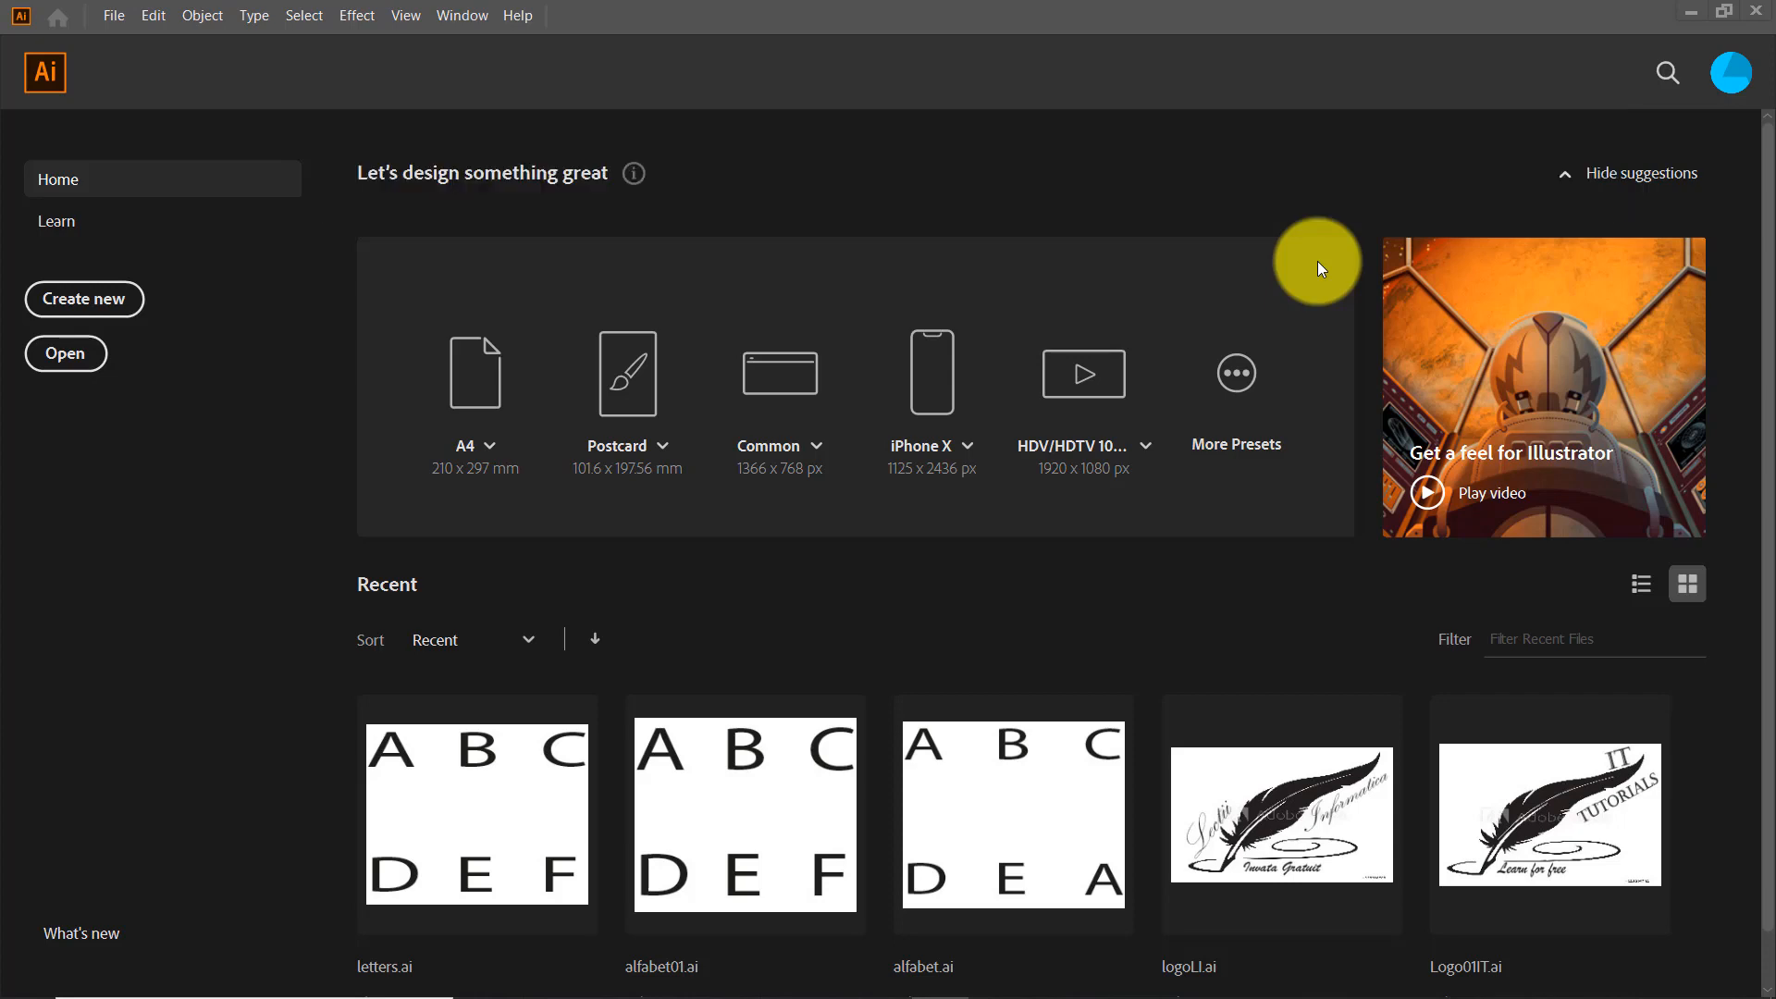
- Create a new print document from the A4 preset in landscape orientation
click(80, 315)
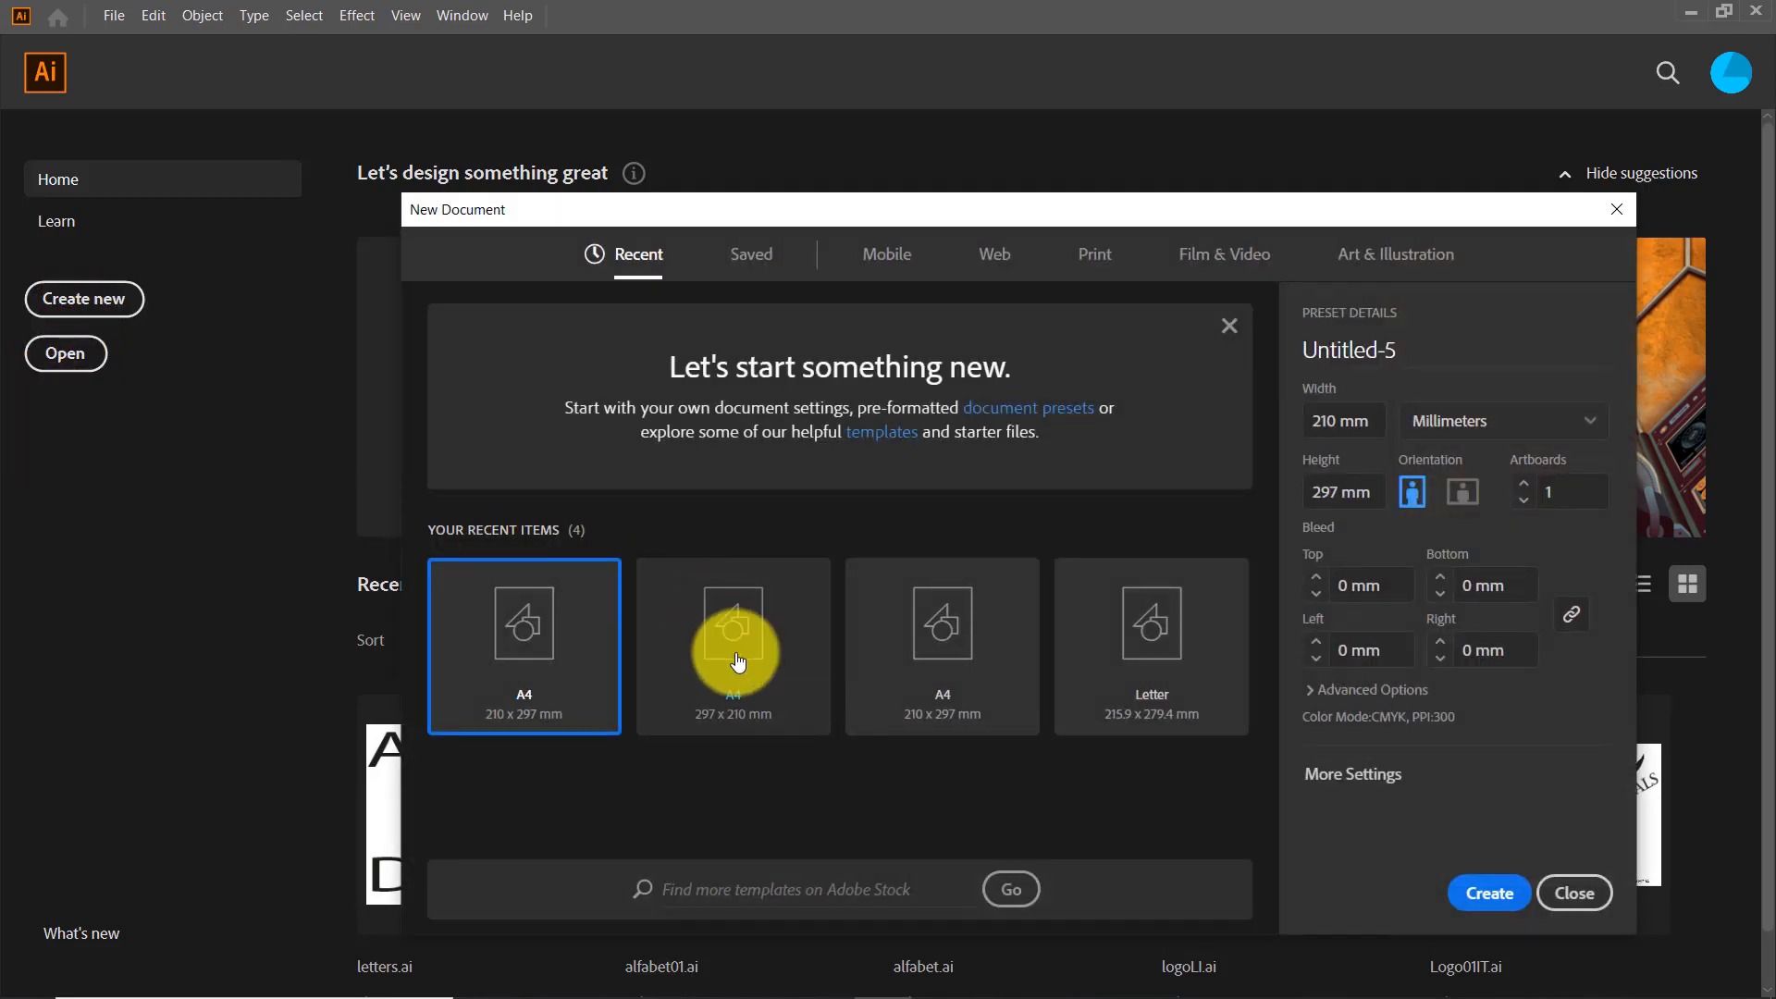
click(1091, 260)
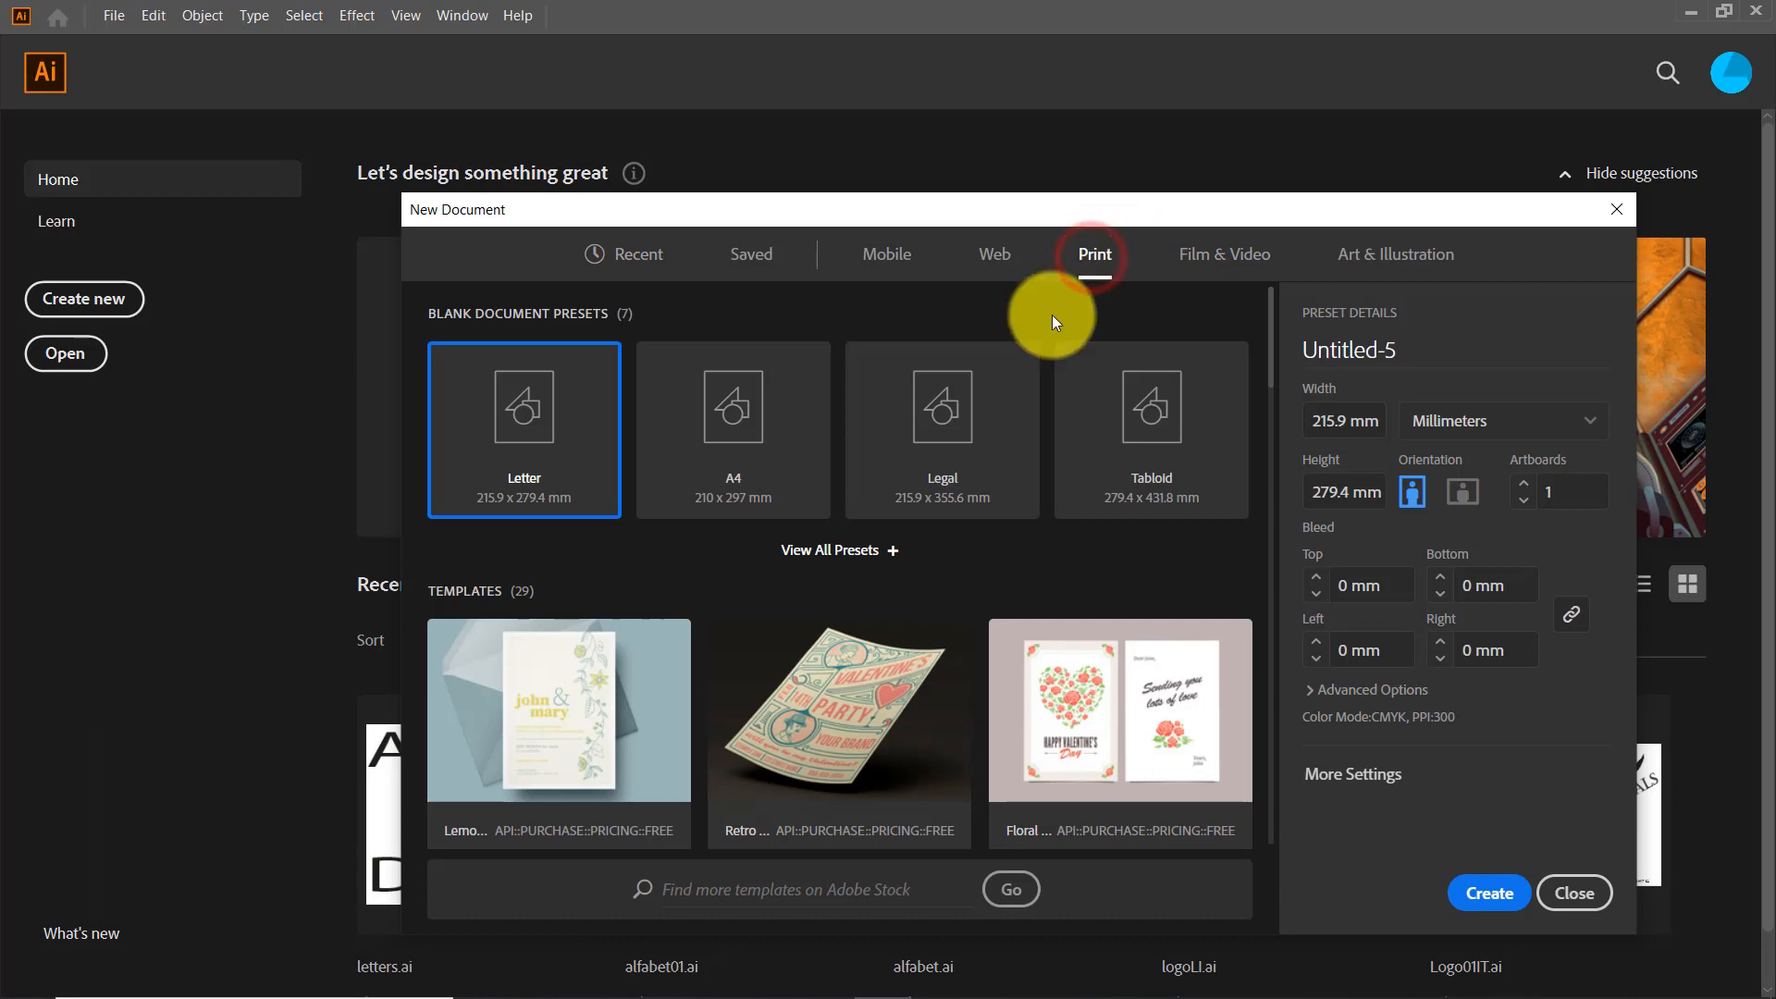
click(691, 460)
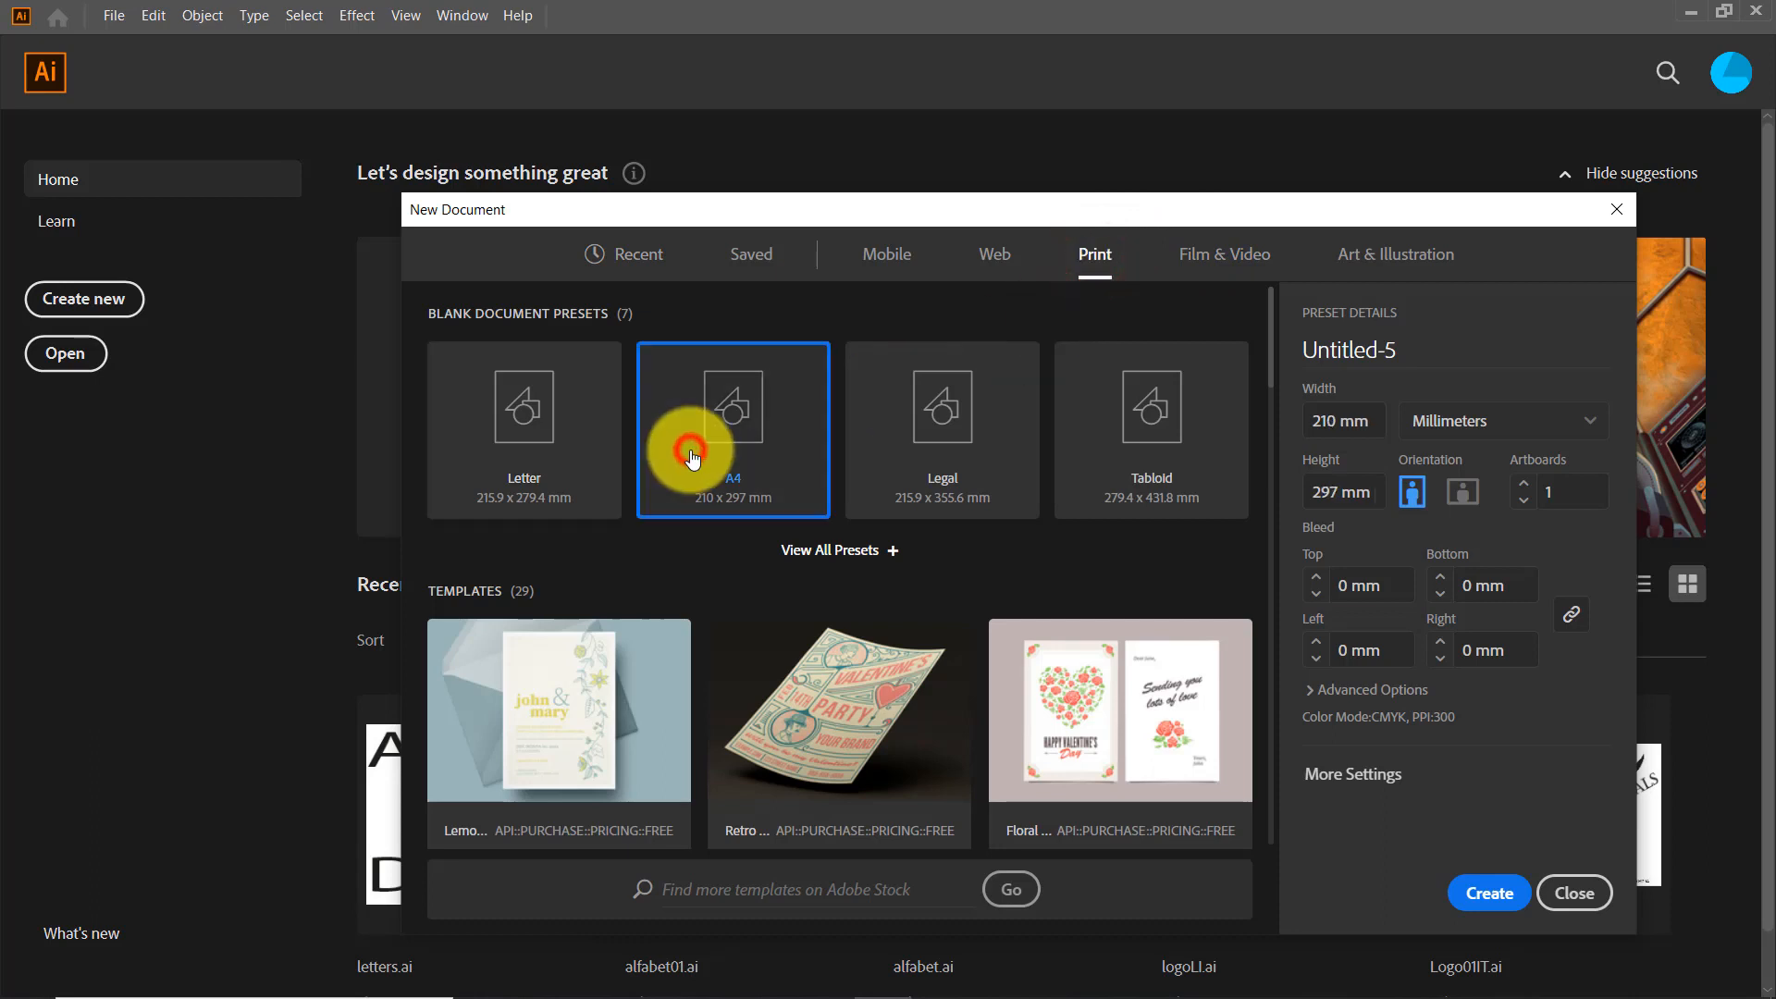
click(1459, 492)
click(1489, 893)
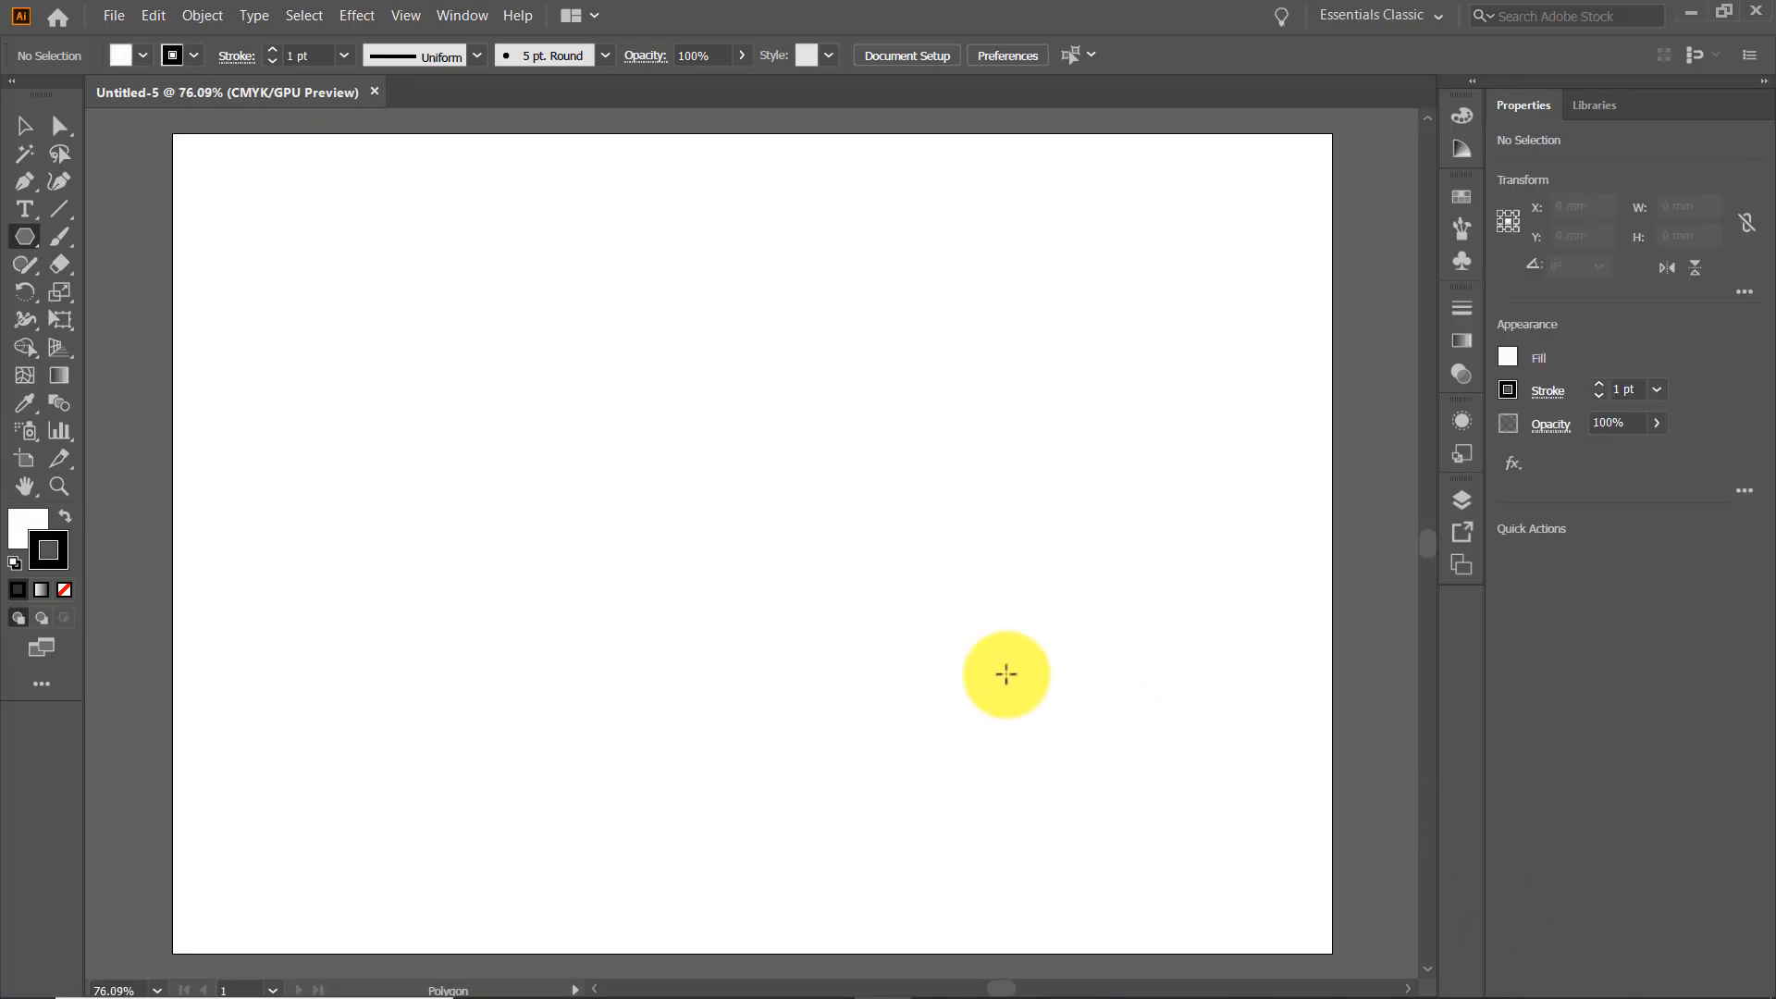
- Draw a rectangle about 50 × 36 mm near the artboard's upper-left corner and set its fill to none
click(37, 246)
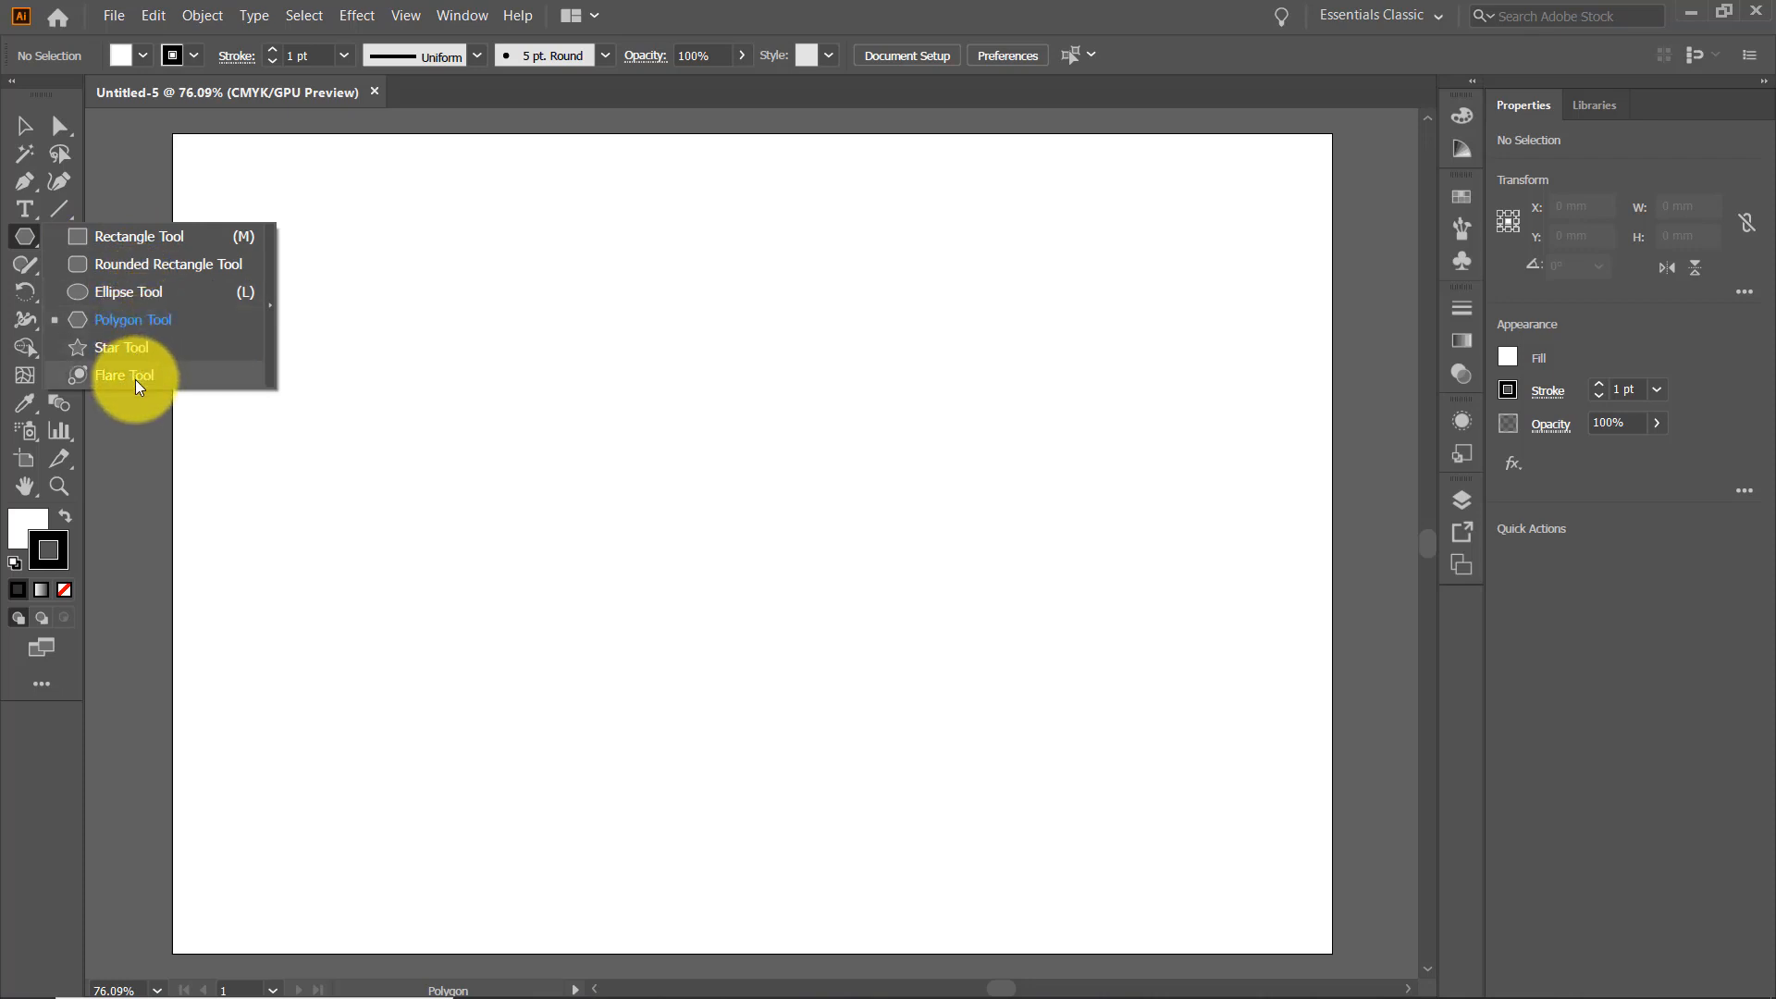
click(136, 236)
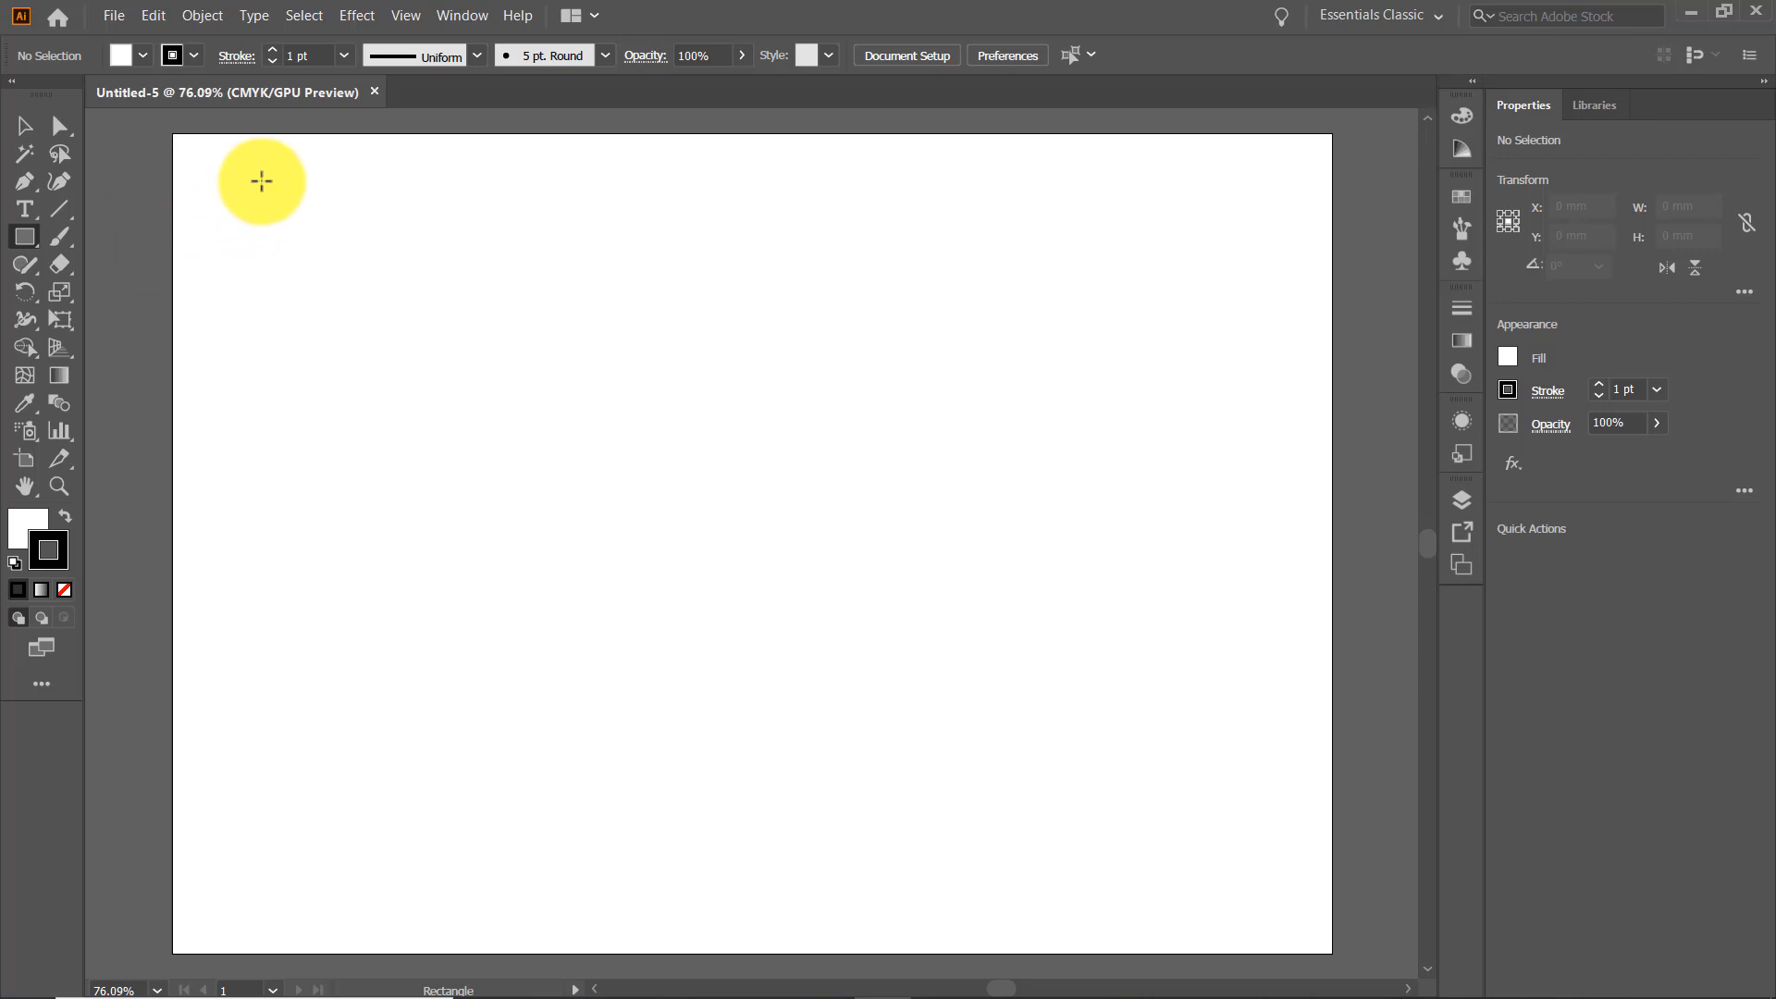
drag(262, 182, 460, 320)
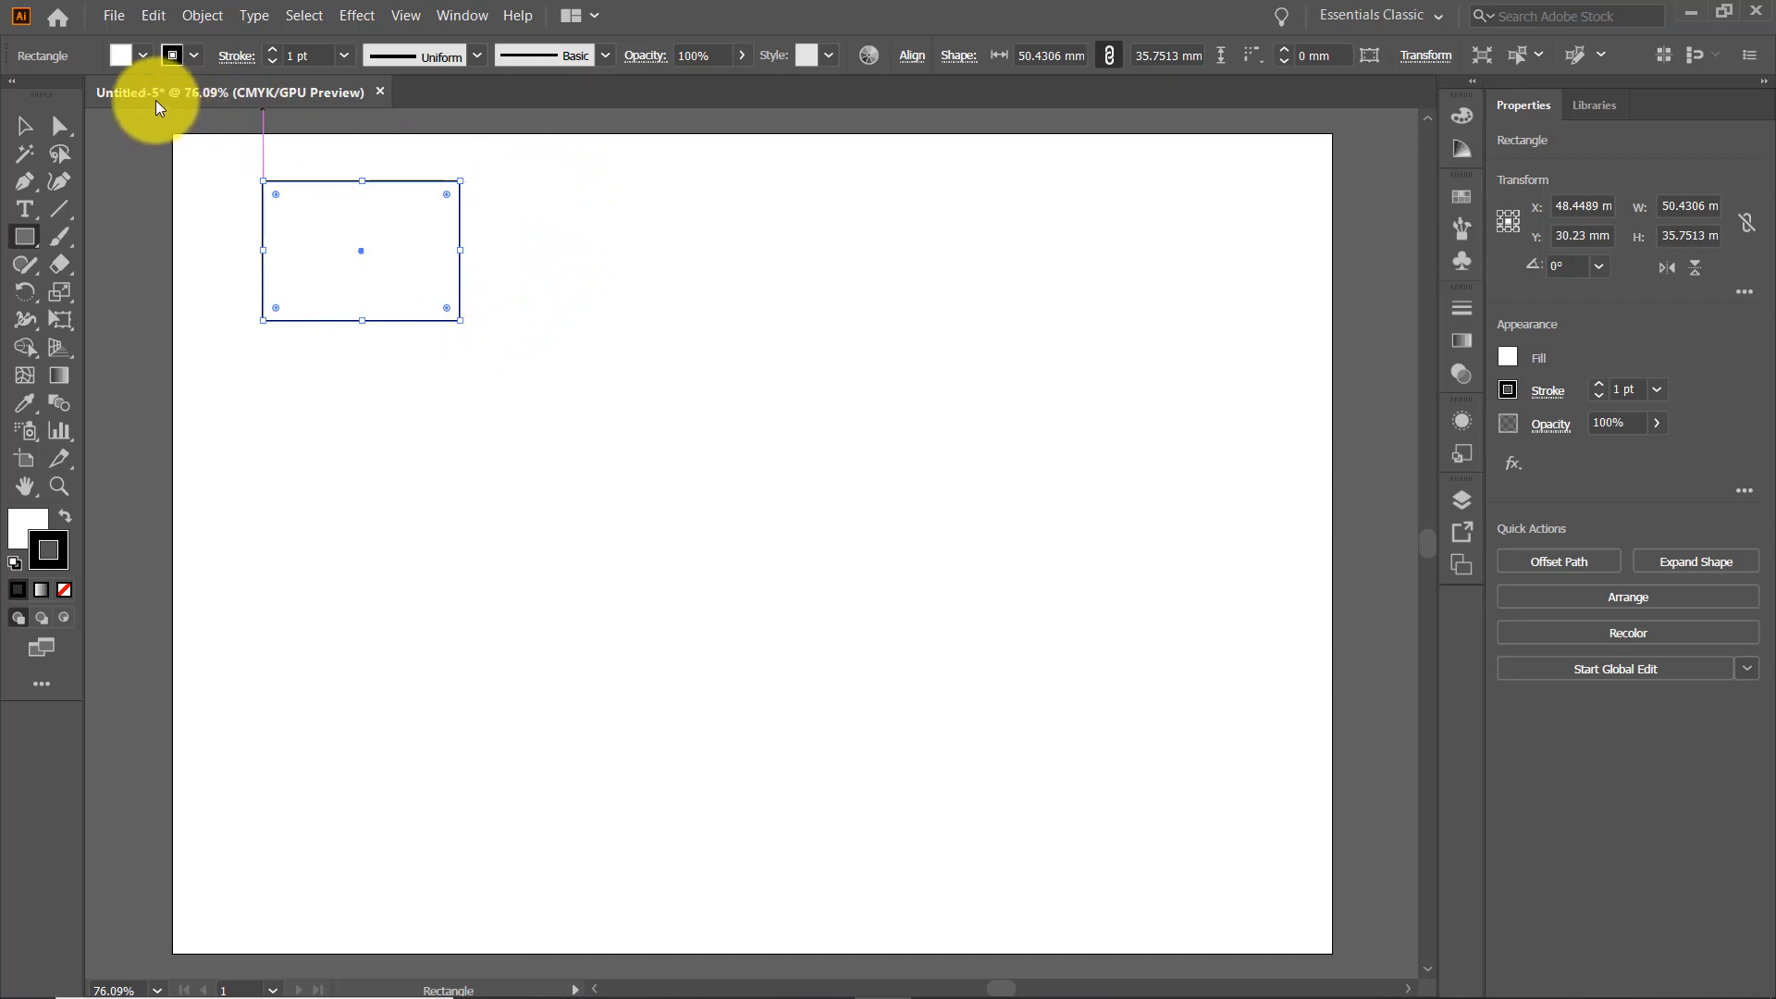
click(137, 56)
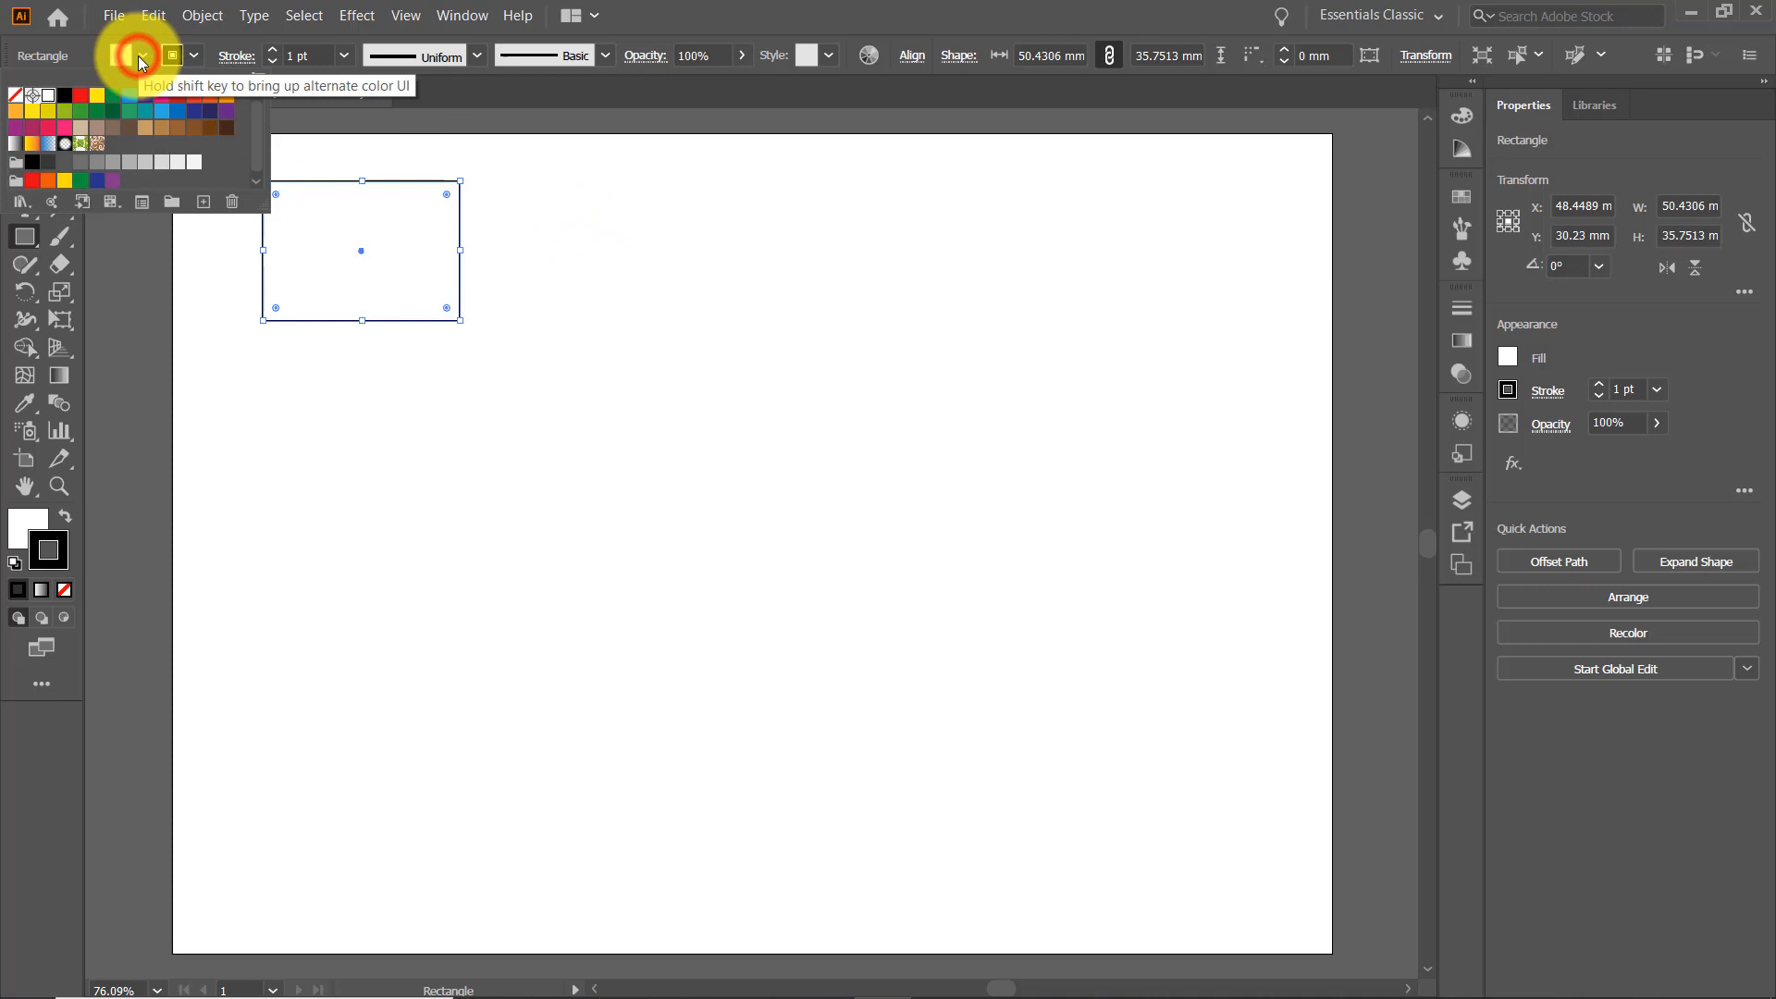
click(13, 96)
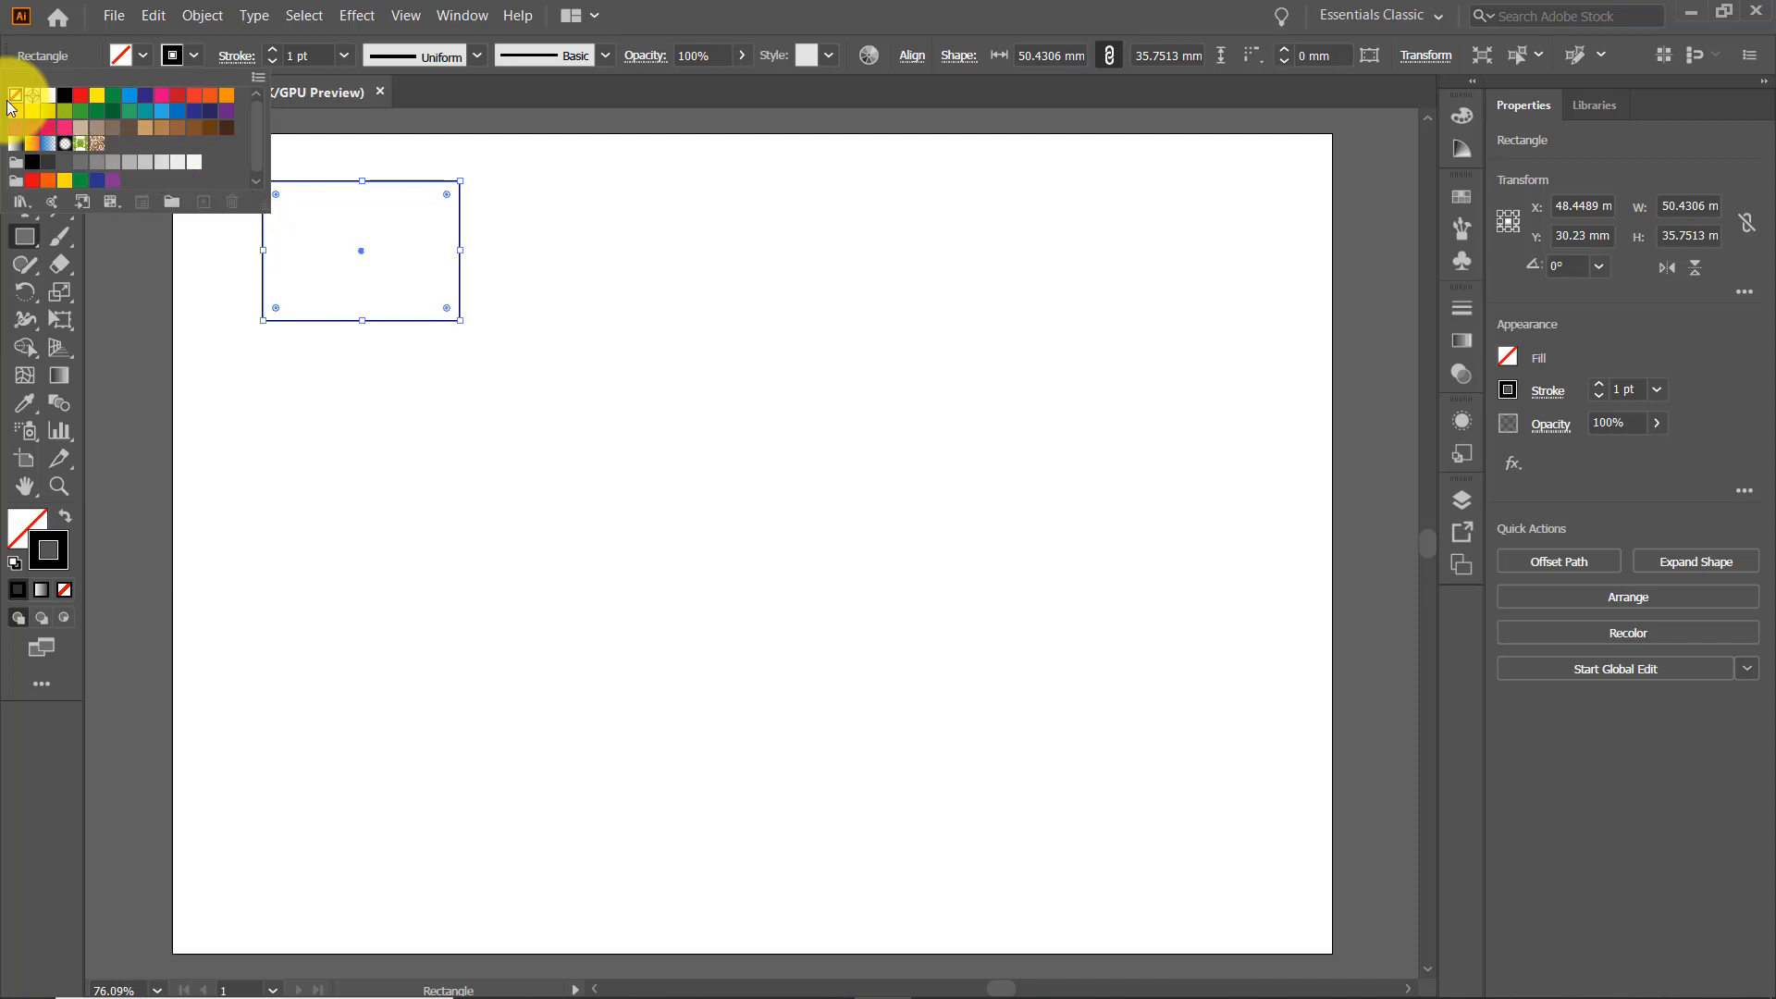
click(542, 344)
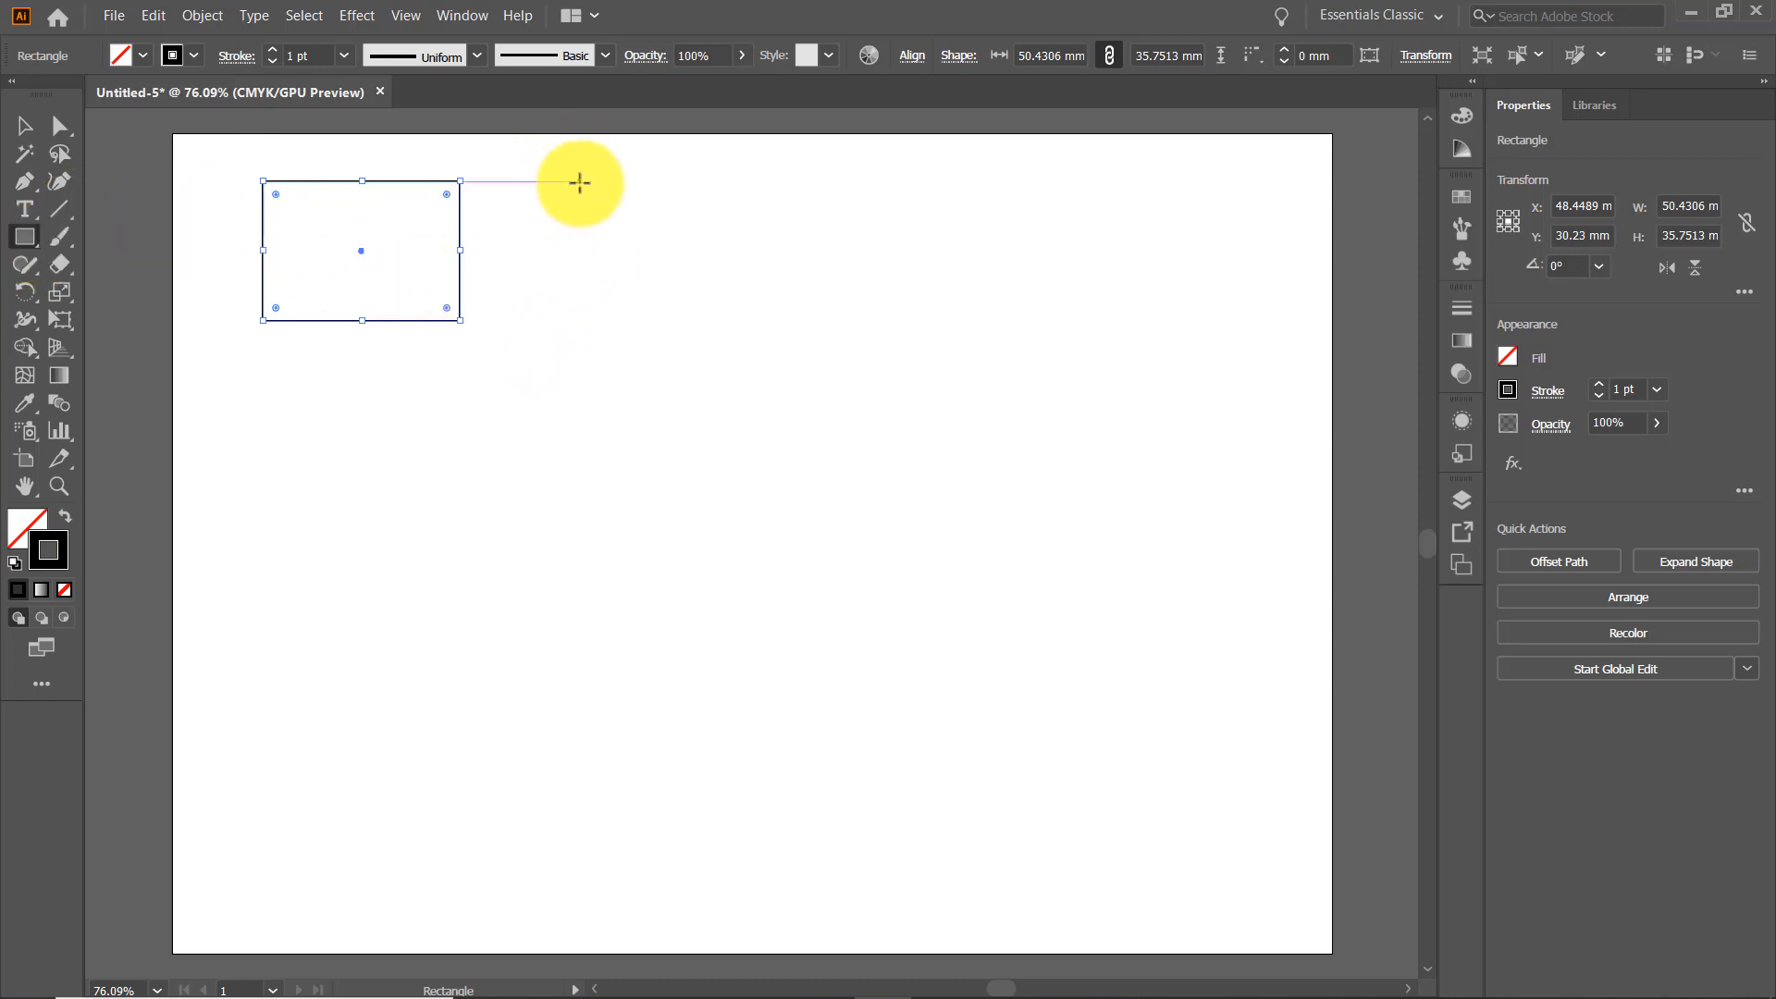
- Draw two unfilled squares of about 36 mm in a row beside the rectangle
drag(579, 183, 719, 319)
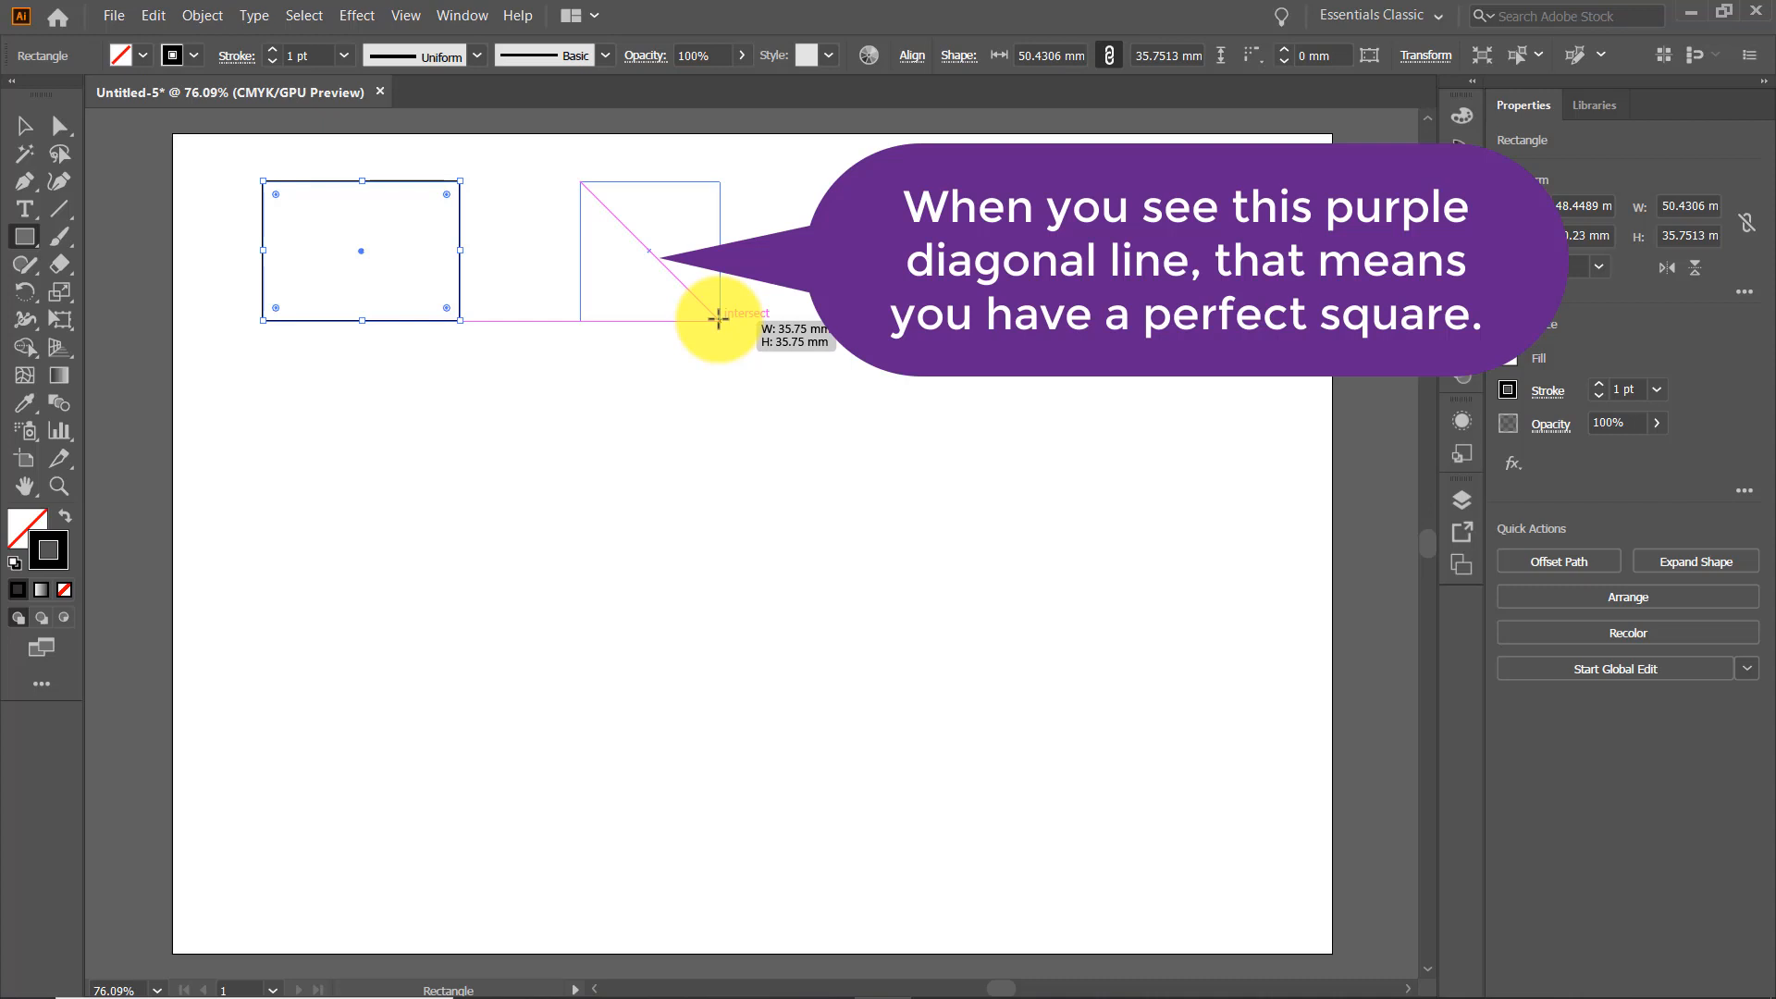
drag(718, 319, 718, 319)
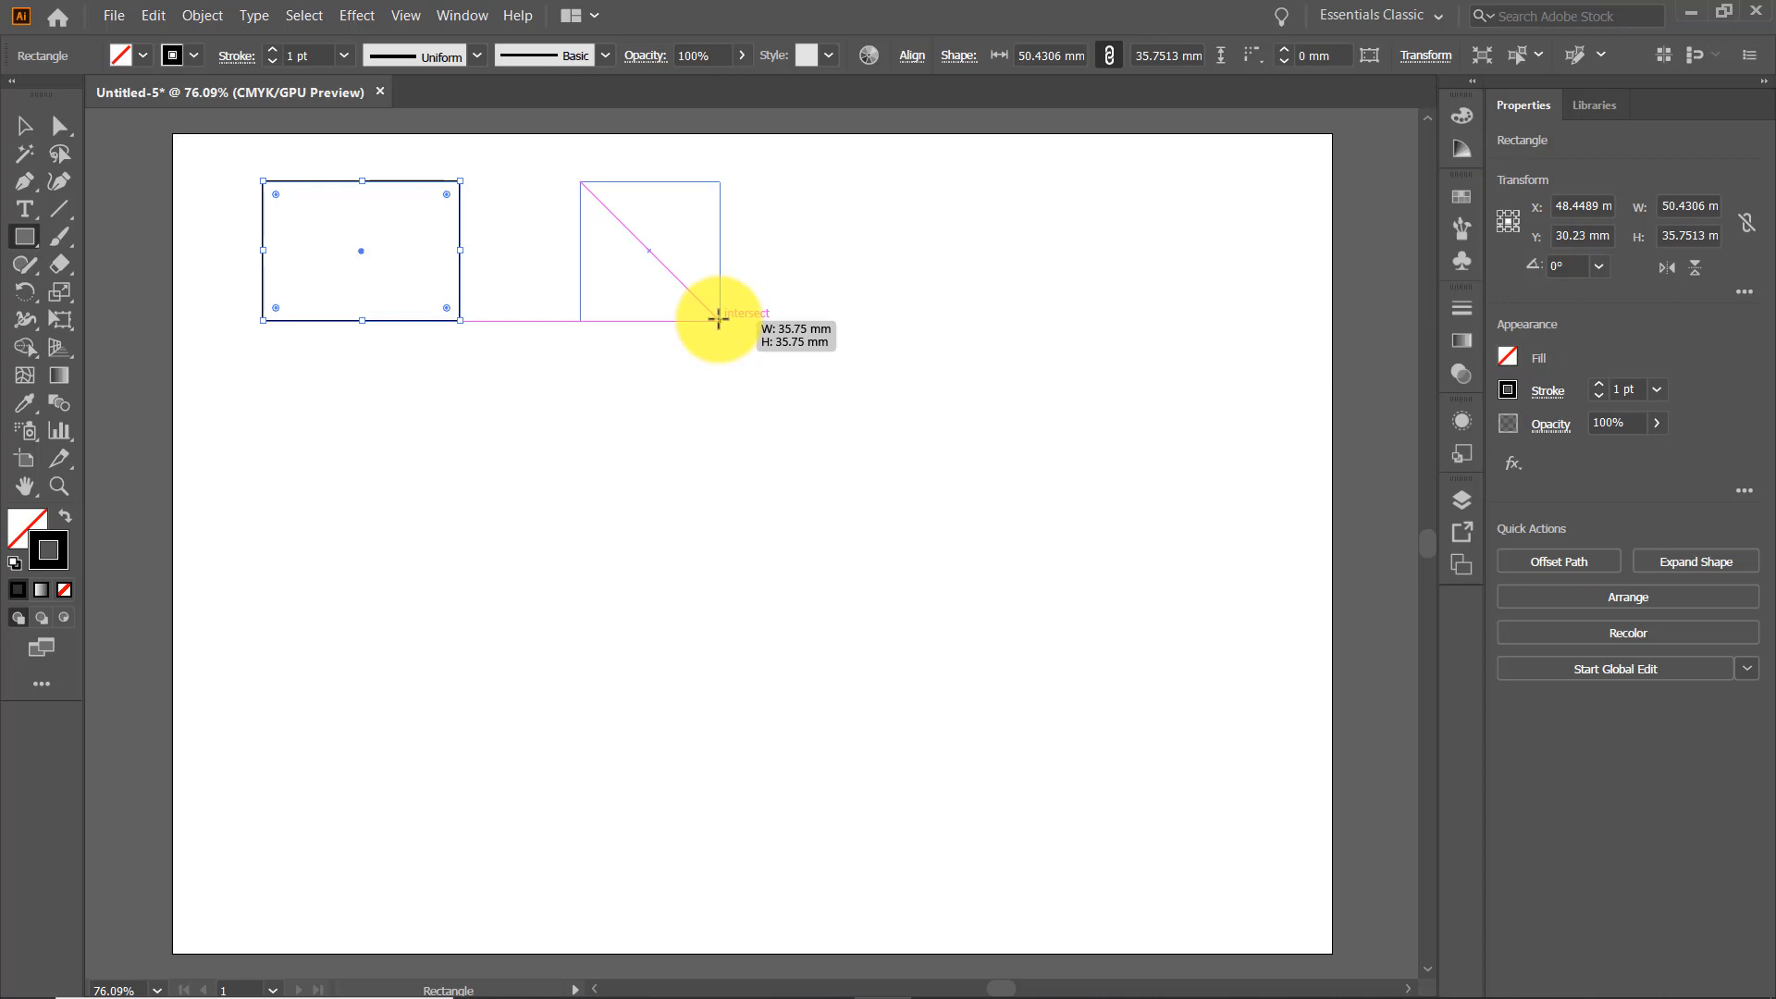
drag(718, 319, 719, 320)
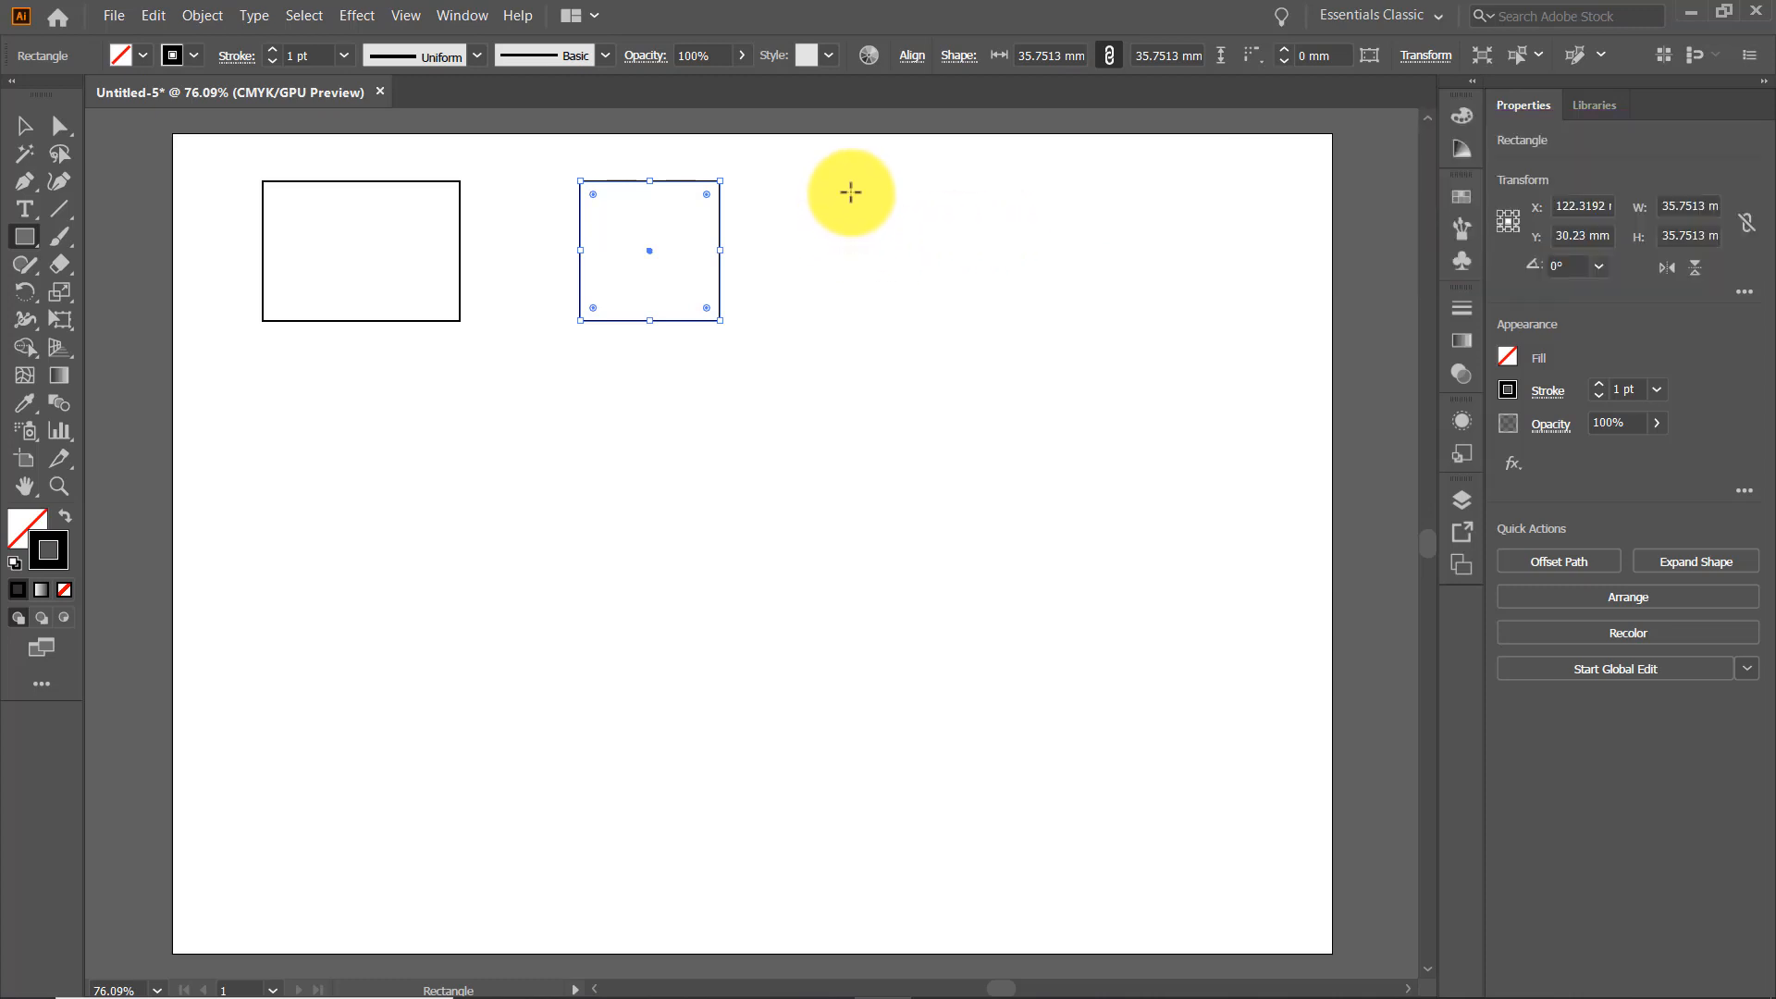
drag(851, 190, 994, 332)
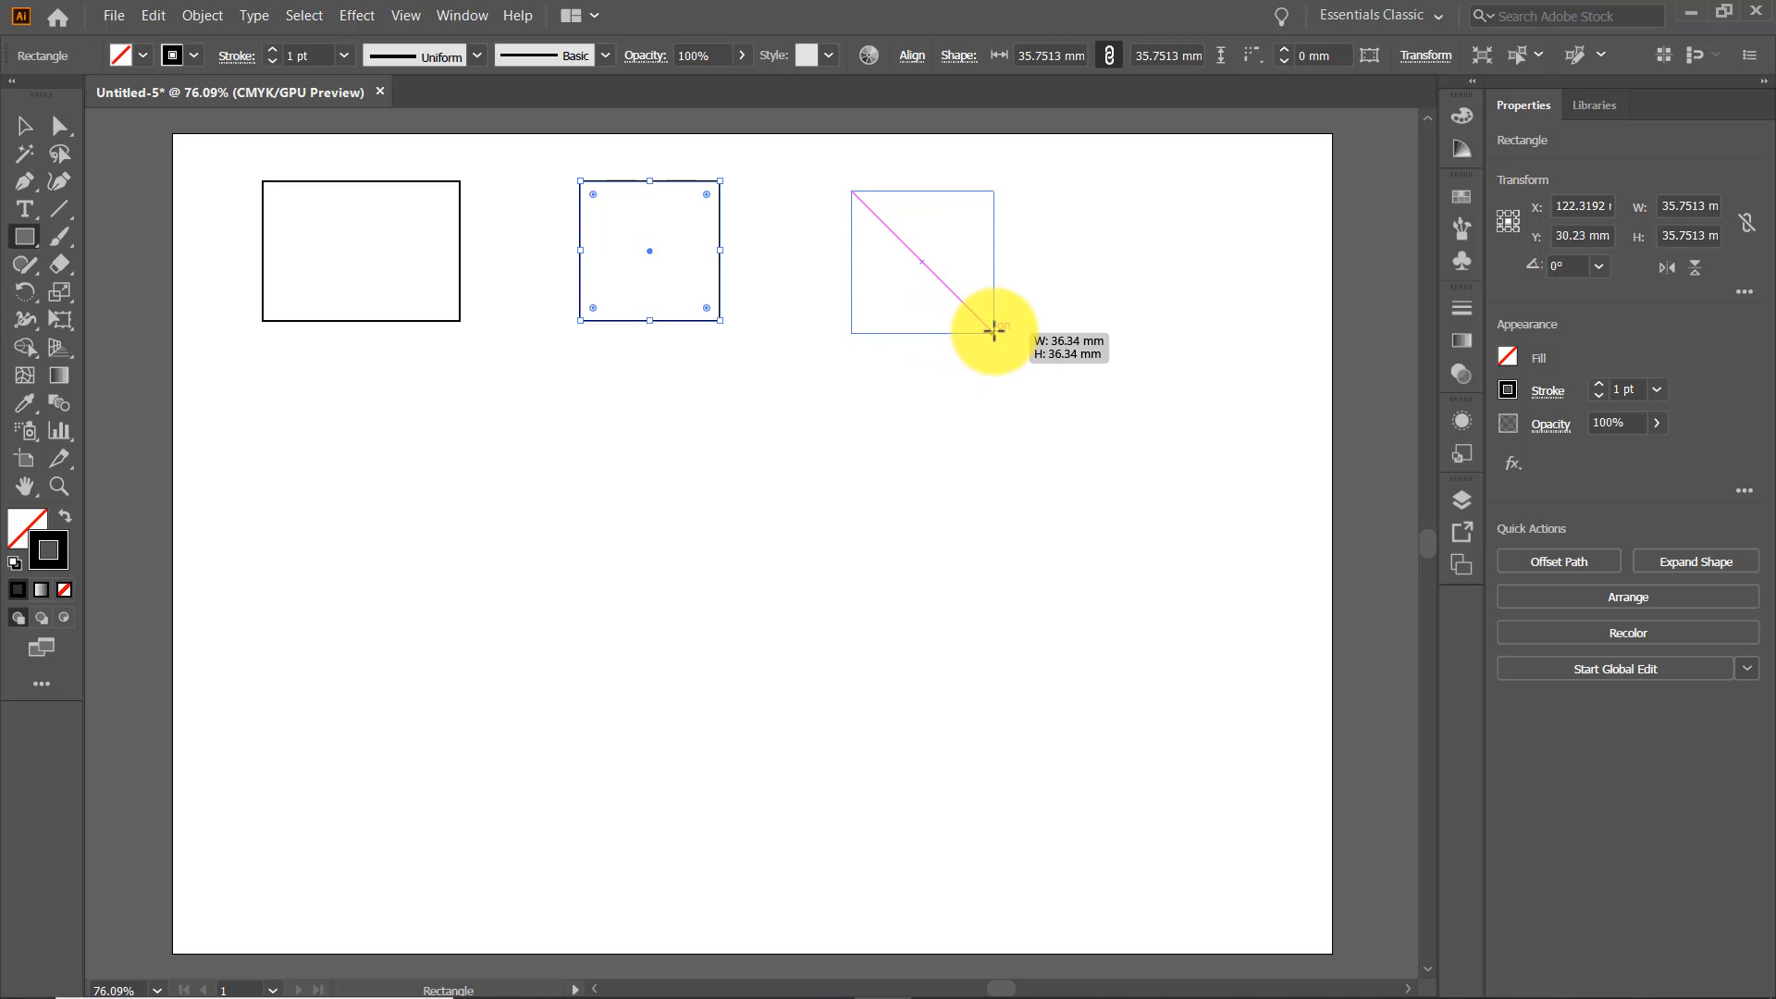
drag(995, 332, 994, 332)
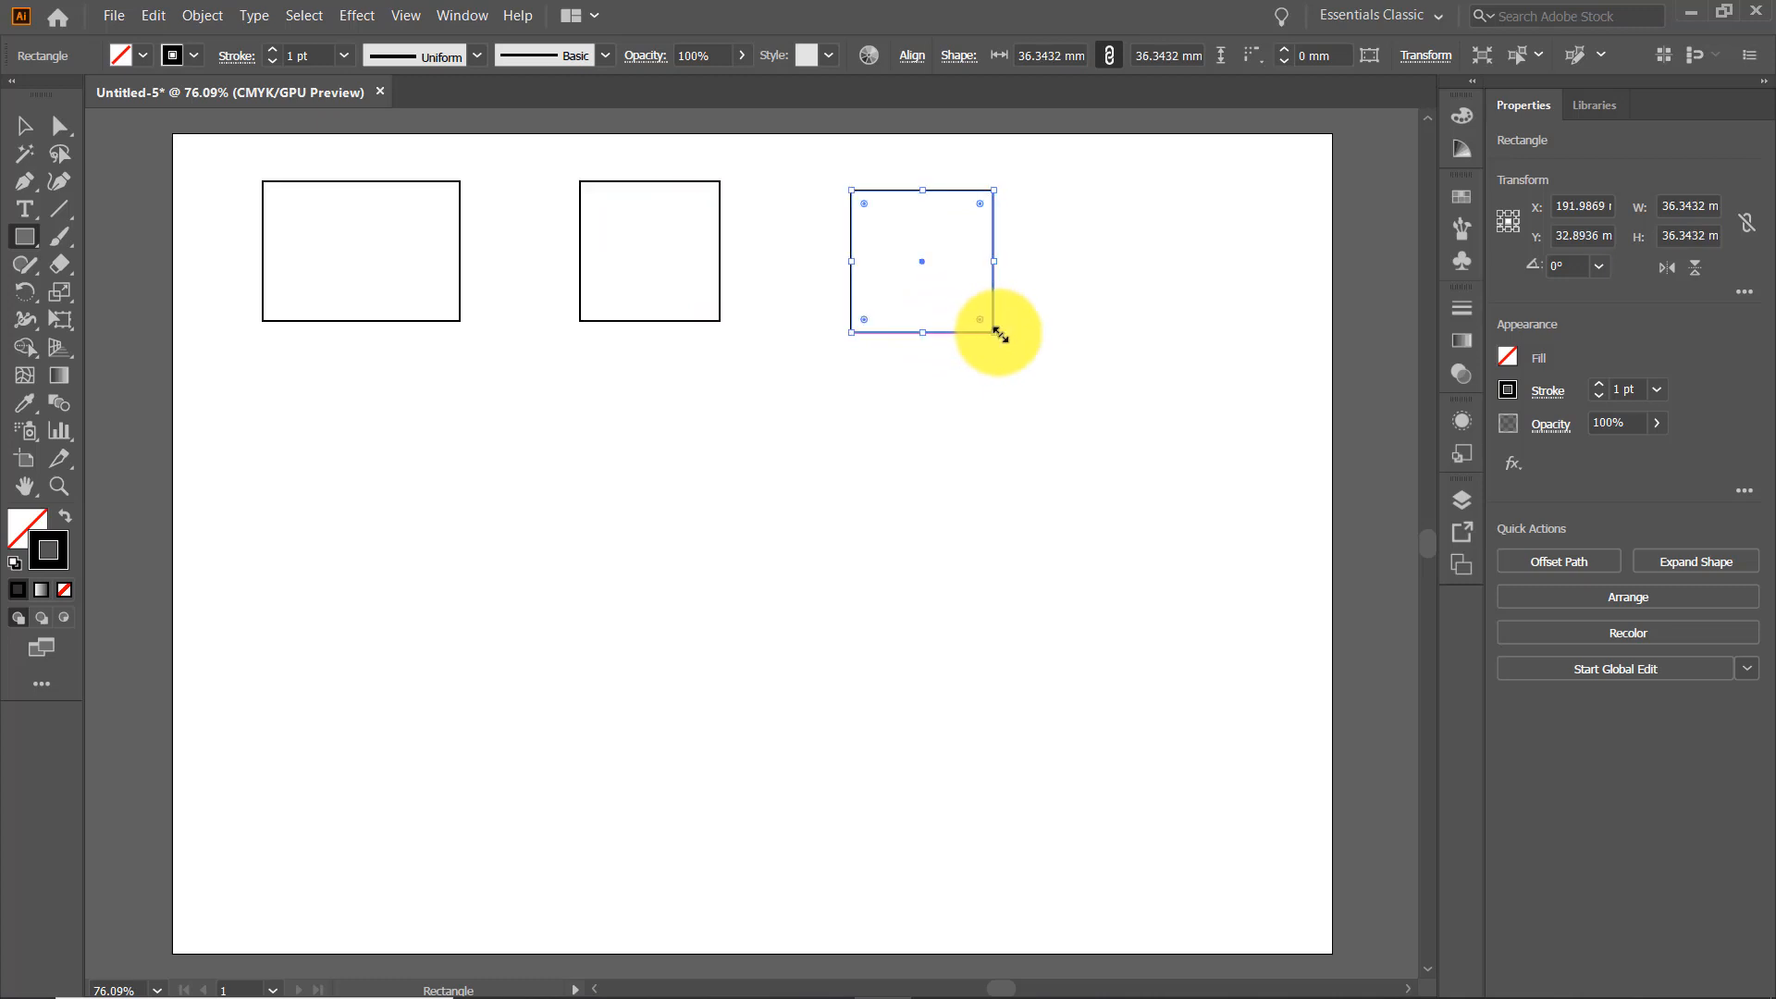
- Try to select the three unfilled shapes from inside with the Selection tool
click(25, 133)
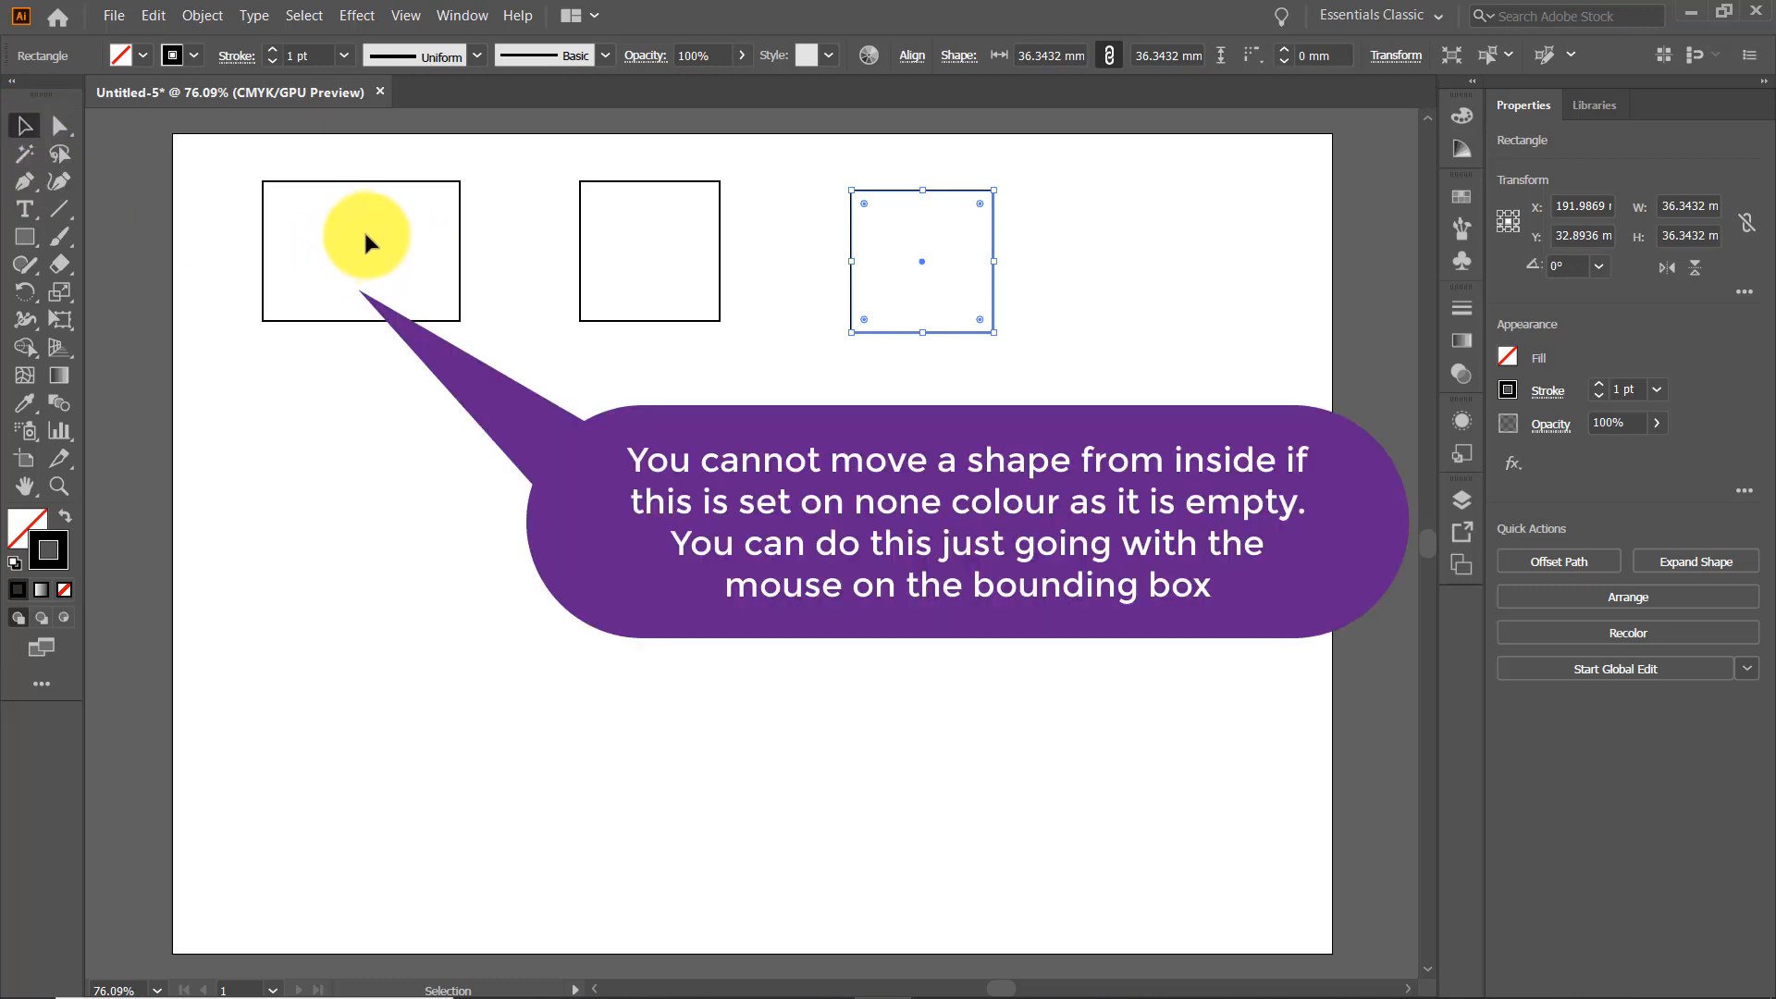
click(362, 237)
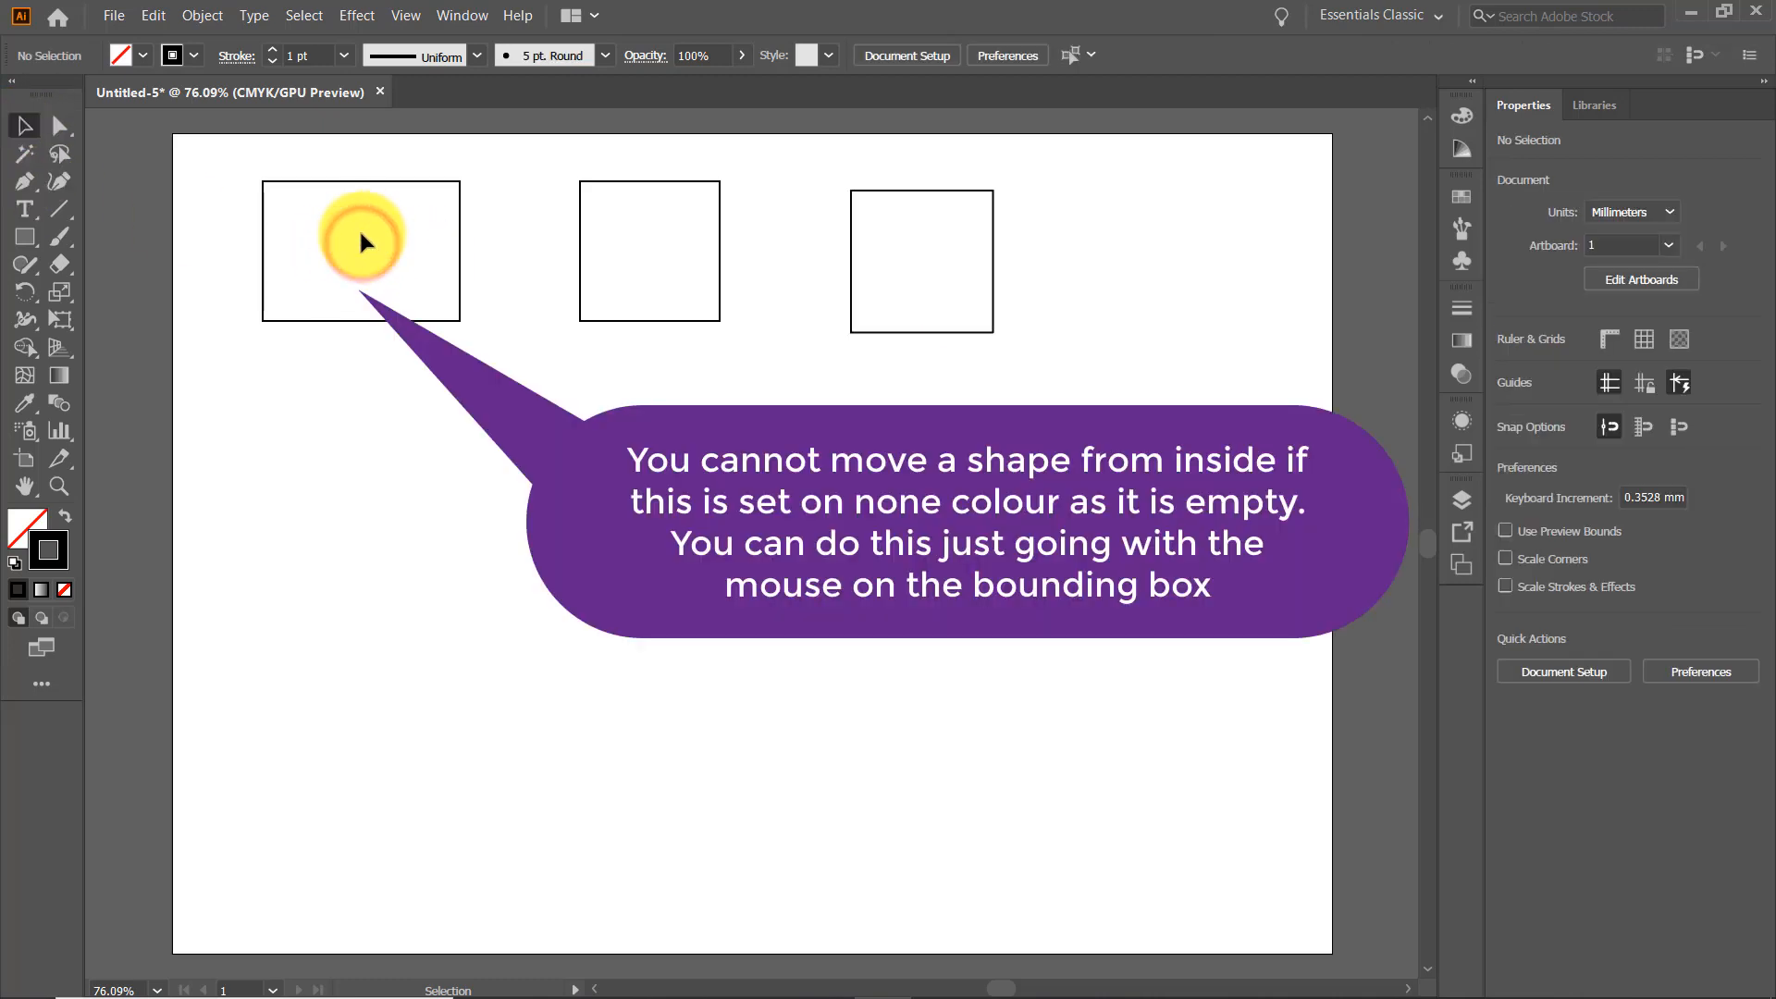
click(632, 230)
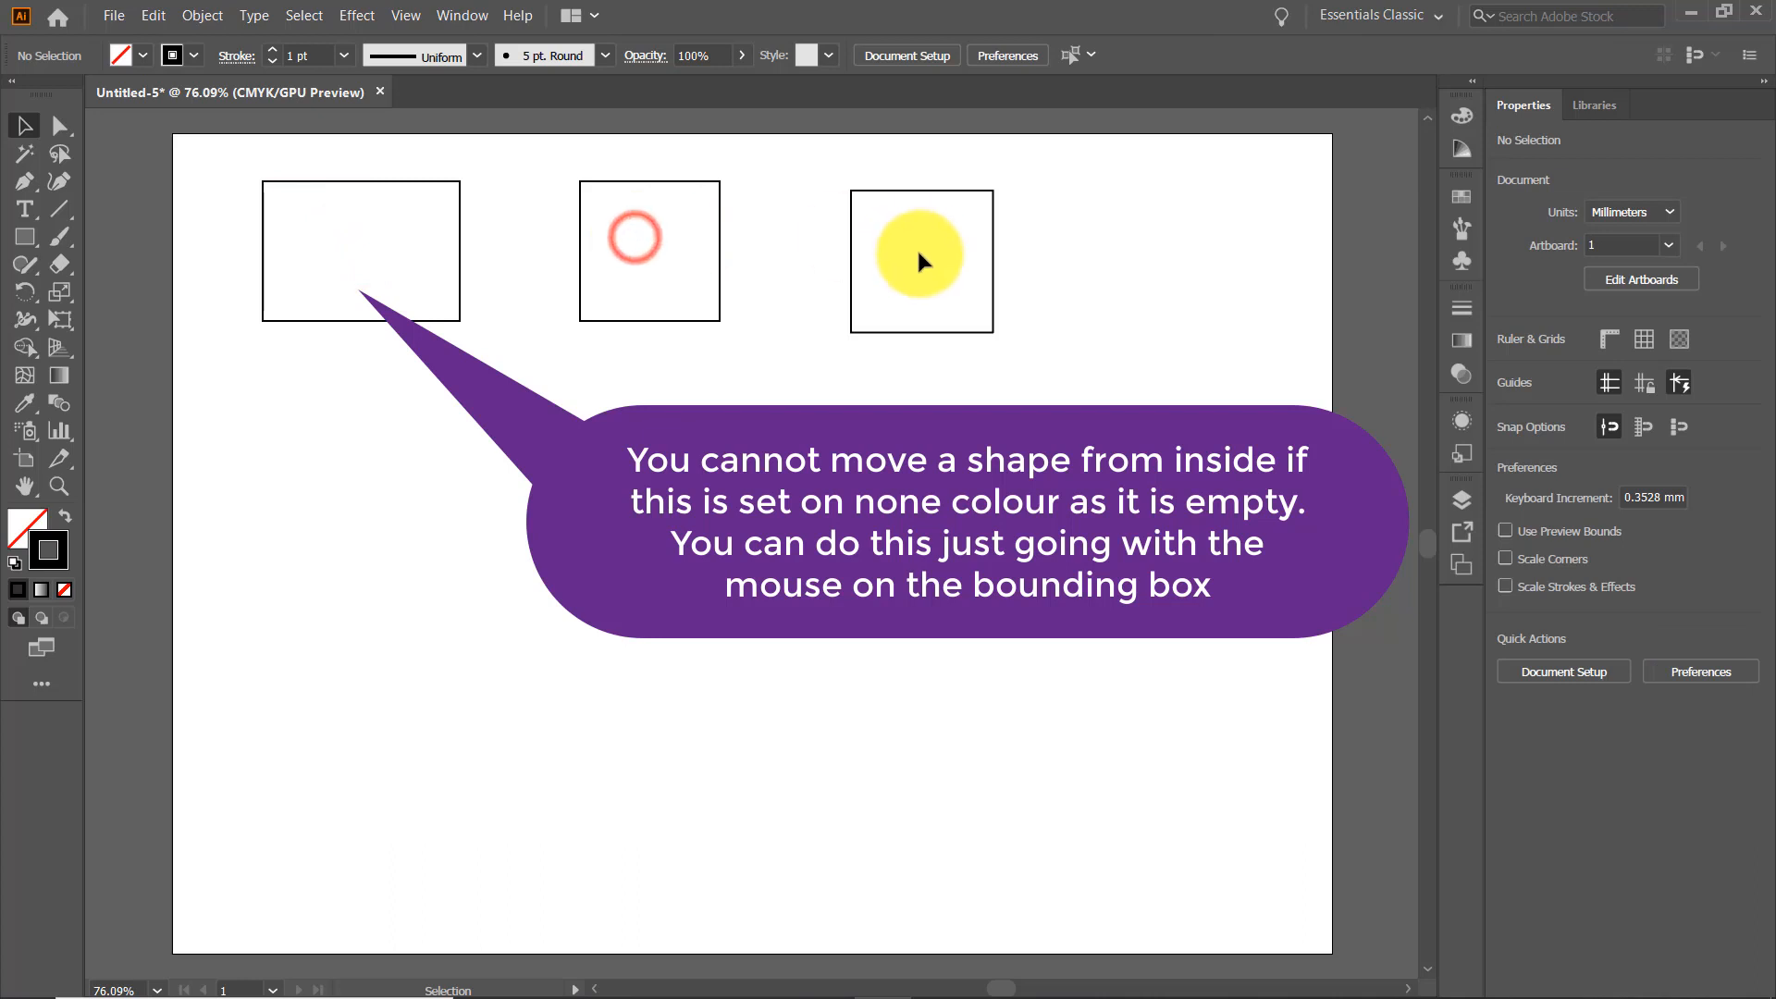
click(920, 254)
click(653, 254)
click(365, 244)
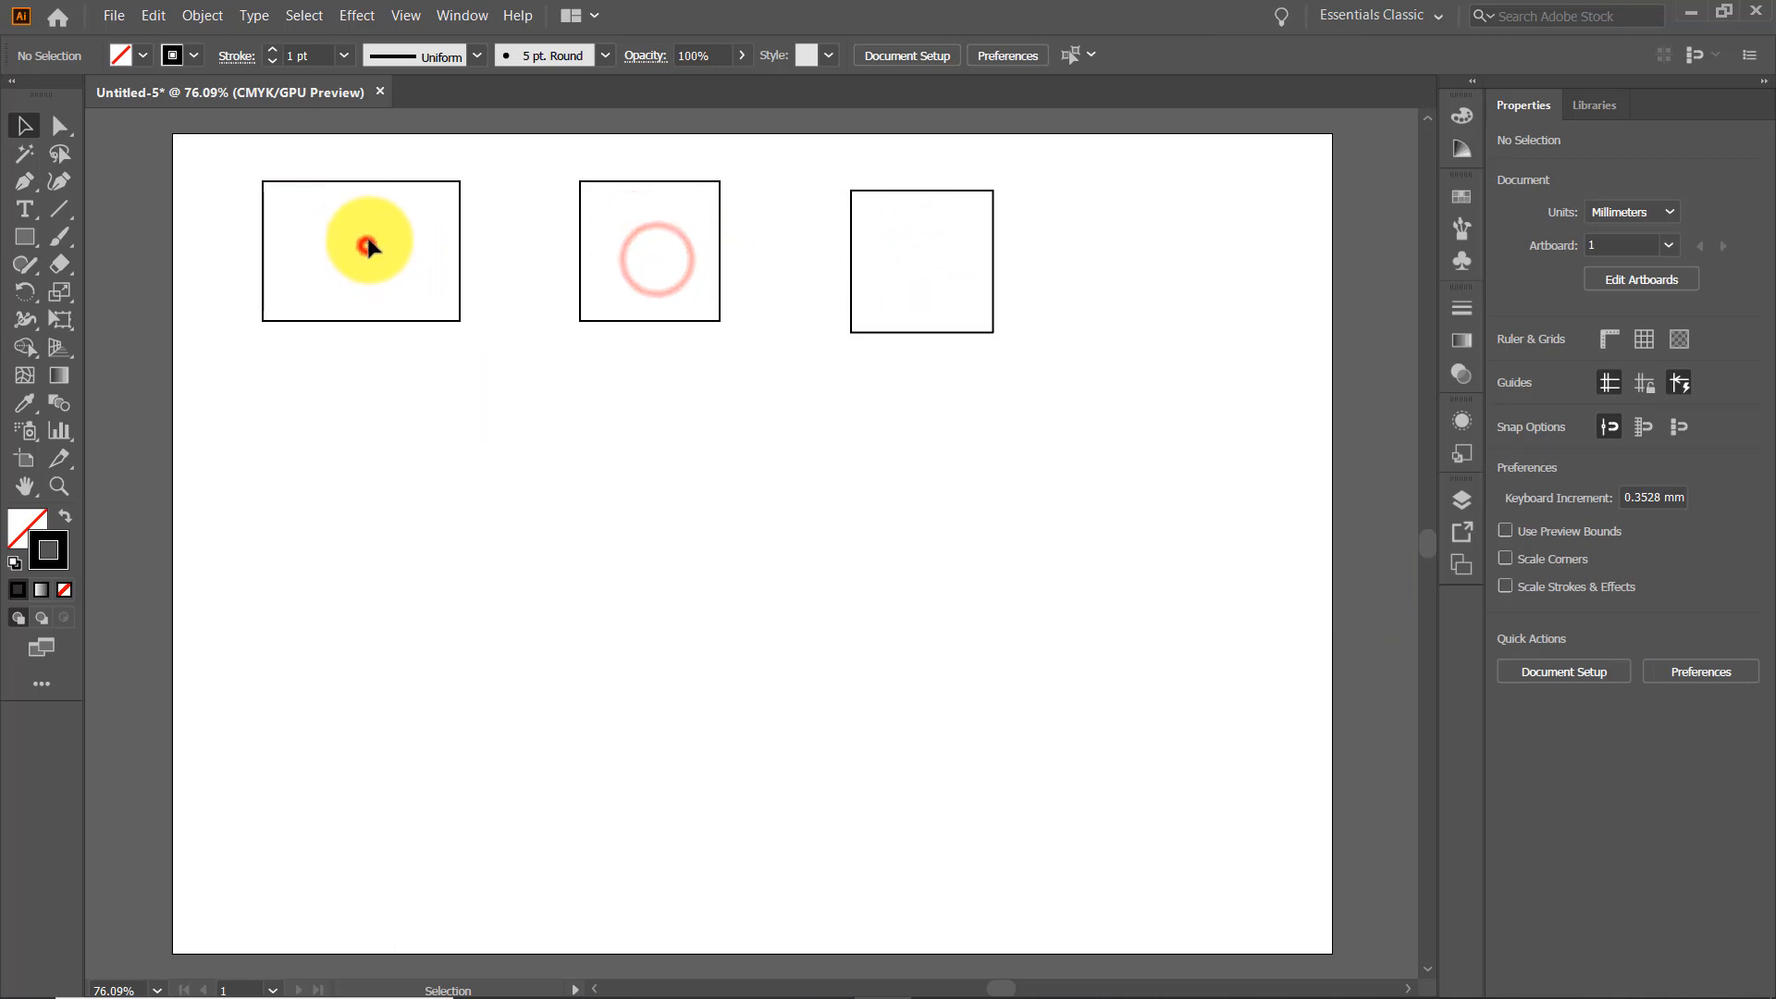
- Move the rectangle by its outline slightly toward the middle square and fill it with blue
click(351, 181)
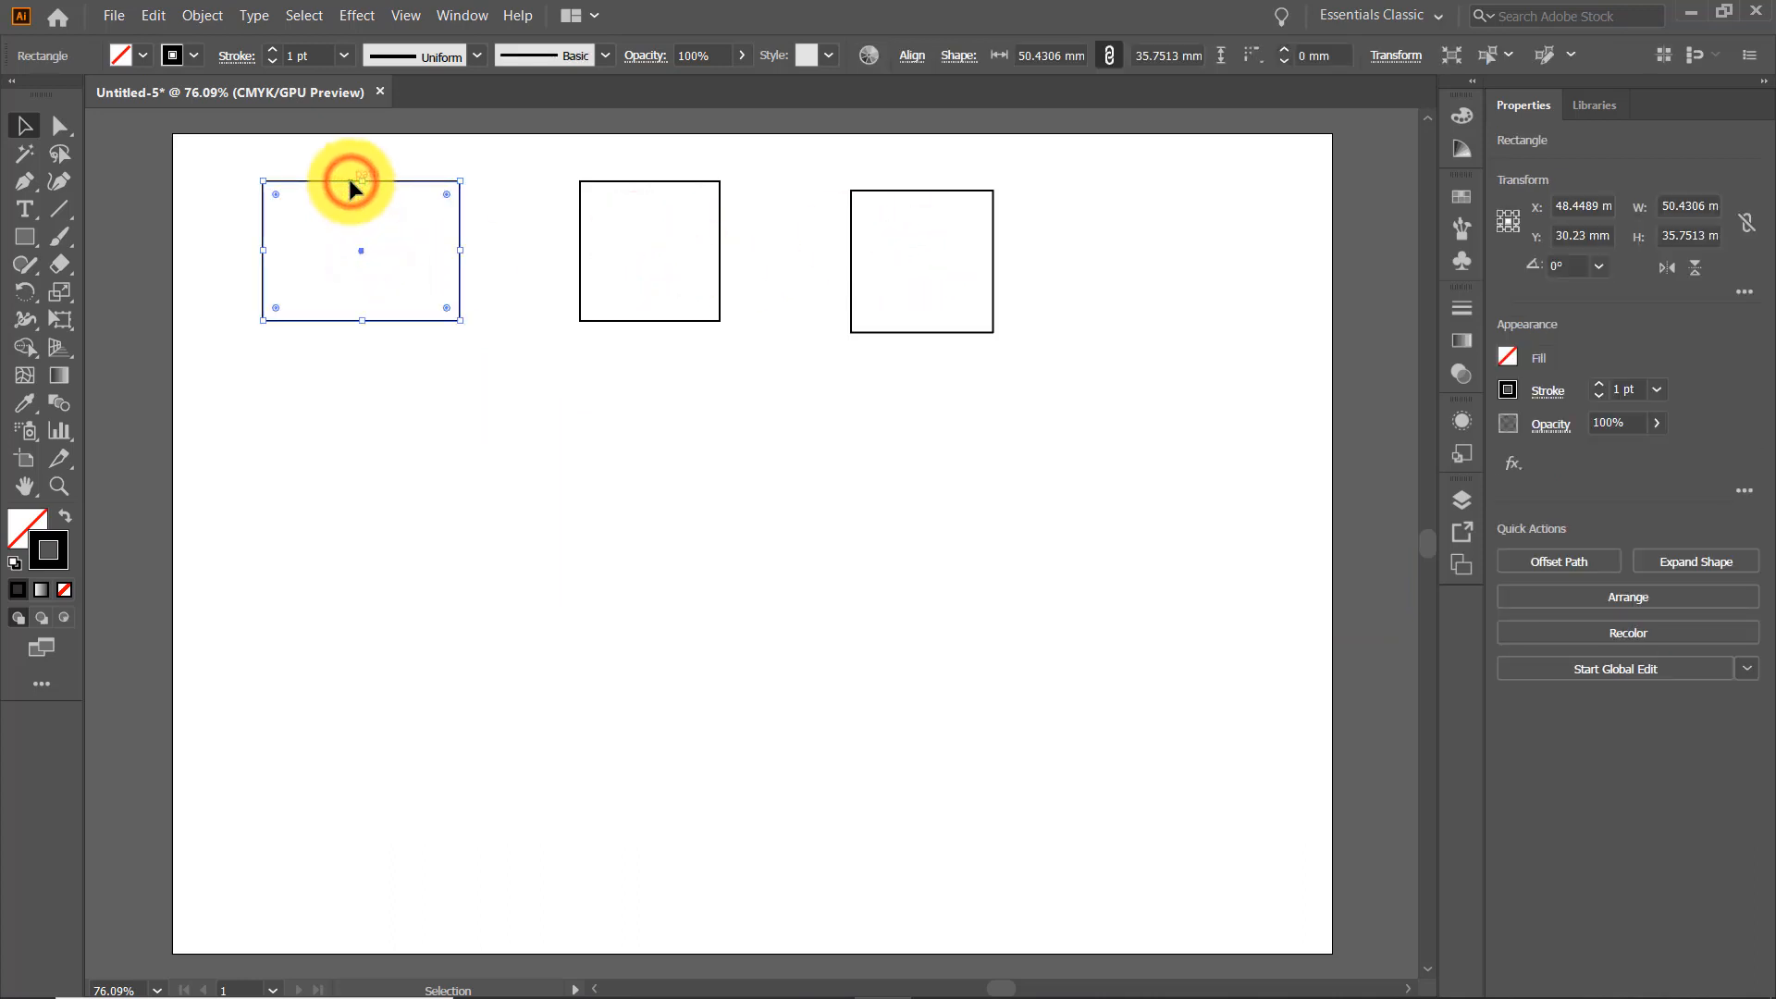
drag(343, 183, 392, 177)
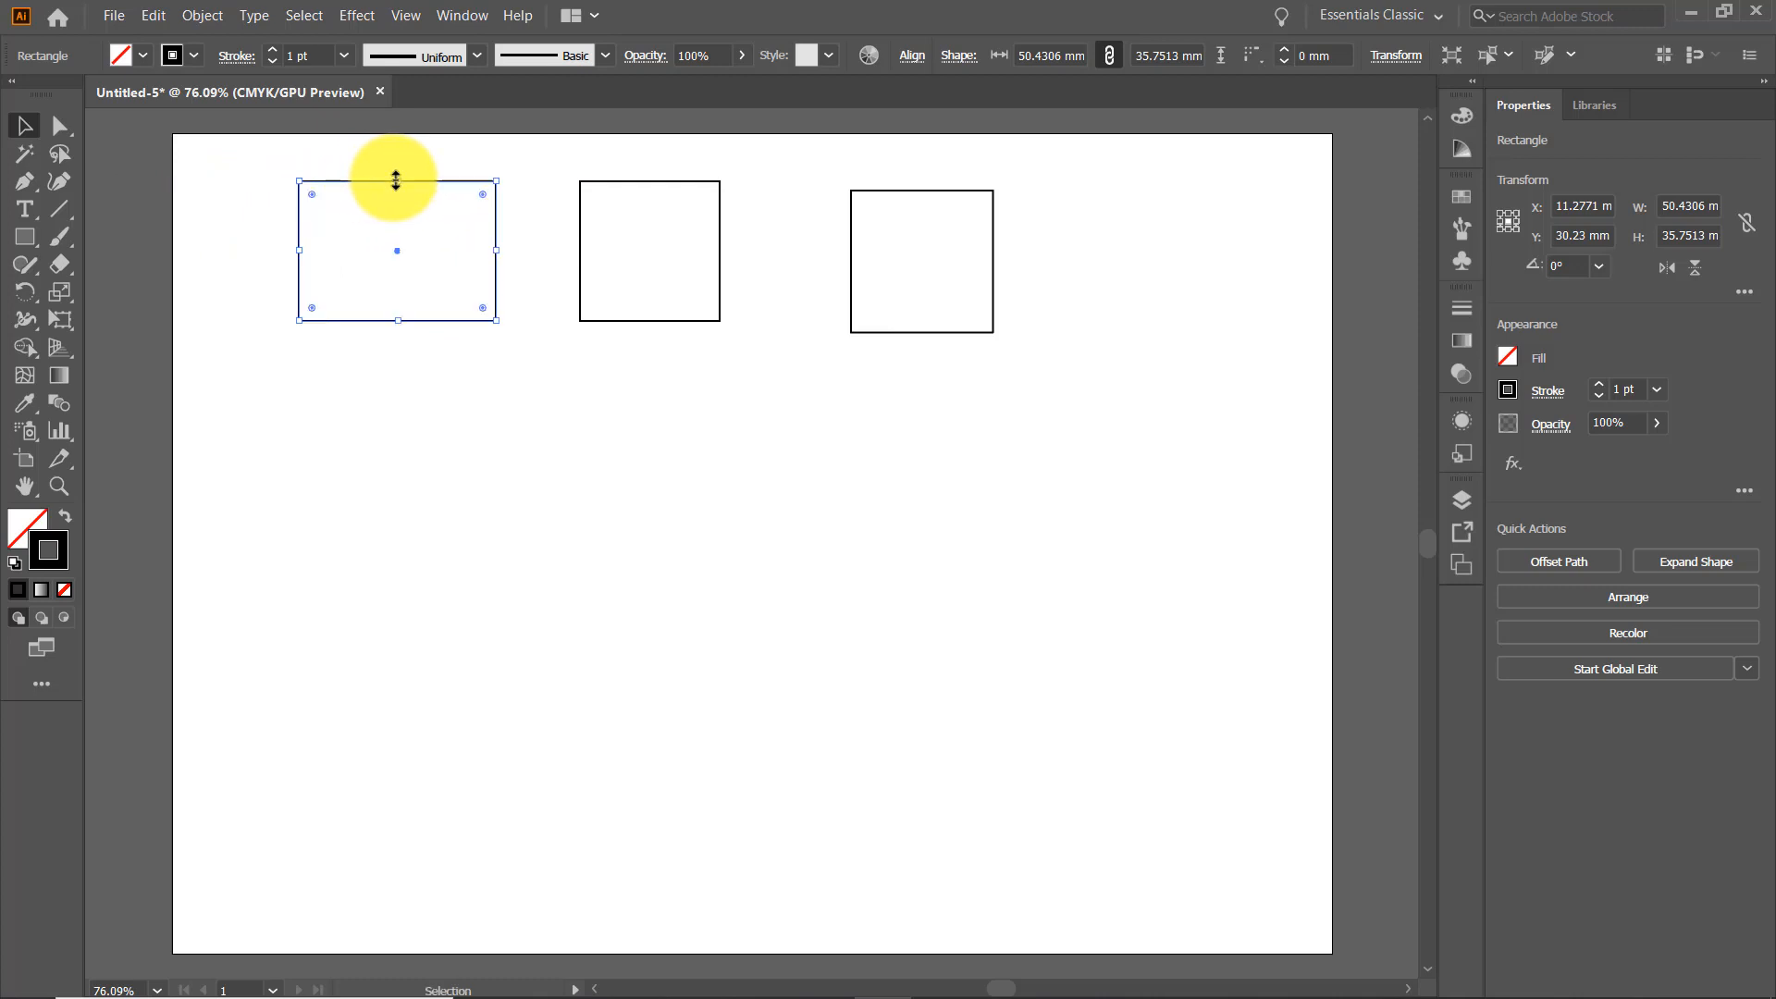
click(141, 54)
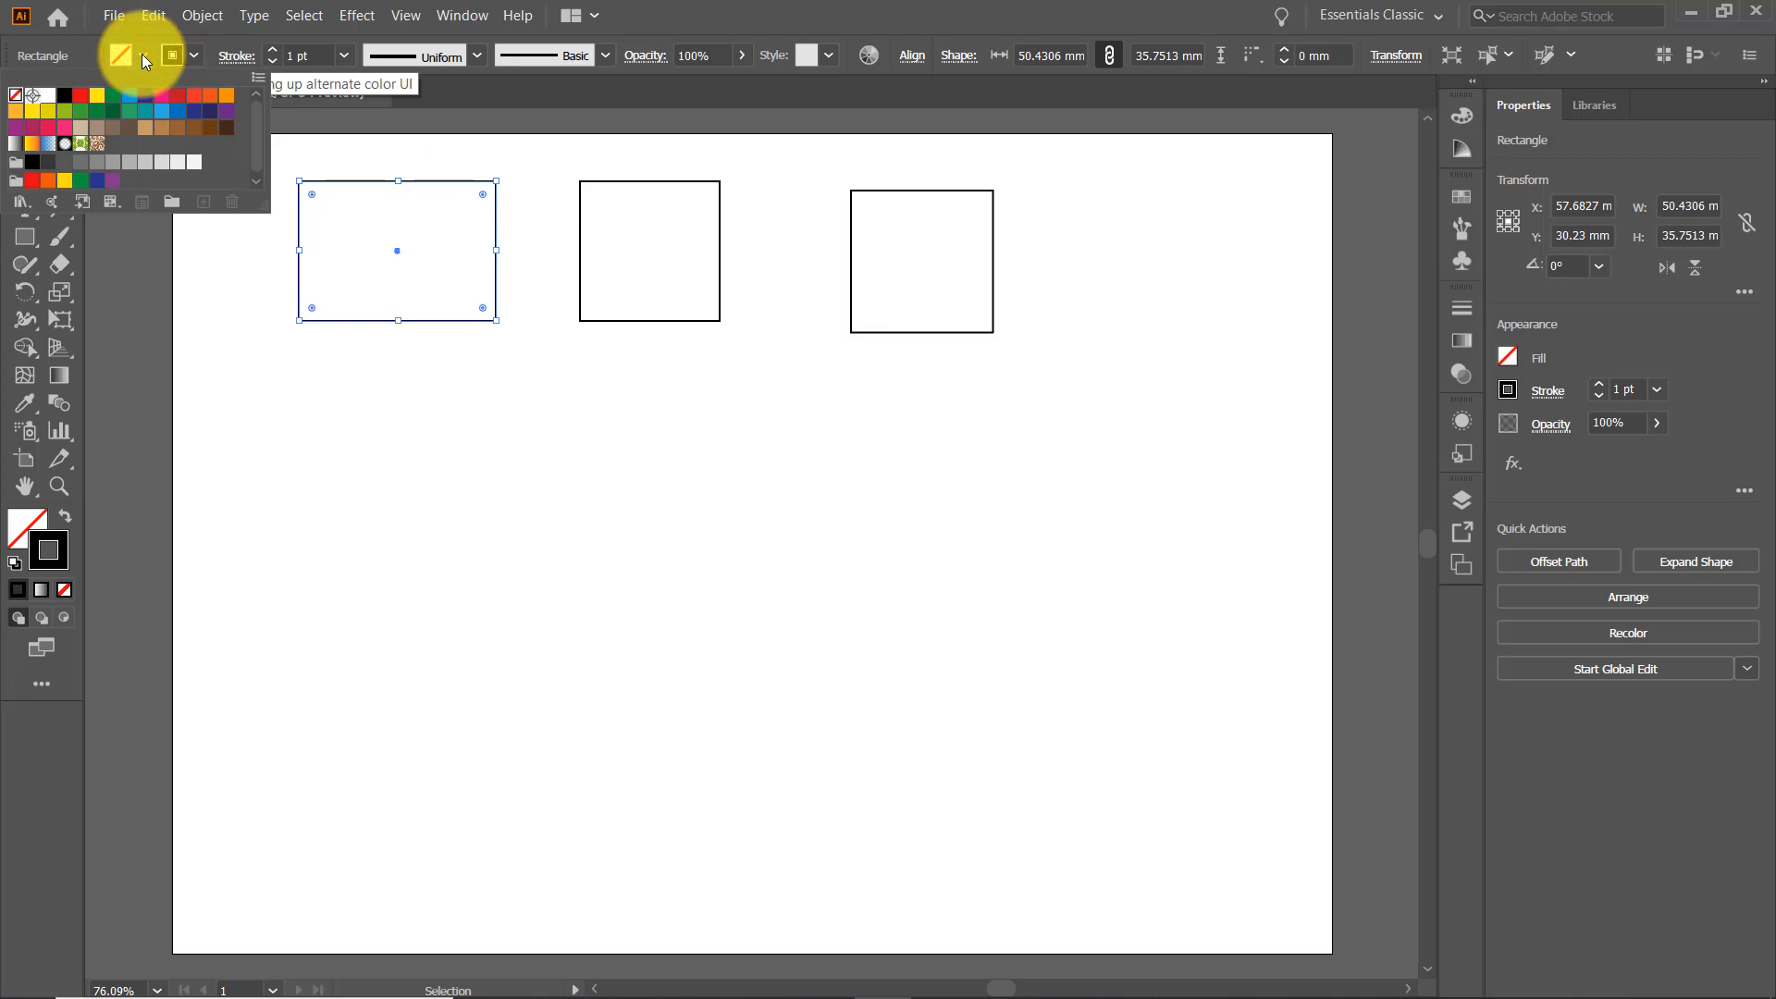
click(130, 103)
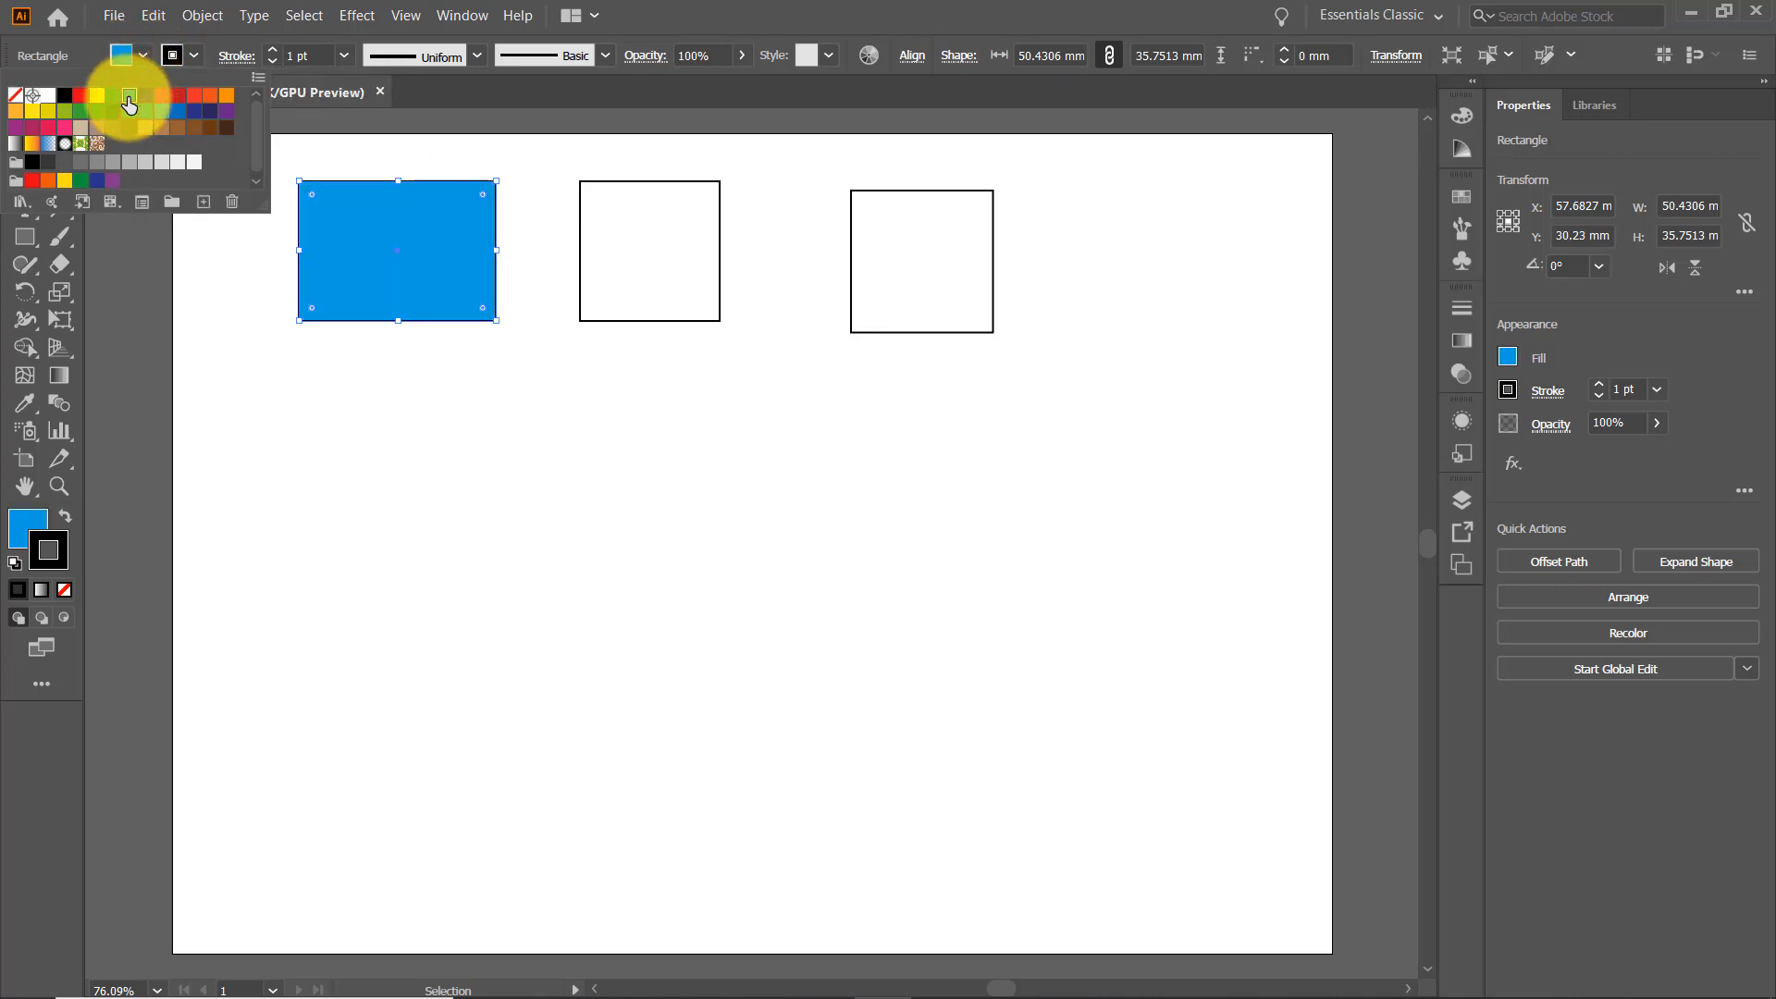
- Fill the middle square with an olive-yellow colour picked from the CMYK spectrum
click(653, 181)
click(649, 176)
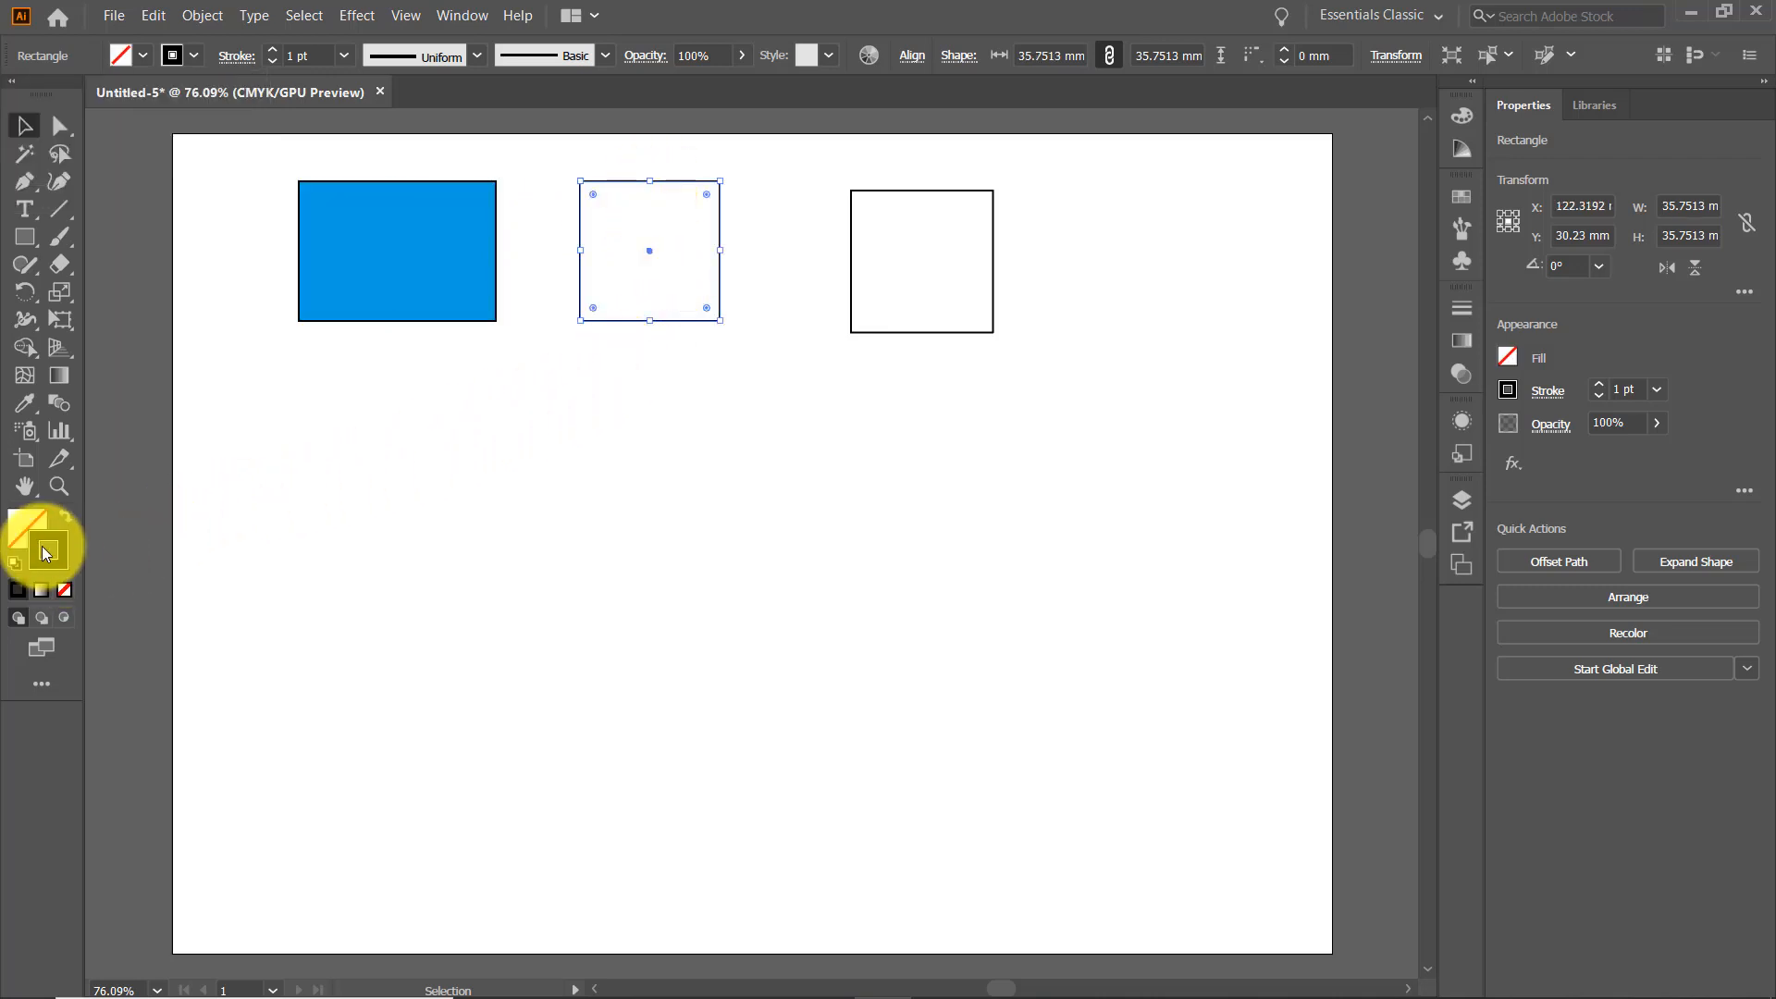
click(26, 520)
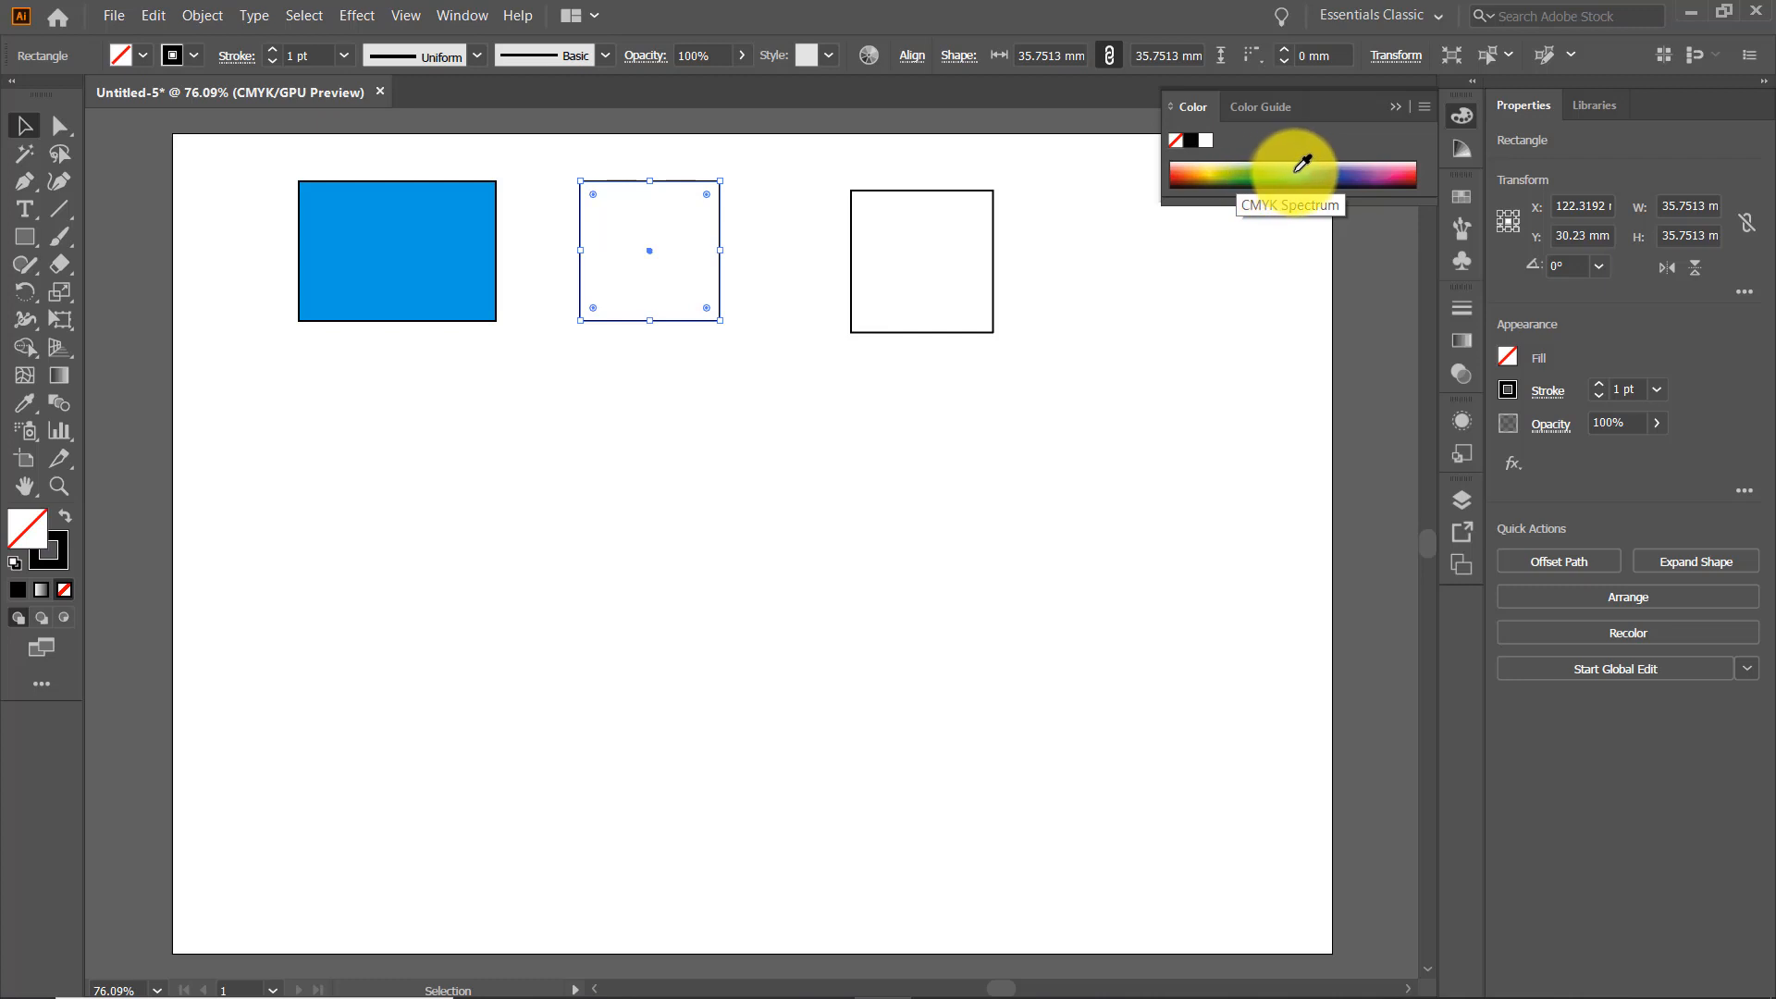
click(1221, 167)
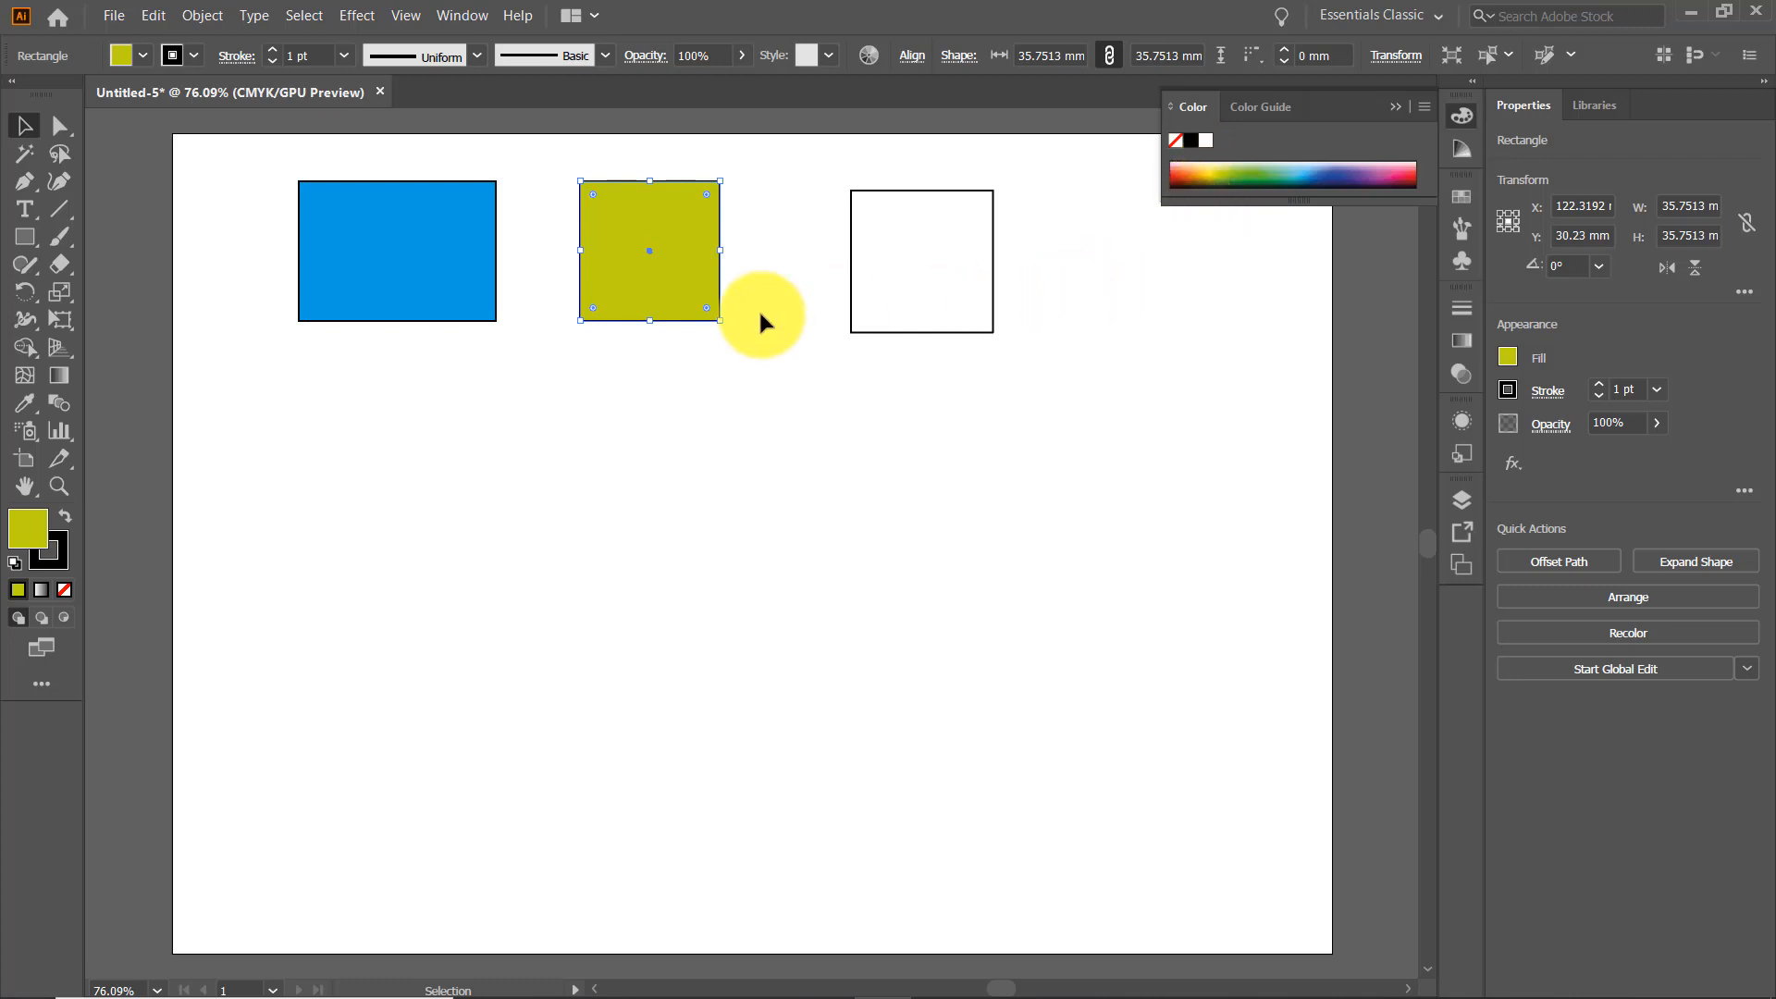
- Fill the third square with a green swatch
click(906, 190)
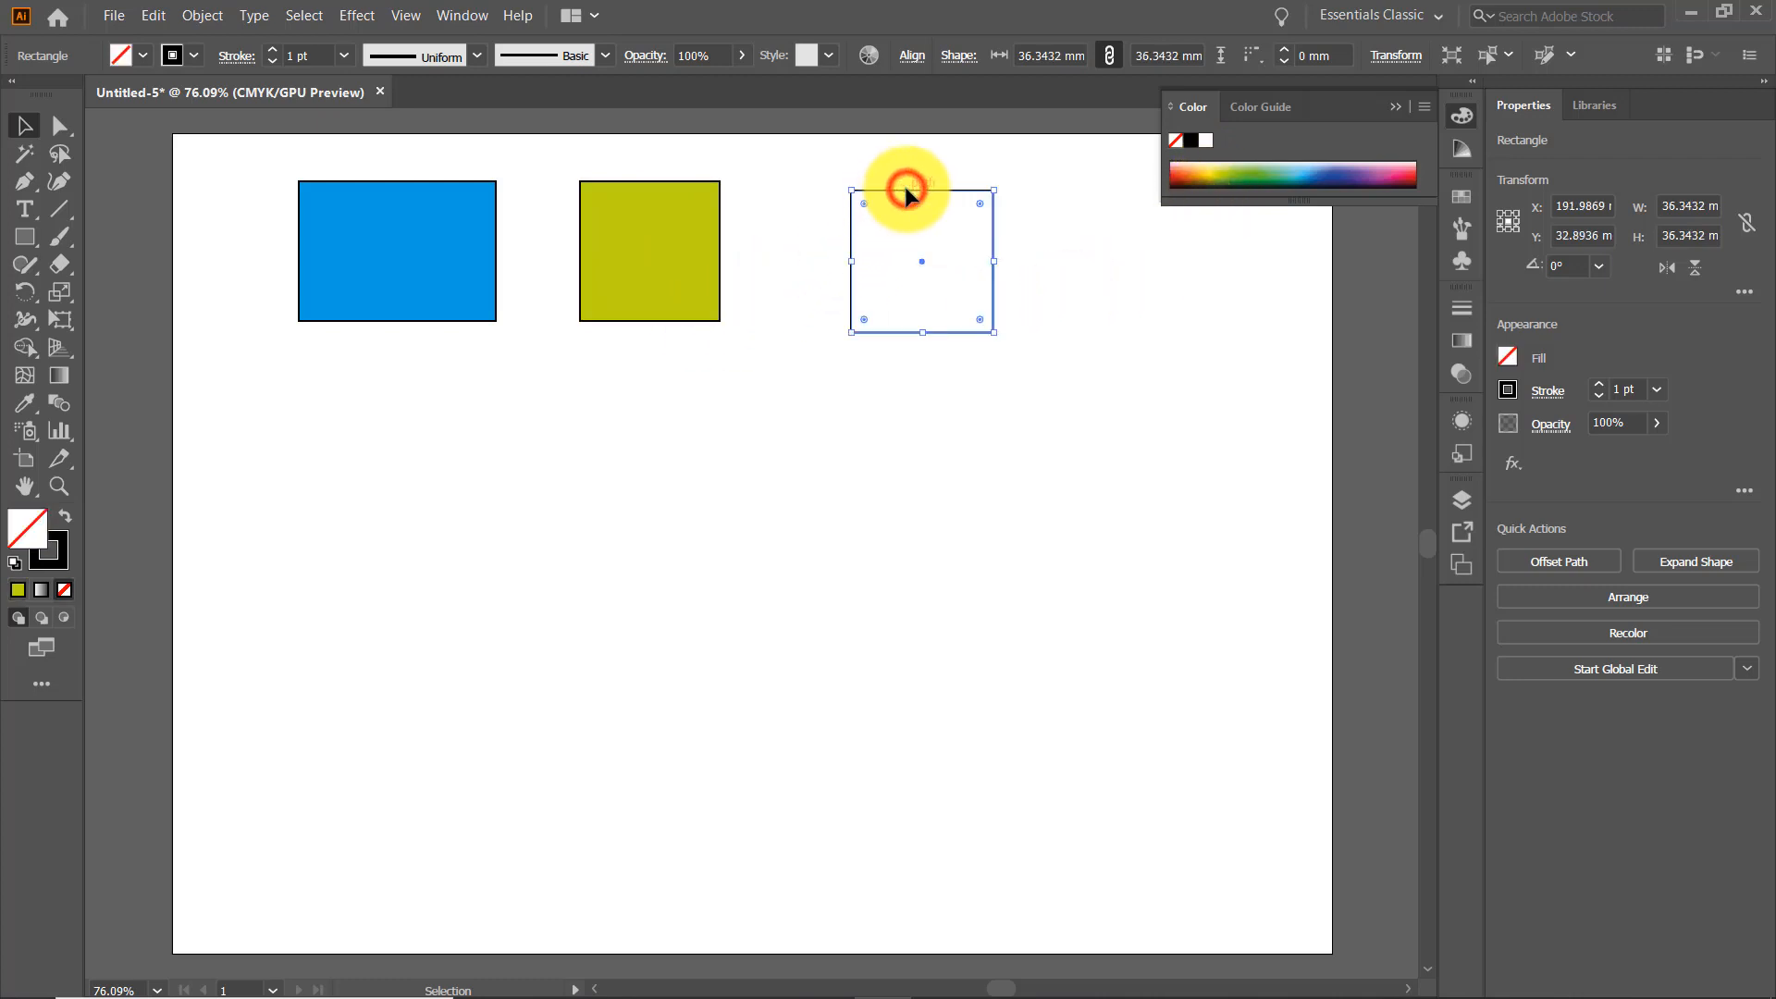
click(1392, 107)
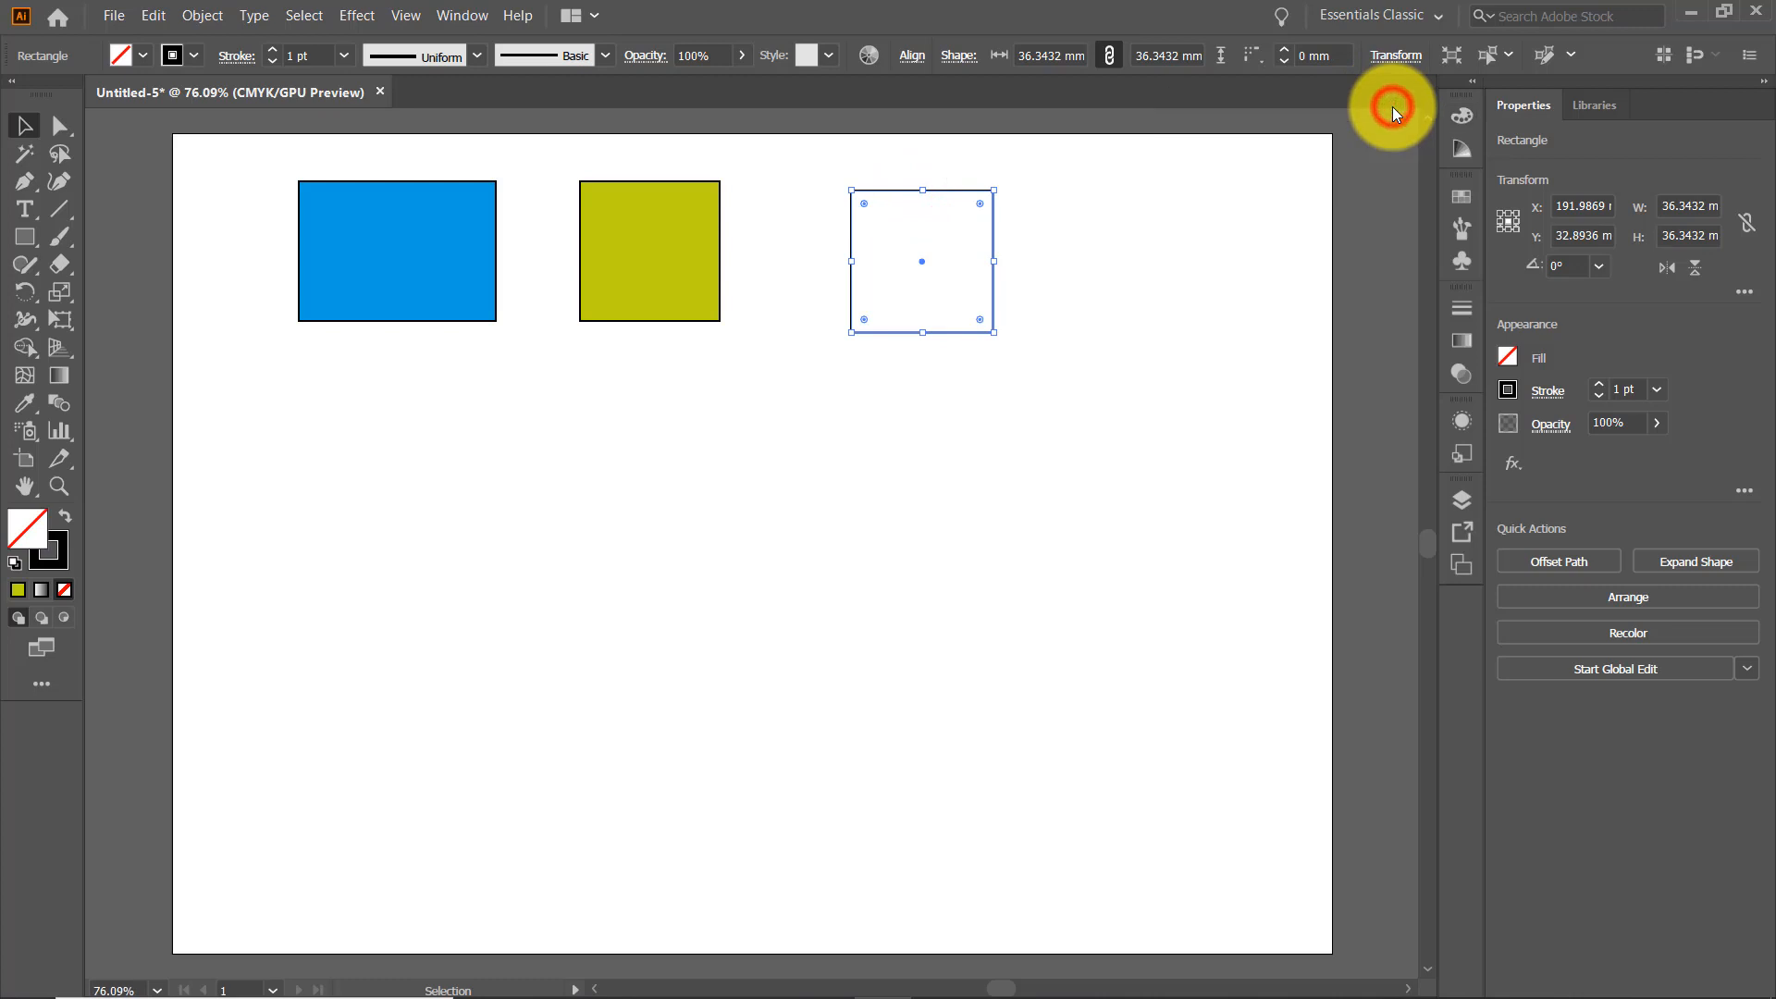
click(1507, 358)
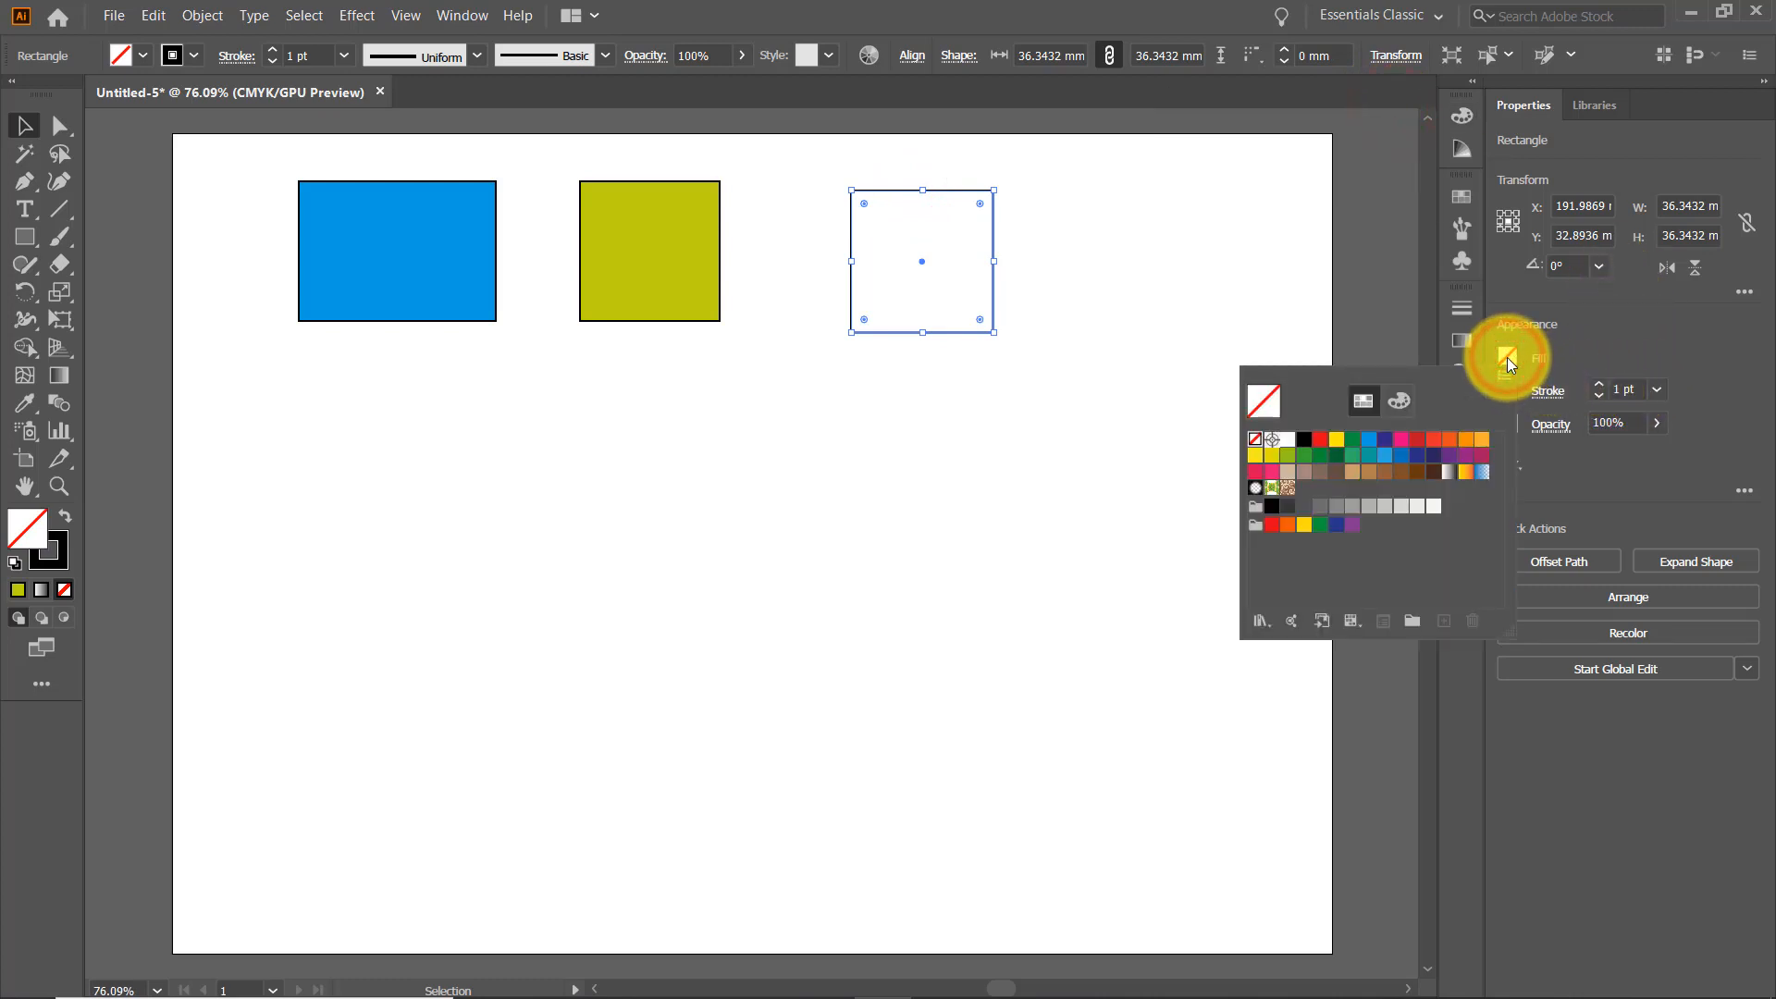
click(1319, 457)
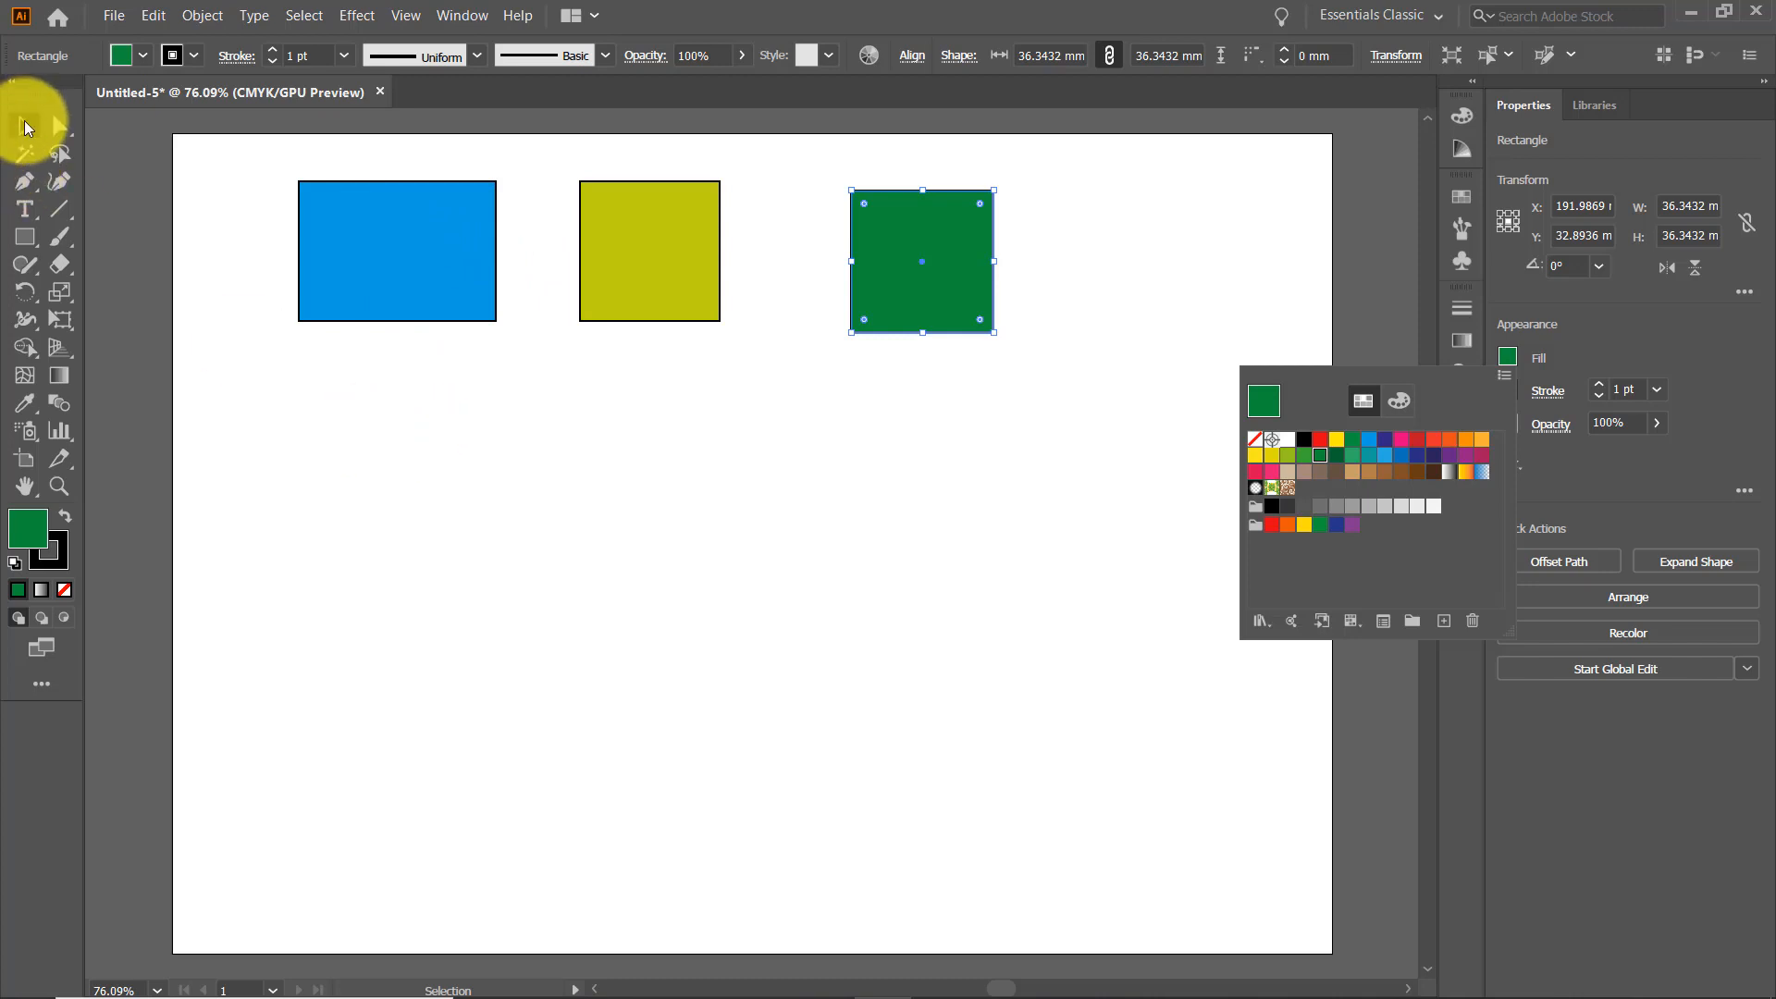
- Move the blue rectangle slightly up and to the left on the artboard, grabbing it from inside
click(25, 128)
click(369, 386)
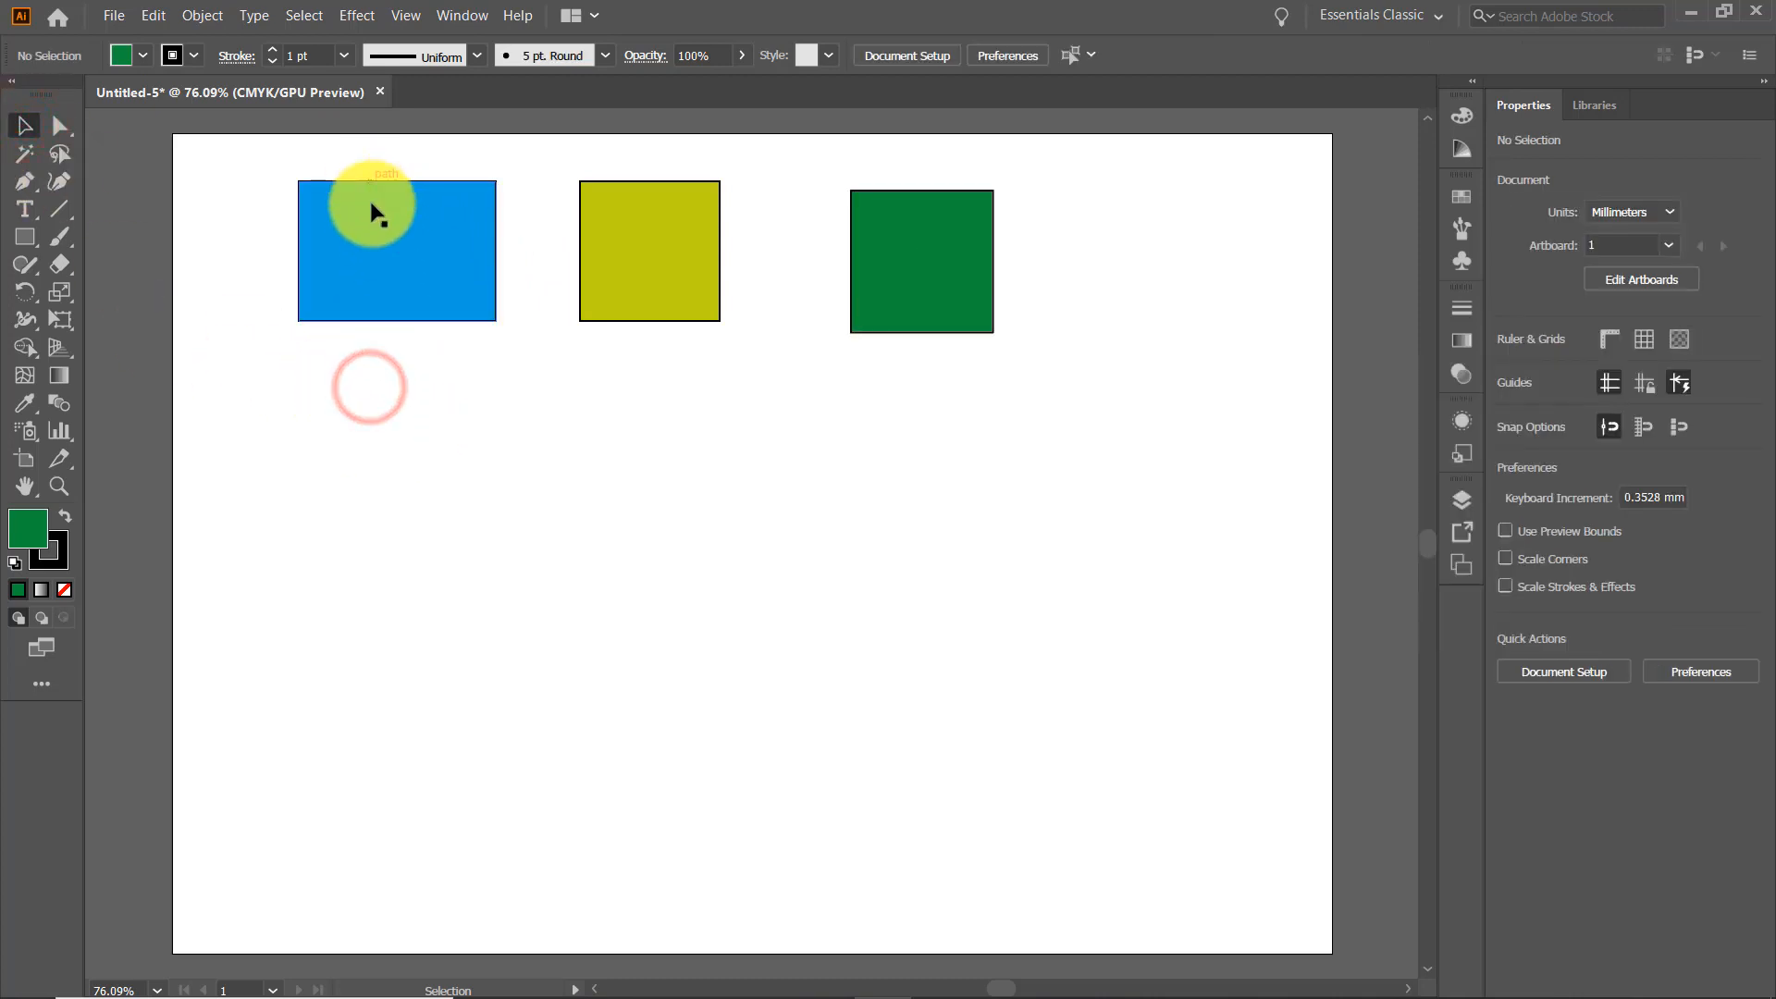
click(386, 246)
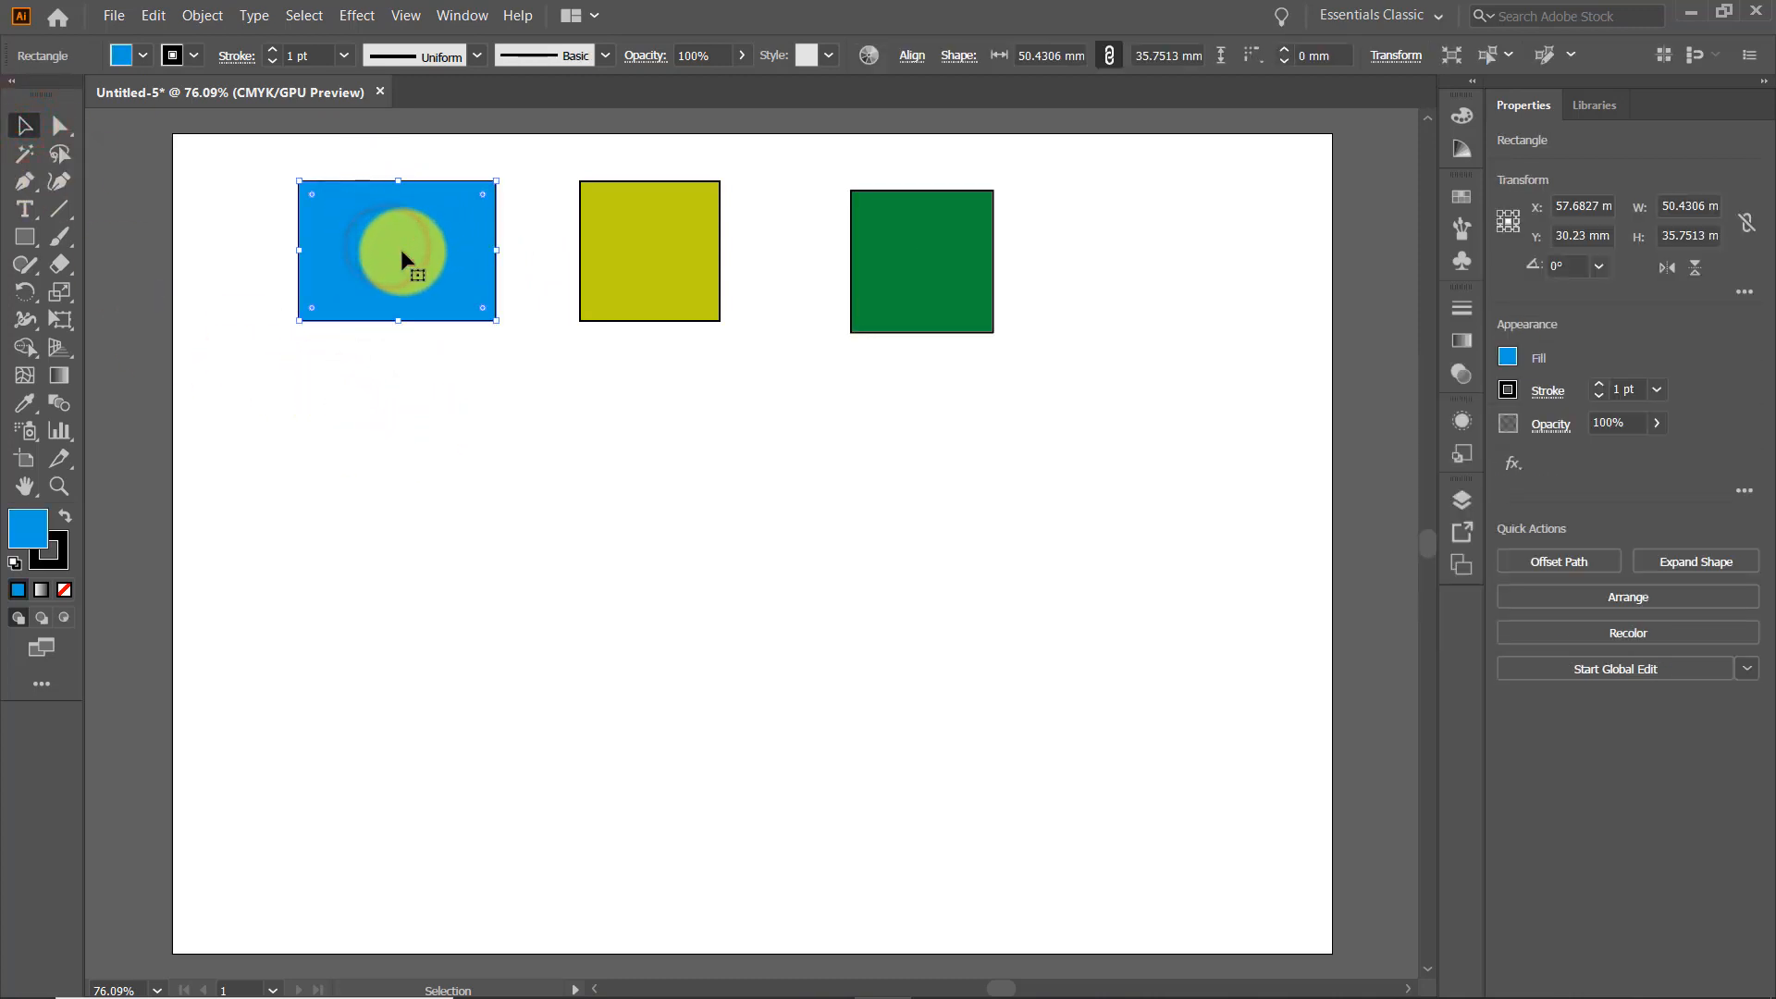
mouse_move(402, 253)
mouse_down()
mouse_move(368, 247)
mouse_move(346, 386)
mouse_move(346, 292)
mouse_move(437, 261)
mouse_move(329, 277)
mouse_move(436, 518)
mouse_move(391, 444)
mouse_move(352, 268)
mouse_move(355, 229)
mouse_move(374, 240)
mouse_up()
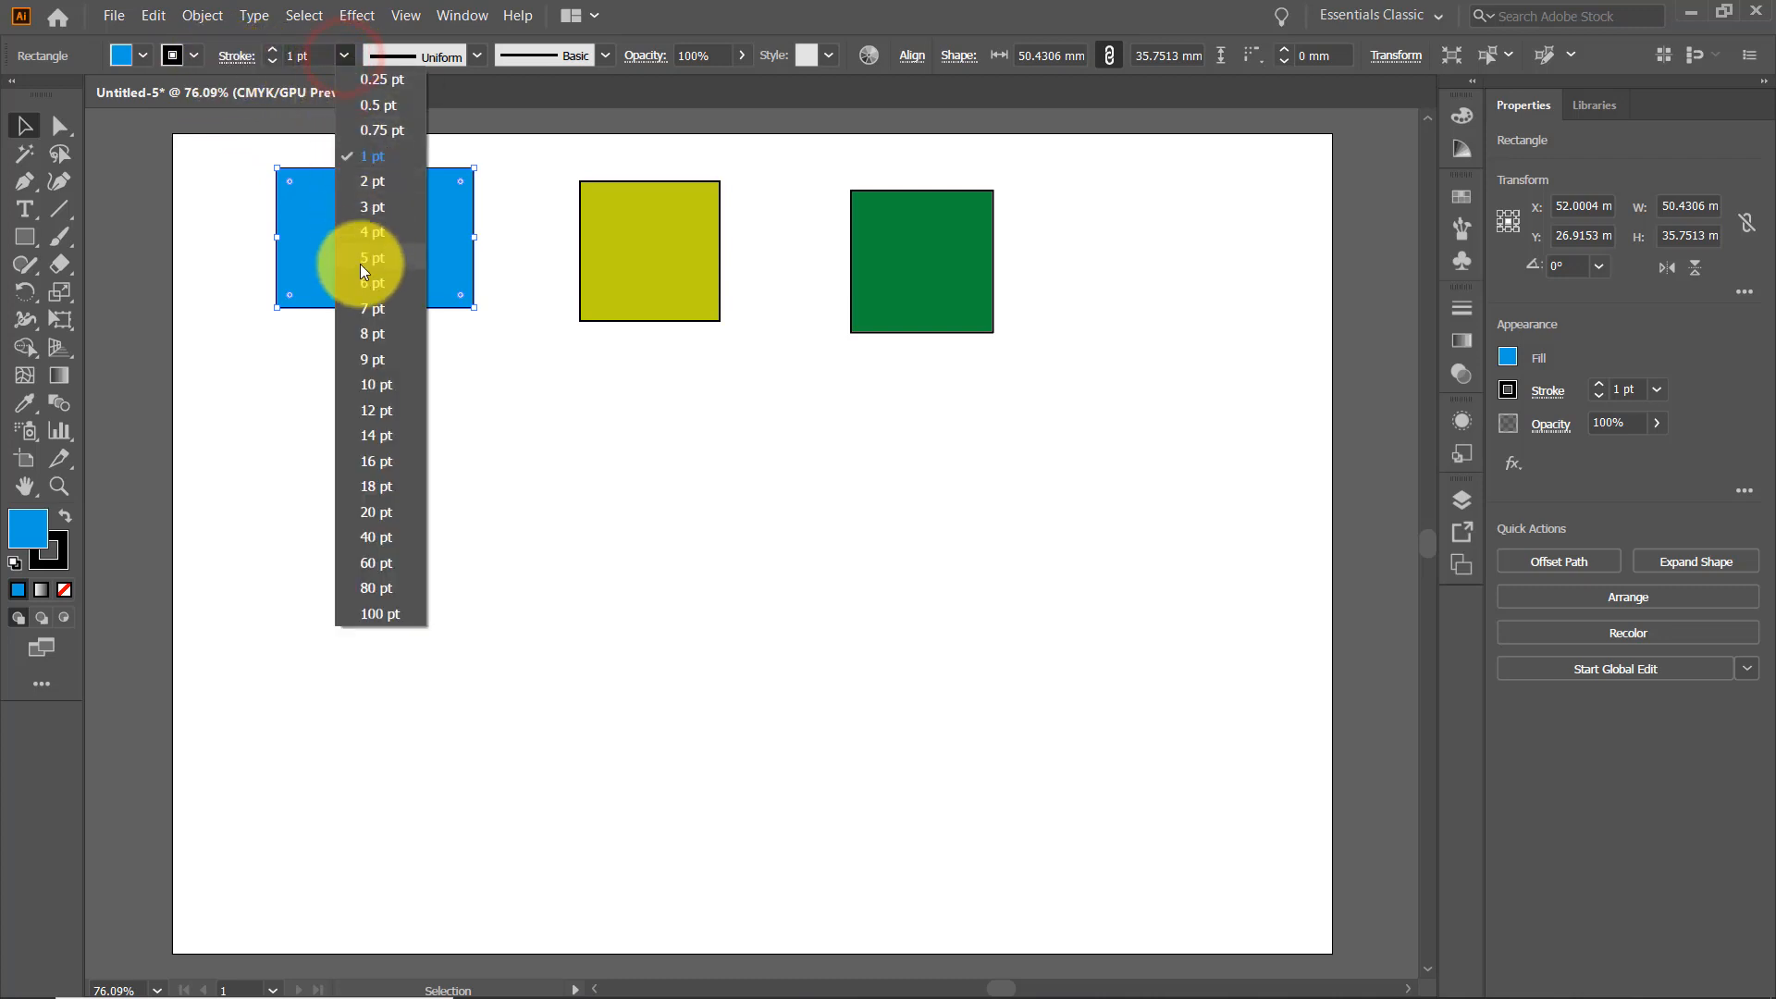
- Give the blue rectangle a 10 pt red stroke
click(376, 385)
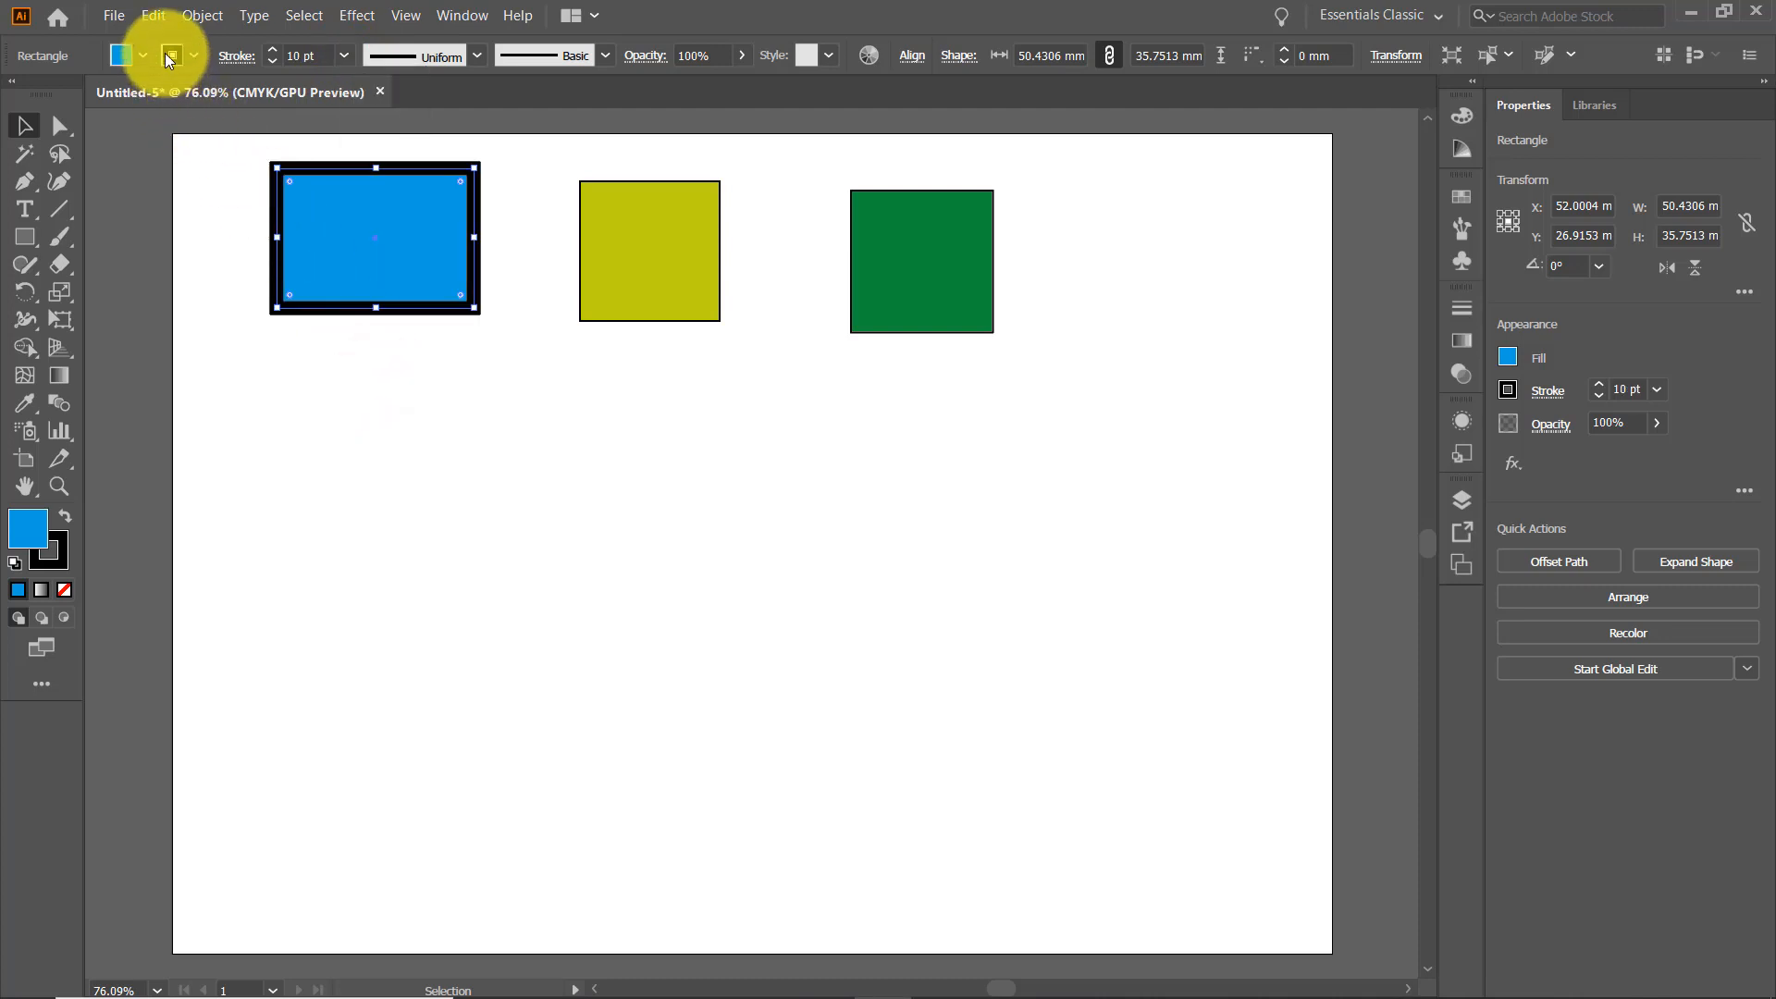
click(194, 55)
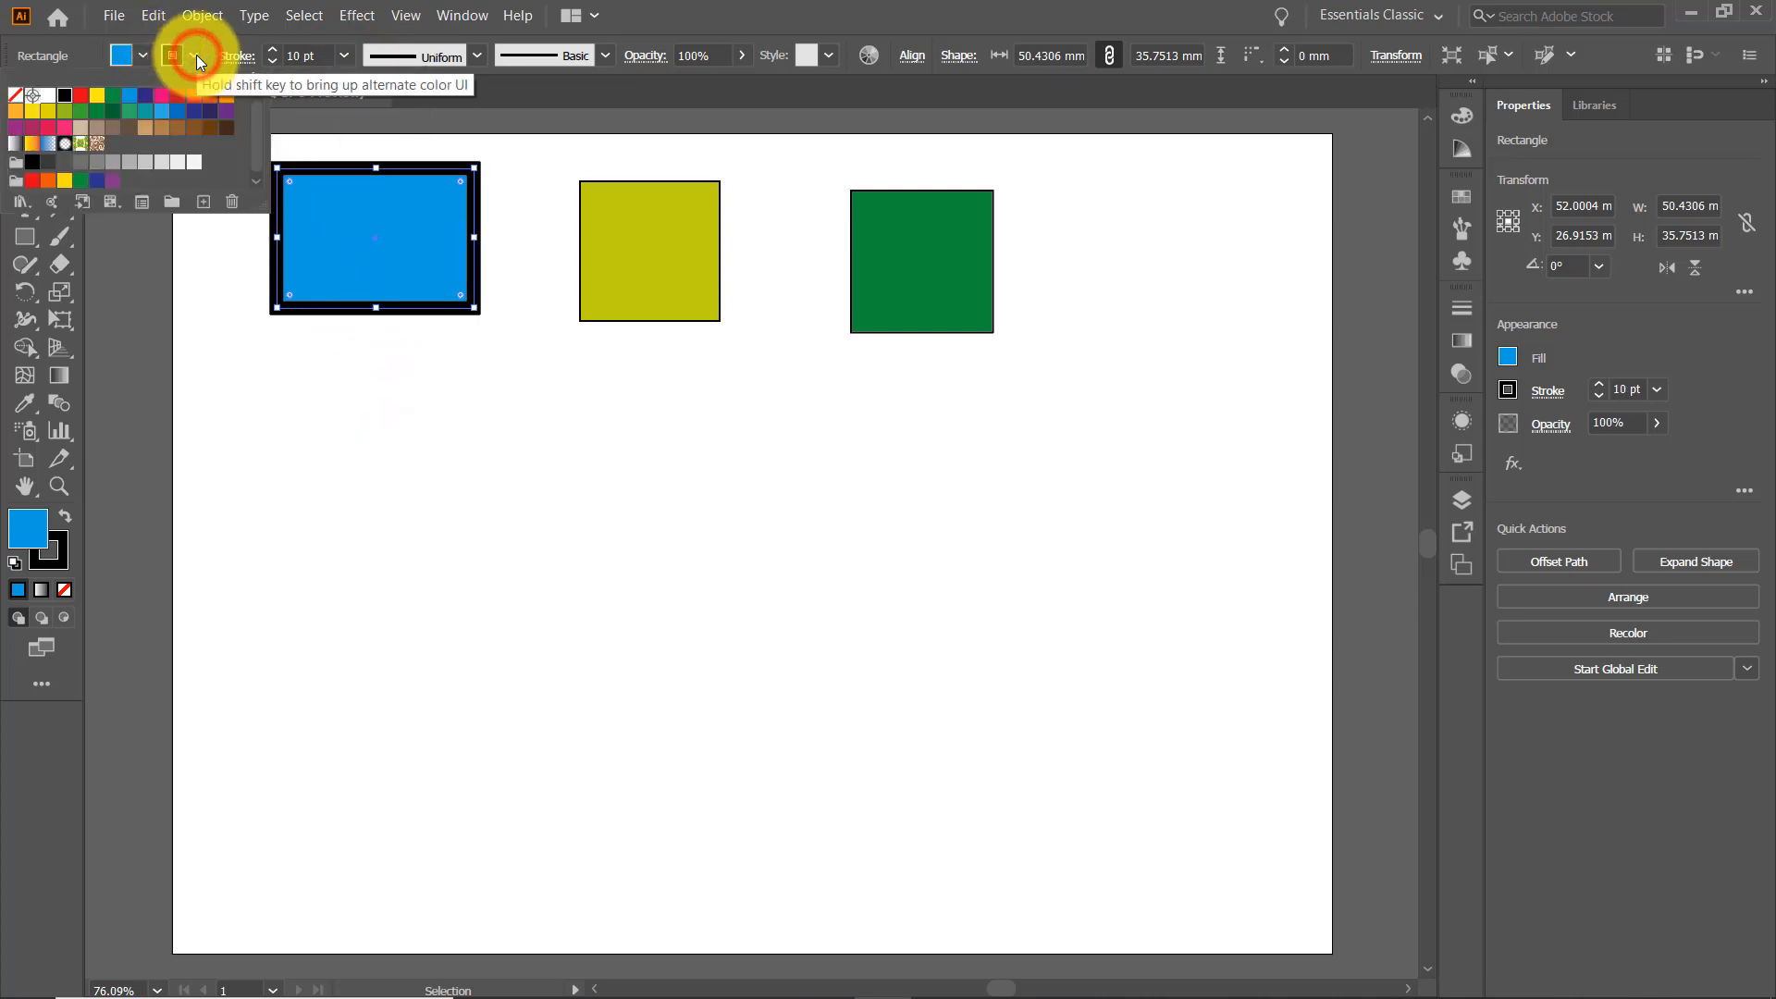
click(175, 96)
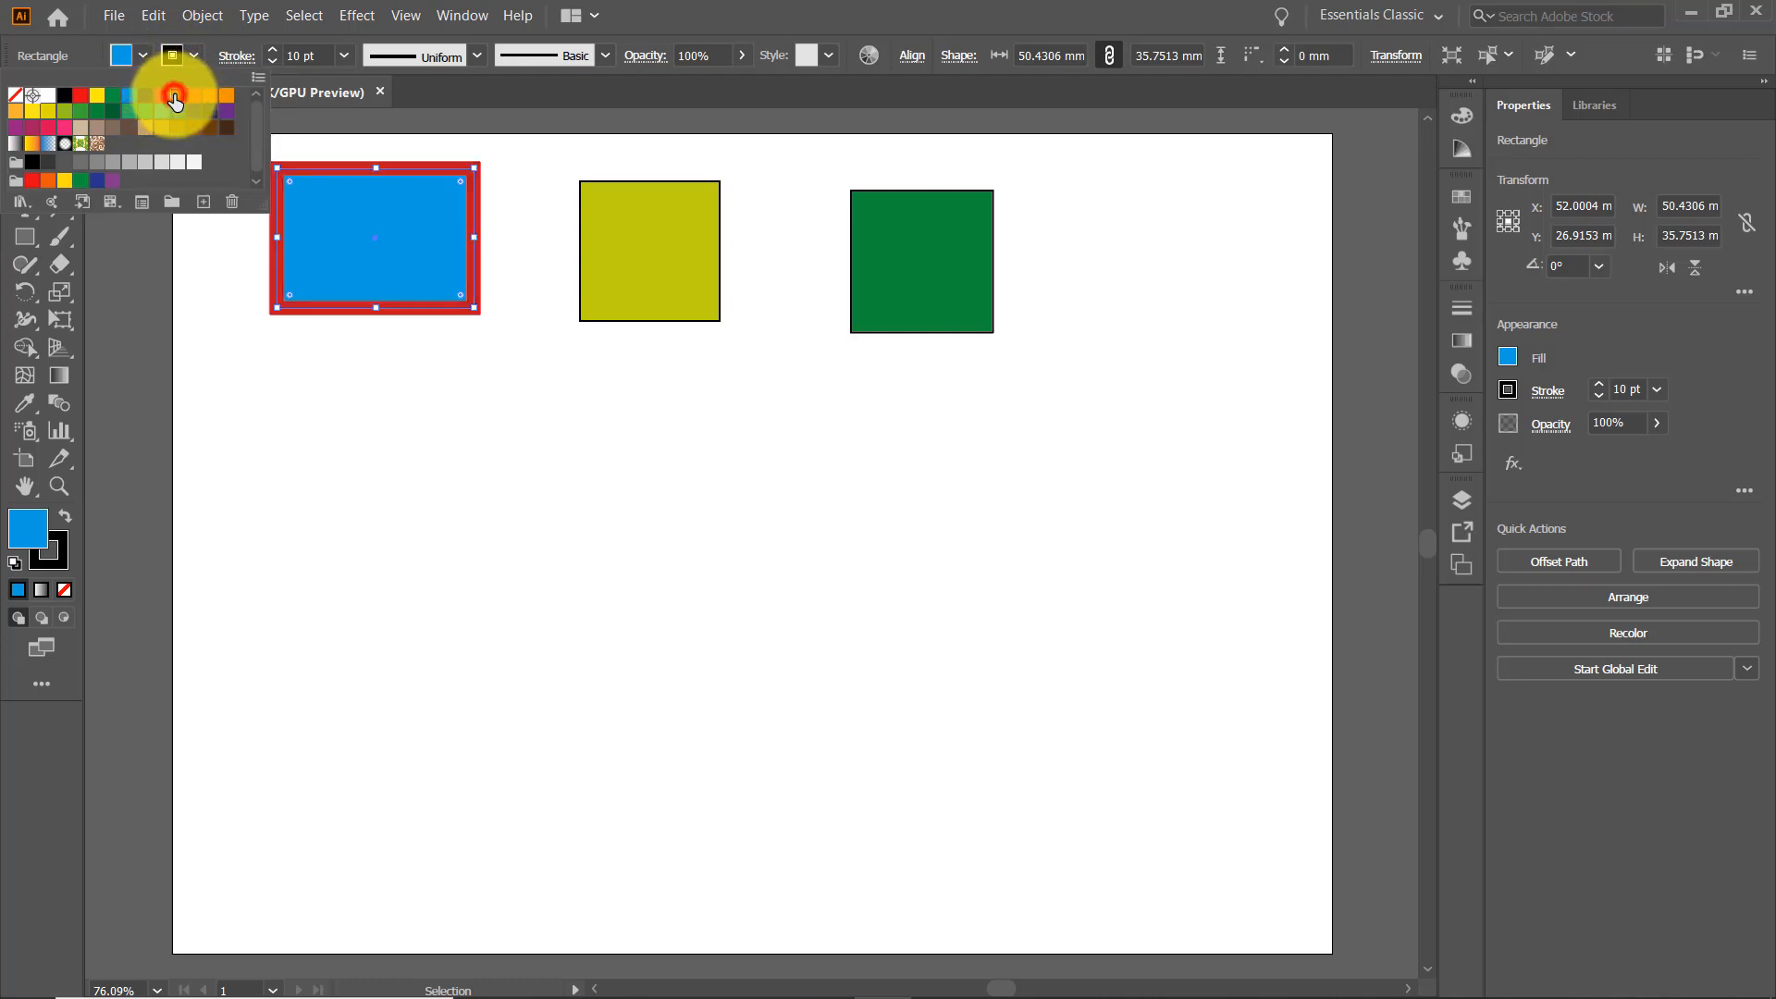
click(414, 407)
- Give the olive-yellow square an orange stroke picked from the colour spectrum and set its weight to 10 pt
click(656, 248)
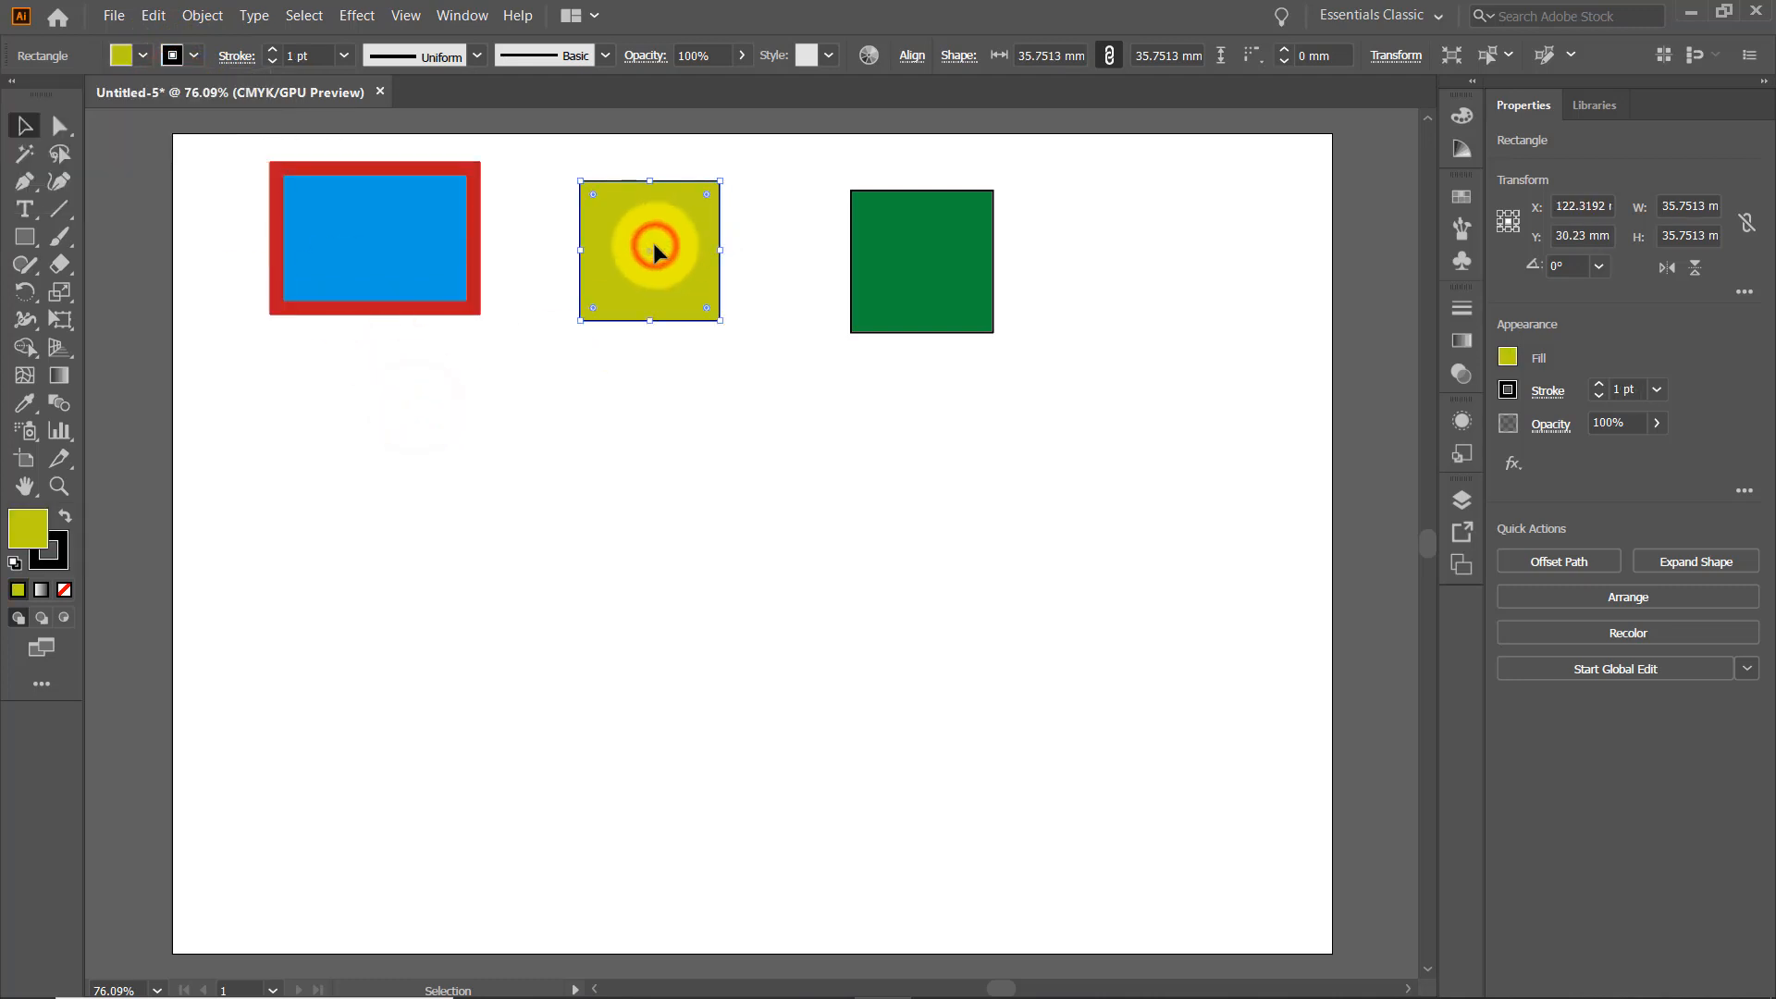
click(46, 561)
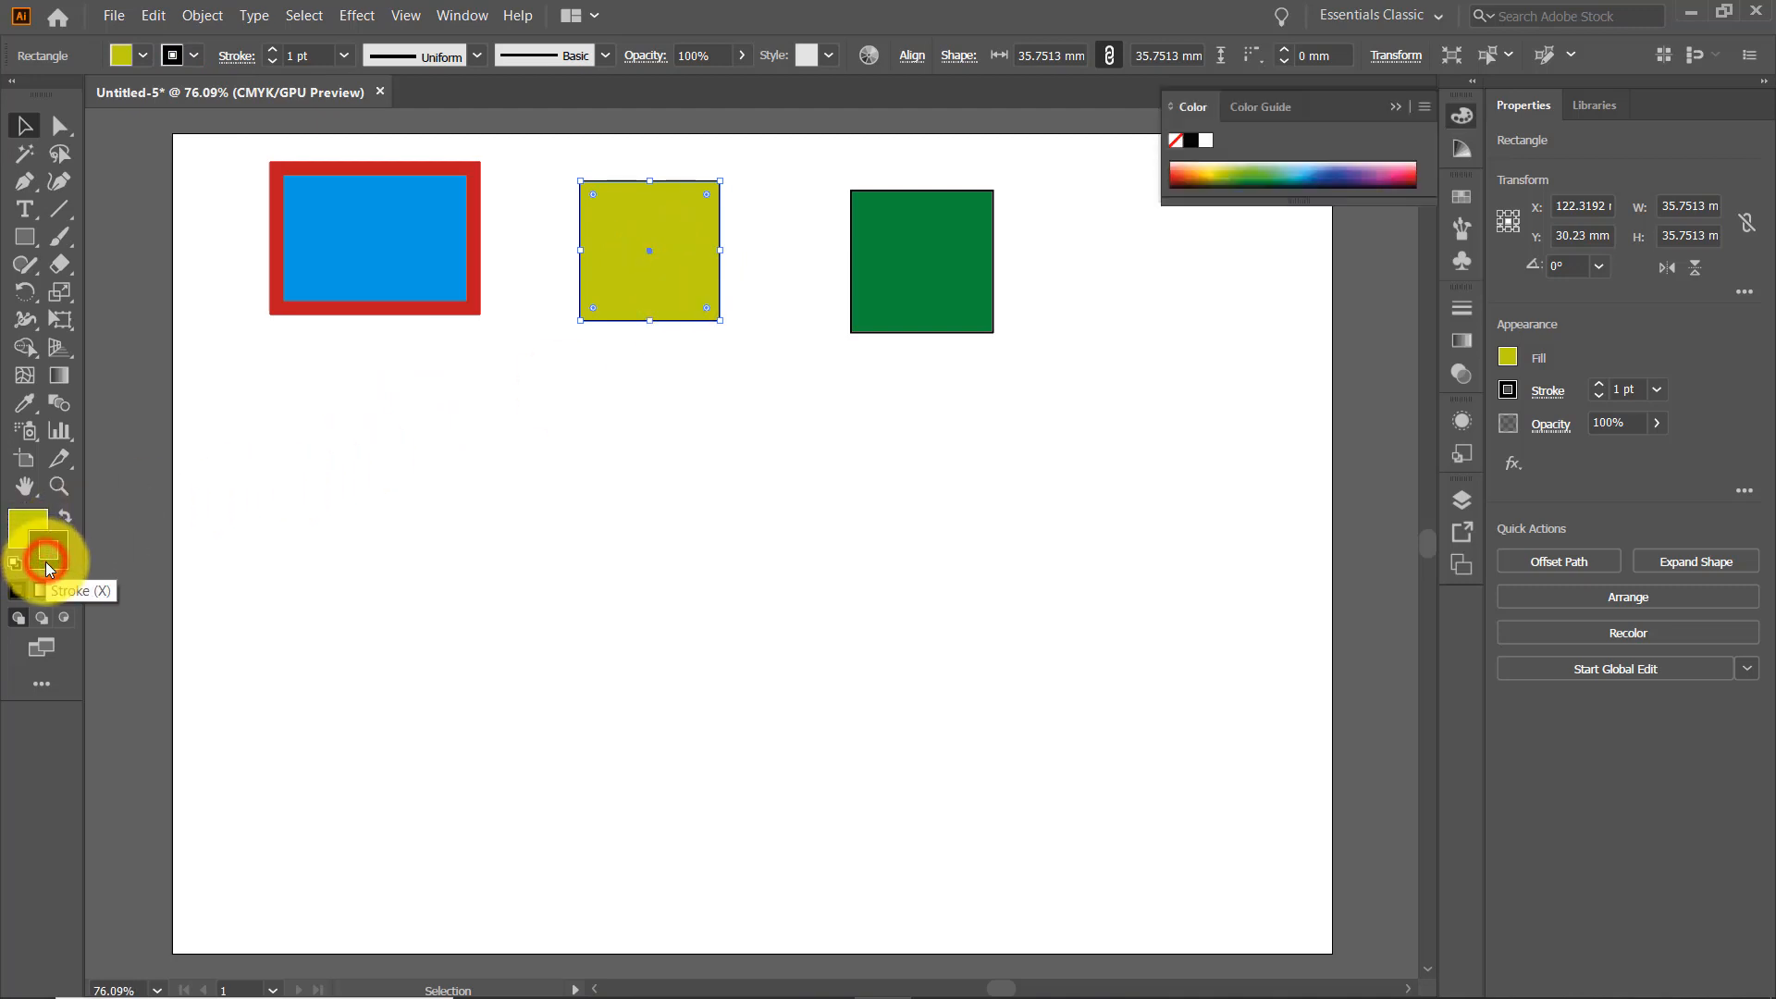
click(1193, 166)
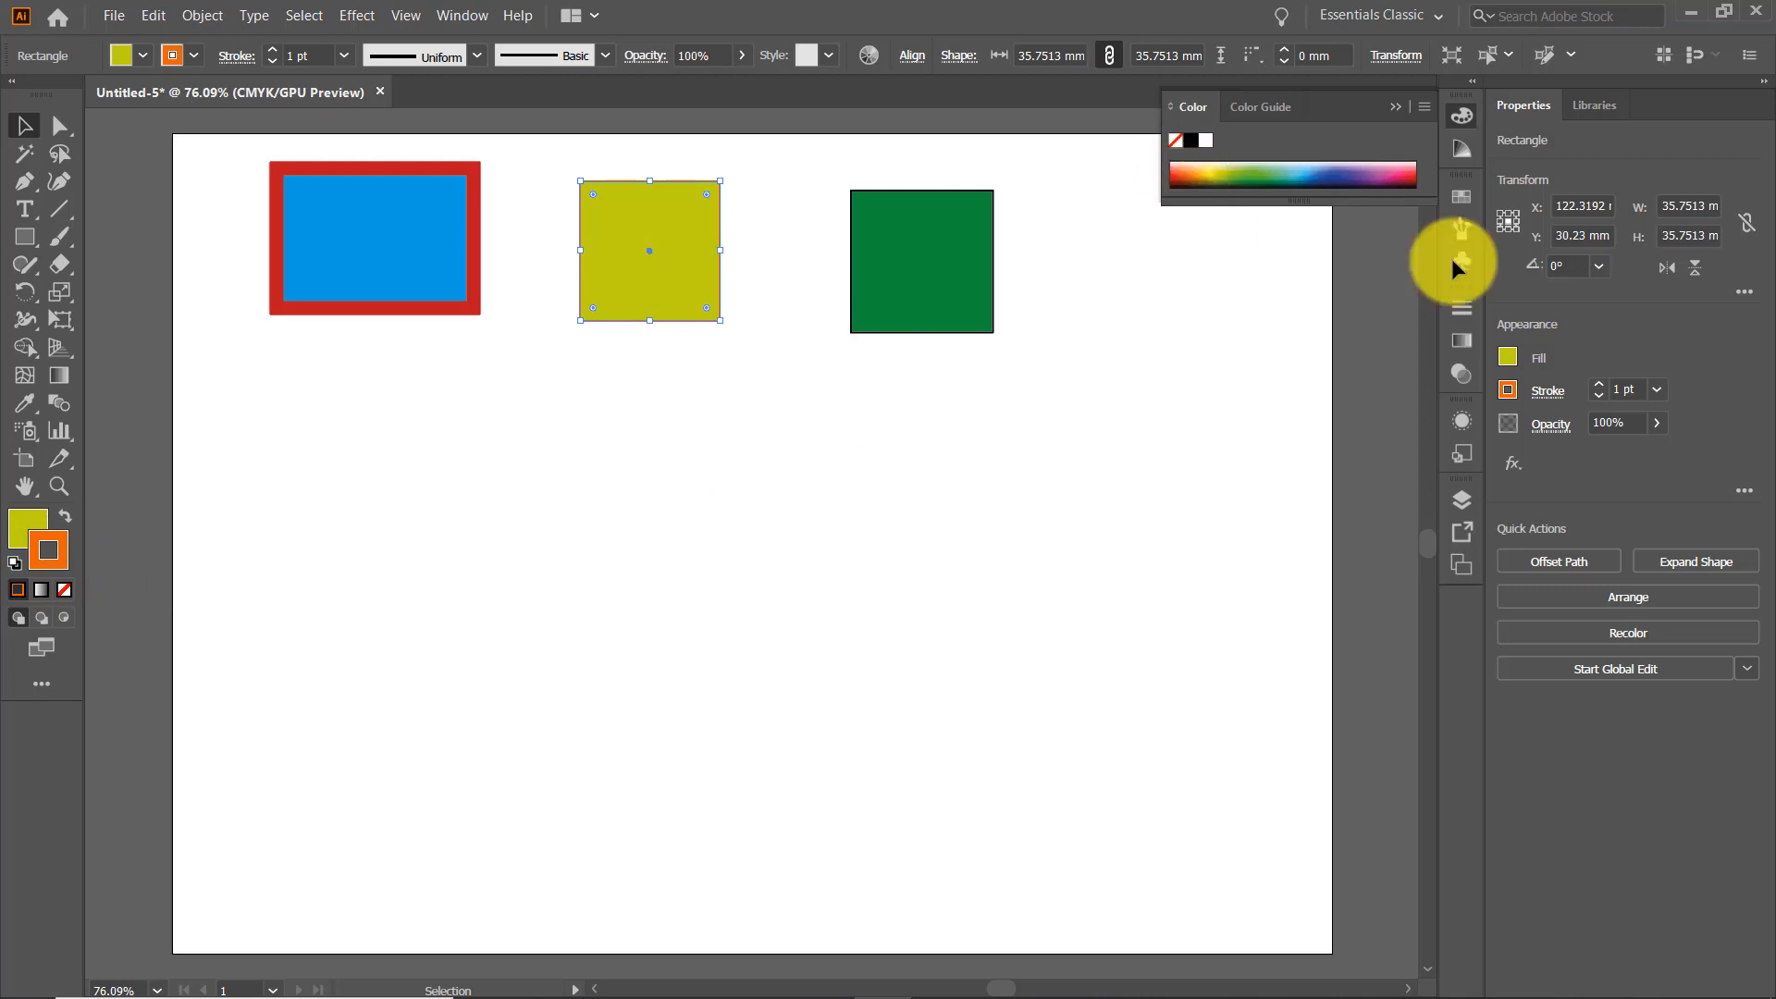
click(1656, 390)
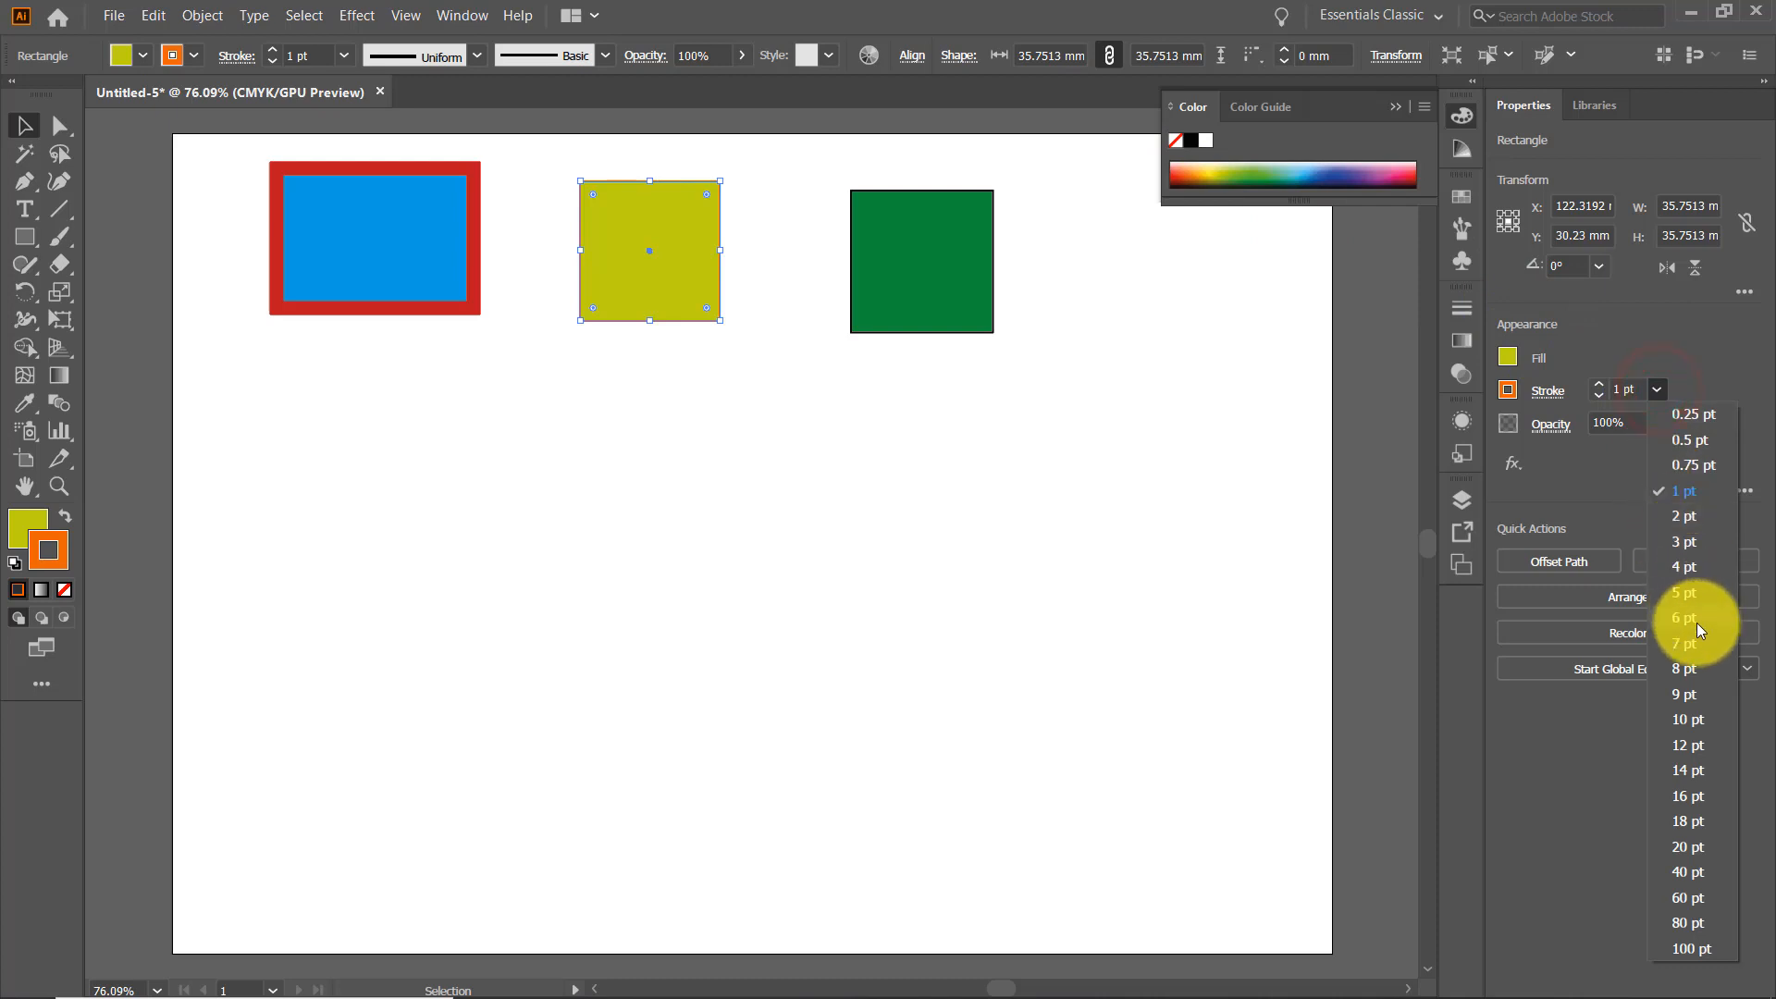
click(1695, 719)
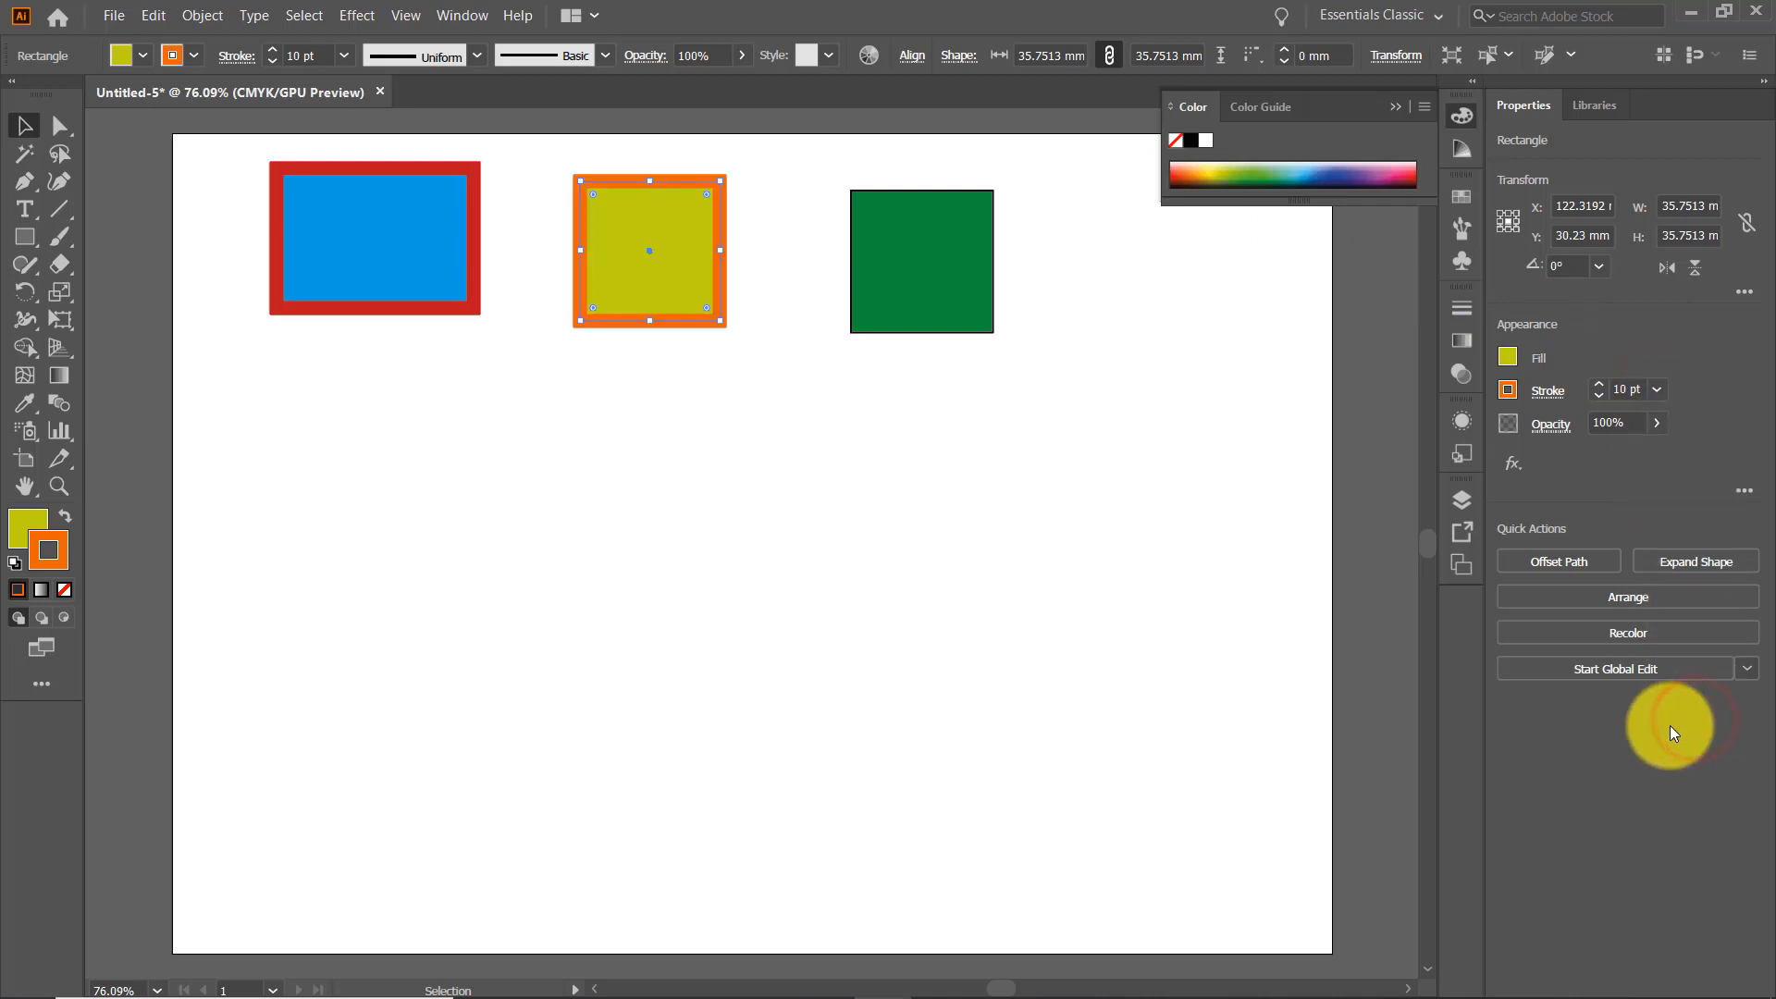
click(1396, 108)
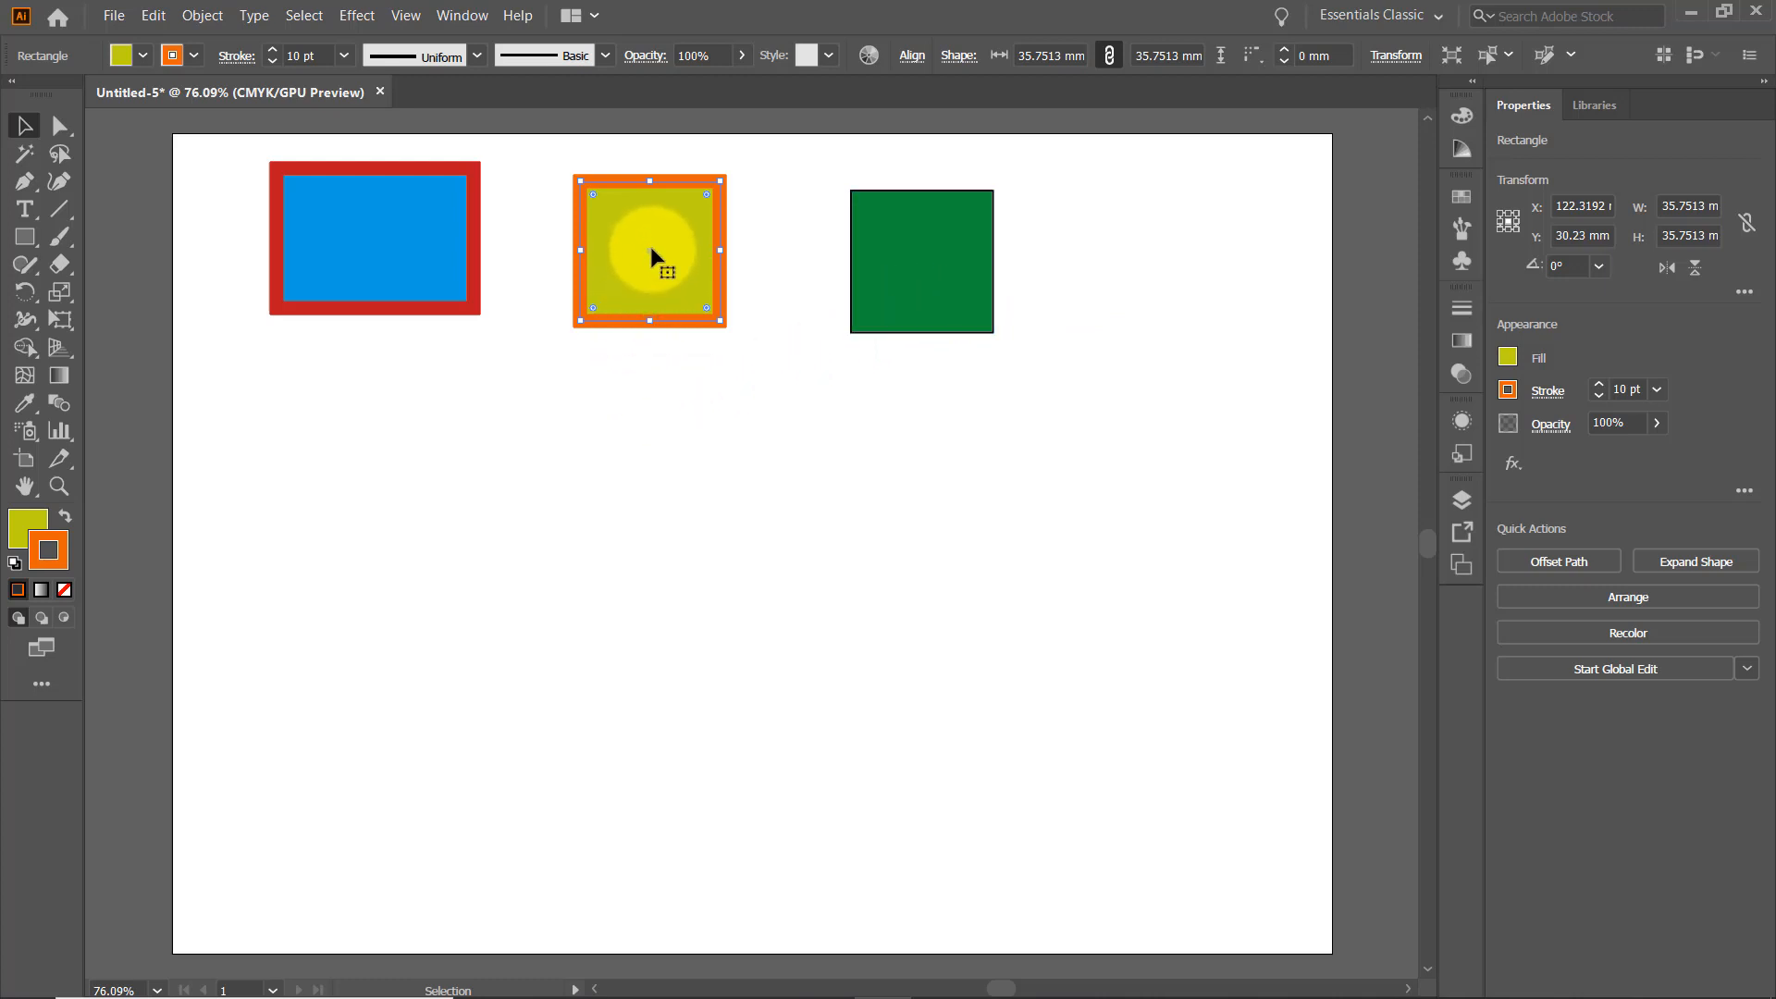
- Overlap the olive-yellow and green squares on the blue rectangle, and shift all three shapes together slightly down and to the right
drag(651, 251, 381, 338)
drag(920, 265, 490, 266)
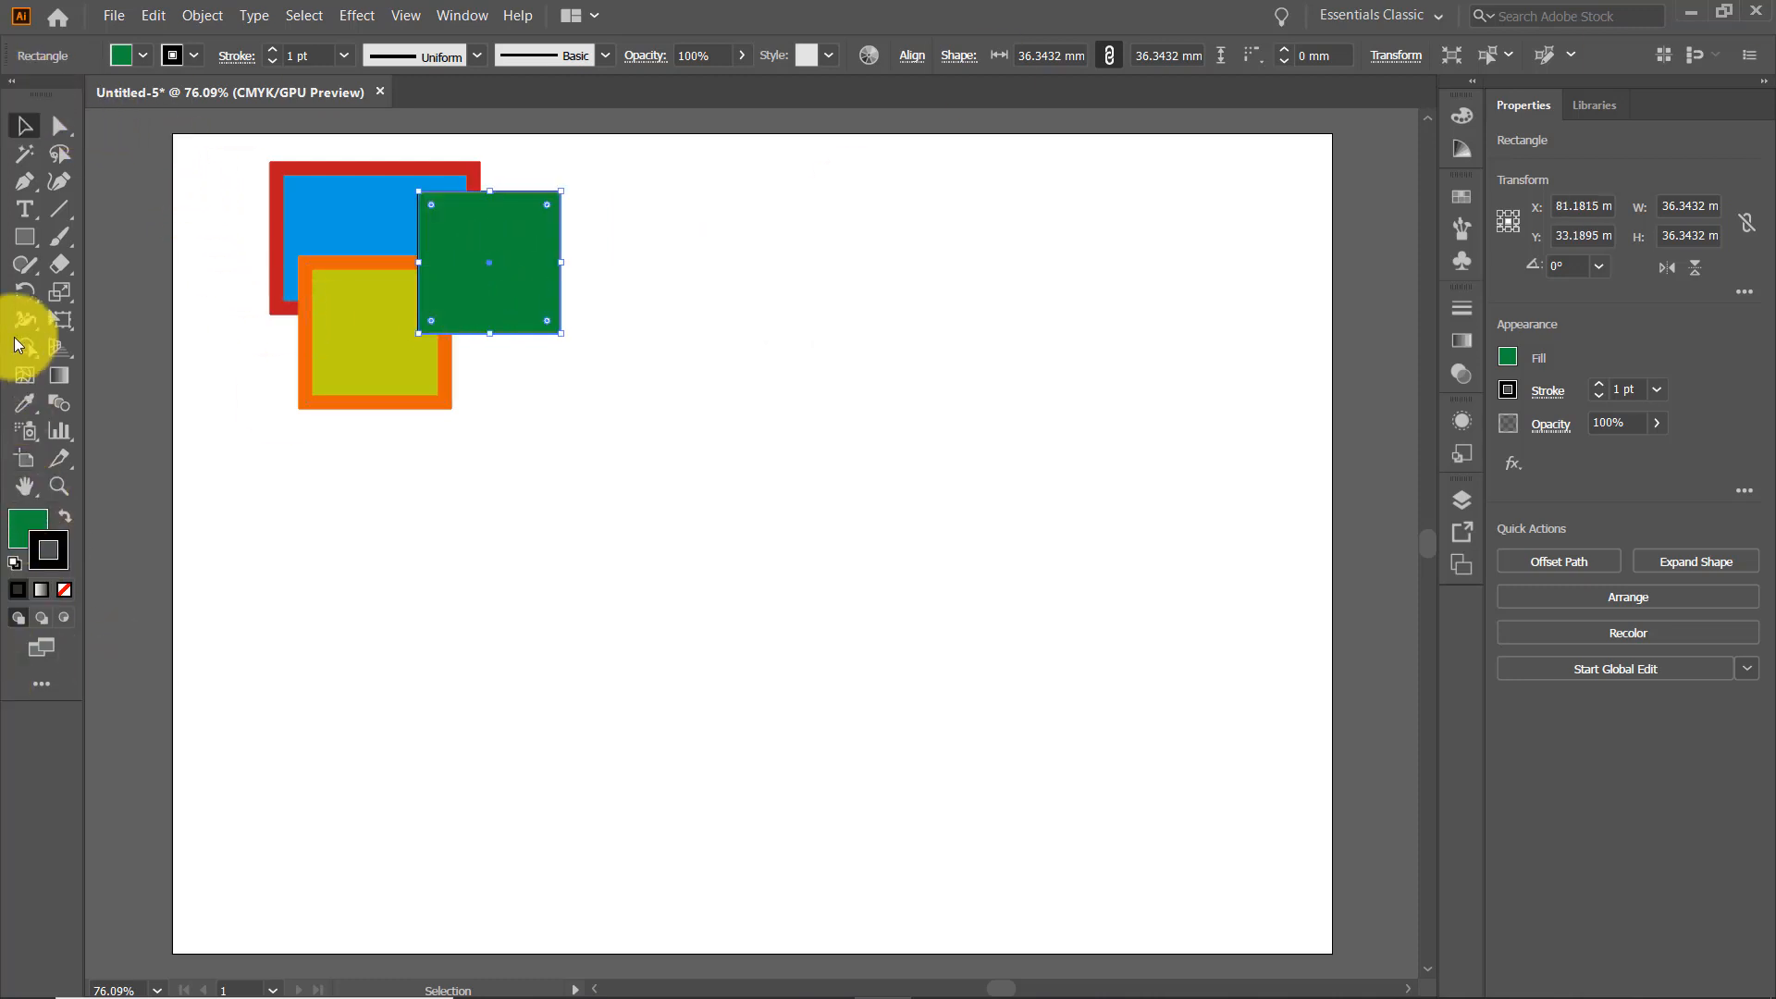
click(26, 125)
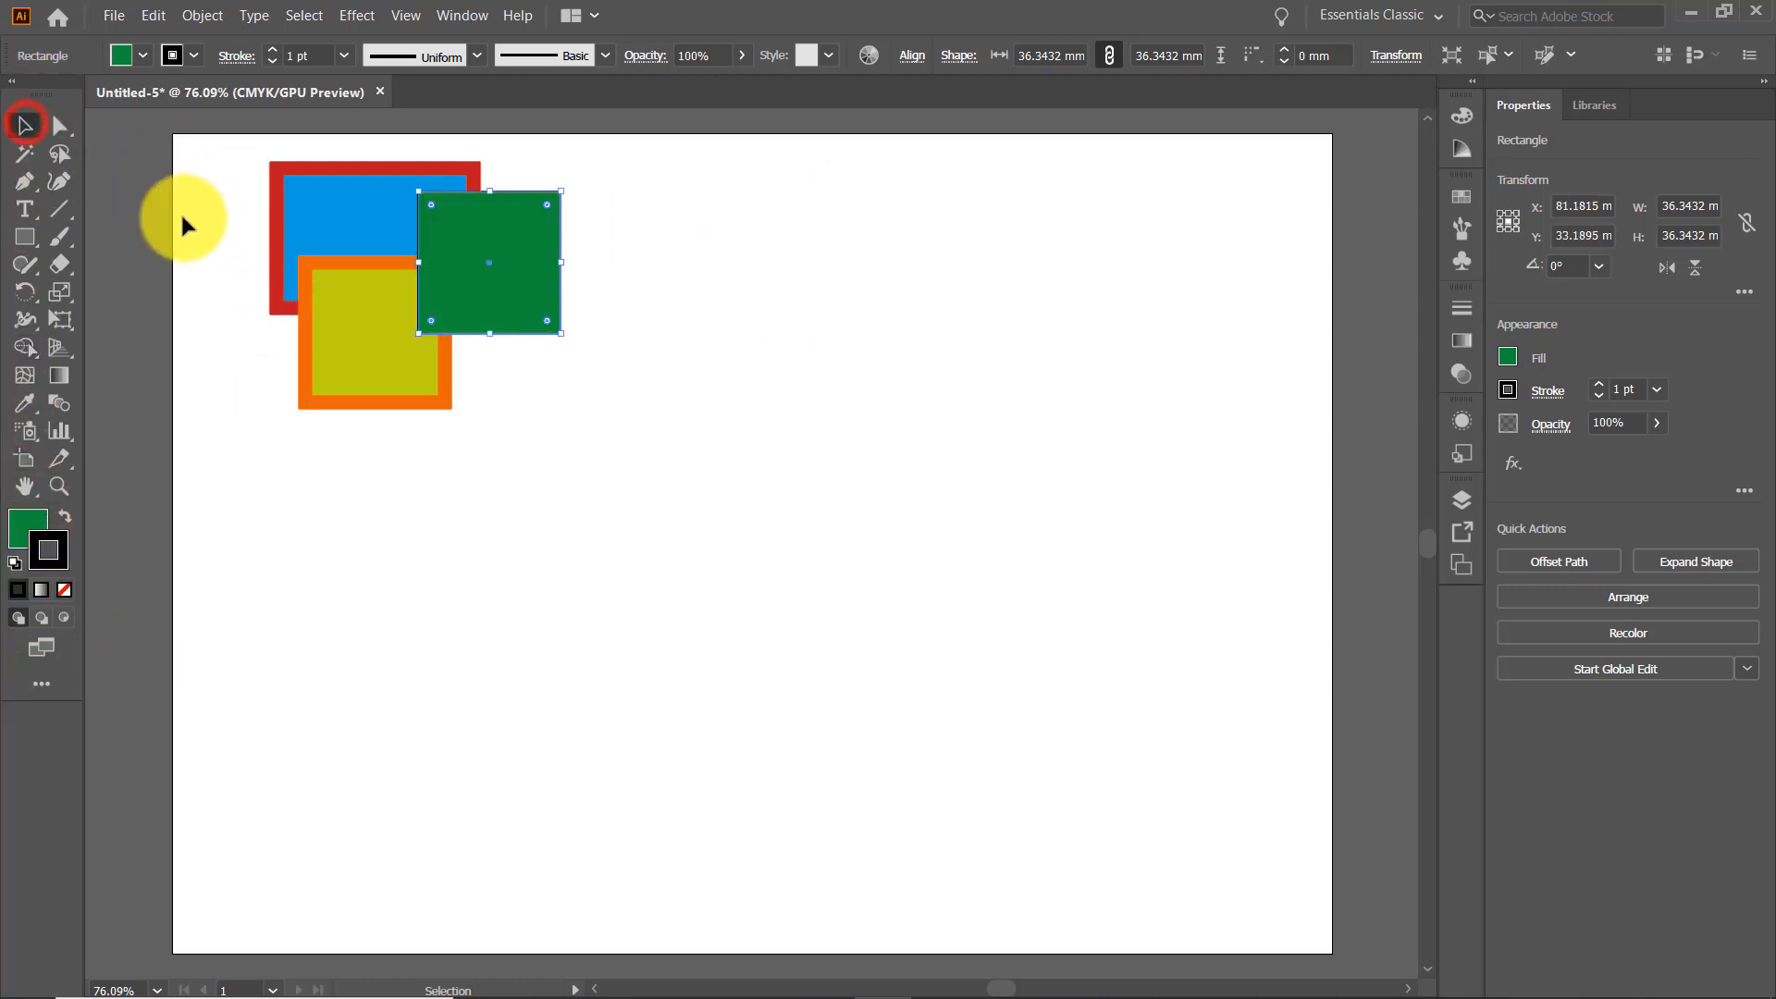
drag(256, 356, 708, 452)
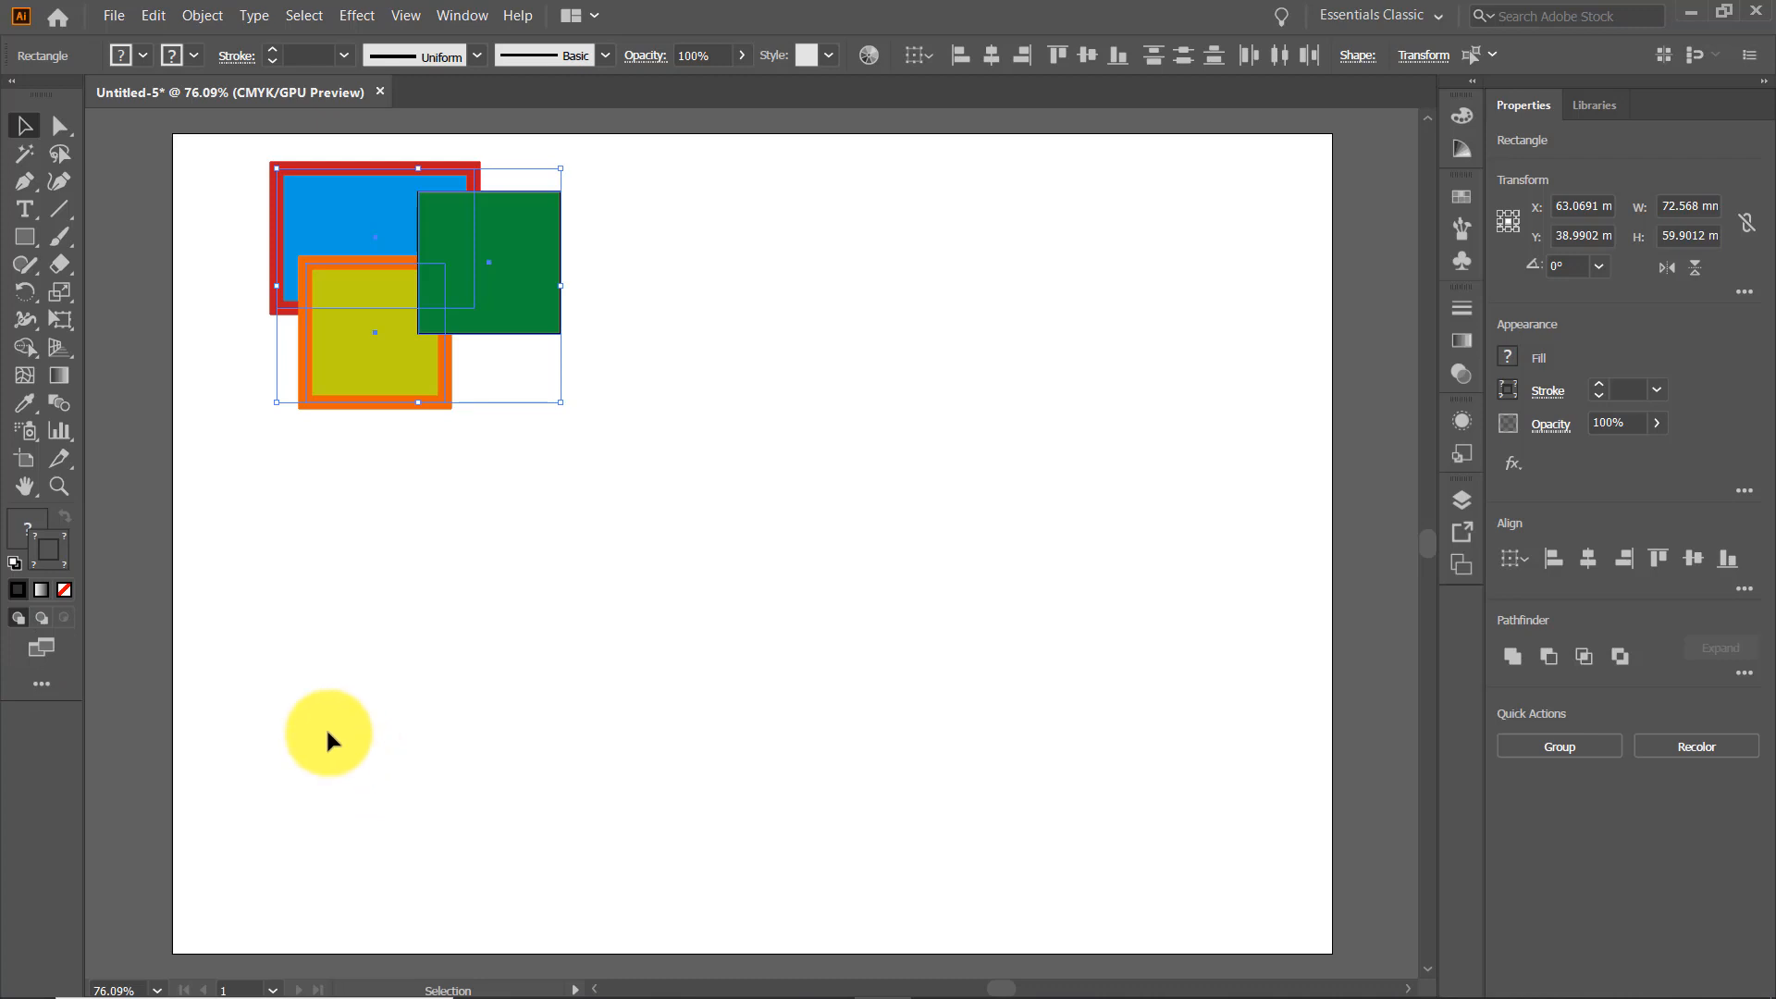
mouse_move(373, 237)
mouse_down()
mouse_move(750, 285)
mouse_move(618, 511)
mouse_move(570, 301)
mouse_move(386, 263)
mouse_up()
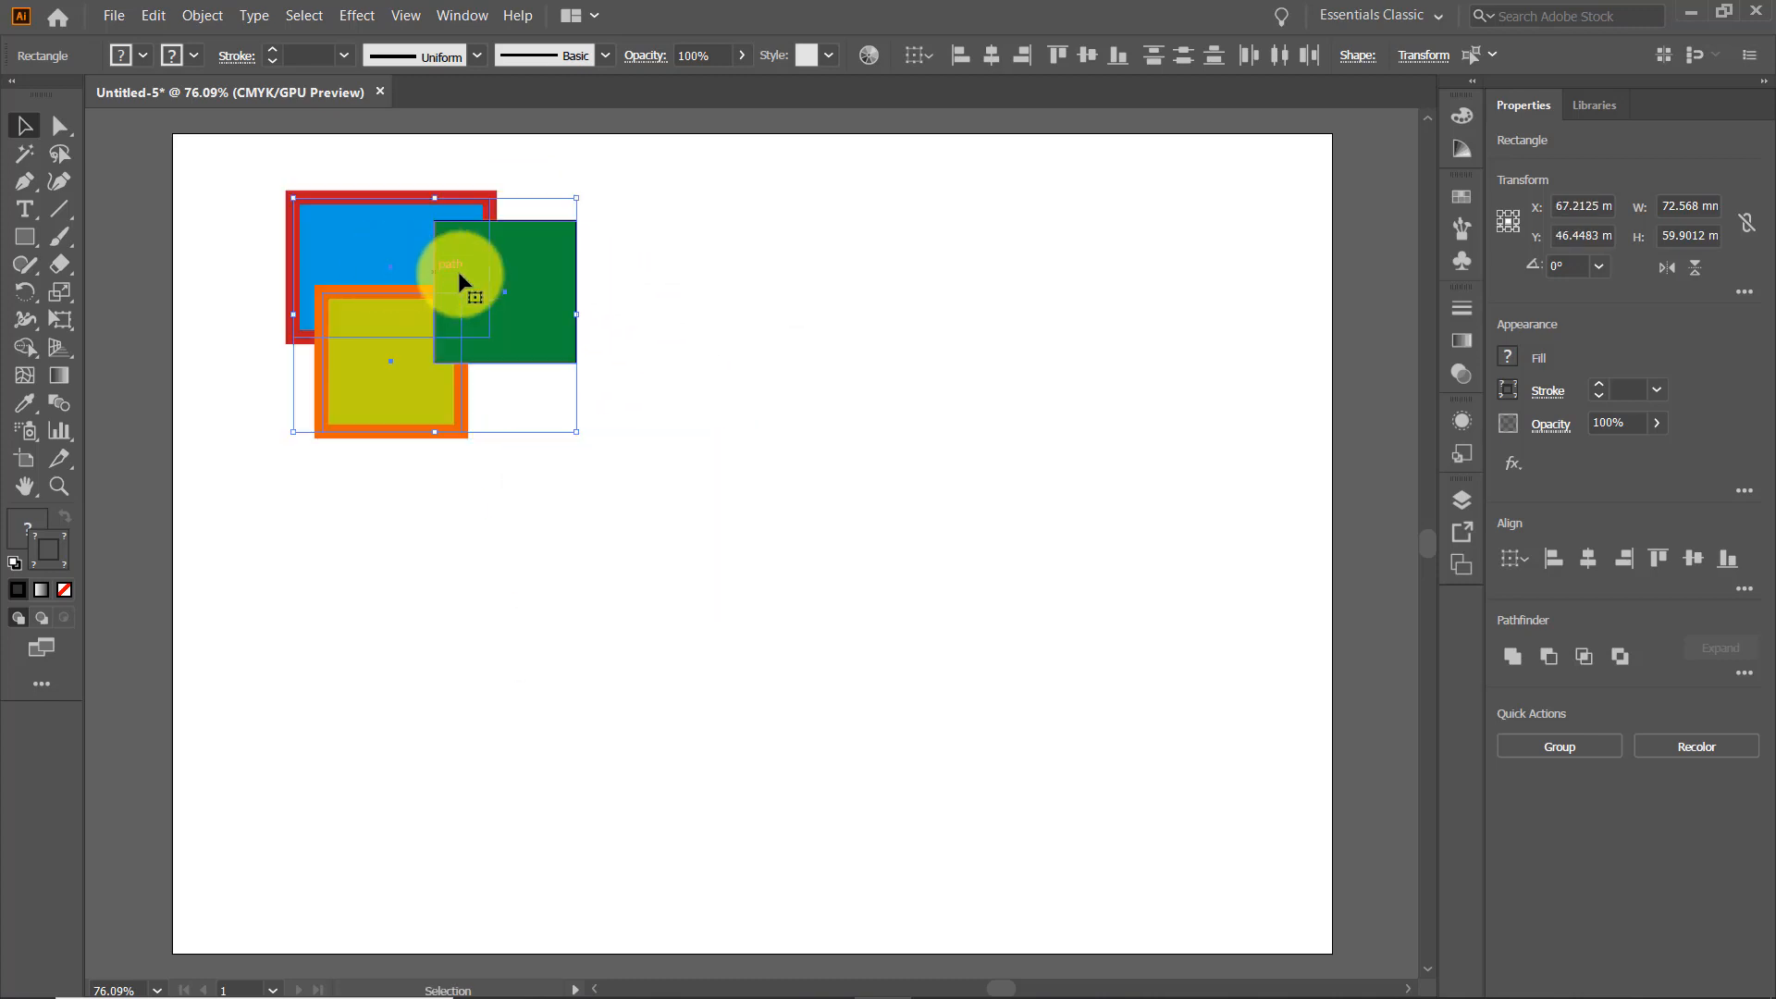
- Fill all three selected shapes with a pink swatch and recolour their strokes dark blue
click(123, 54)
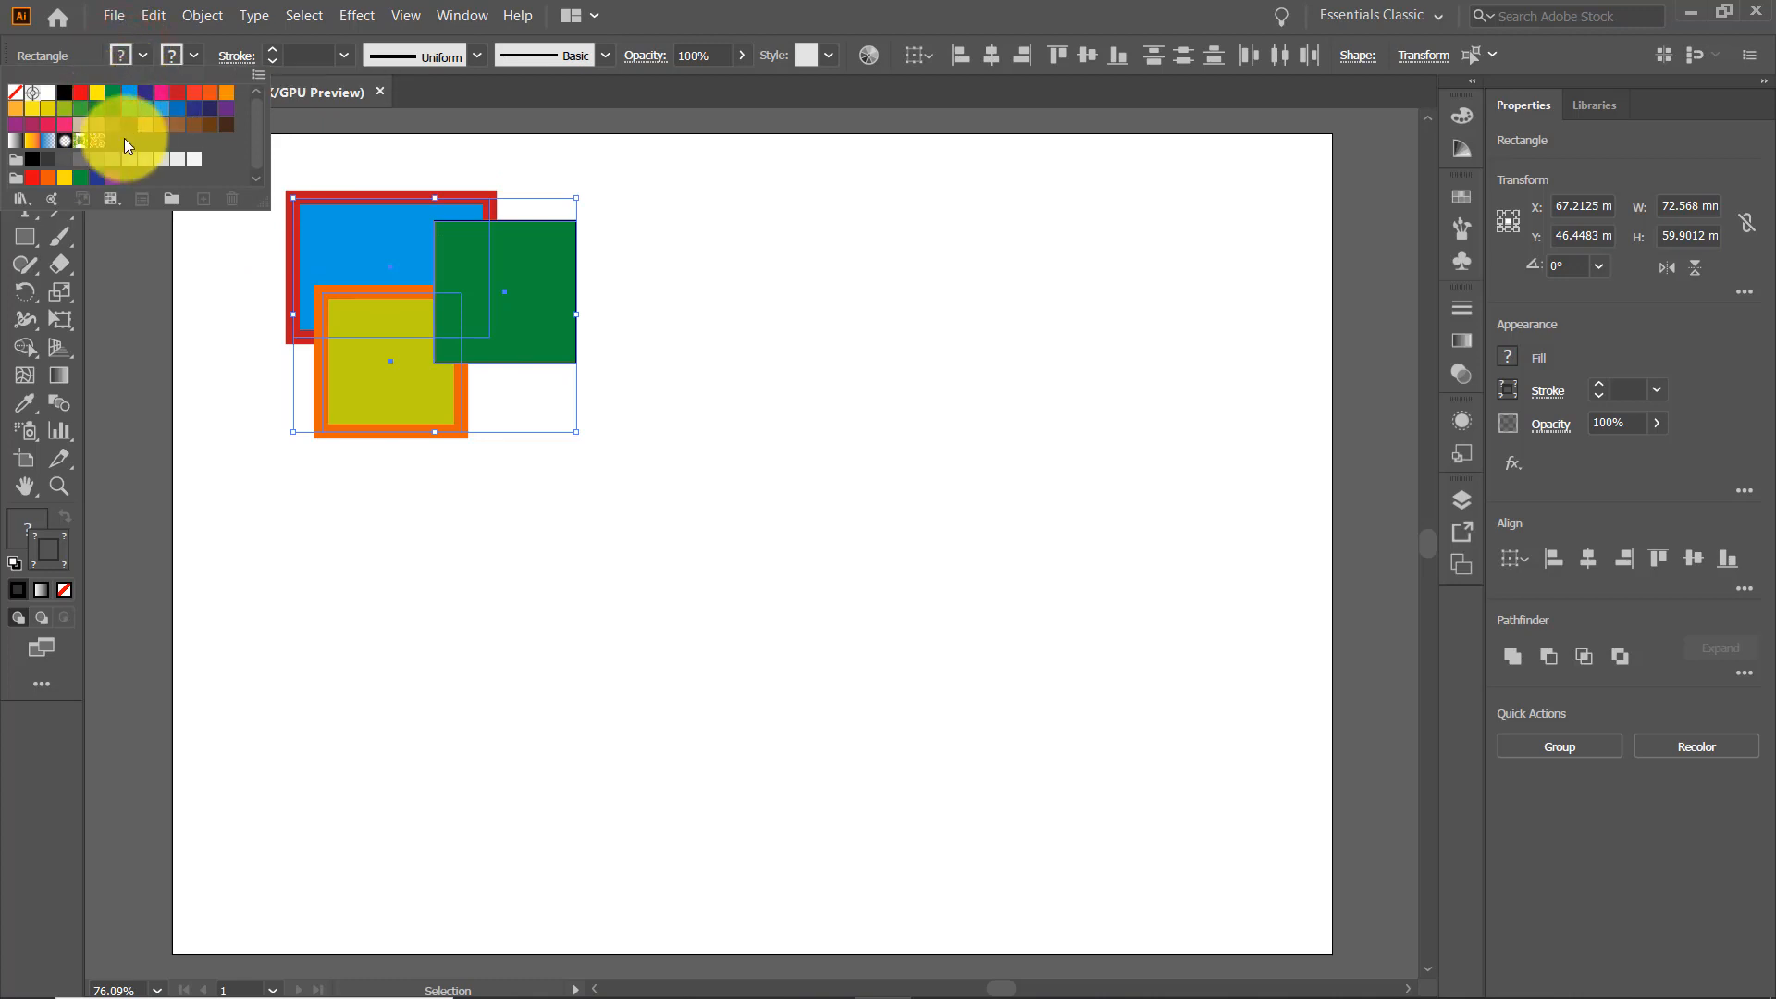
click(160, 94)
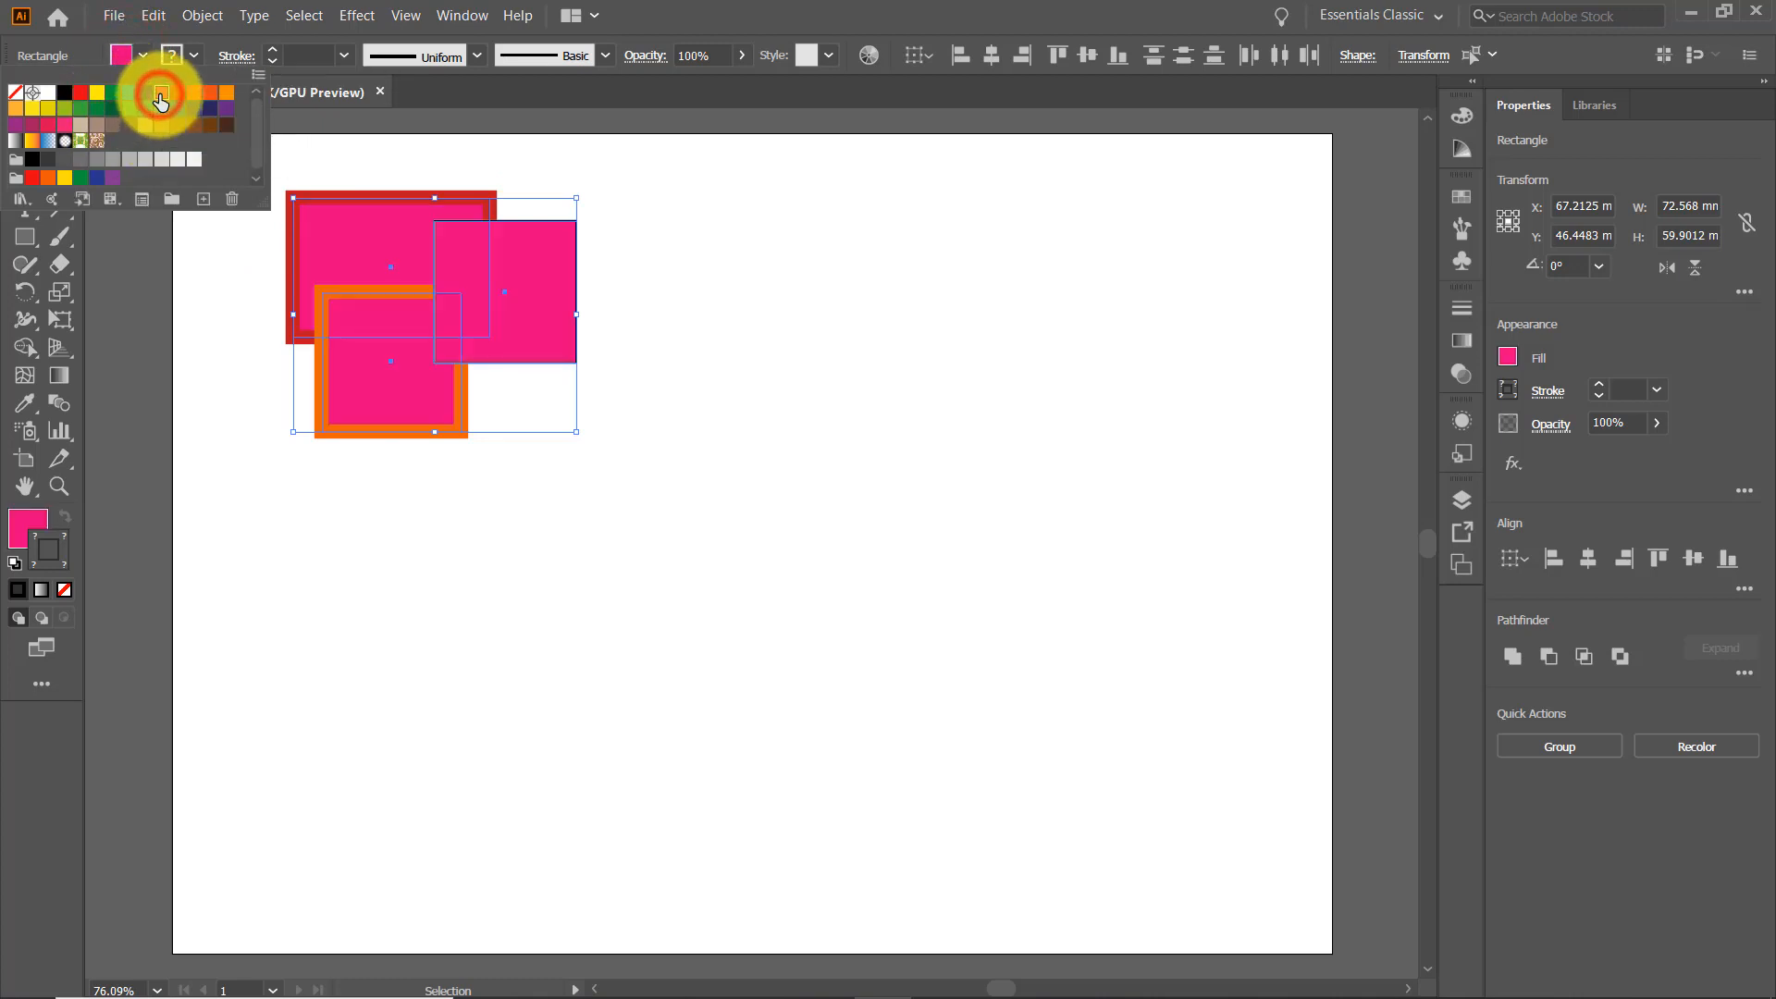
click(195, 57)
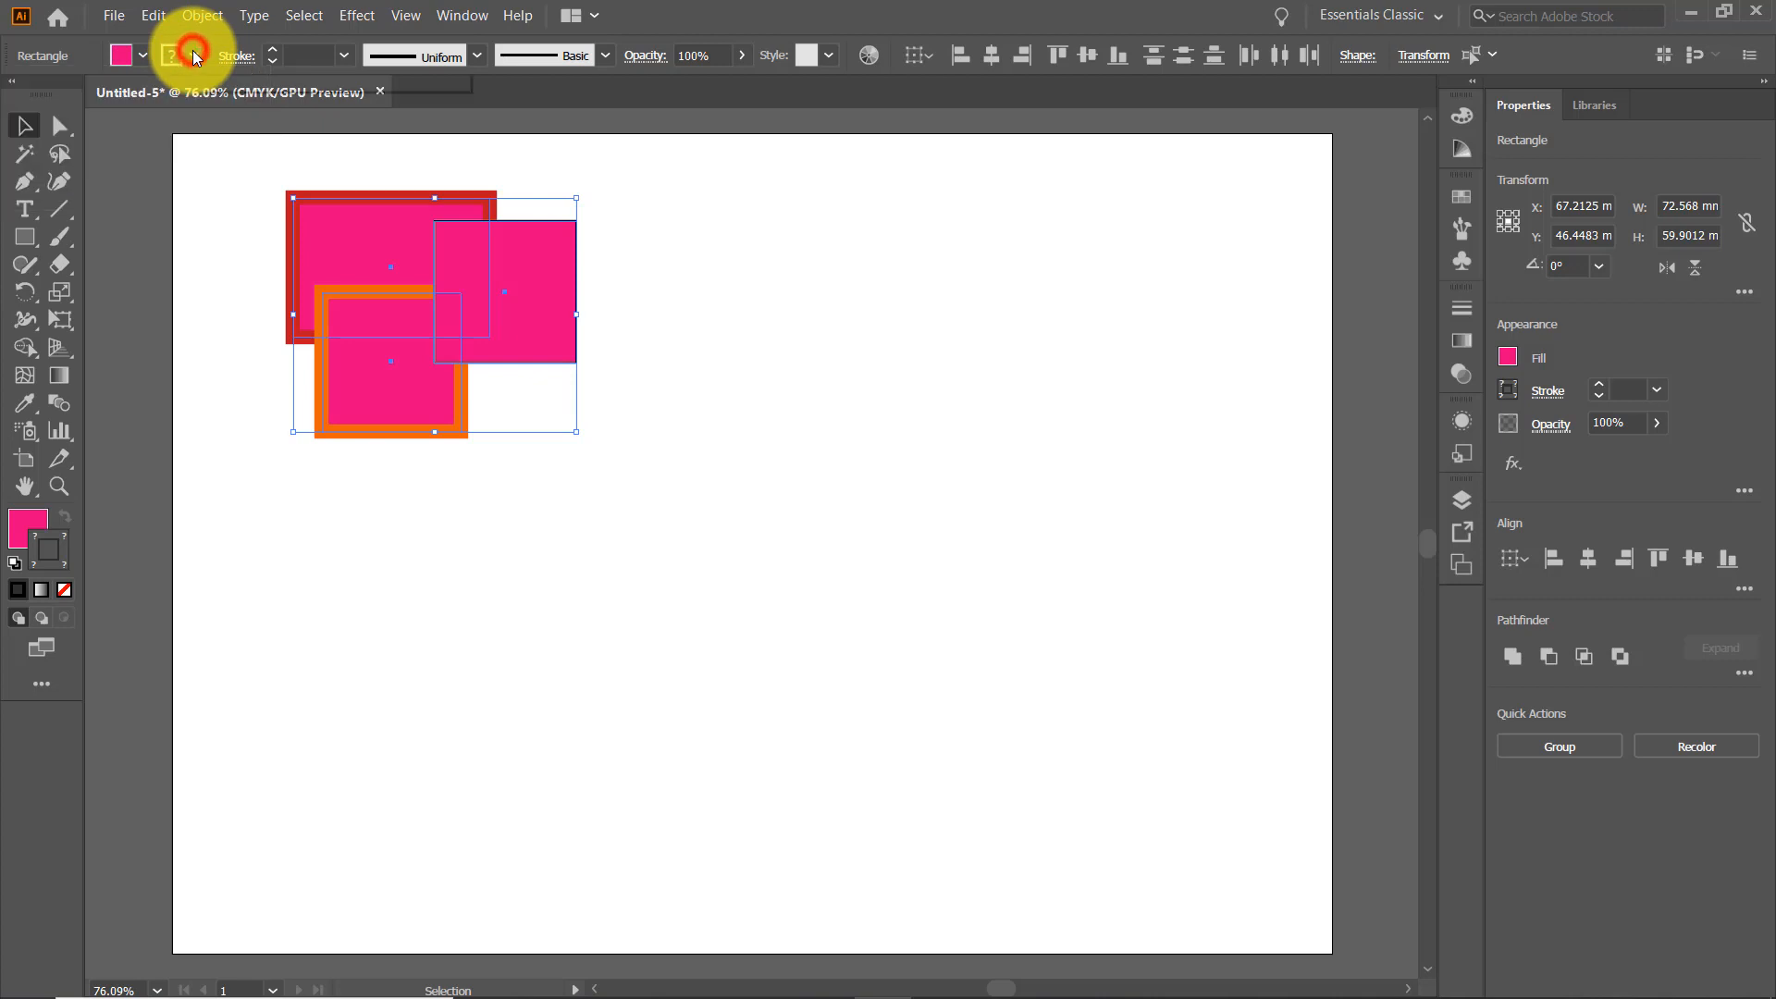
click(194, 56)
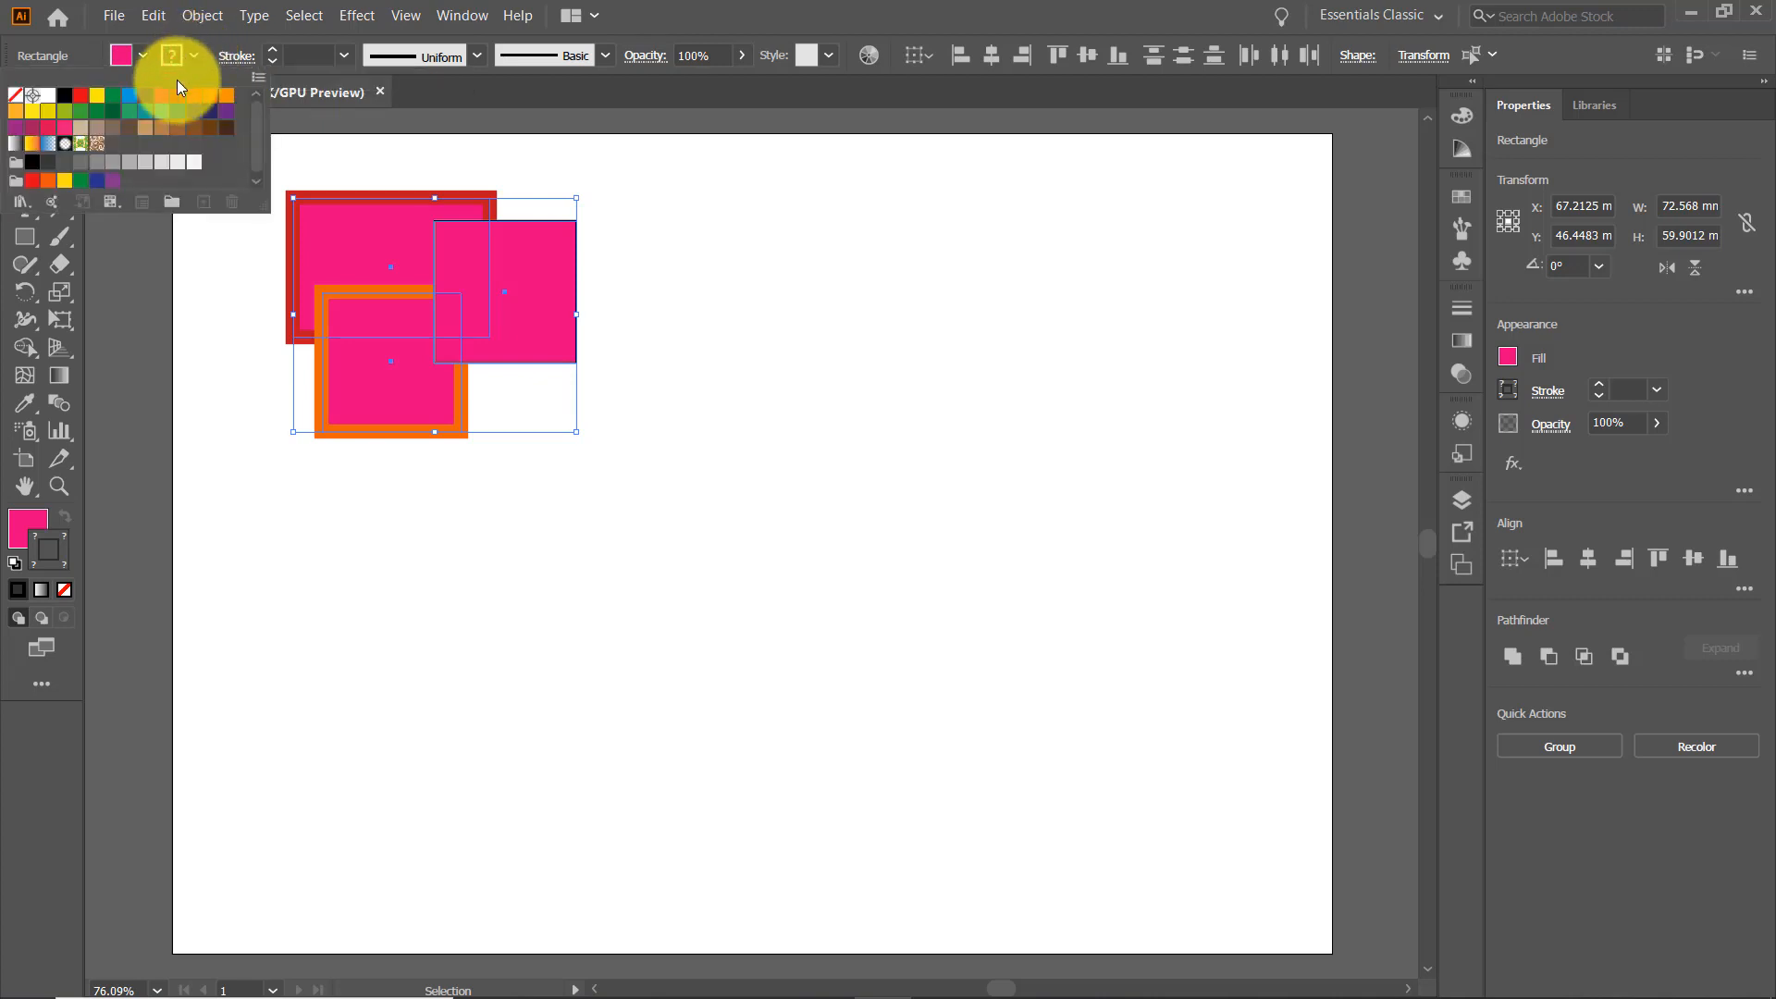
click(145, 97)
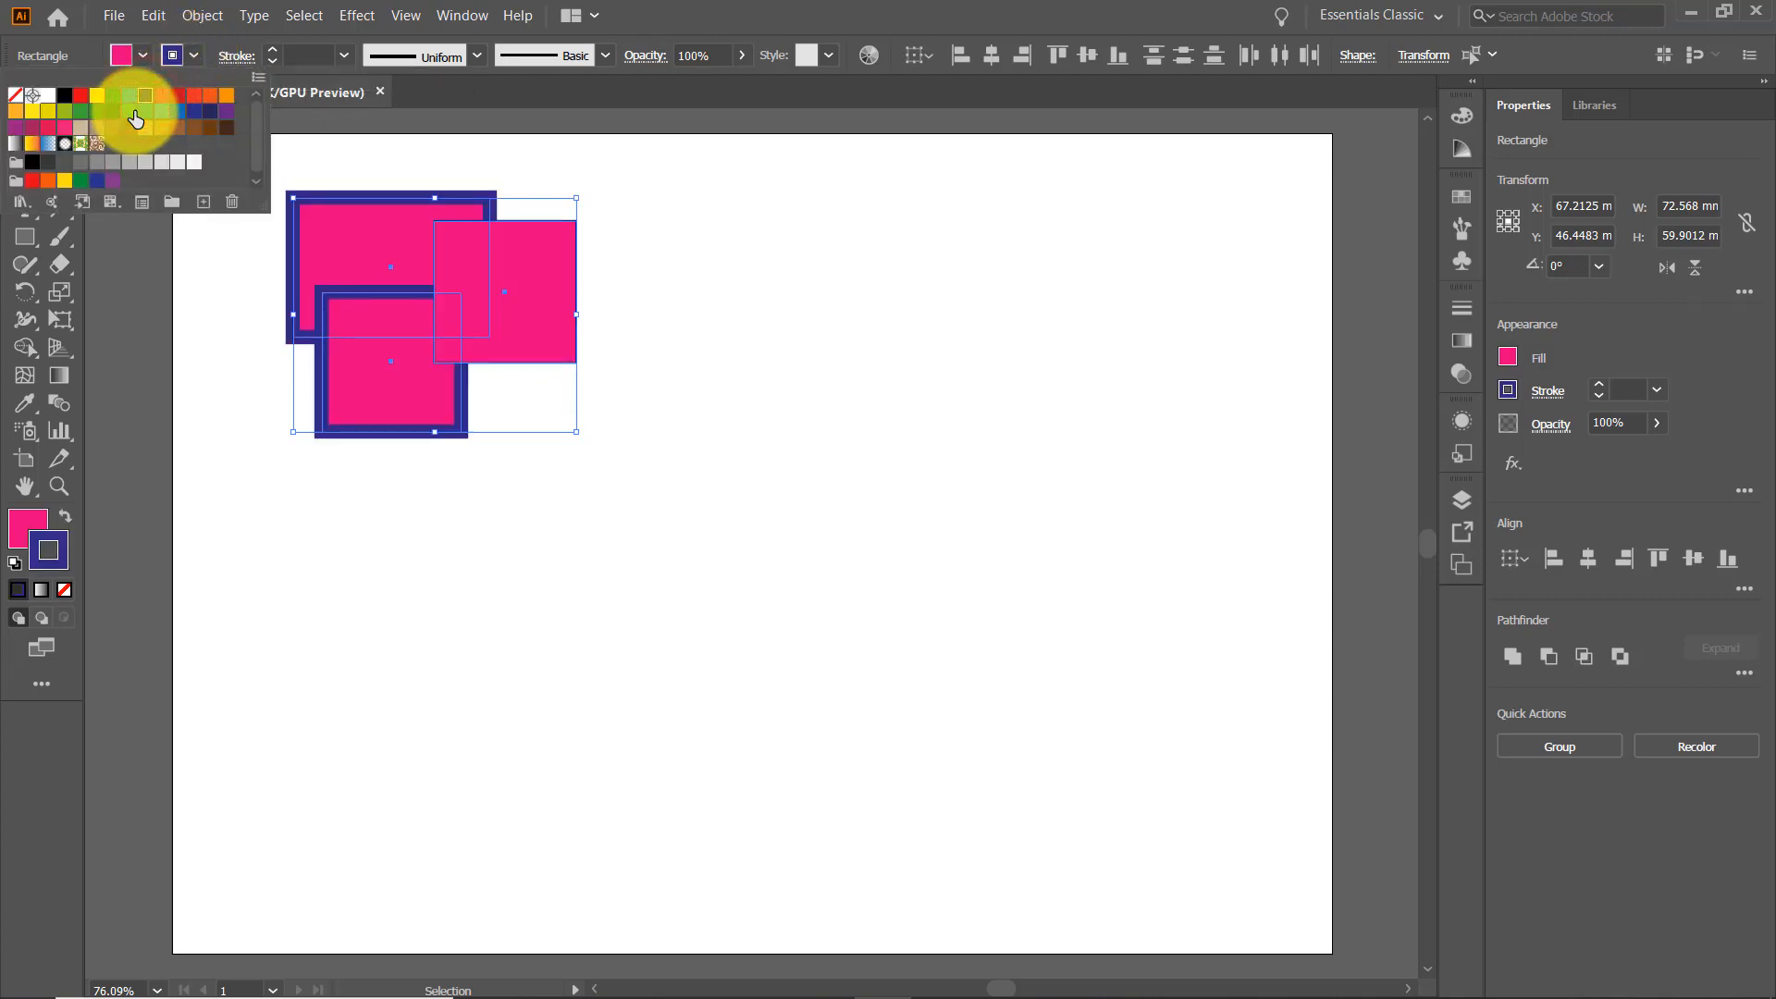
click(728, 408)
click(529, 479)
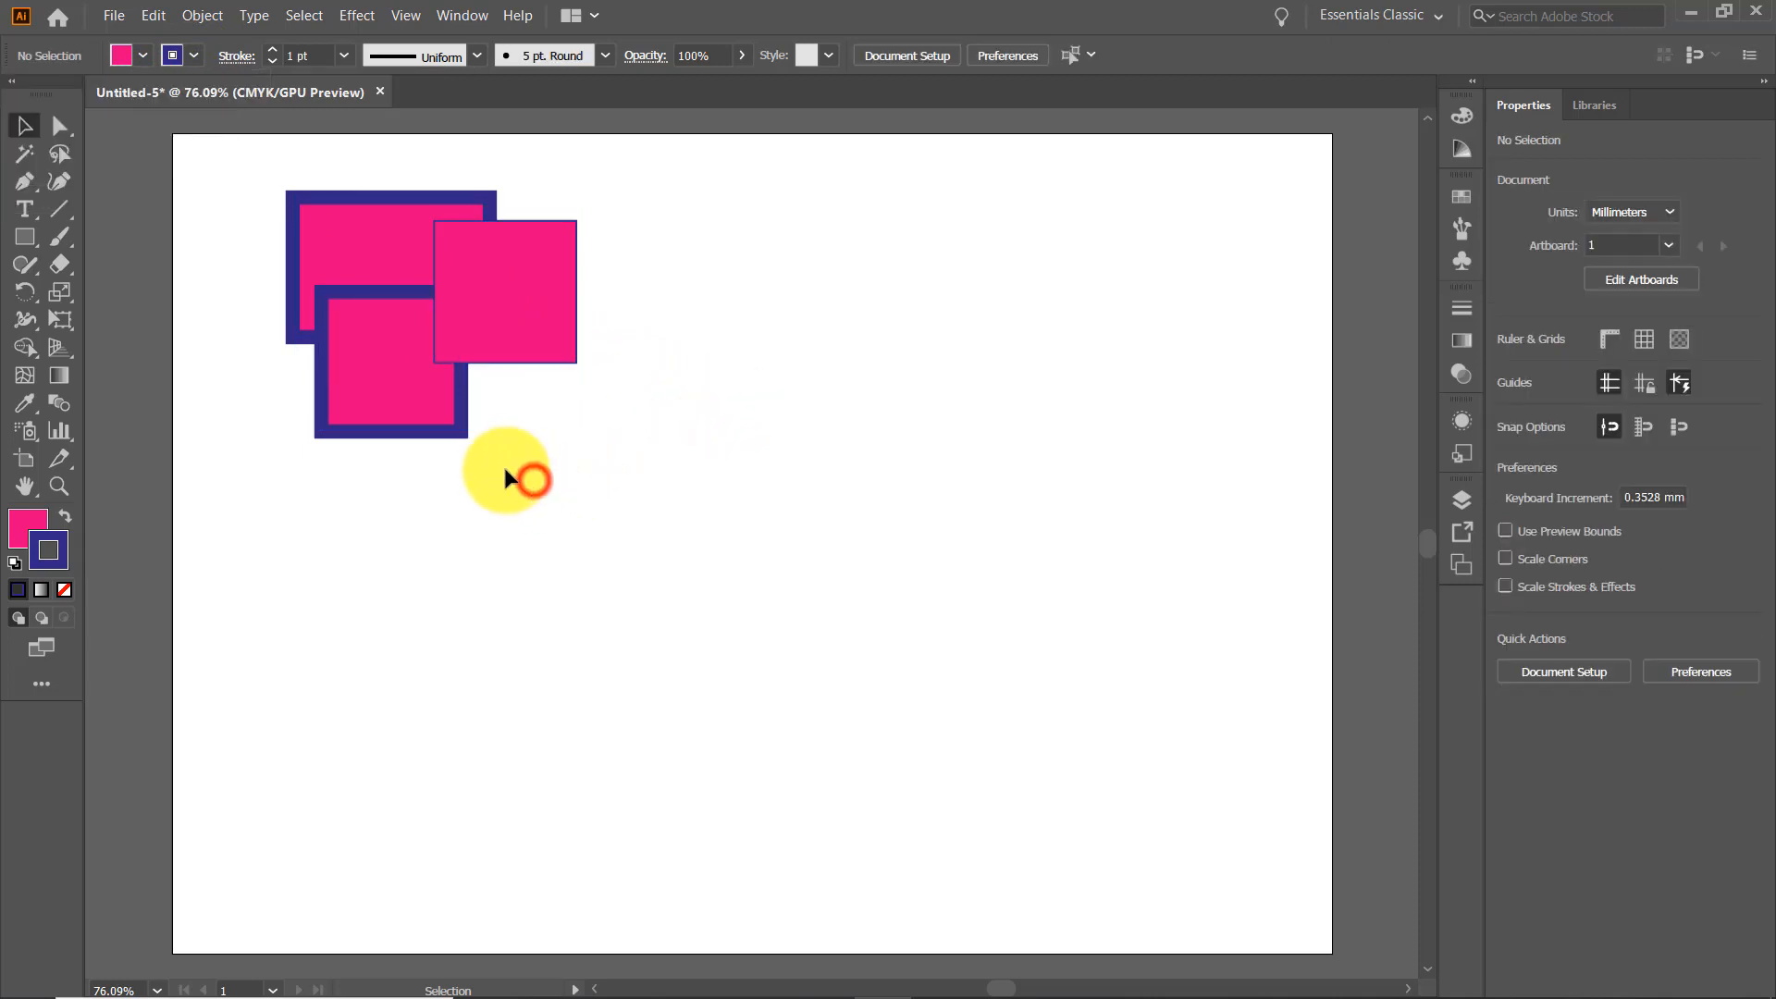
- Set the stroke weight of the thin-outlined front square to 10 pt
click(489, 288)
click(1665, 392)
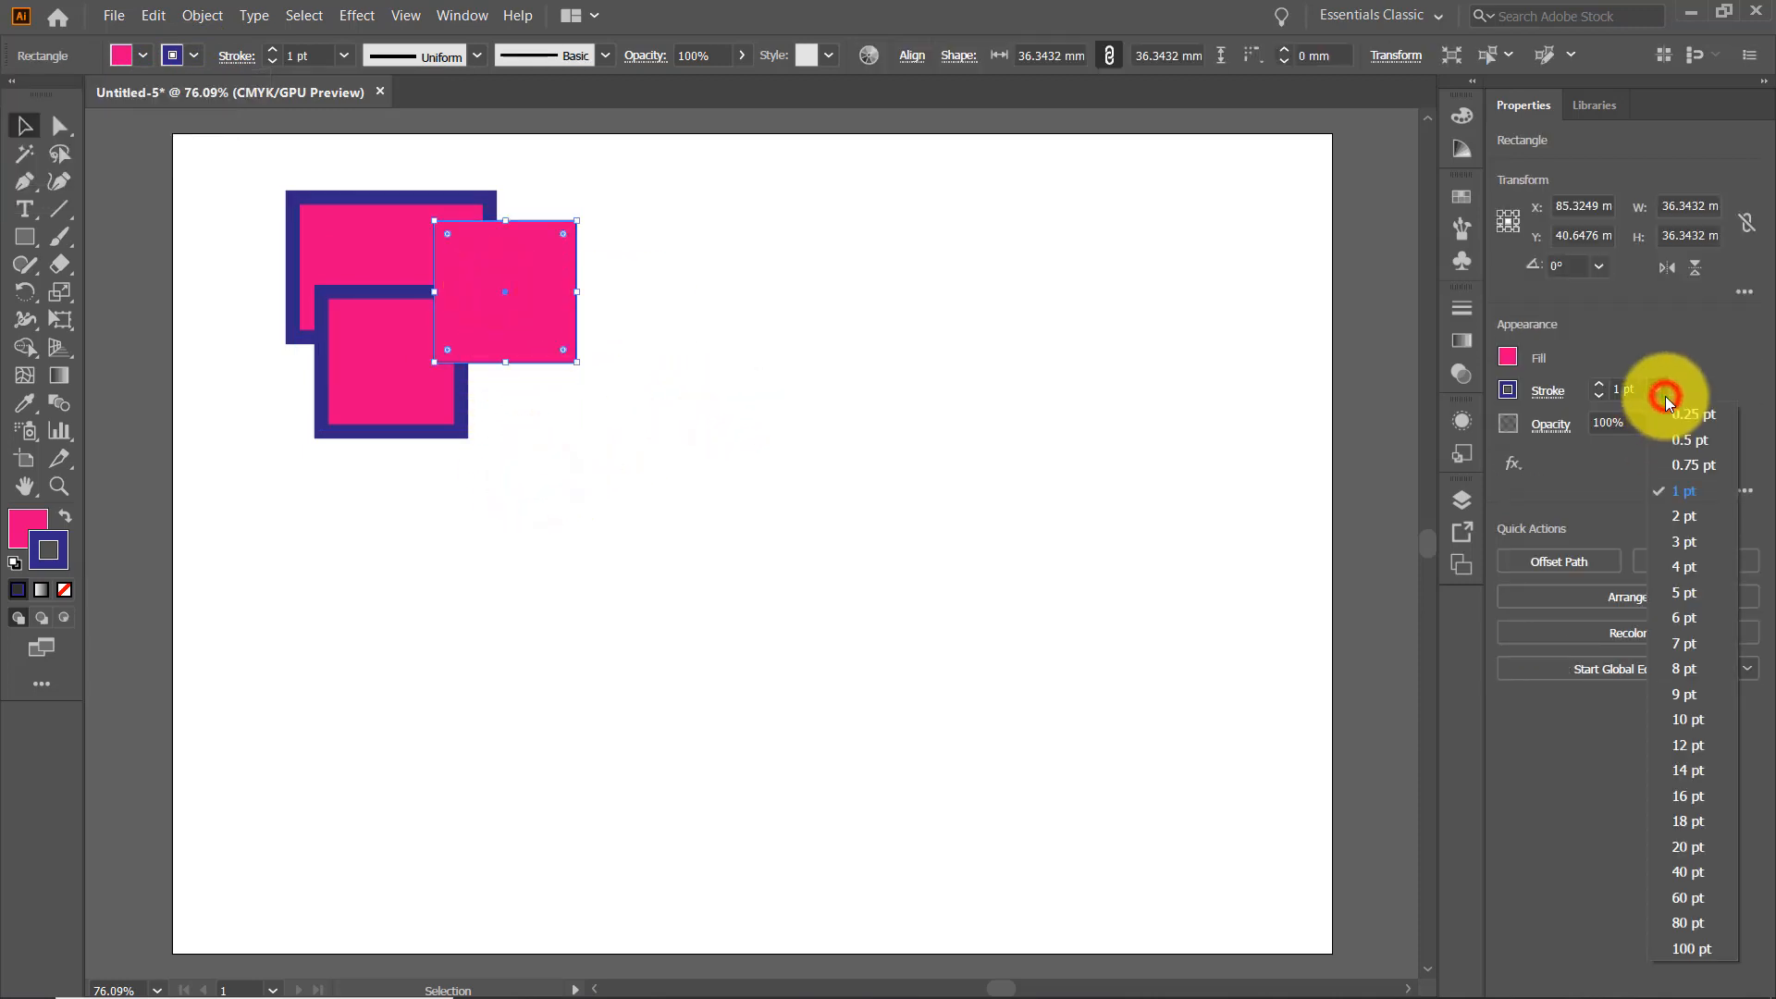
click(1687, 719)
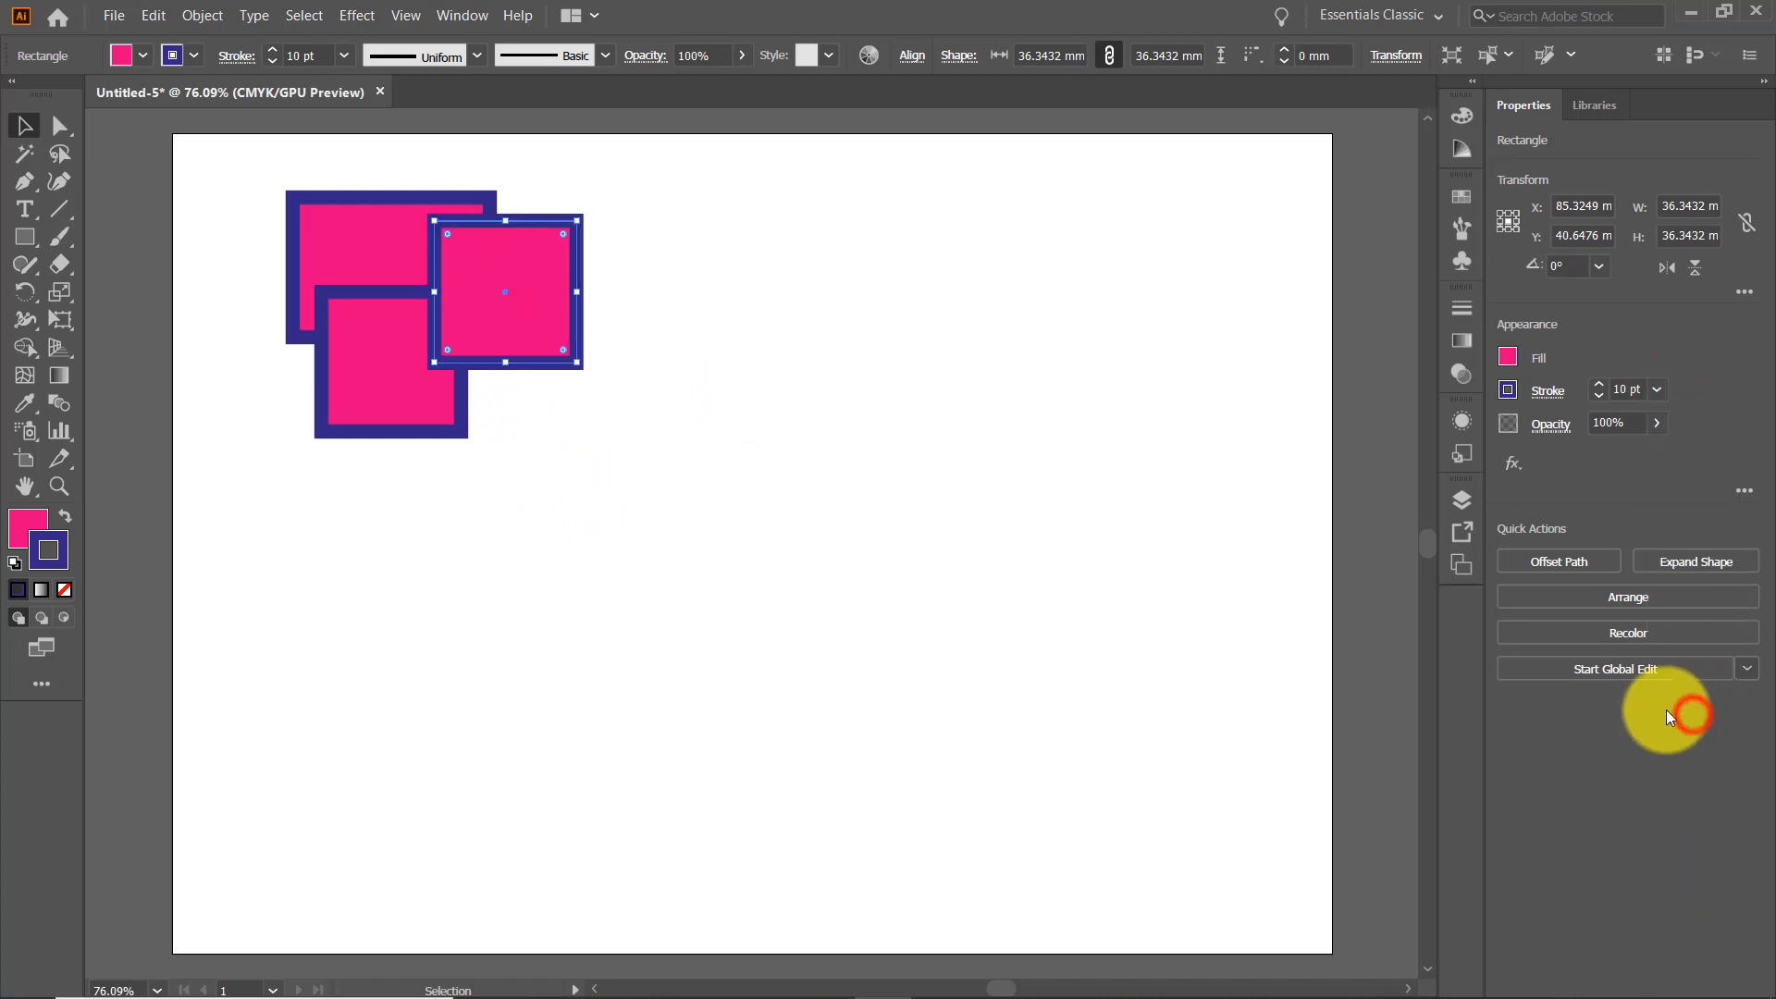
click(832, 418)
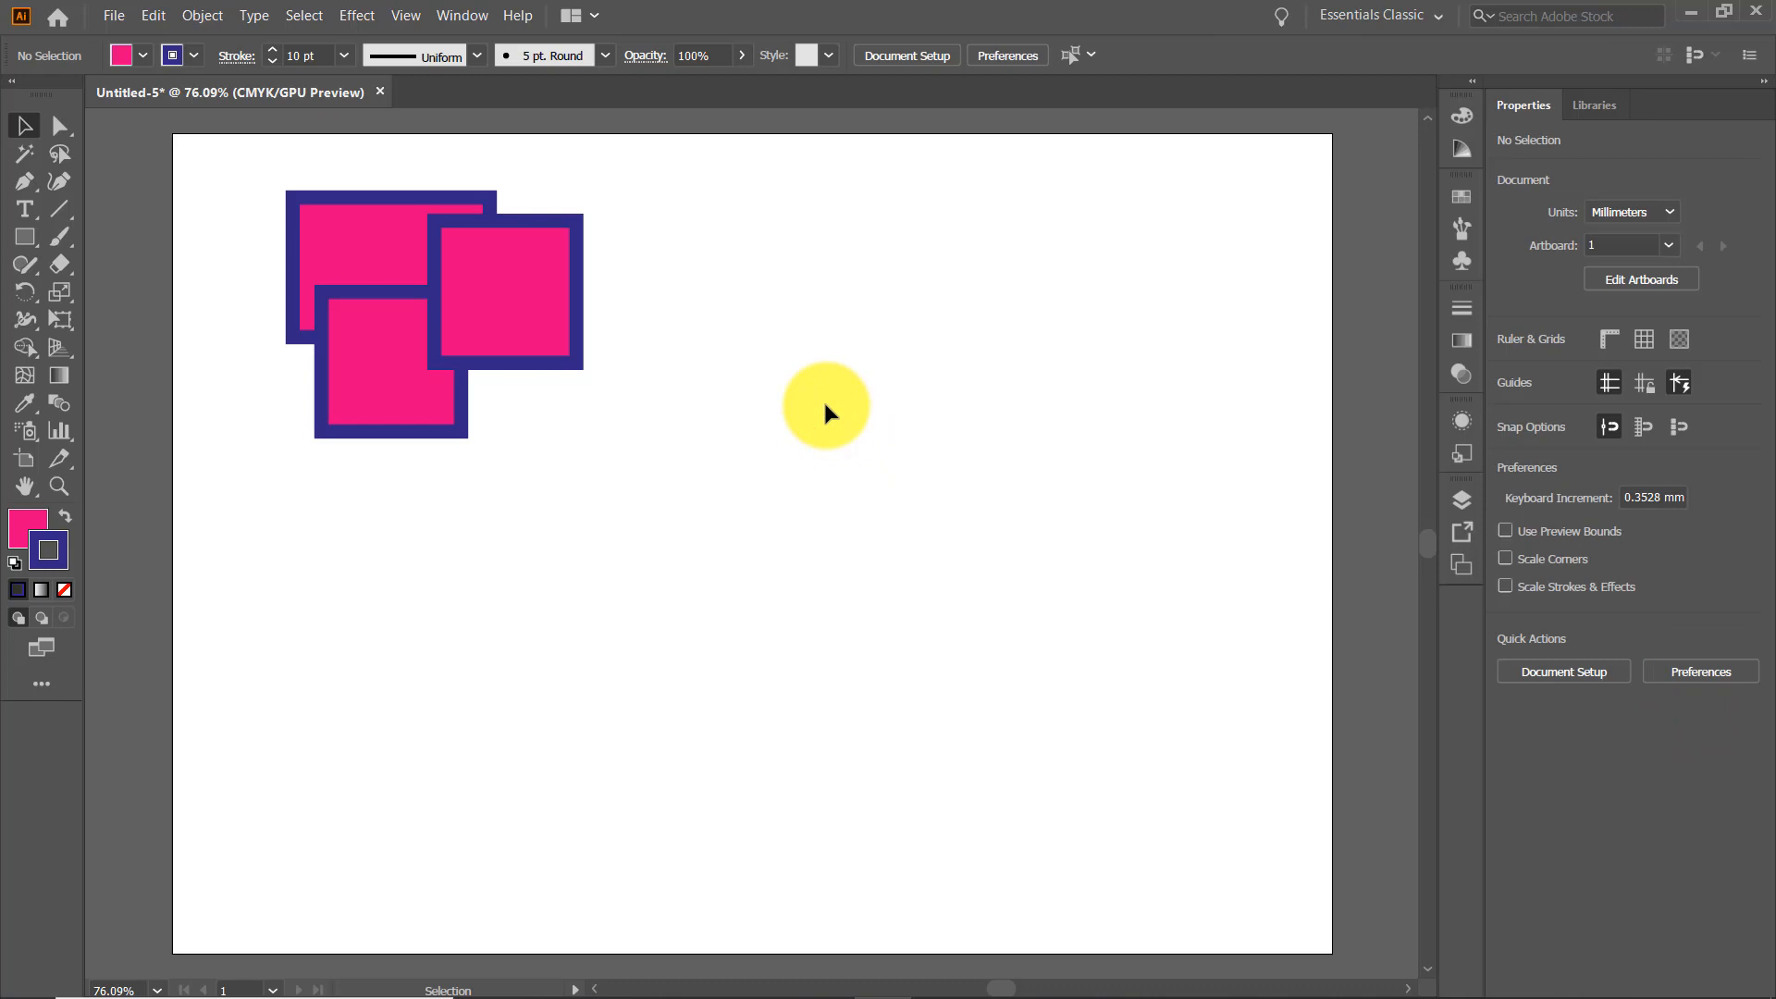
- Draw a rounded rectangle about 62 by 17 mm beside the overlapping shapes, increasing its corner radius until the ends are fully round
click(35, 242)
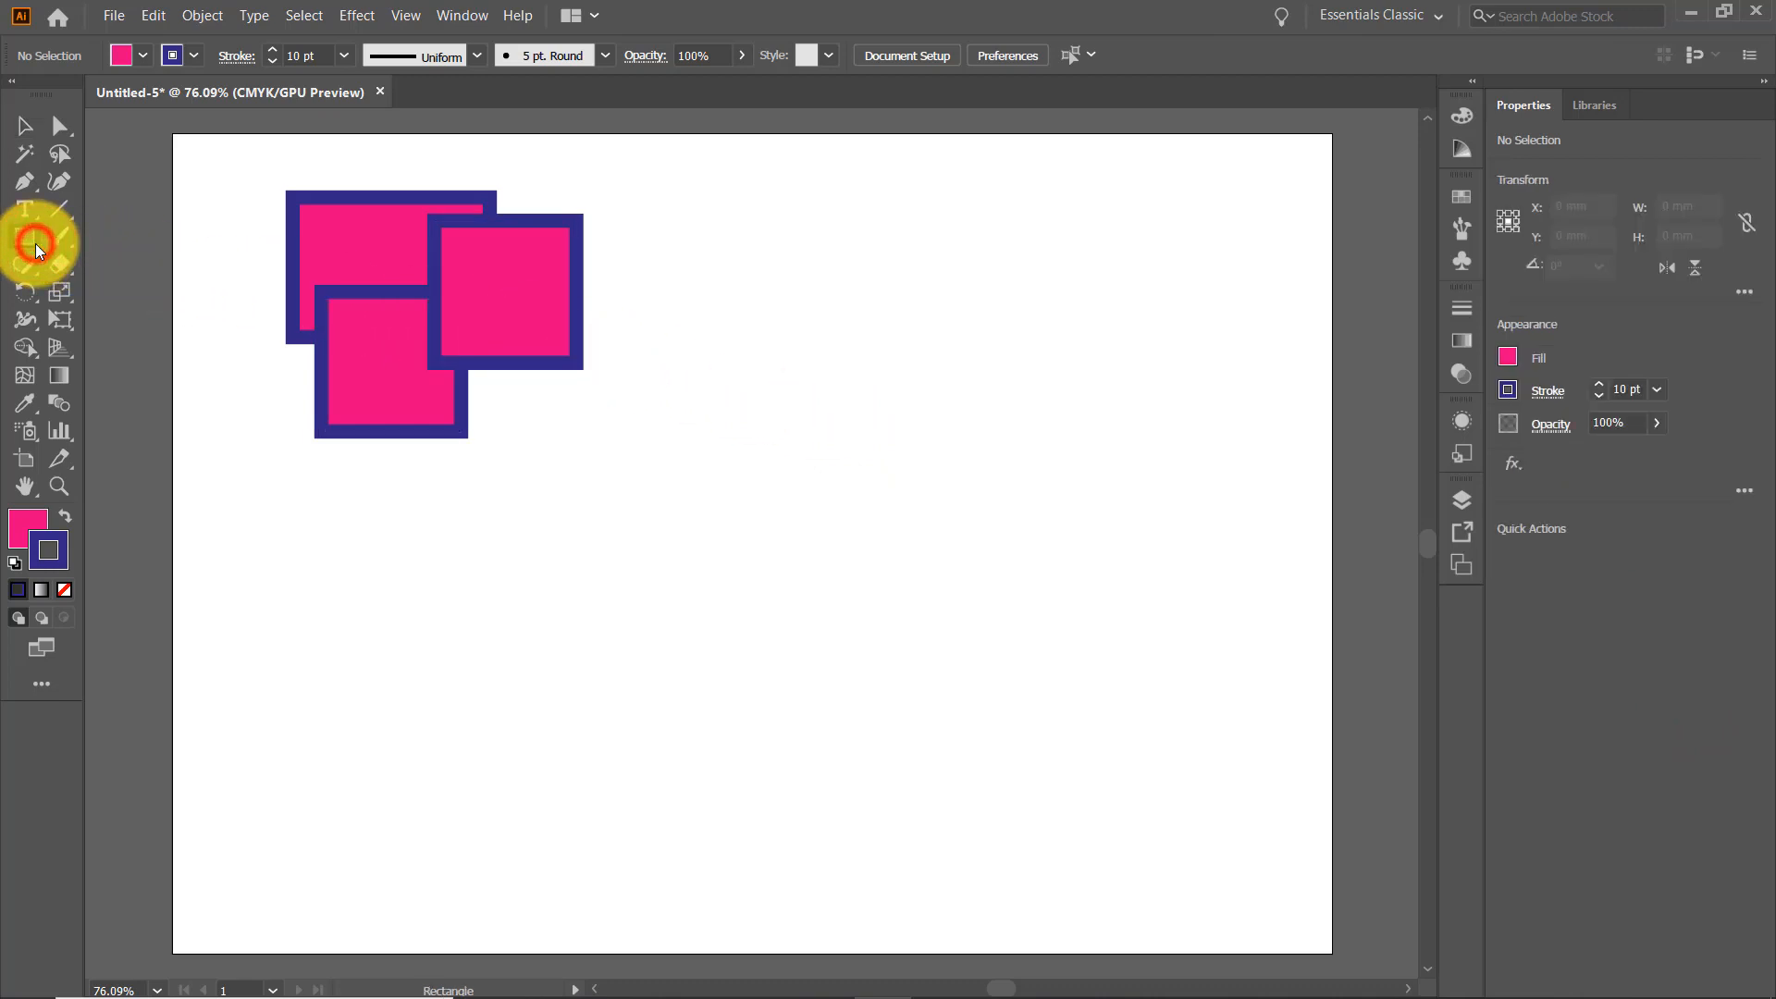
drag(37, 246, 169, 269)
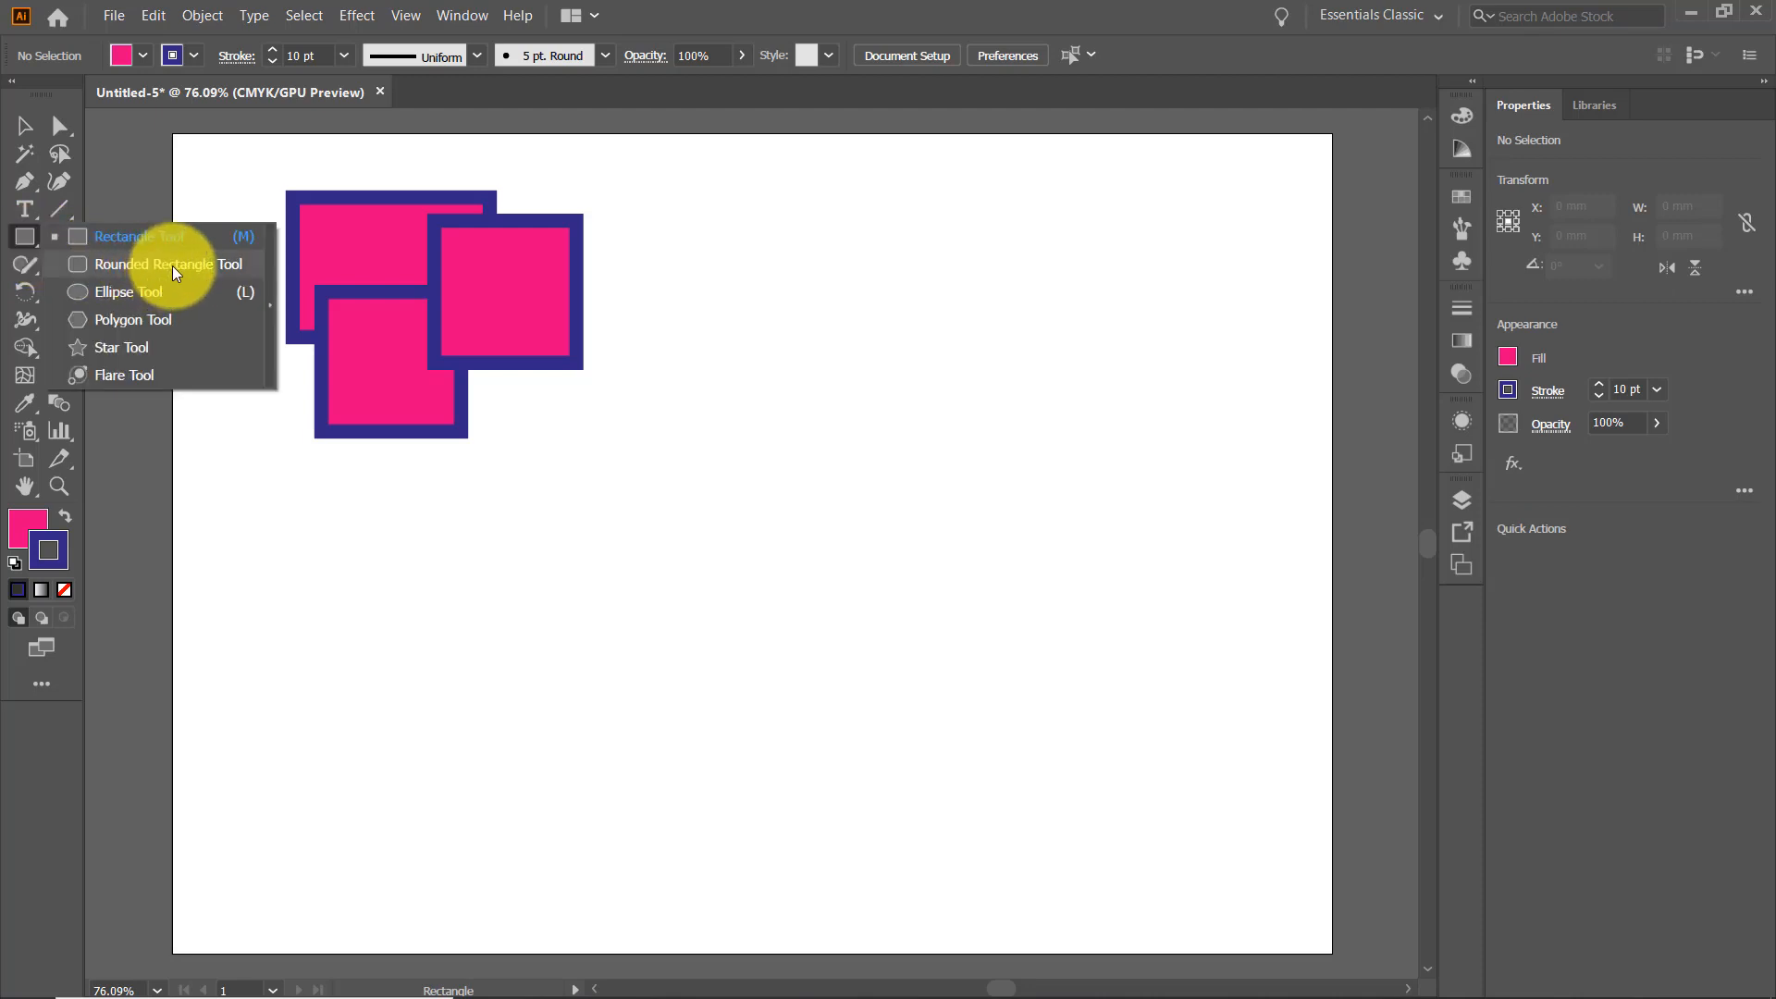
drag(172, 264, 172, 264)
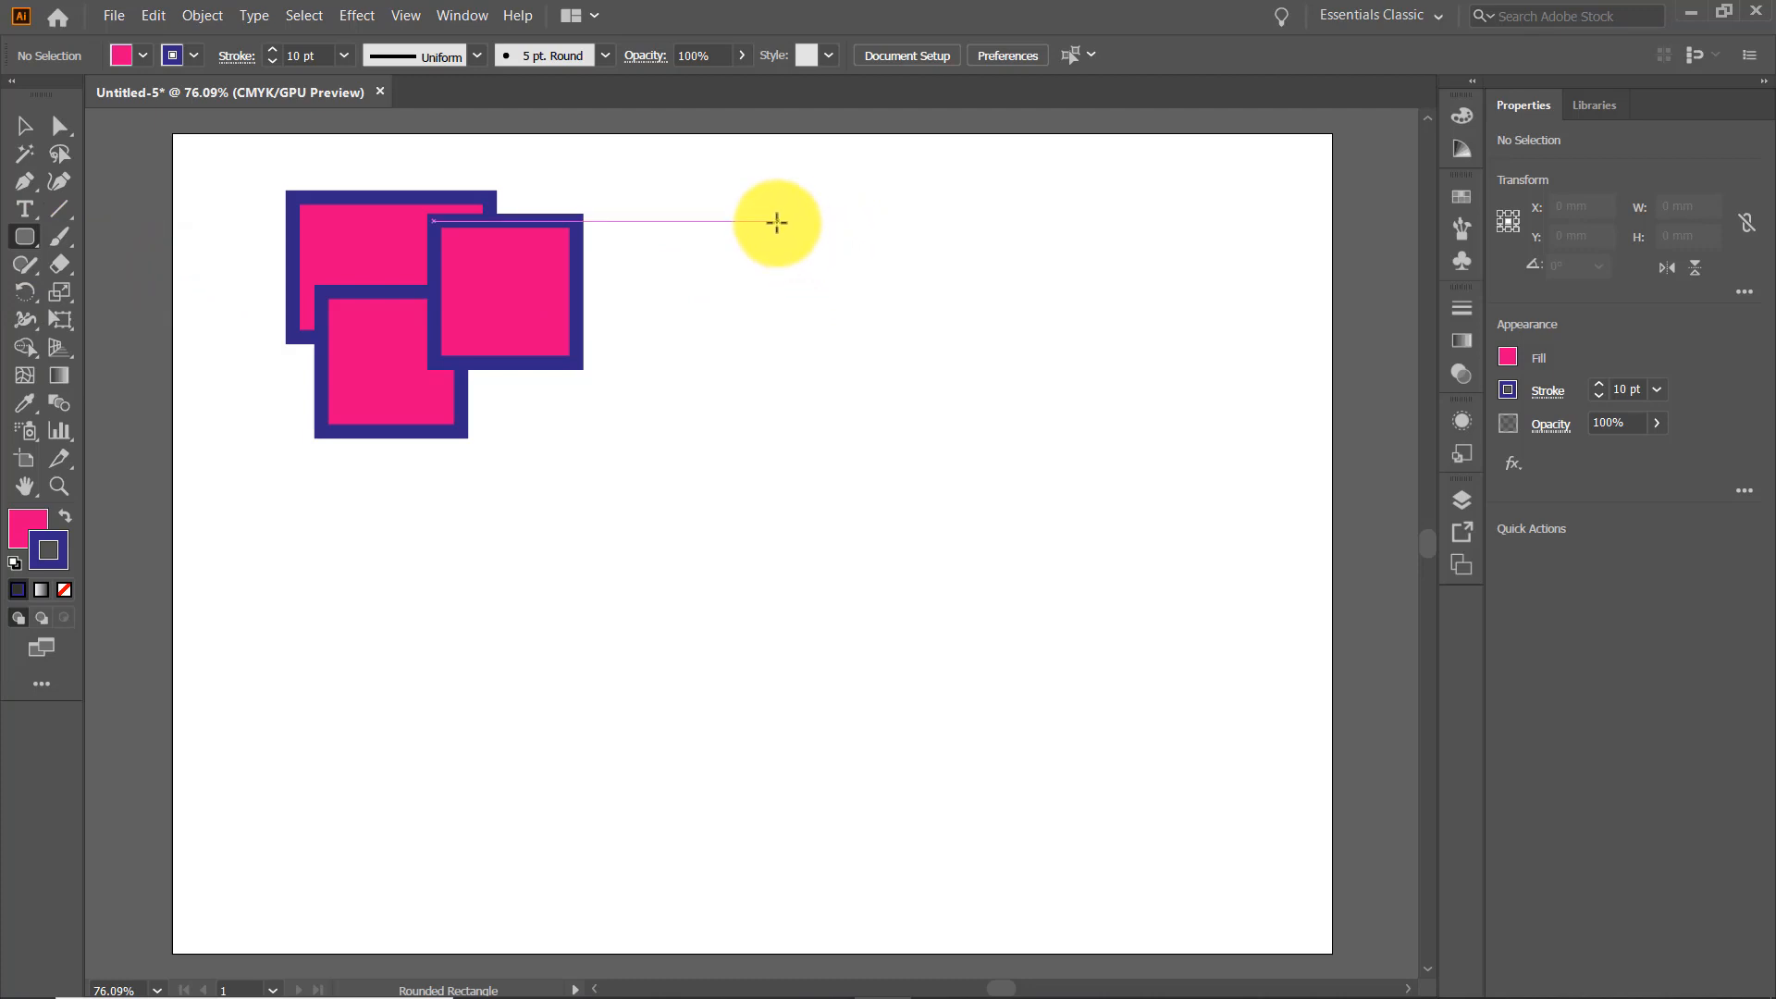
mouse_move(751, 236)
mouse_down()
mouse_move(753, 290)
mouse_move(797, 333)
mouse_move(987, 330)
mouse_move(995, 301)
mouse_up()
key(Up)
key(Up)
key(Up)
key(Up)
key(Up)
key(Up)
key(Up)
key(Up)
key(Up)
key(Up)
key(Up)
key(Up)
key(Up)
key(Up)
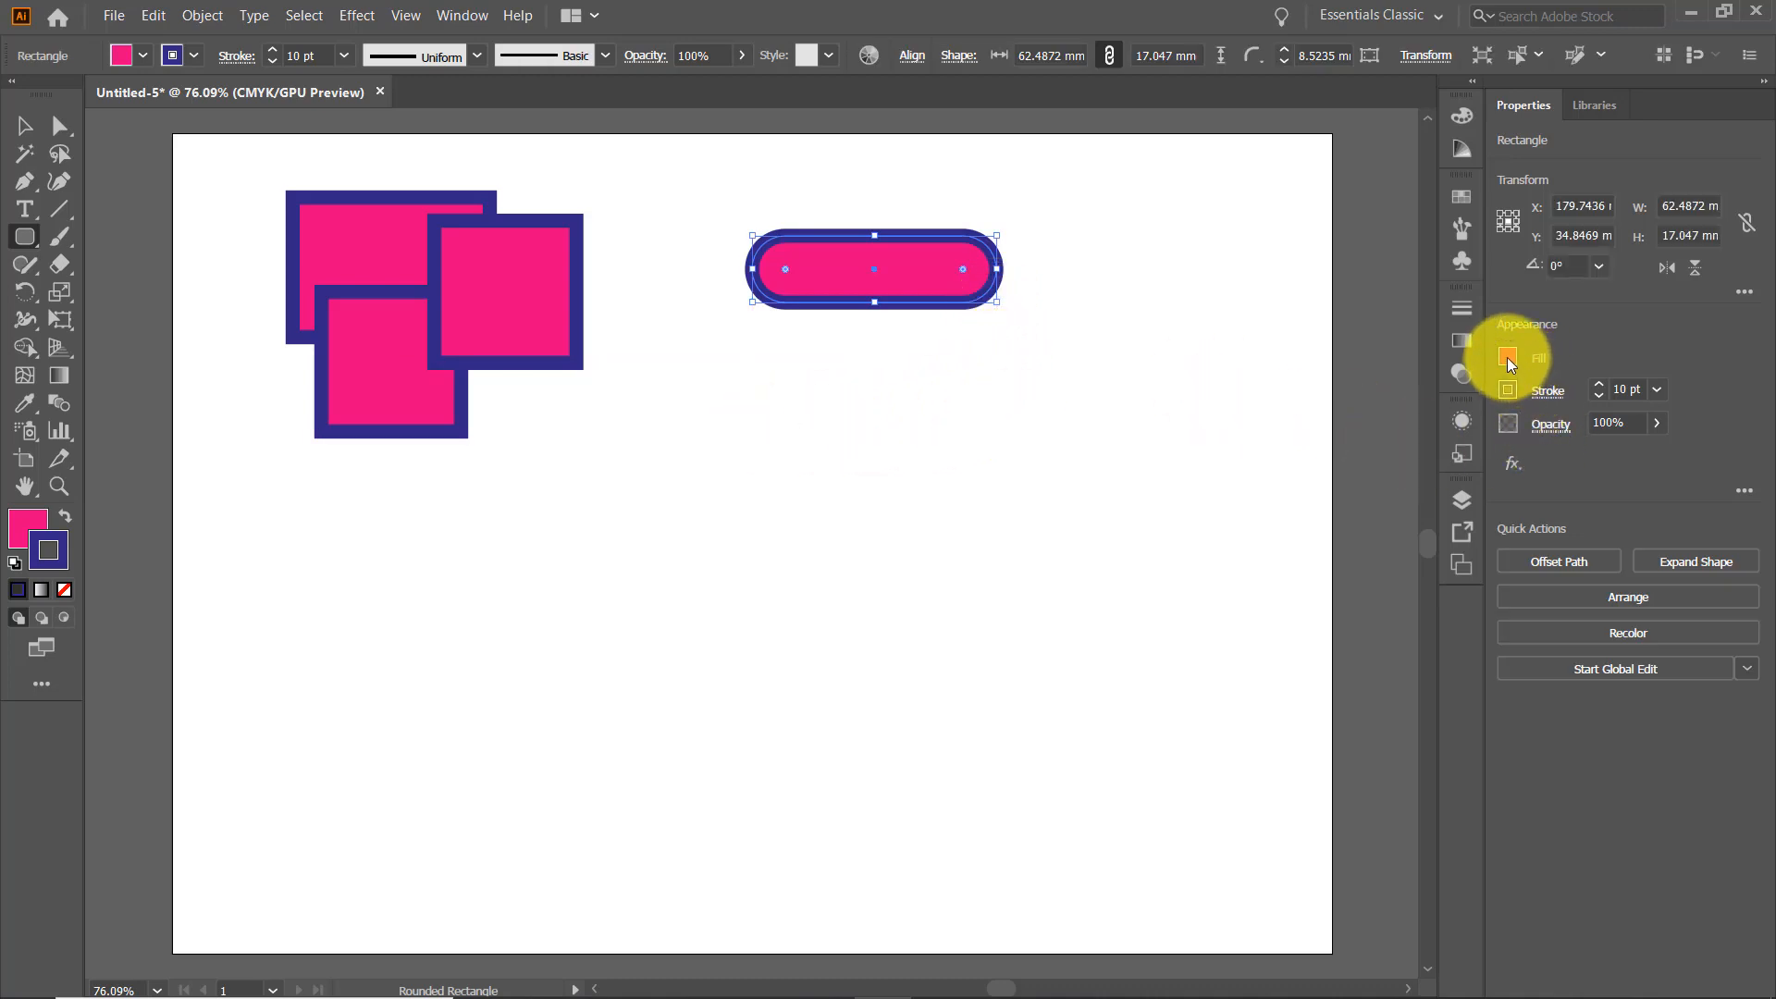
- Draw a second rounded rectangle about 63 by 24 mm below the pill shape, reducing its corner radius to about 0.35 mm
drag(773, 364, 1021, 456)
key(Down)
key(Down)
key(Down)
key(Down)
key(Down)
key(Down)
key(Down)
key(Down)
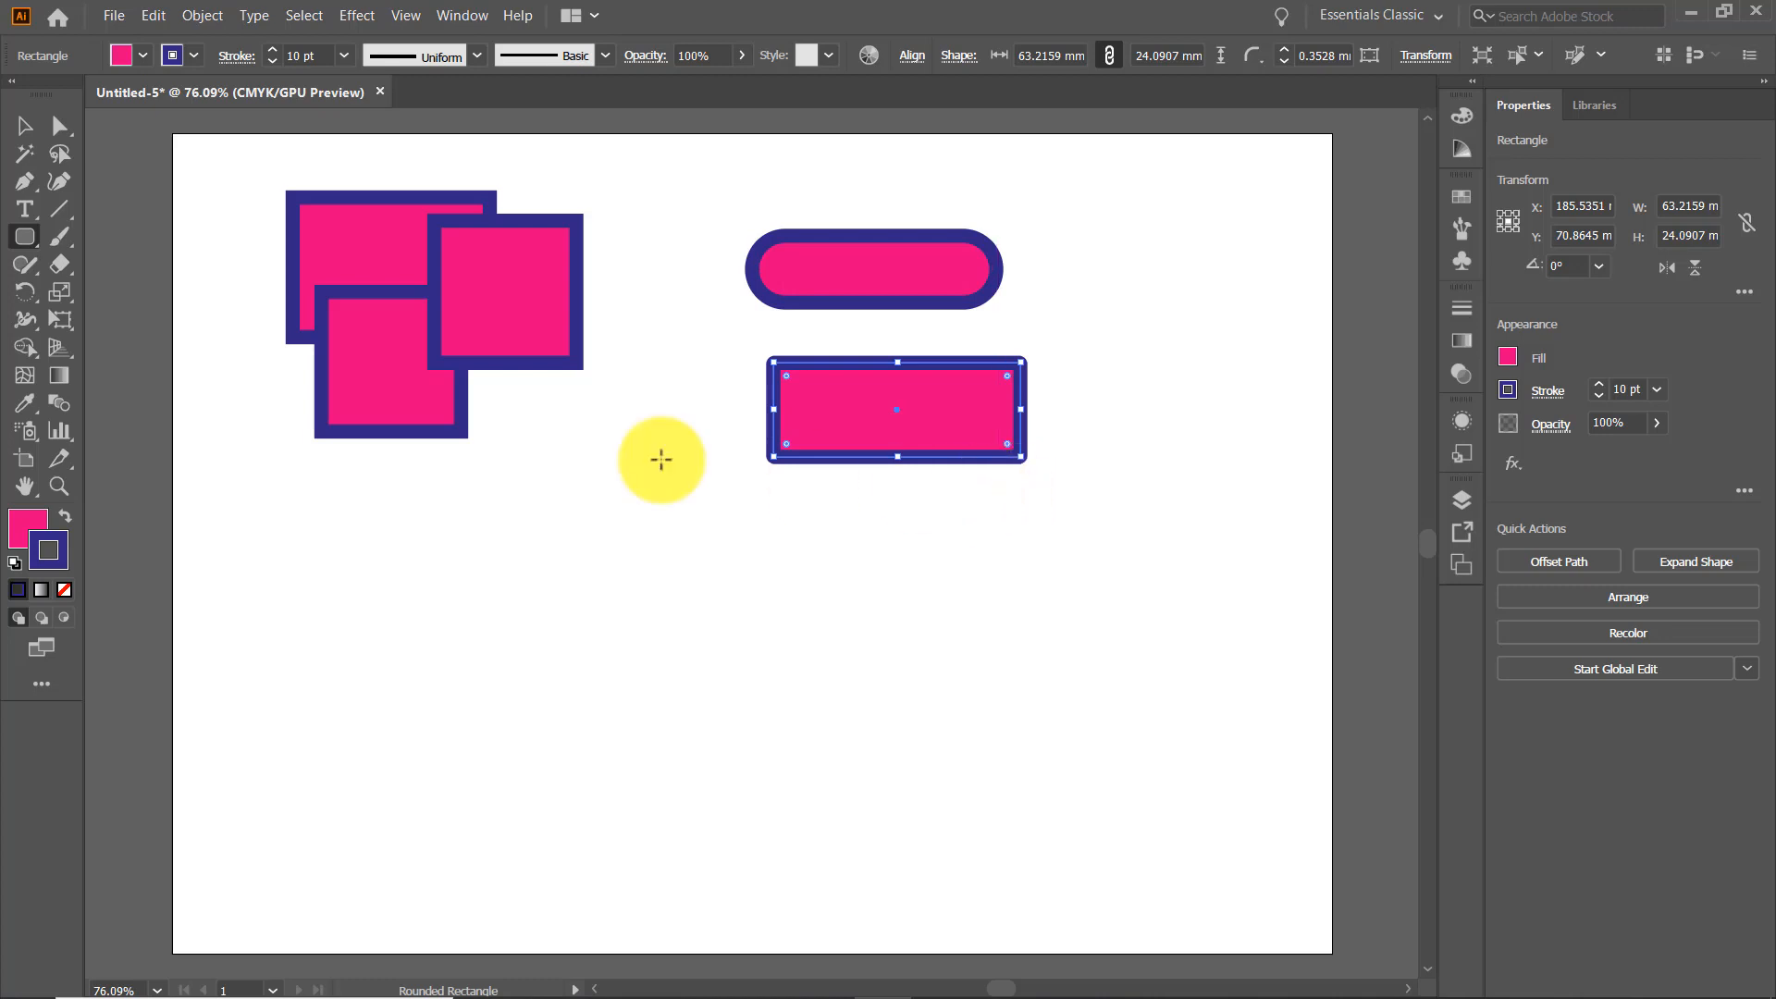
- Draw a nearly circular ellipse about 36 by 34 mm below the overlapping squares with the Ellipse tool
click(35, 244)
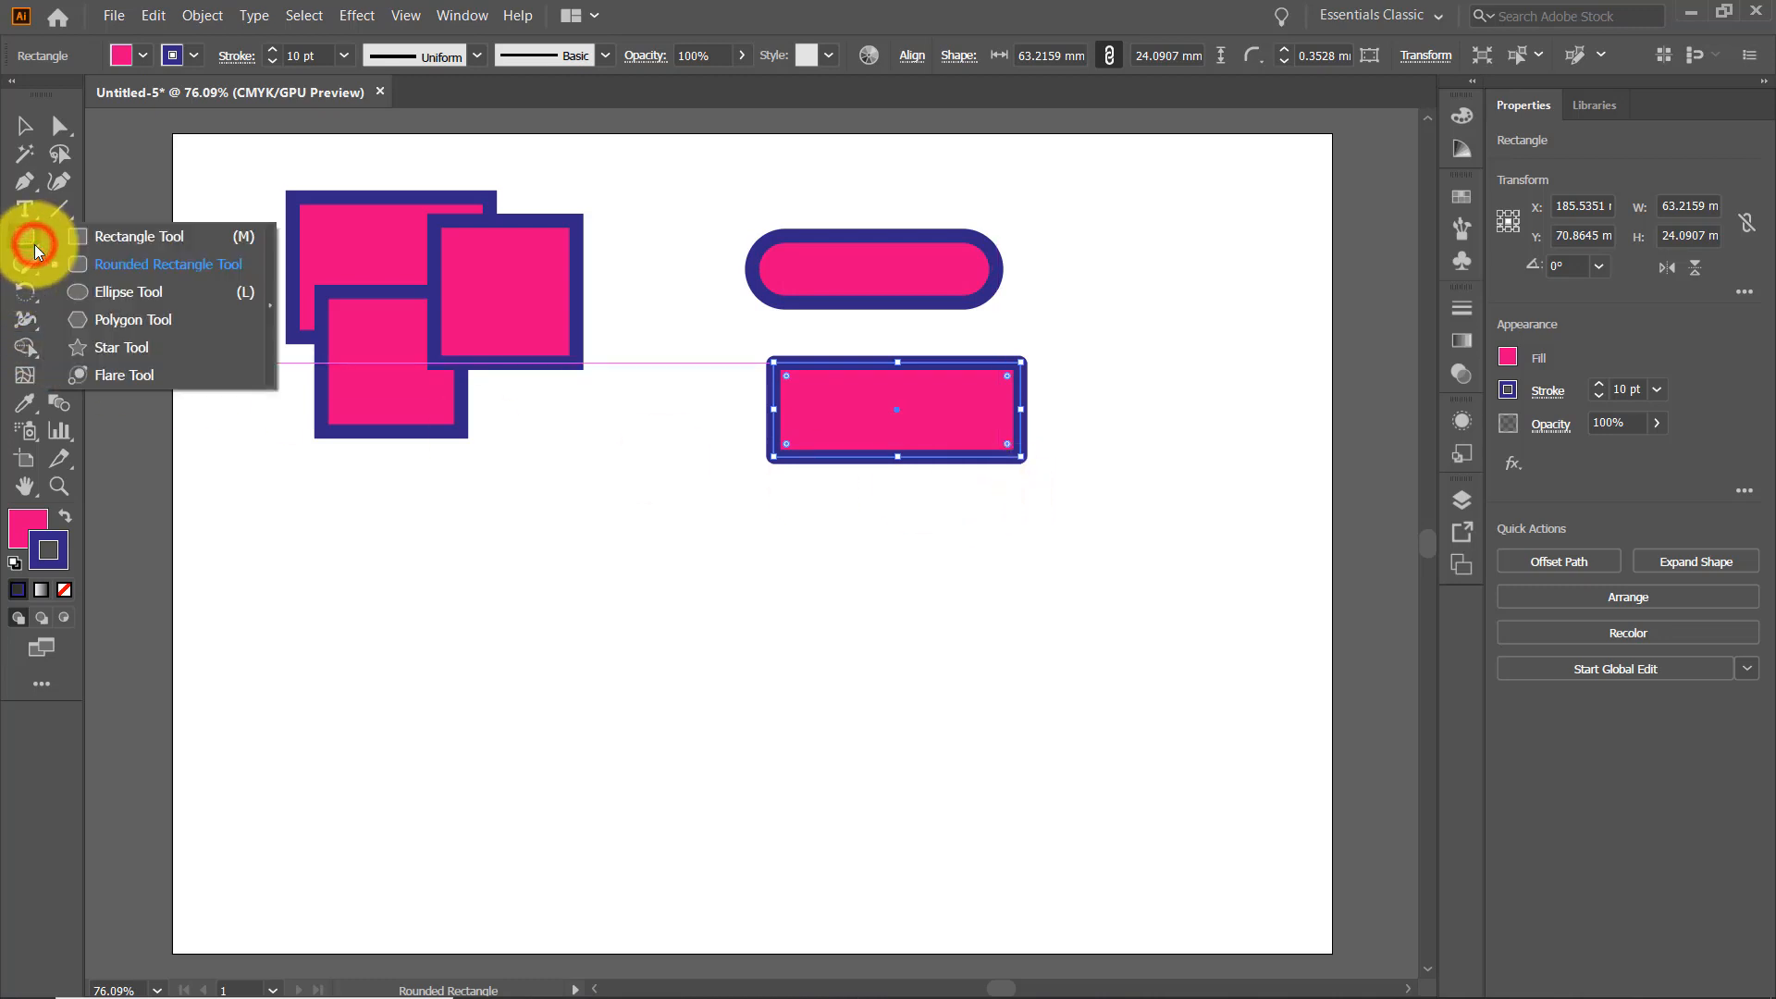
click(131, 297)
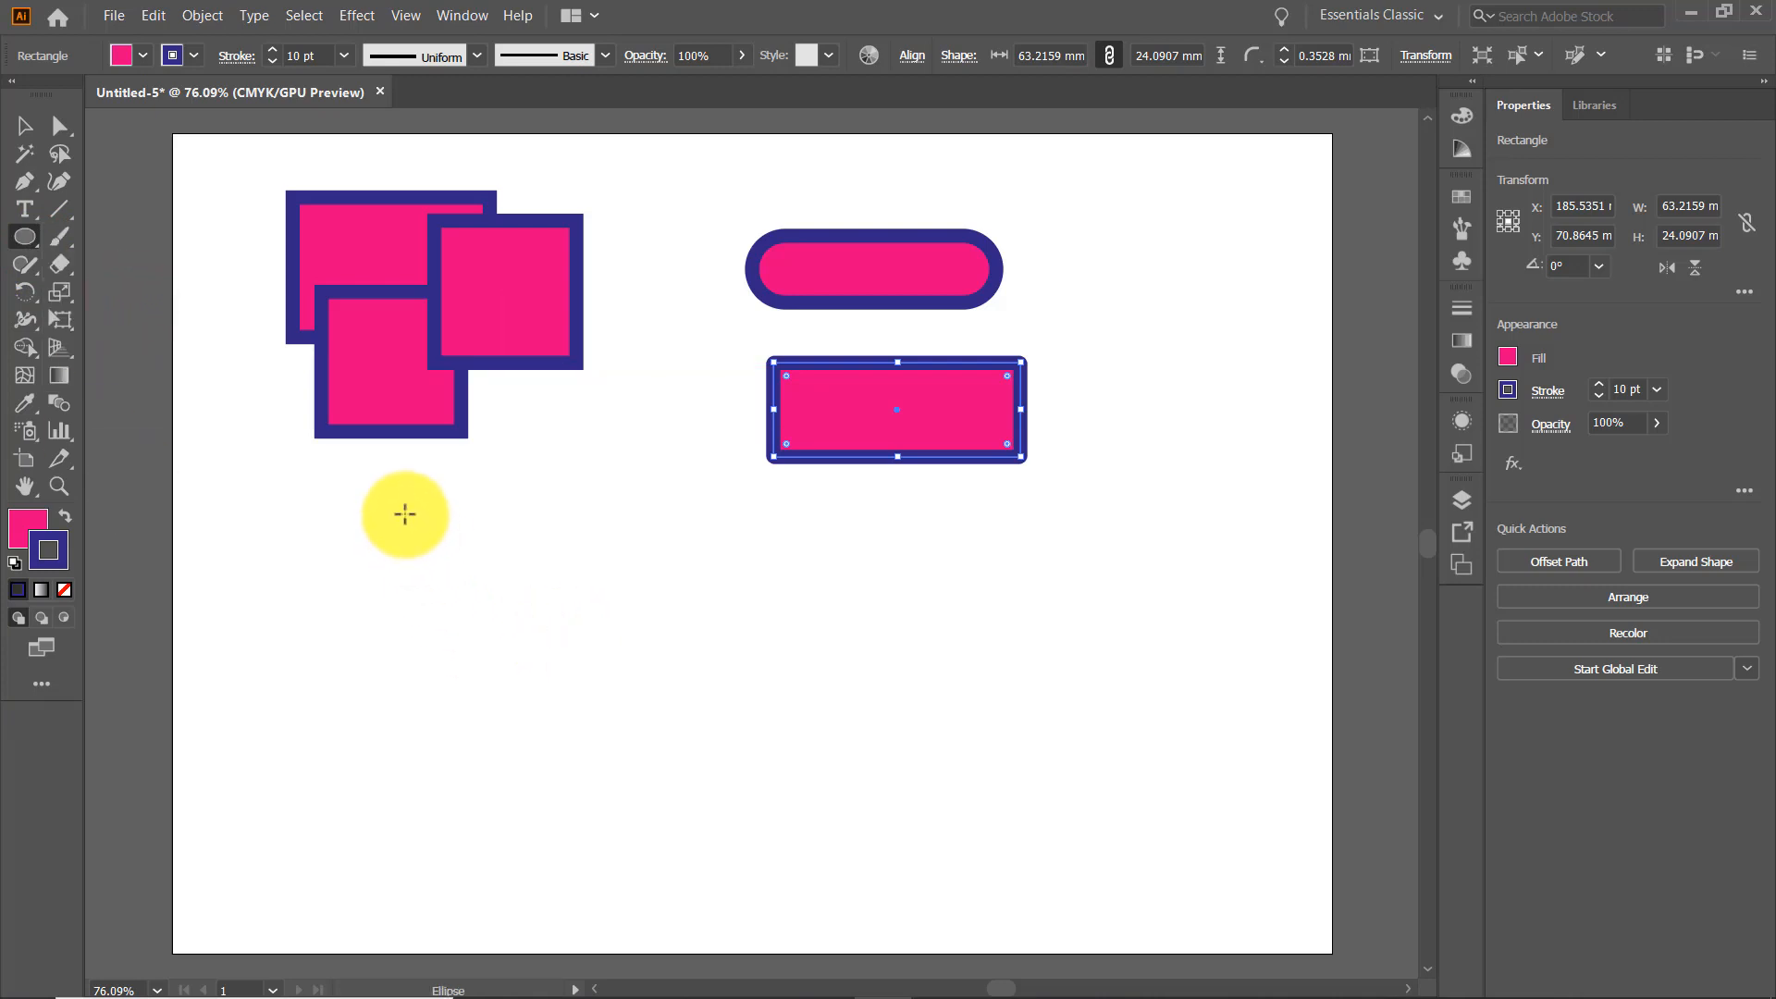
drag(405, 515, 544, 650)
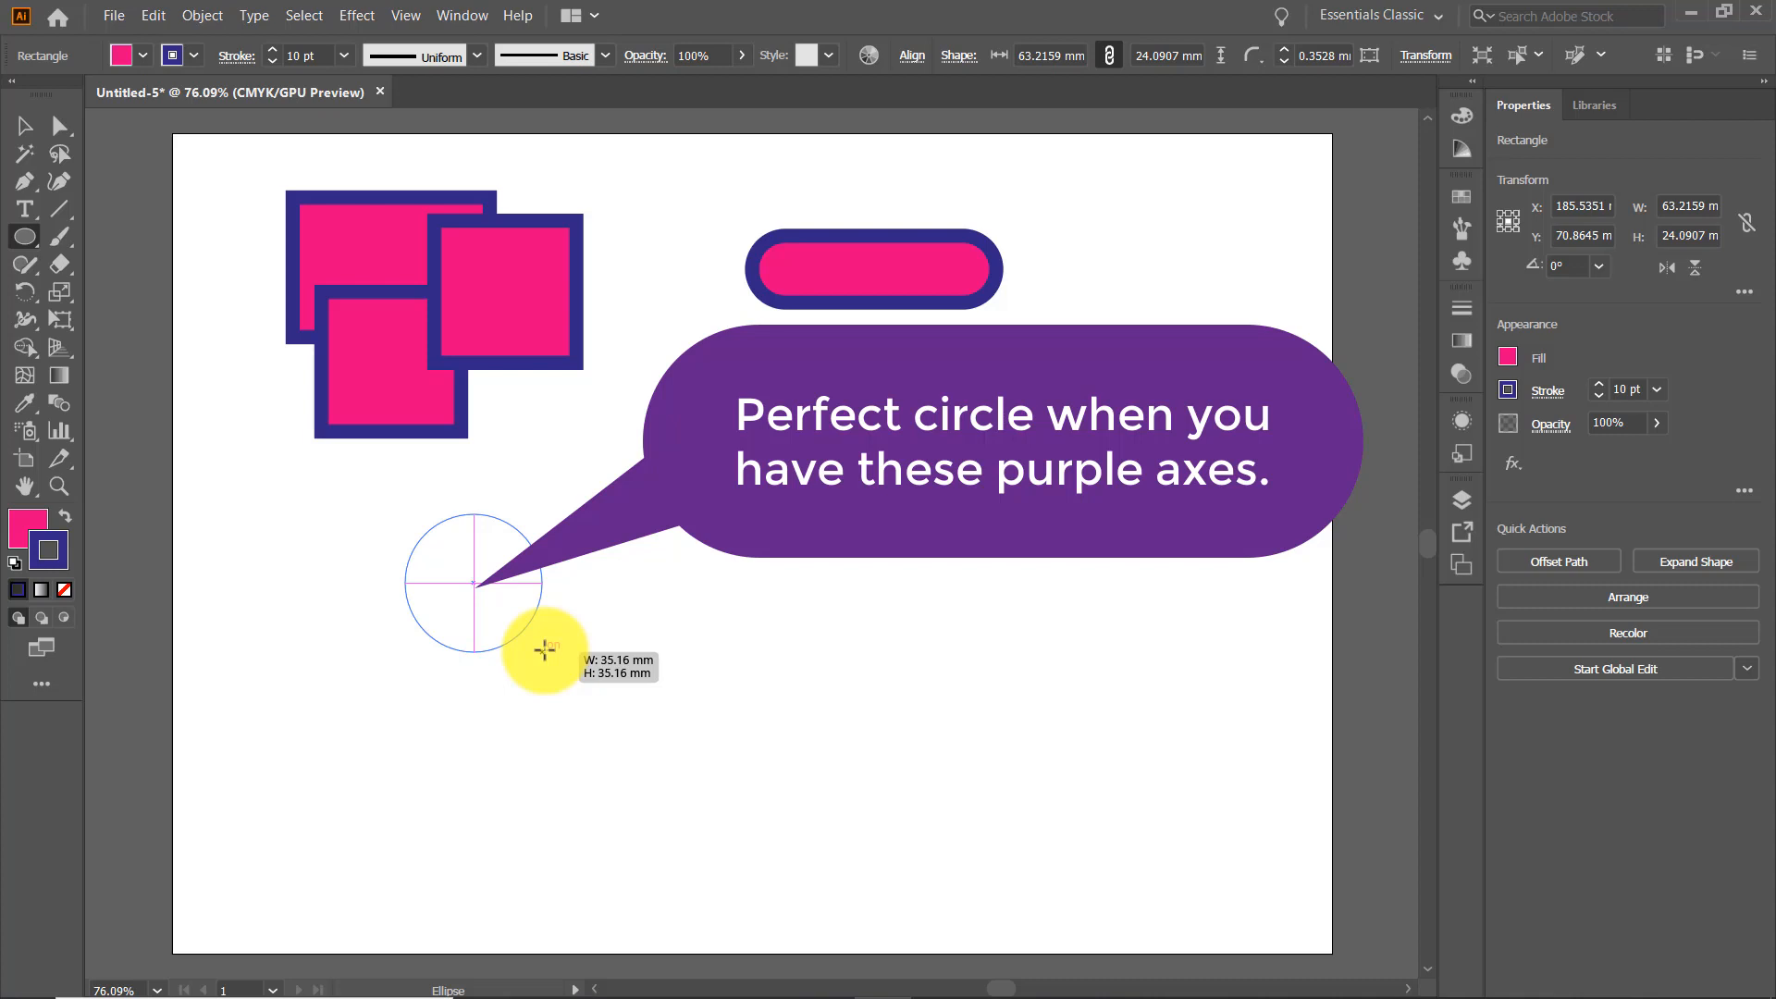
drag(544, 651, 543, 650)
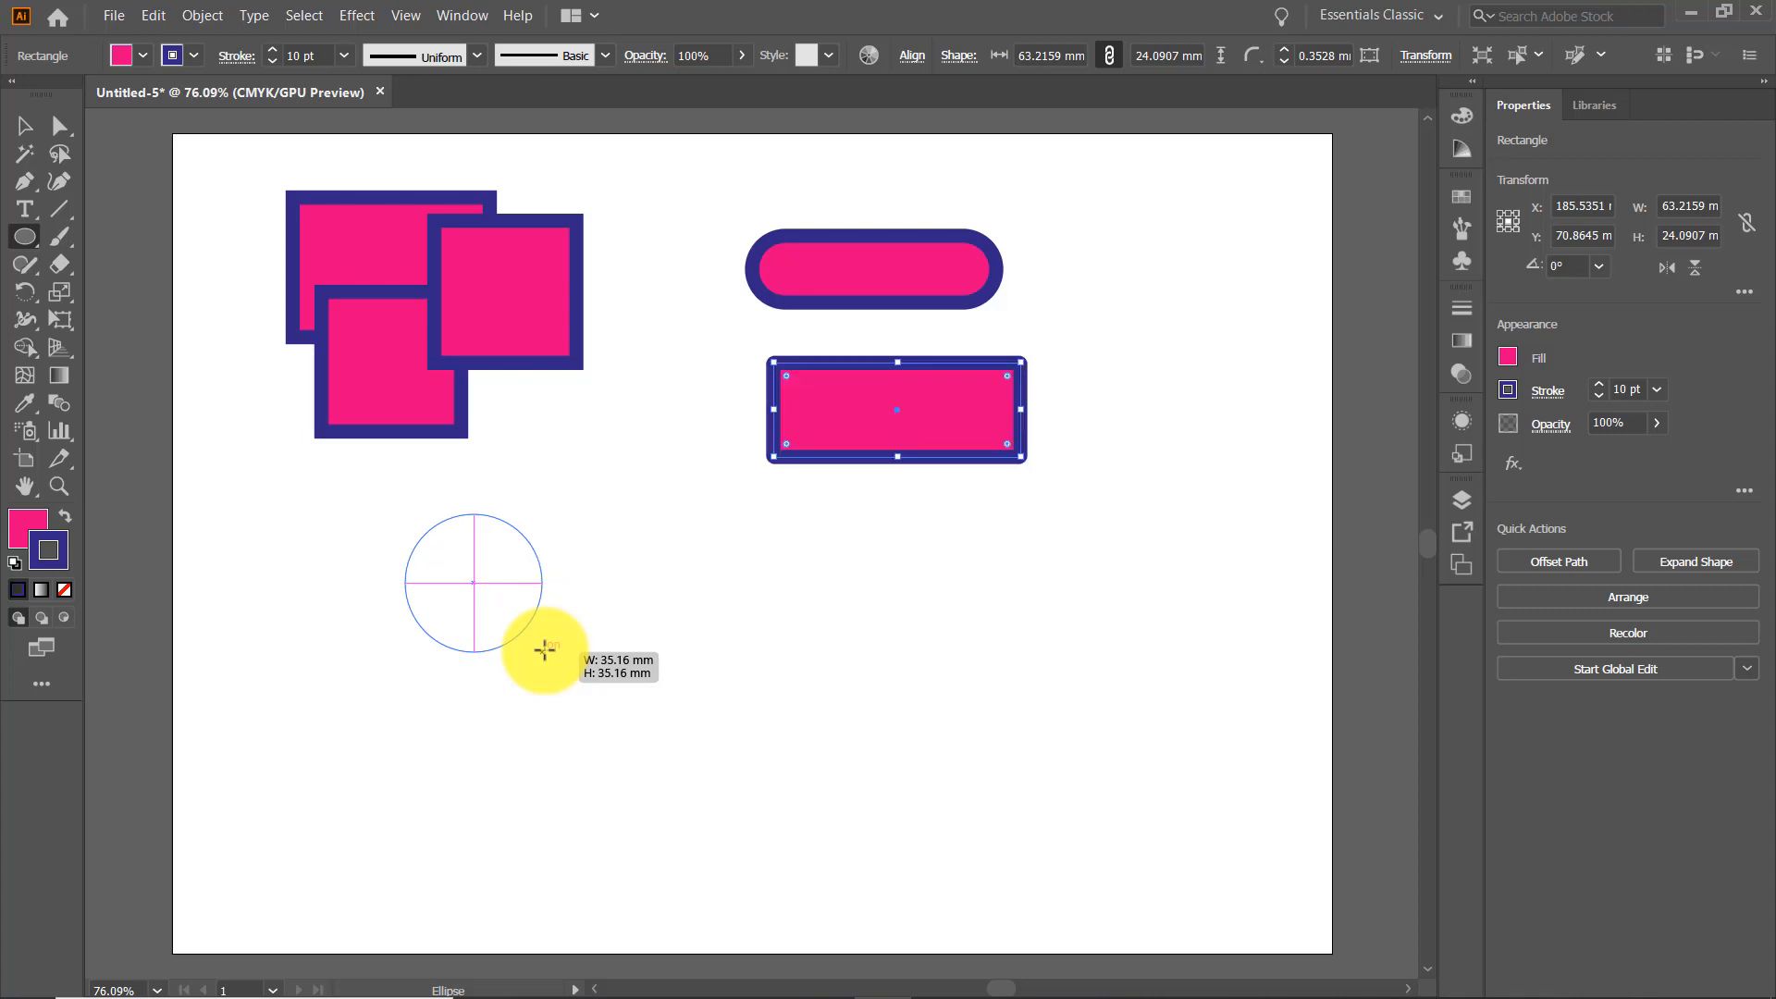
drag(544, 650, 545, 648)
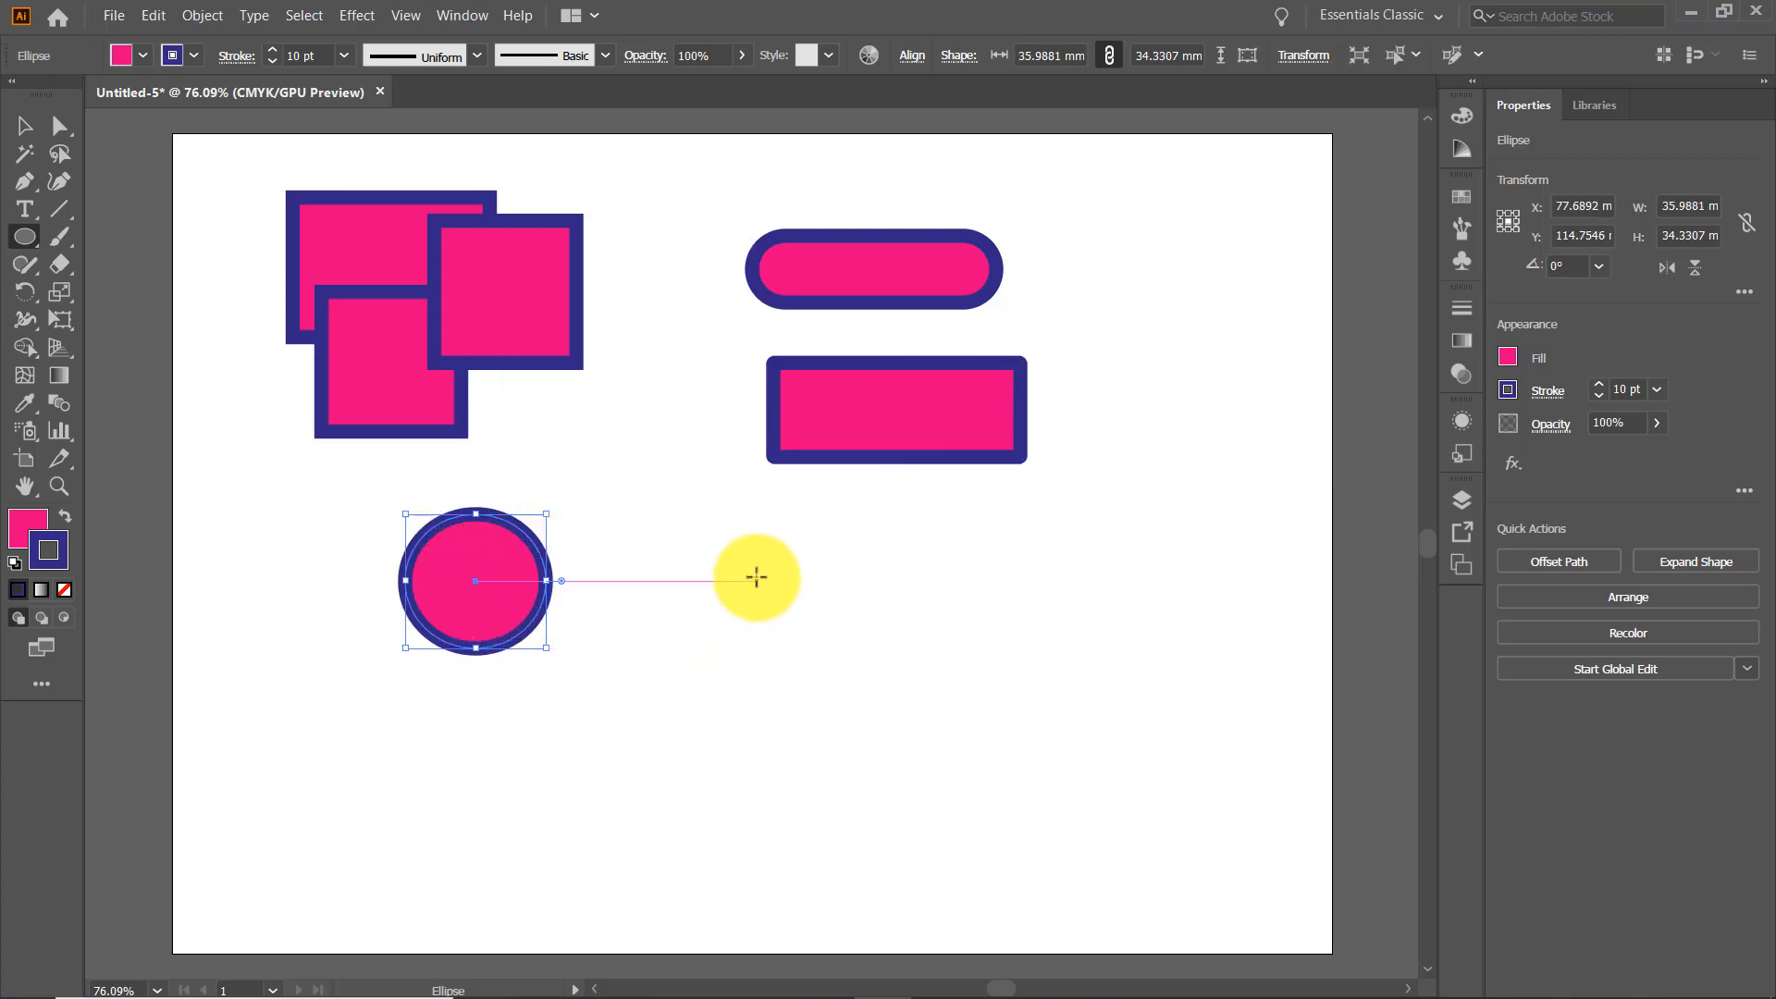
- Draw a perfect circle about 60 mm wide and move it so it overlaps the smaller ellipse from below, centred under it
drag(715, 563, 946, 645)
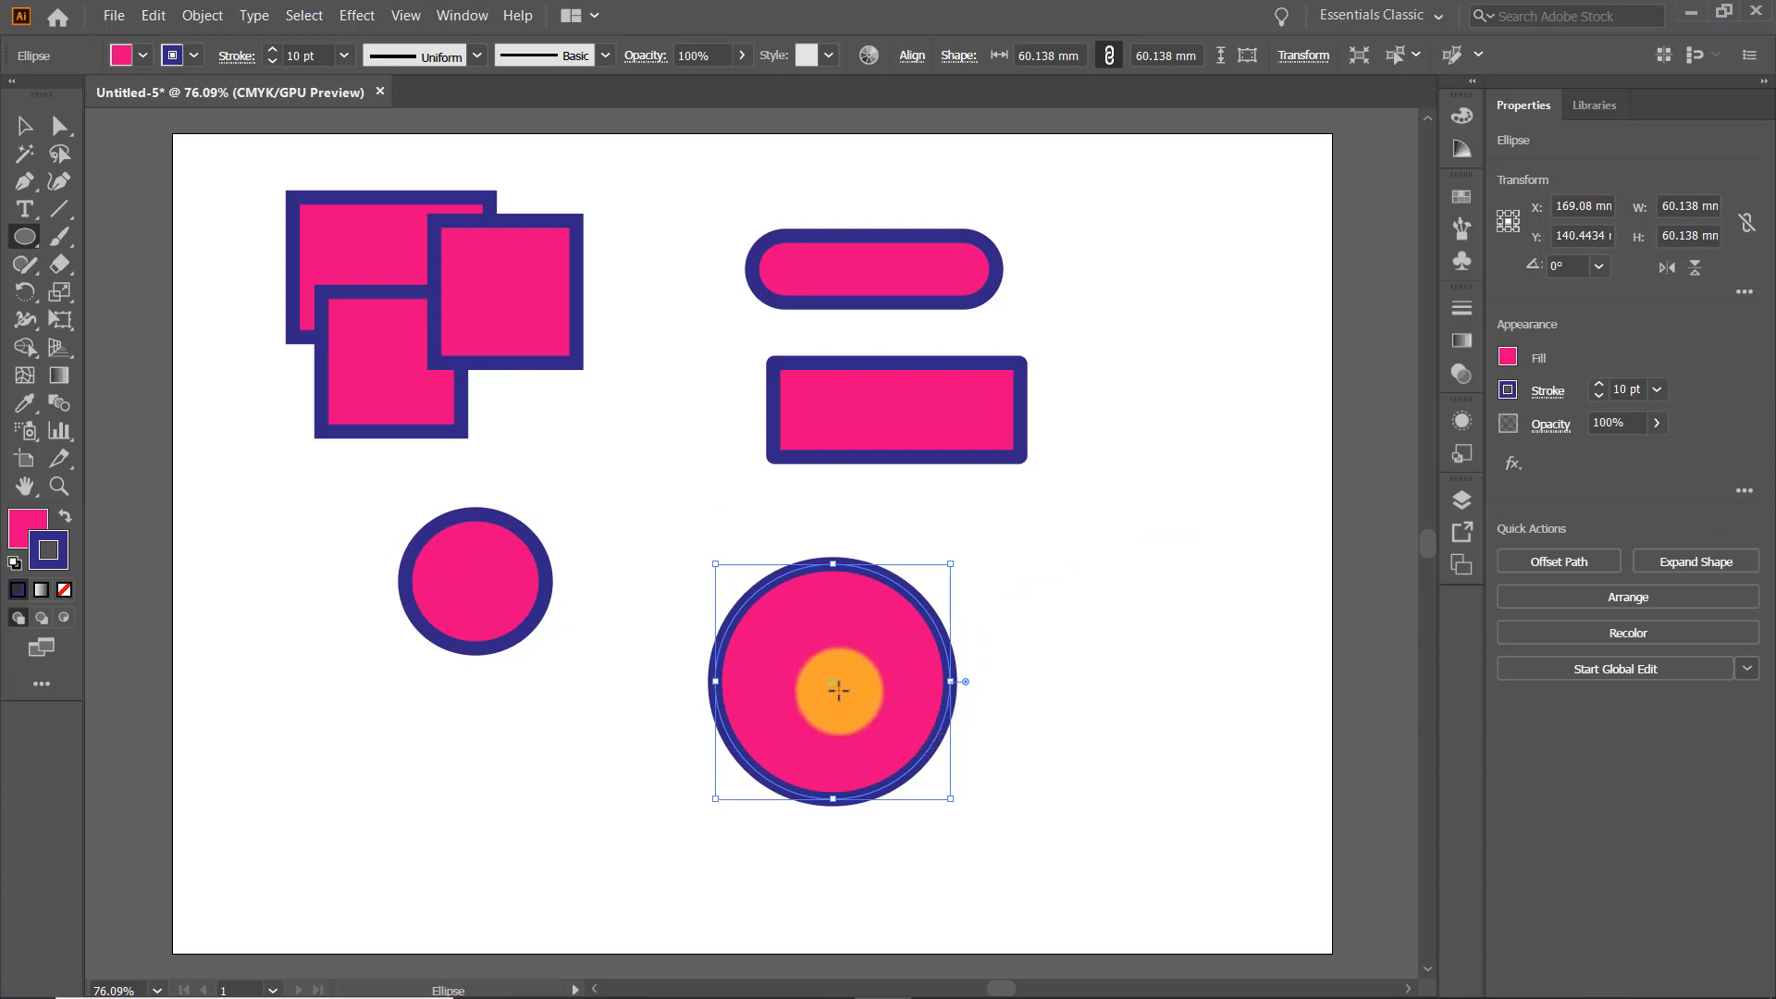
drag(836, 689, 476, 700)
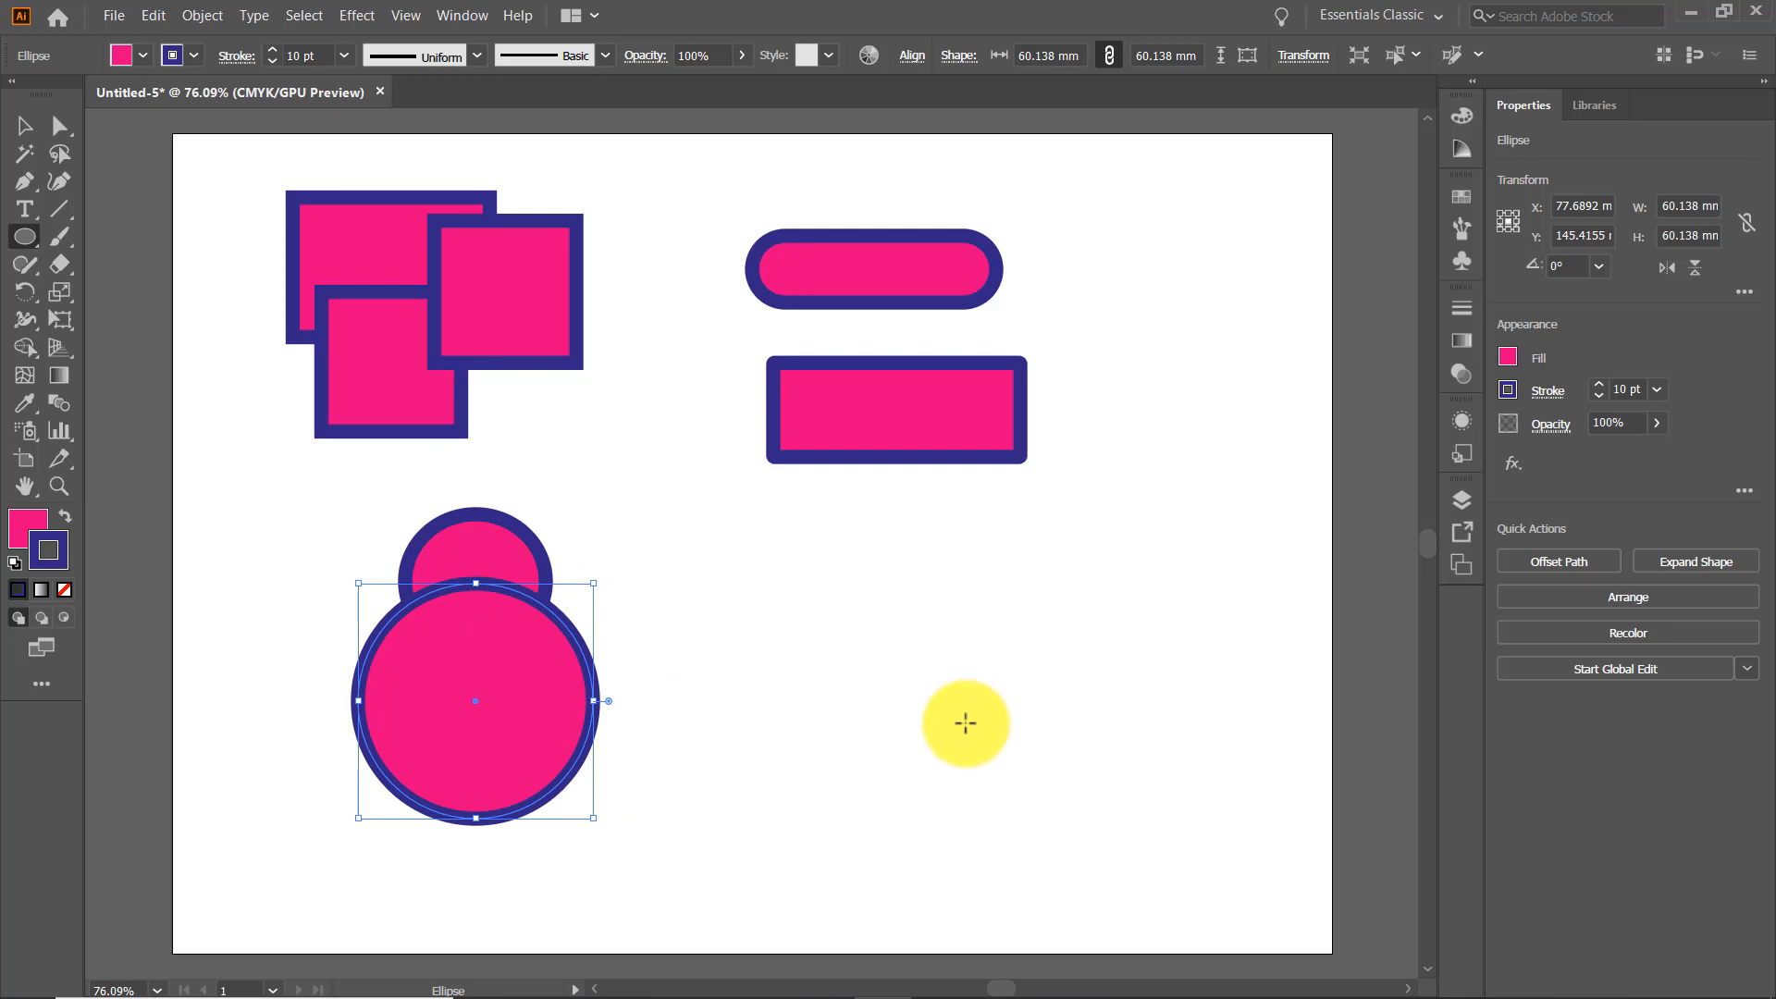
- Draw an ellipse about 37 by 30 mm overlapping the lower edge of the lower rounded rectangle
mouse_move(844, 575)
mouse_down()
mouse_move(903, 662)
mouse_move(983, 697)
mouse_move(1070, 594)
mouse_move(1174, 416)
mouse_move(1101, 278)
mouse_move(729, 294)
mouse_move(674, 503)
mouse_move(945, 807)
mouse_move(1185, 317)
mouse_move(393, 255)
mouse_move(872, 290)
mouse_move(1162, 536)
mouse_move(1007, 582)
mouse_move(968, 527)
mouse_up()
key(space)
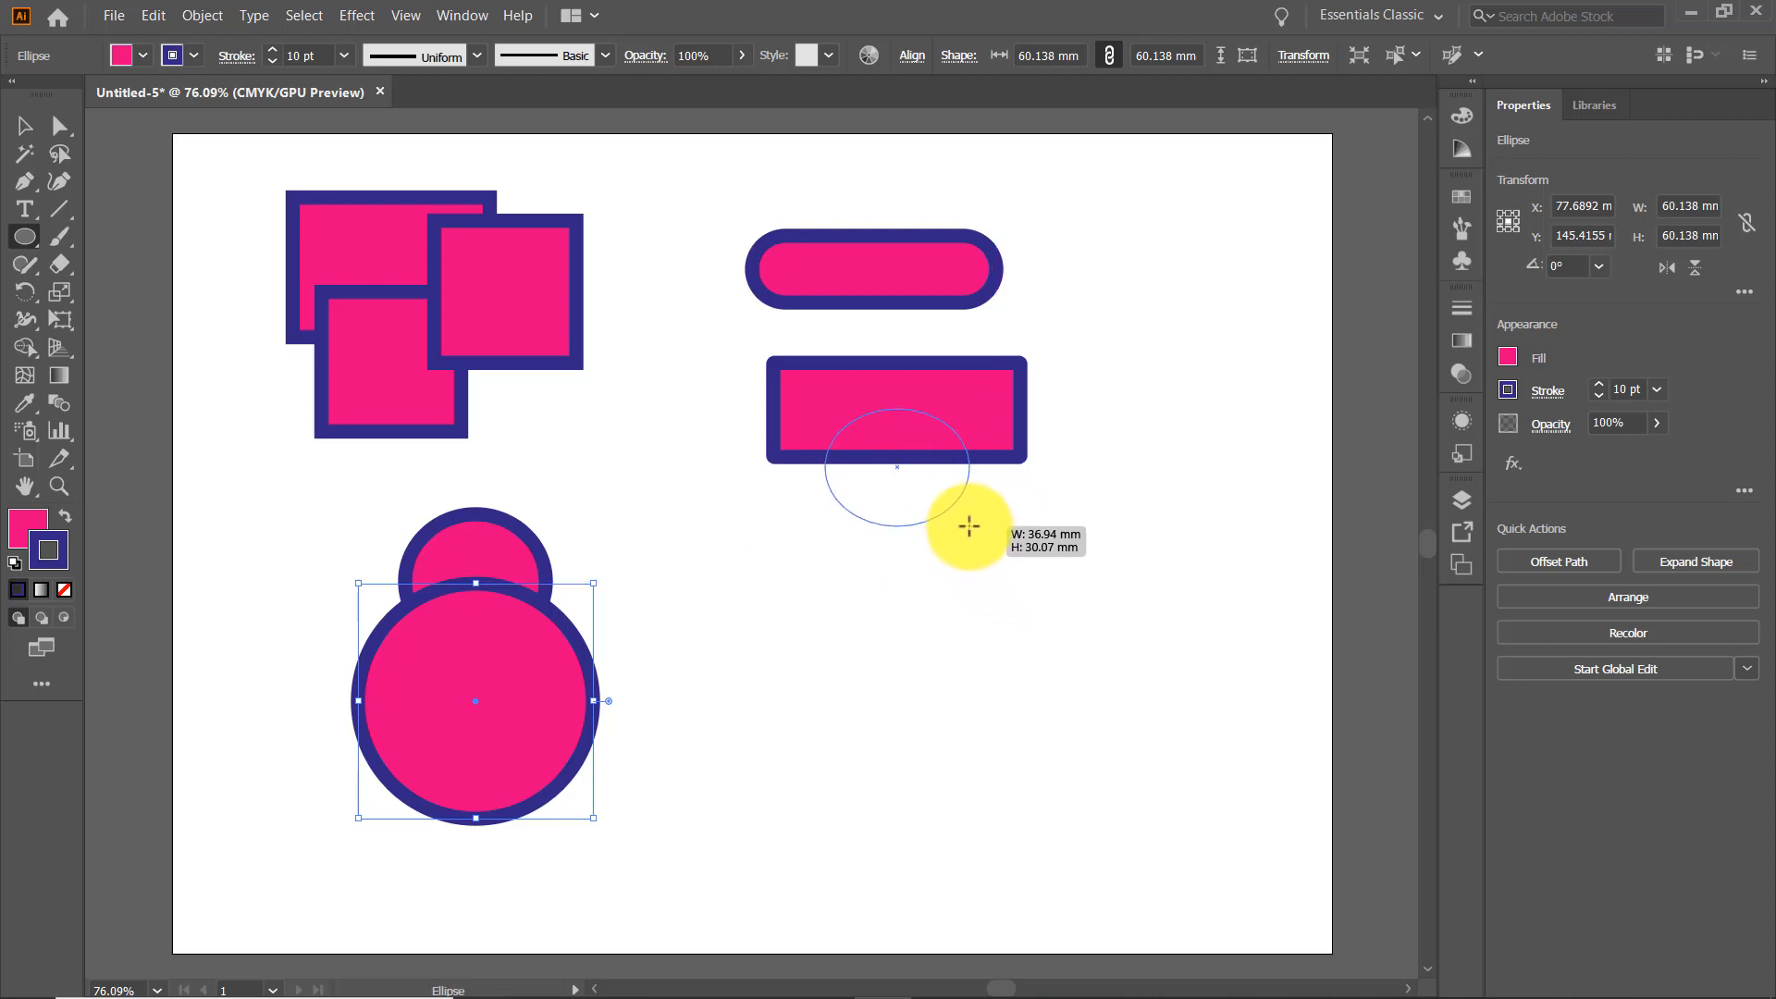
drag(968, 527, 968, 526)
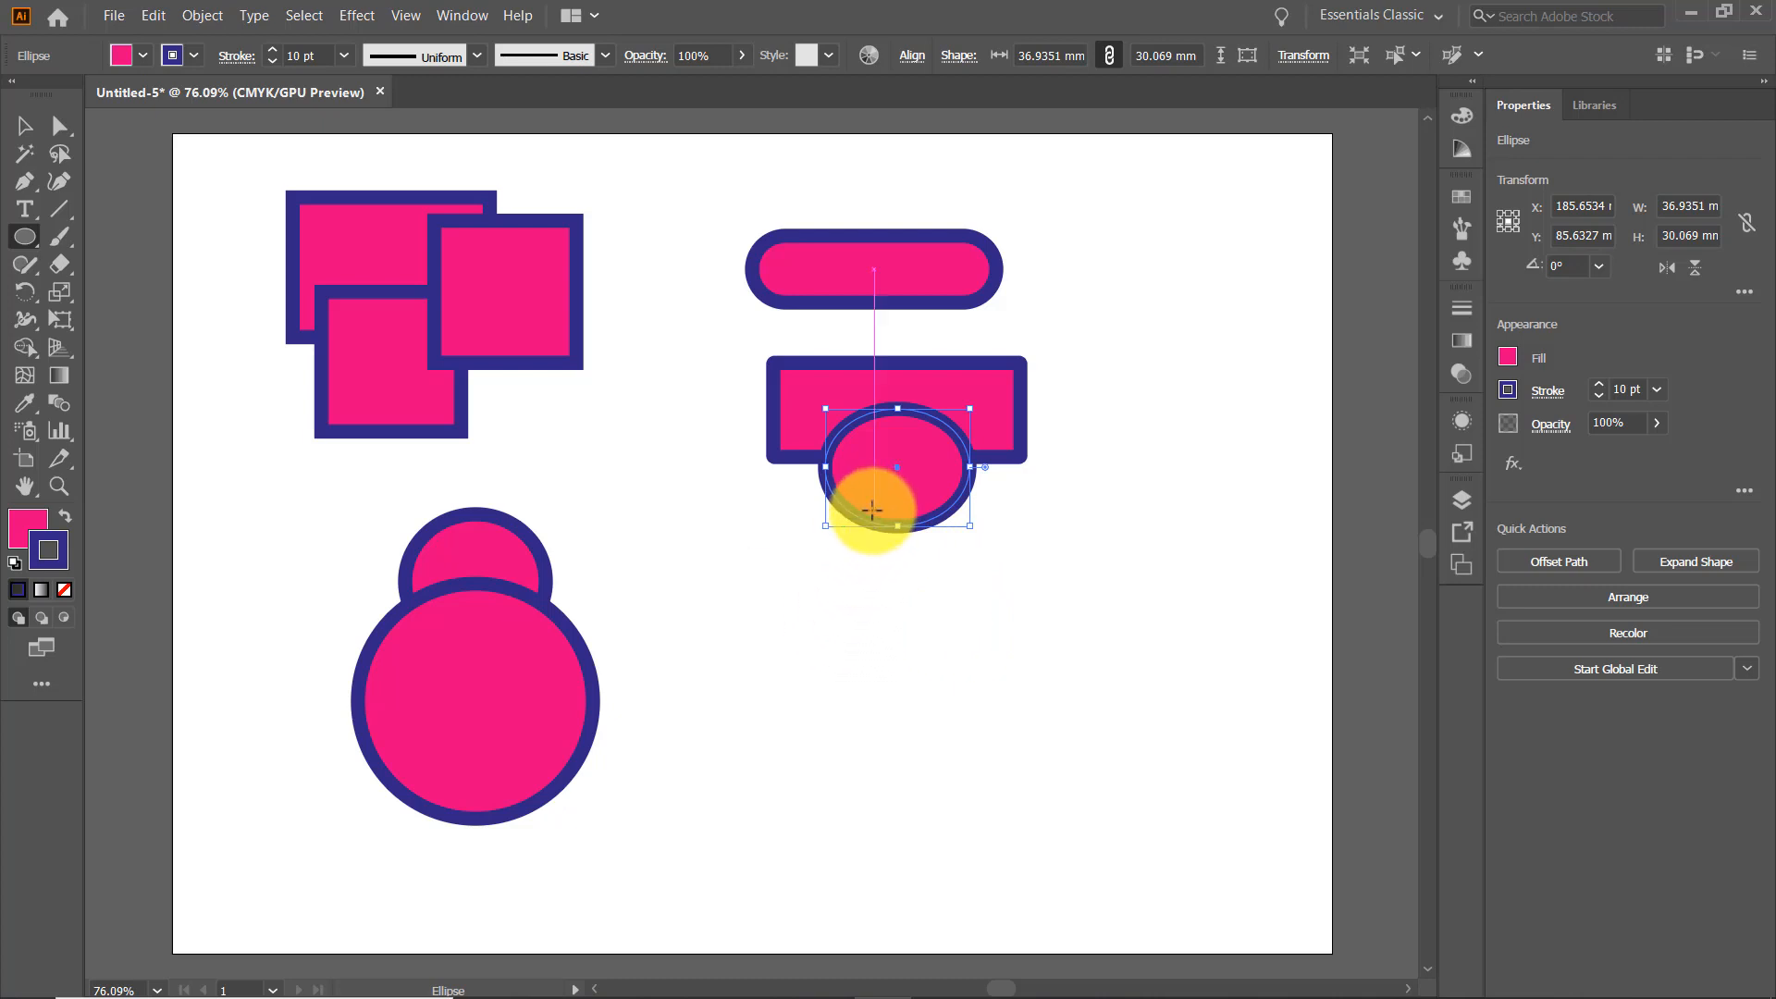
- Draw an ellipse about 28 by 31 mm overlapping the top of the pill shape and fill it with yellow
mouse_move(801, 622)
mouse_down()
mouse_move(820, 685)
mouse_move(961, 777)
mouse_move(1170, 696)
mouse_move(1213, 590)
mouse_up()
drag(1214, 435, 945, 265)
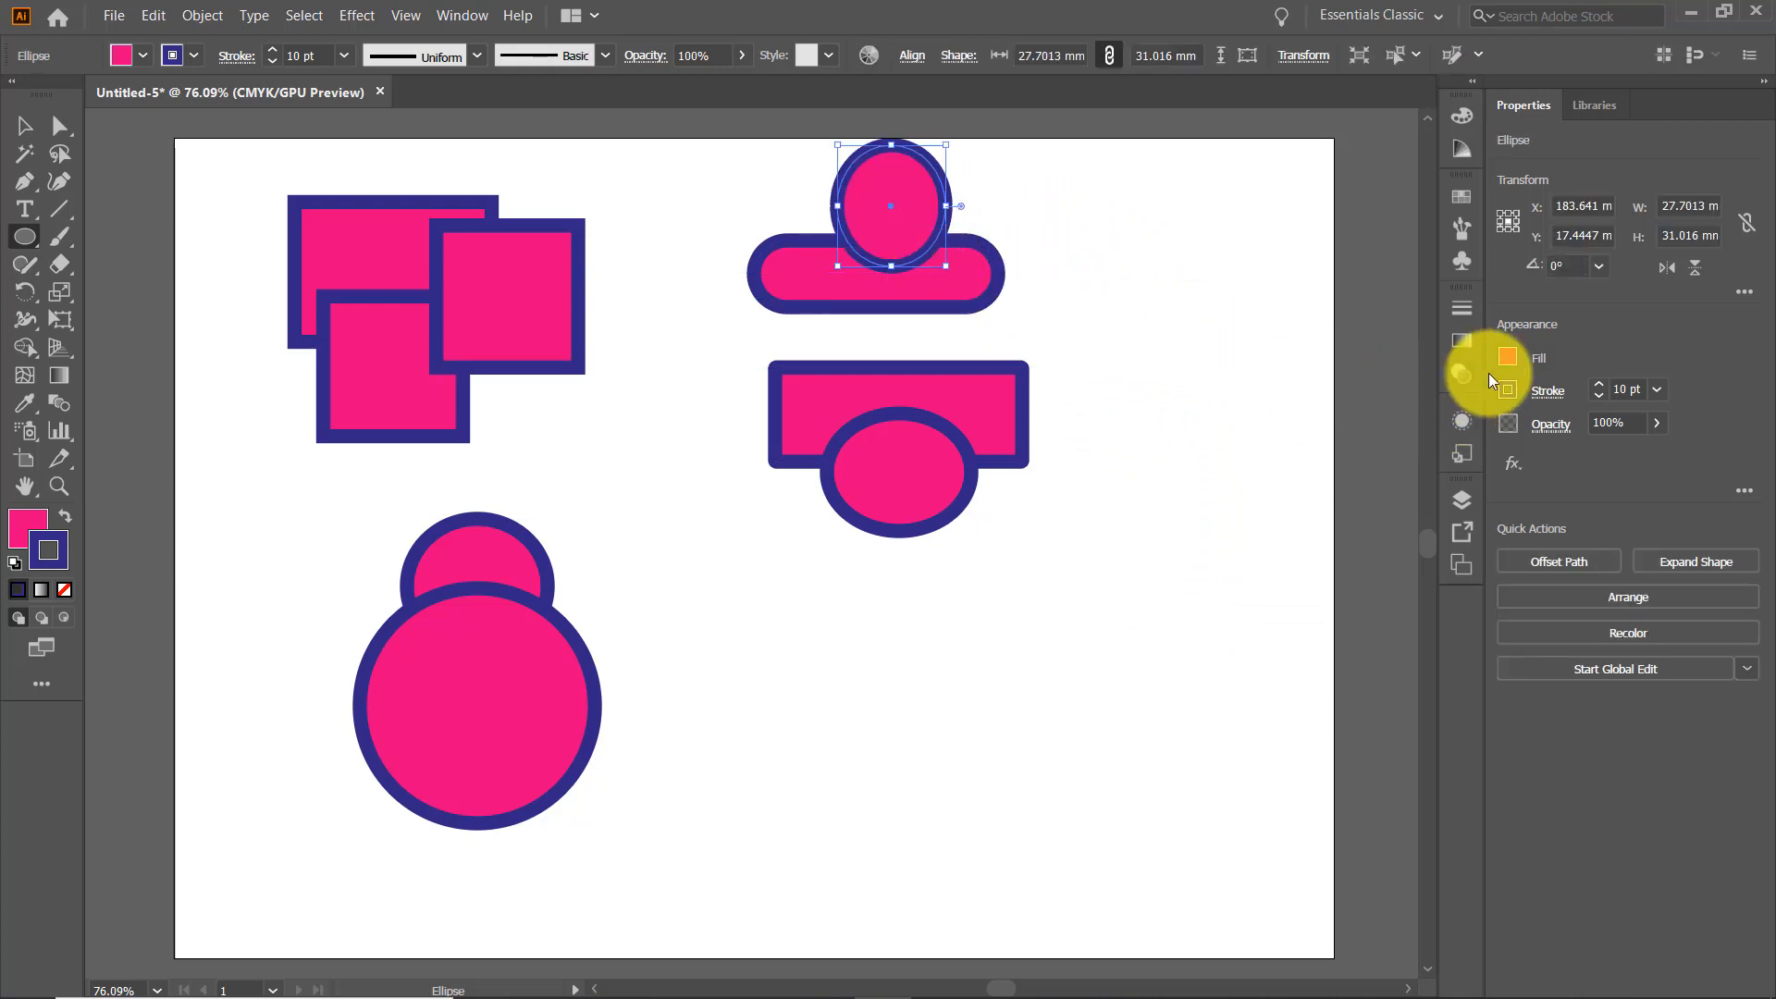
click(1507, 356)
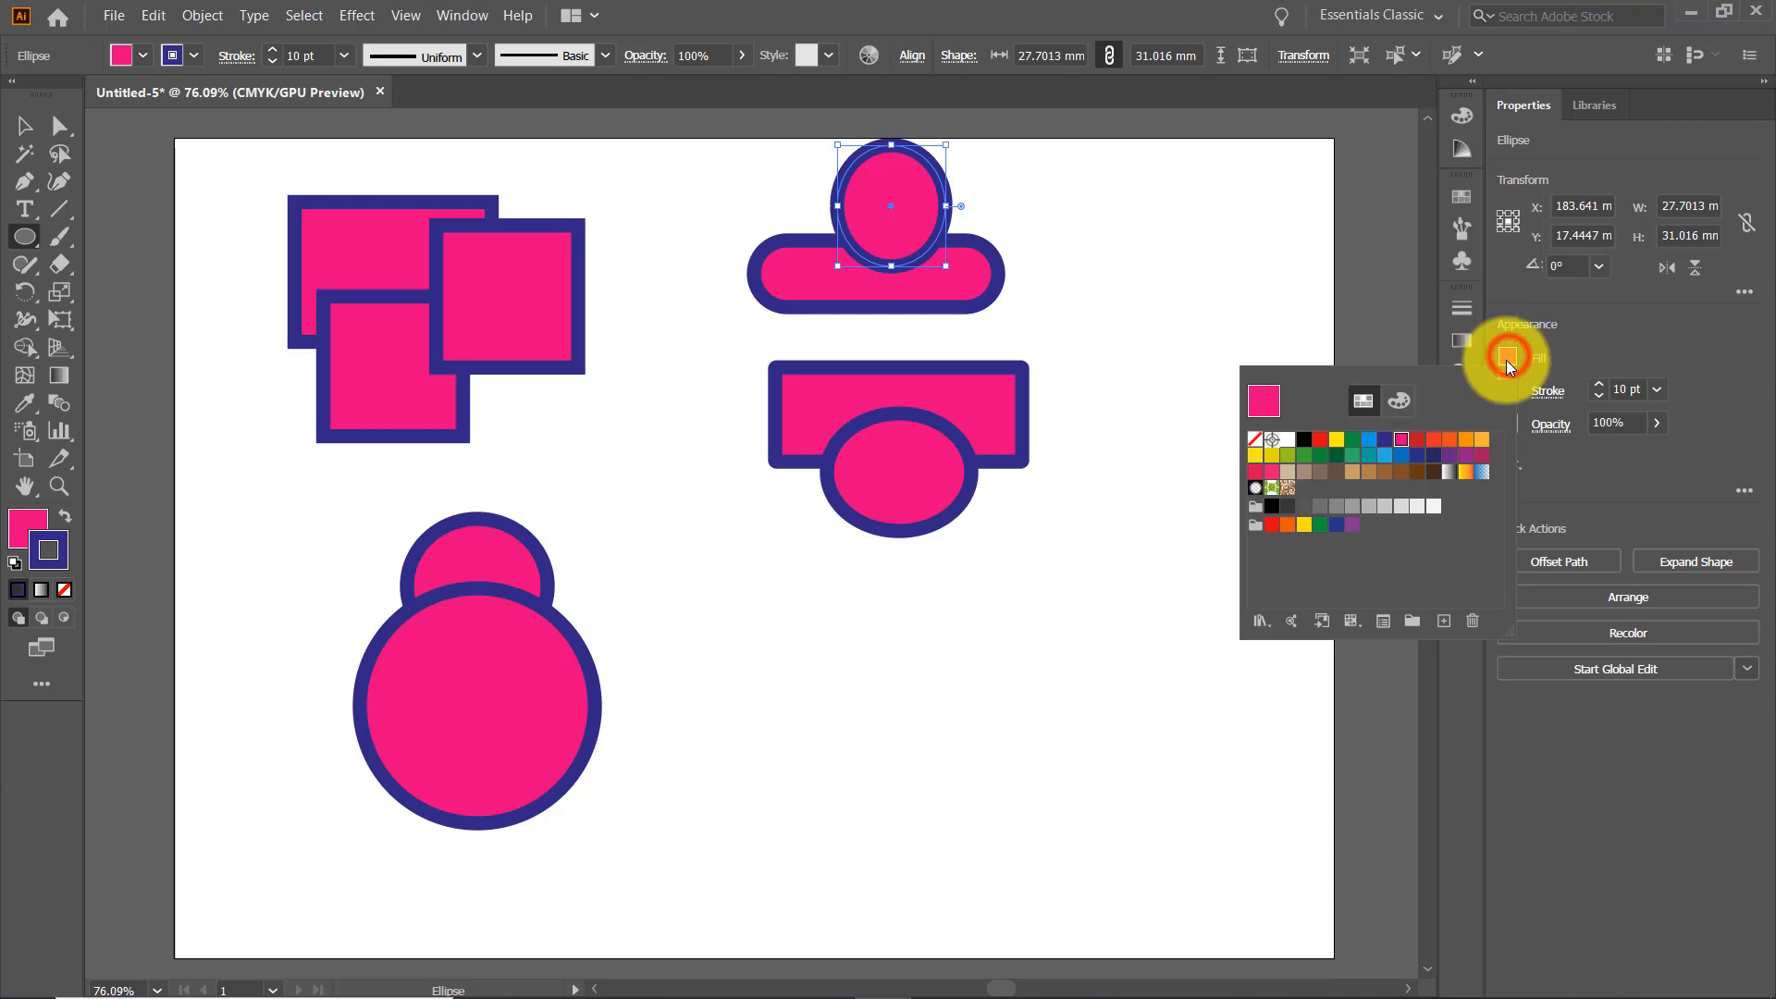
click(1335, 438)
click(1194, 474)
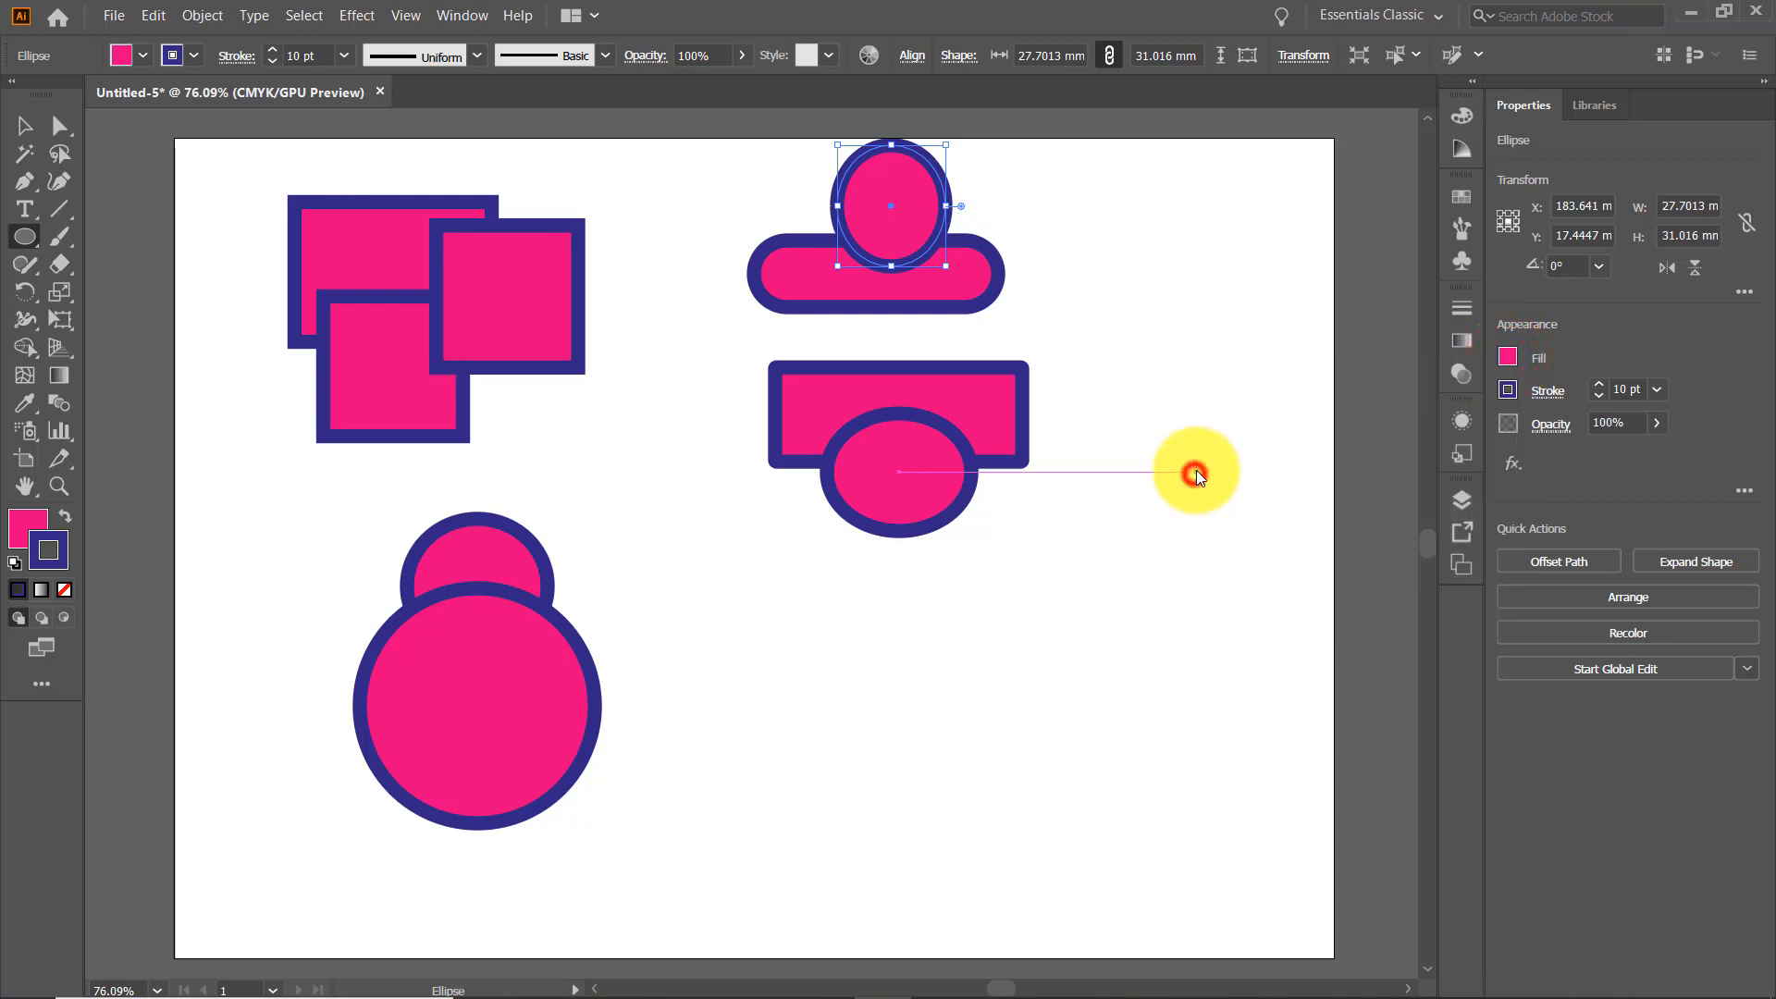
click(1507, 357)
click(1335, 439)
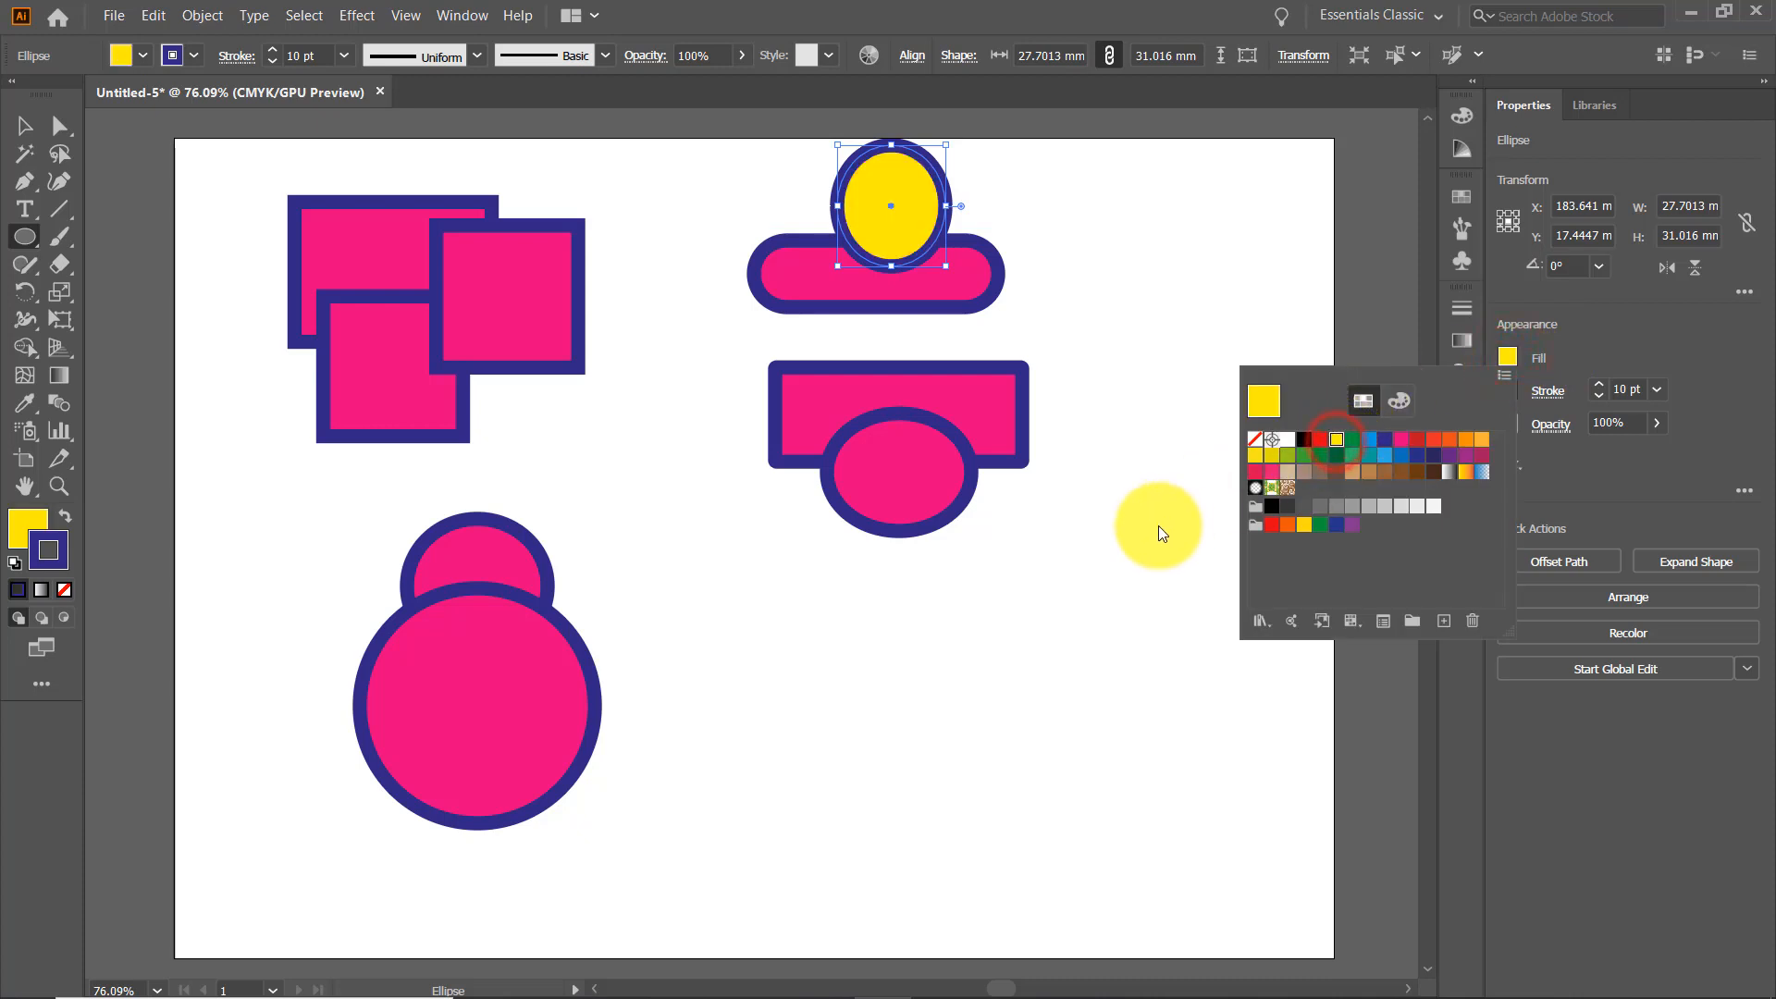
click(1129, 540)
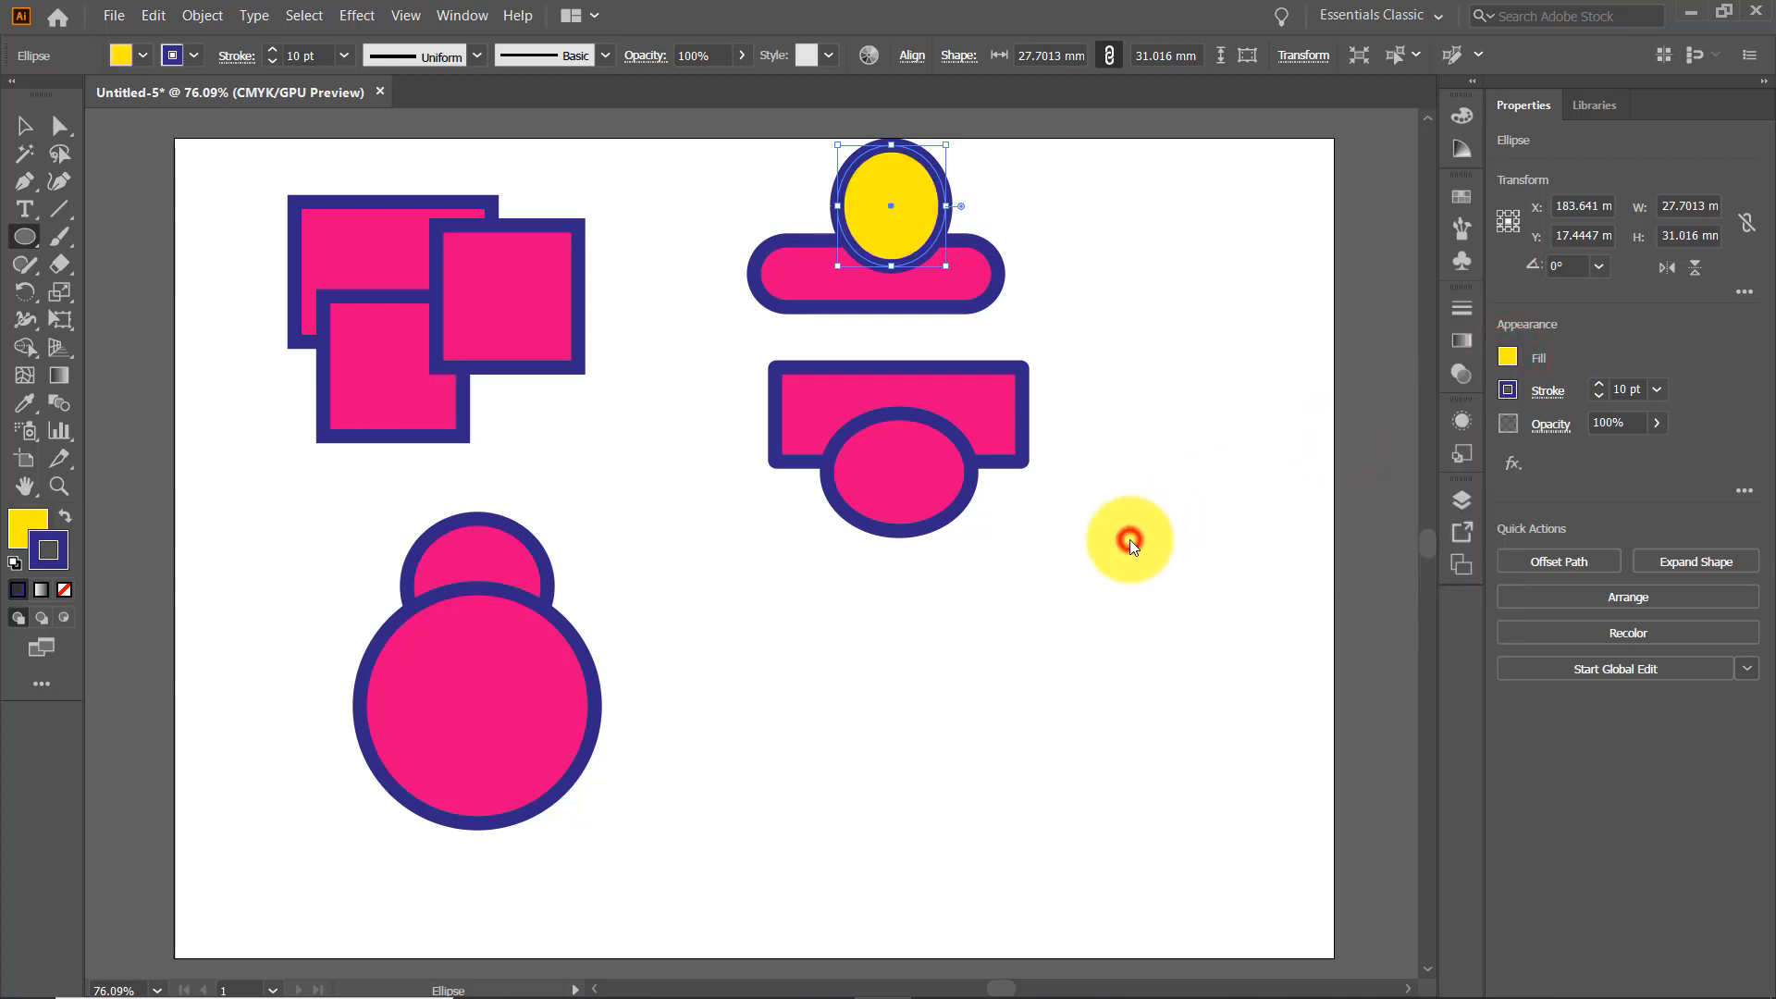
- Fill the ellipse overlapping the lower rounded rectangle with CMYK Yellow
click(24, 134)
click(896, 408)
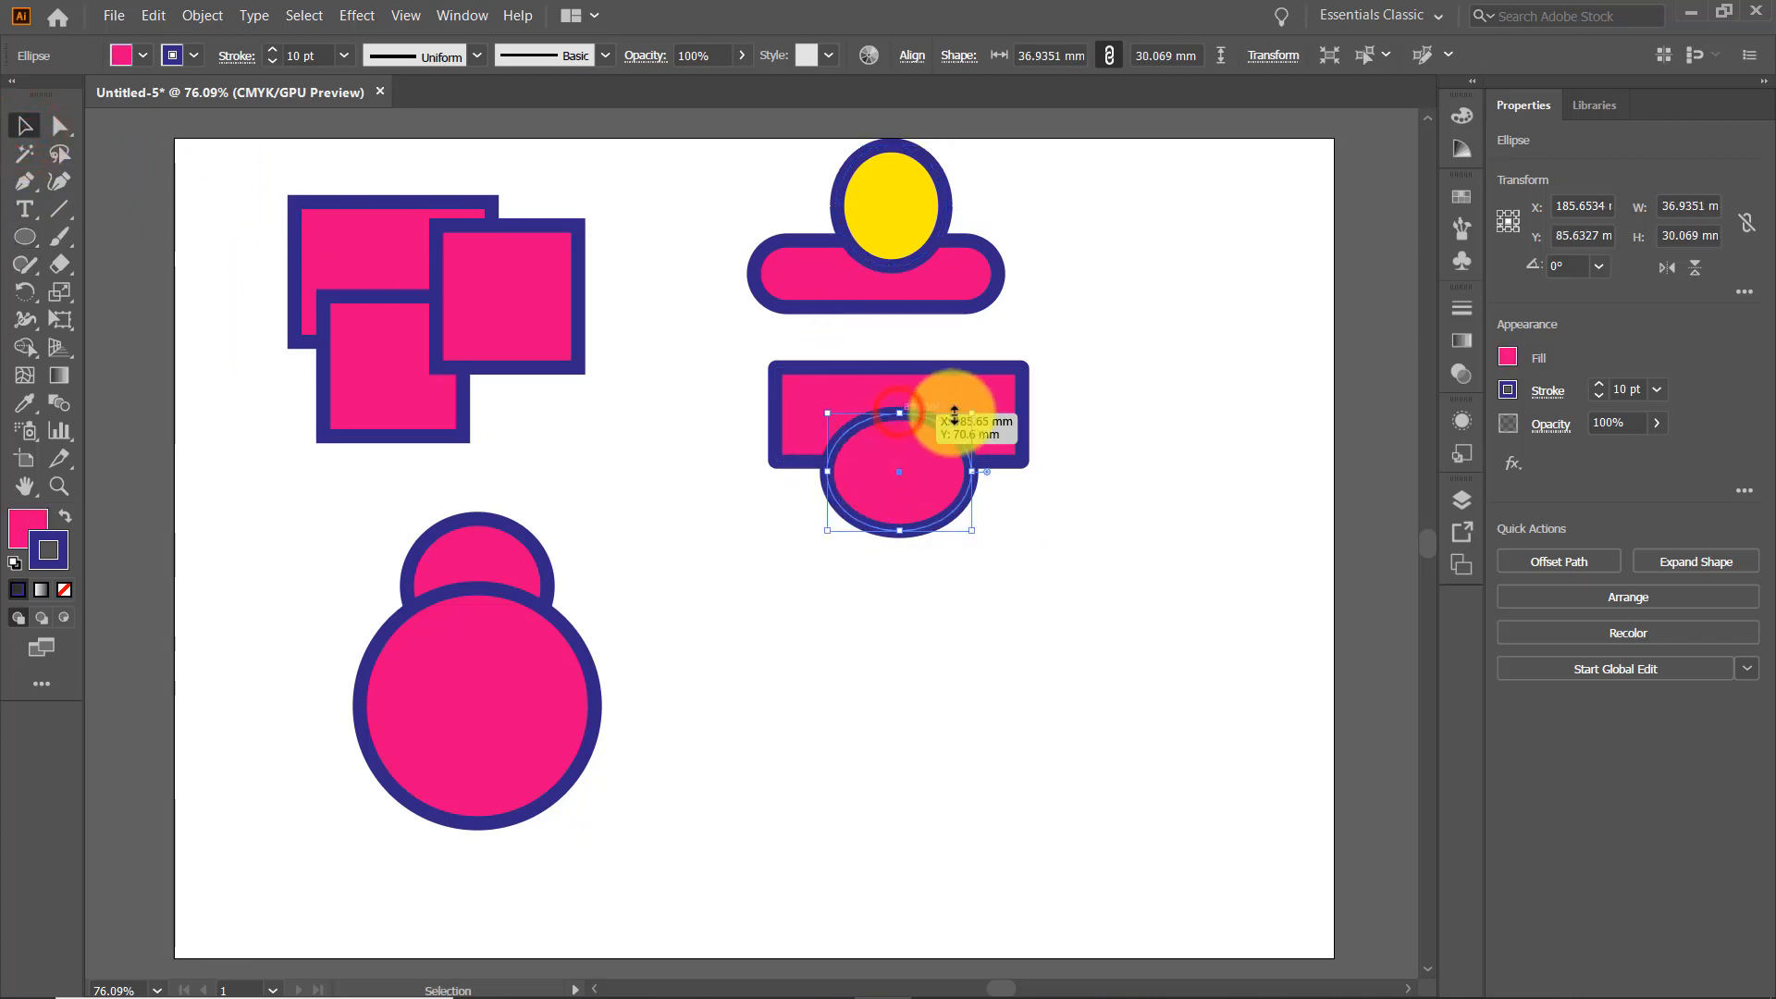
click(1507, 357)
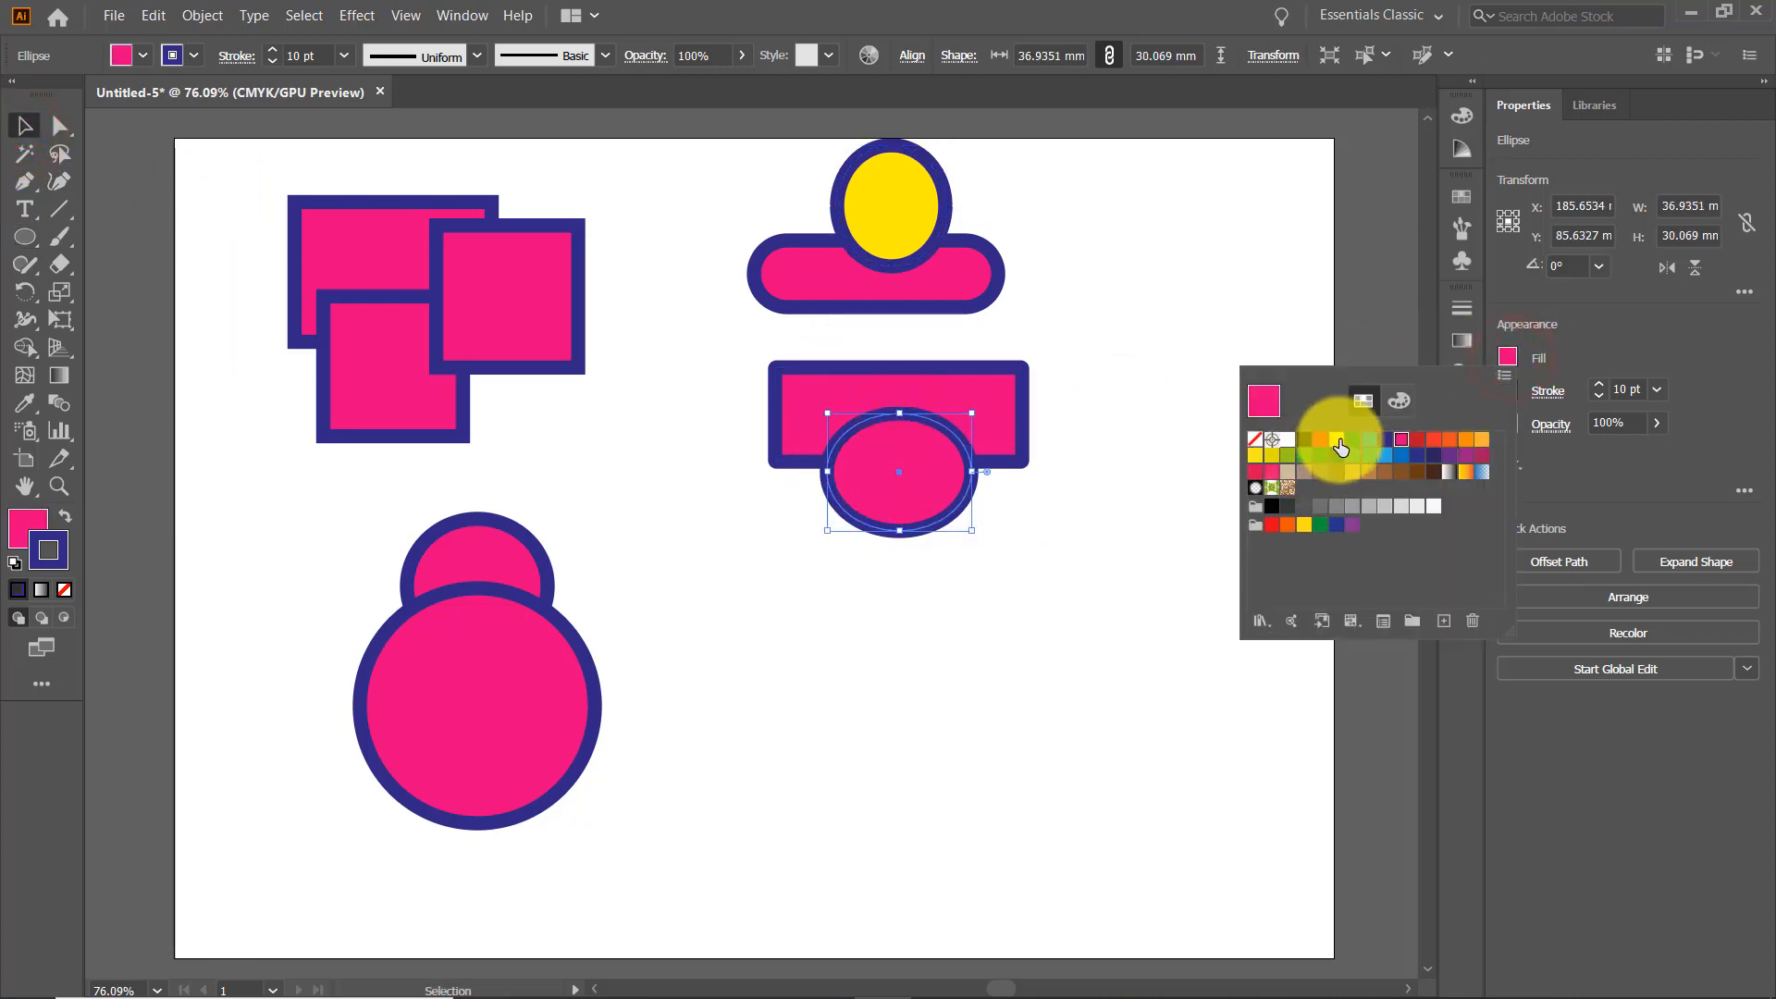
click(1337, 442)
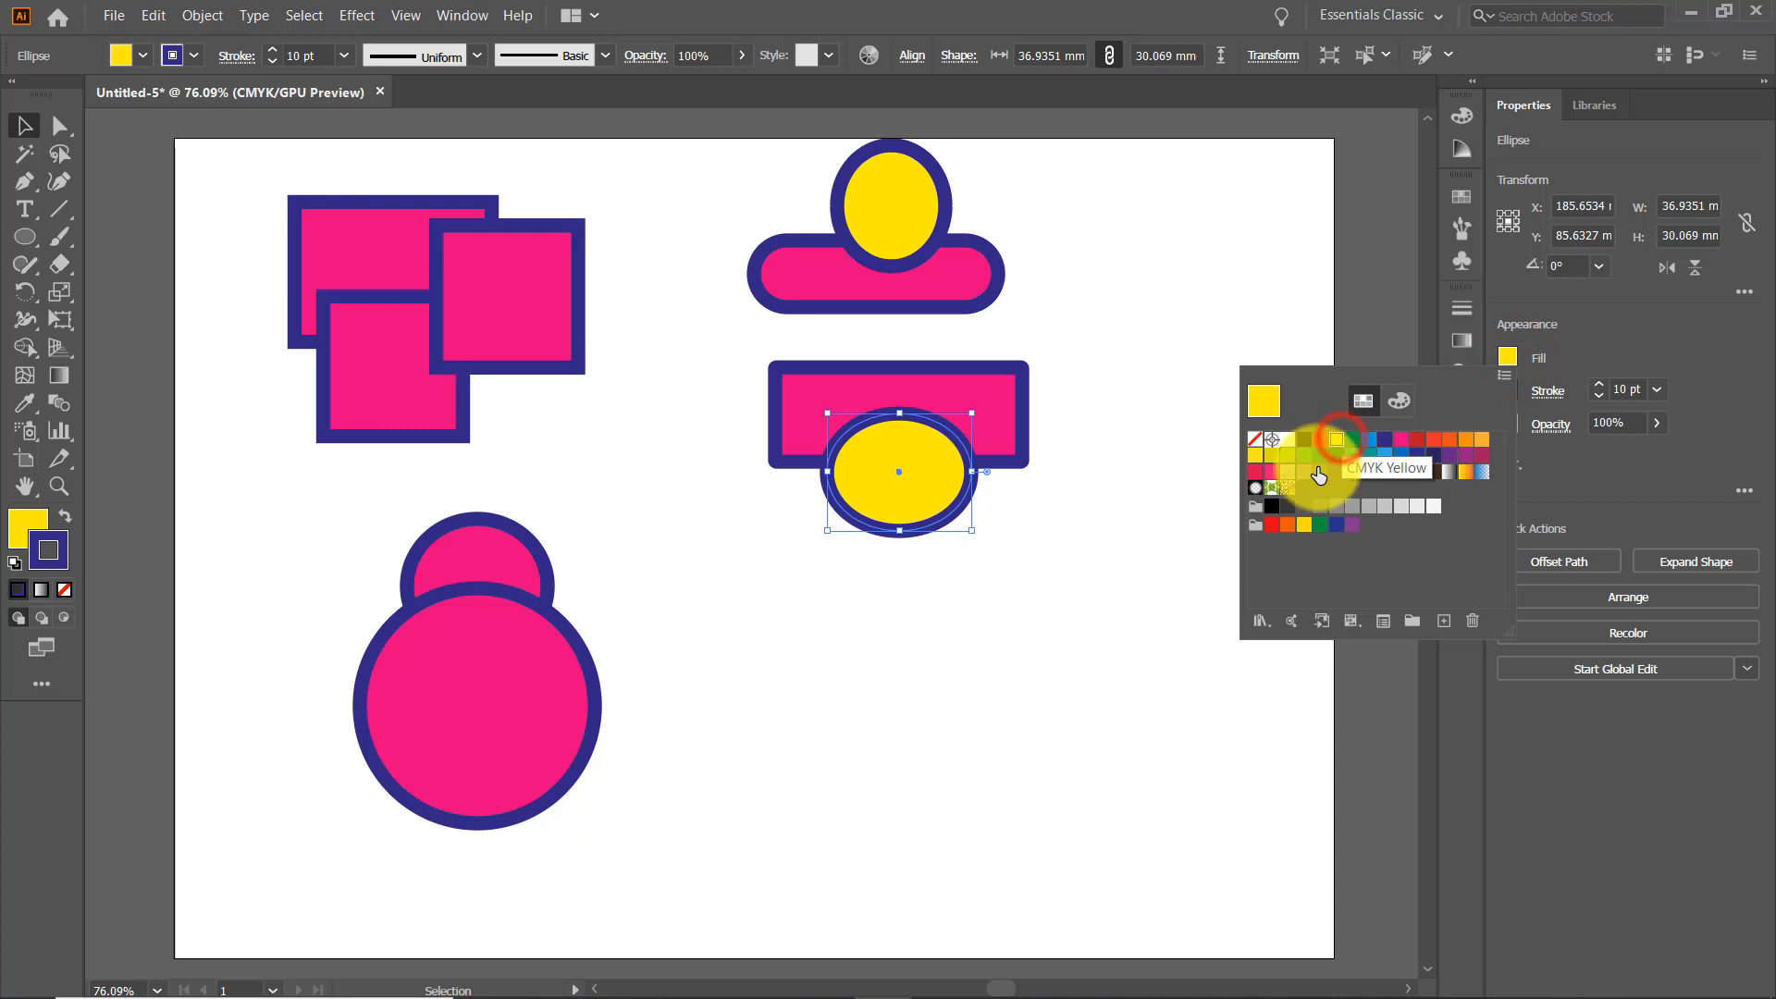
click(924, 649)
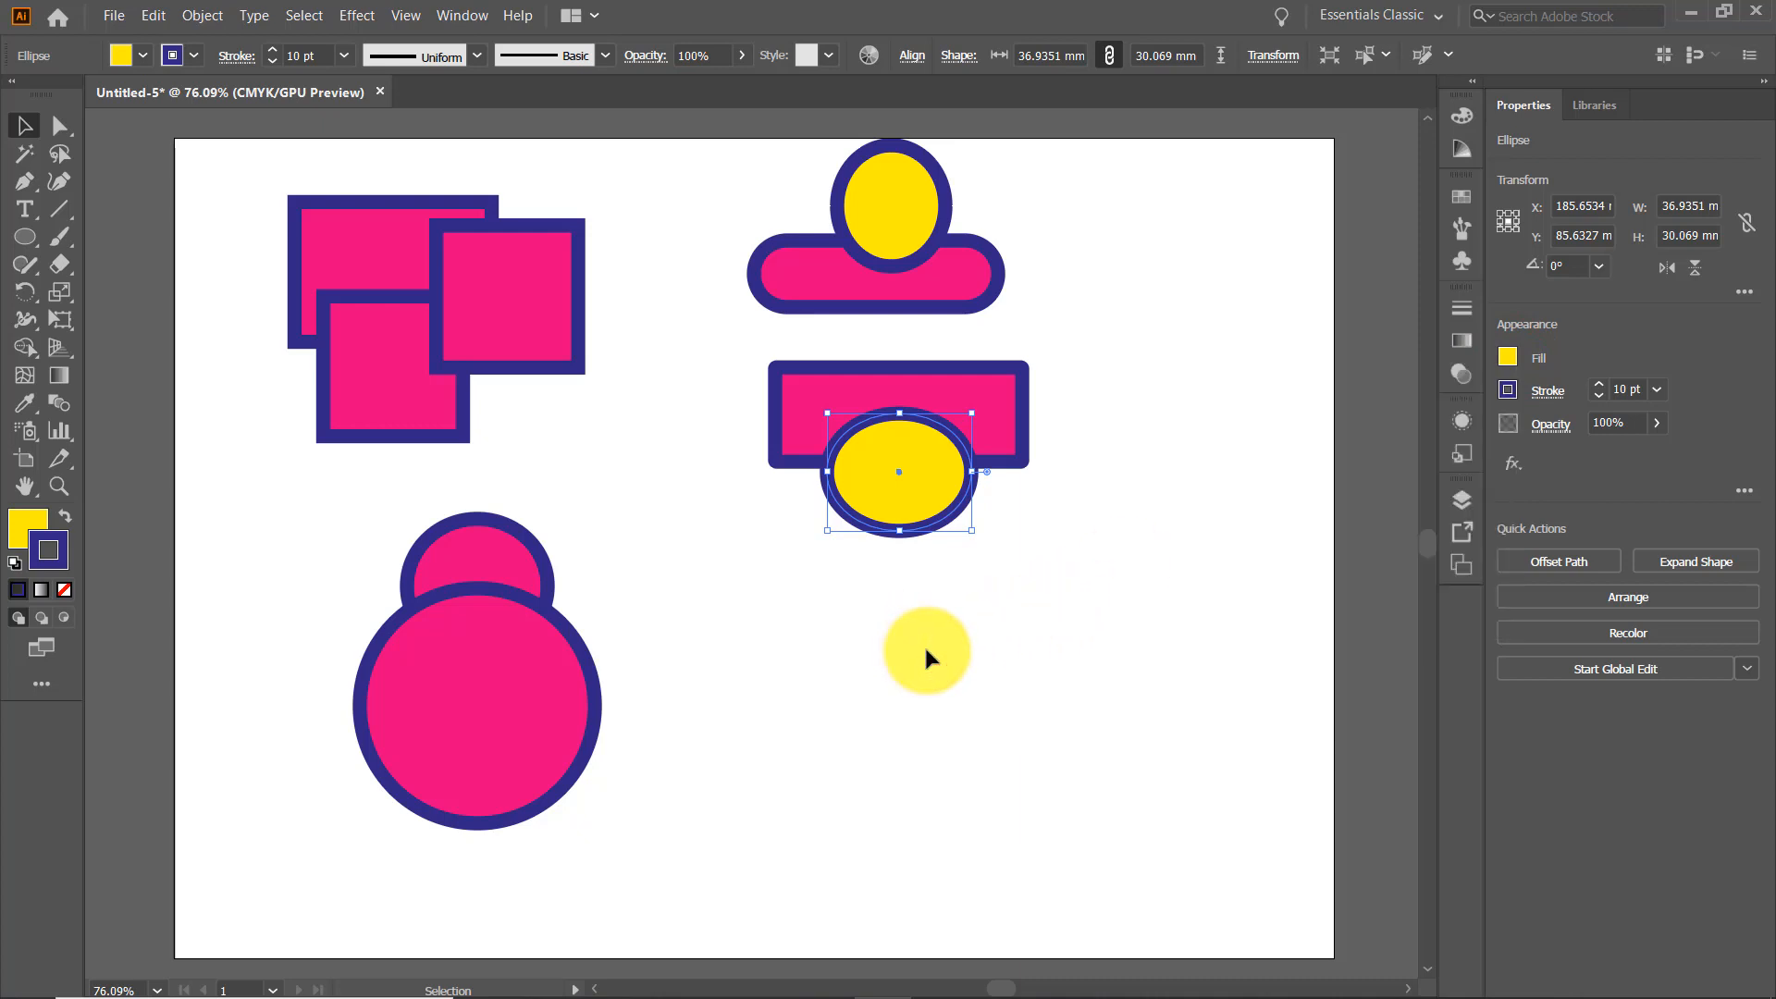
click(841, 857)
- Try dark red, orange-red and pink fills on the ellipse above the pill shape, and delete that ellipse
click(893, 258)
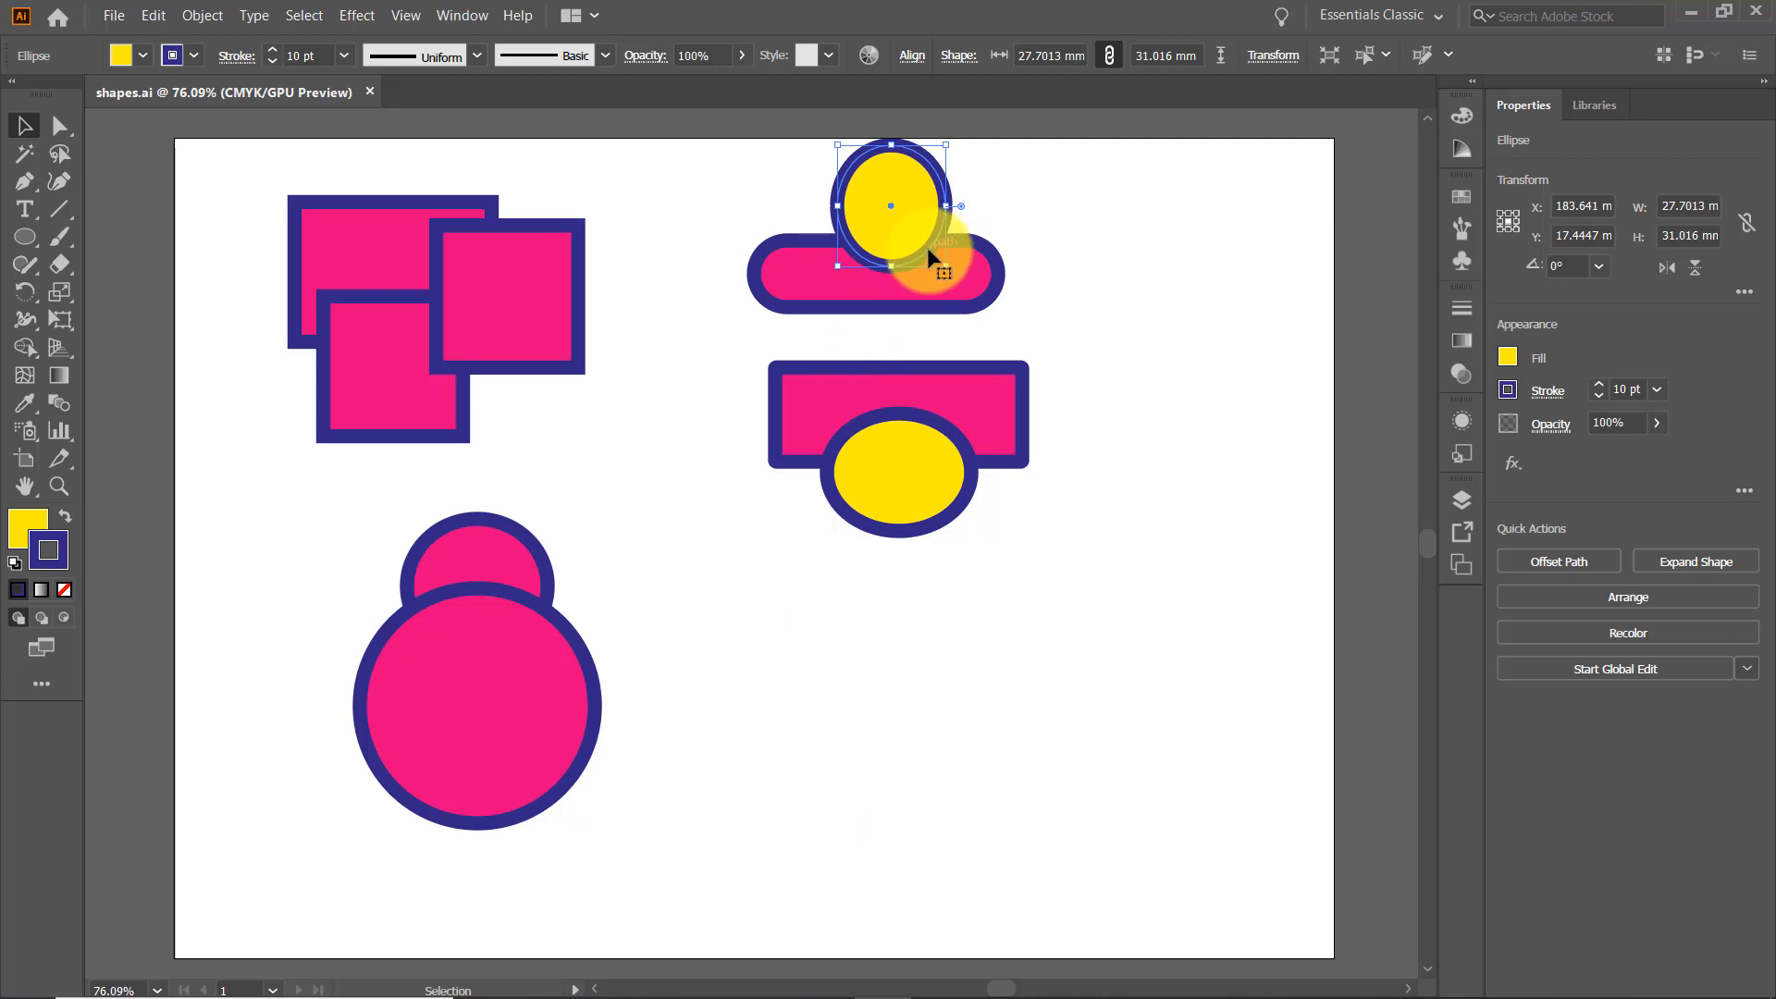
click(1508, 358)
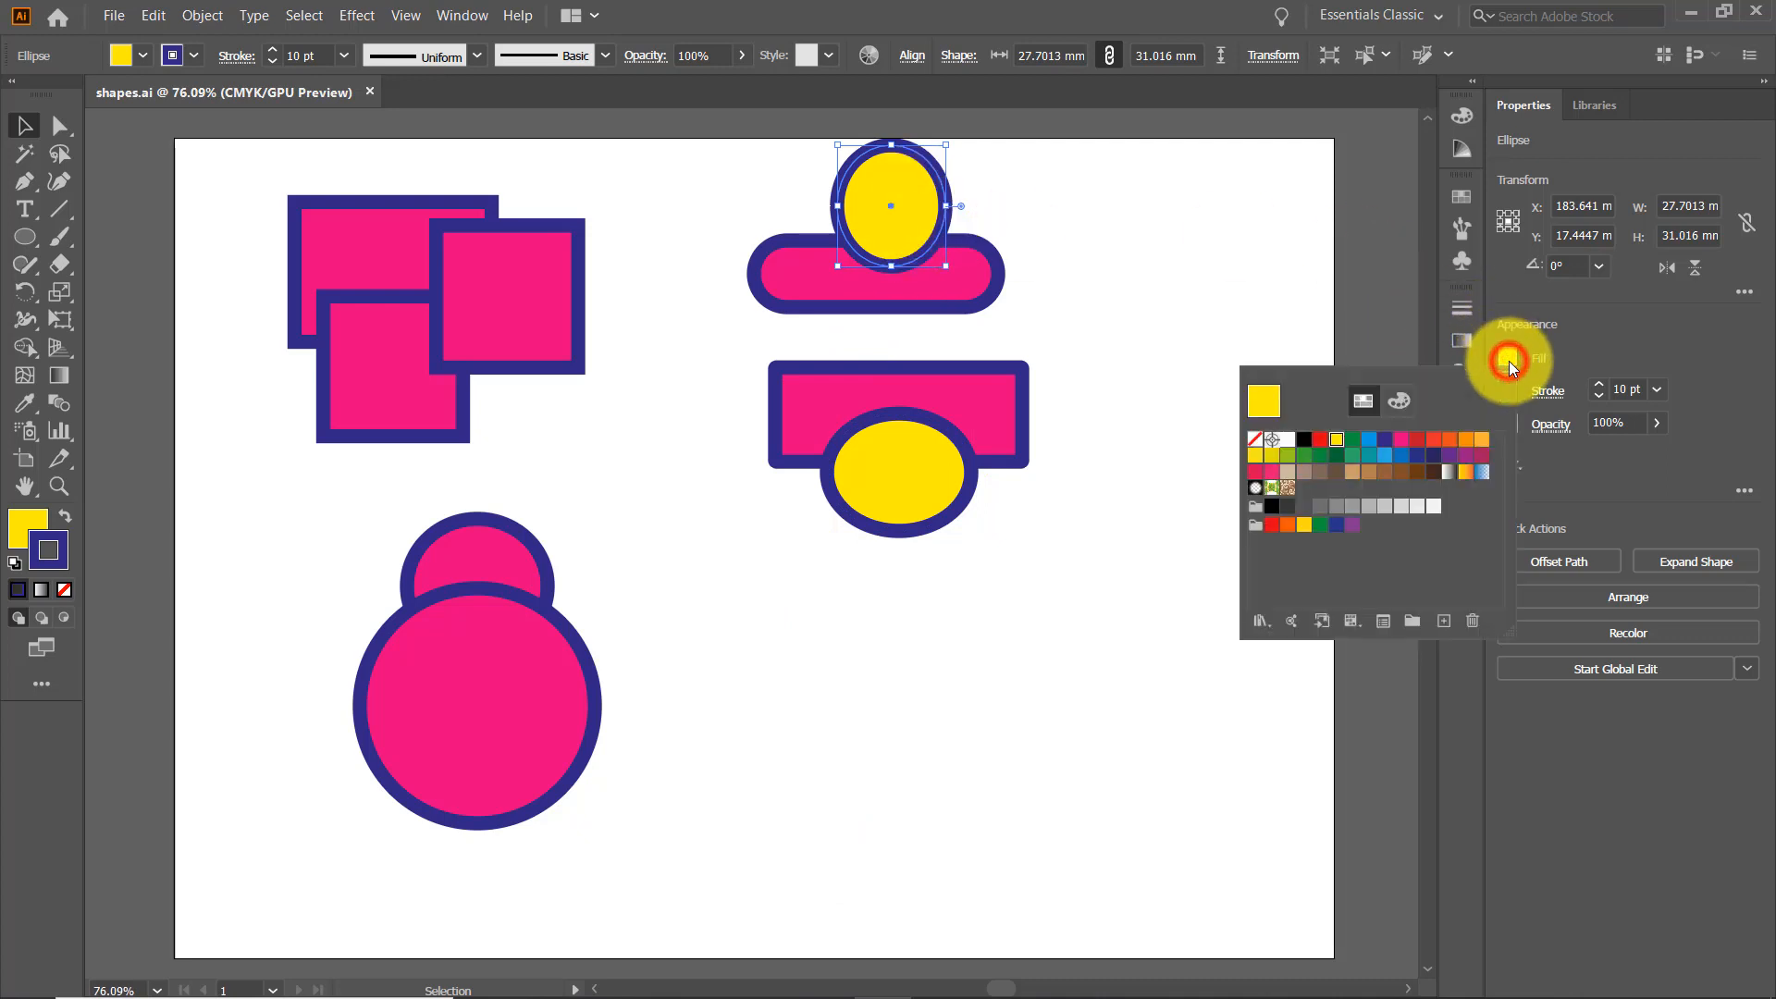
click(1416, 442)
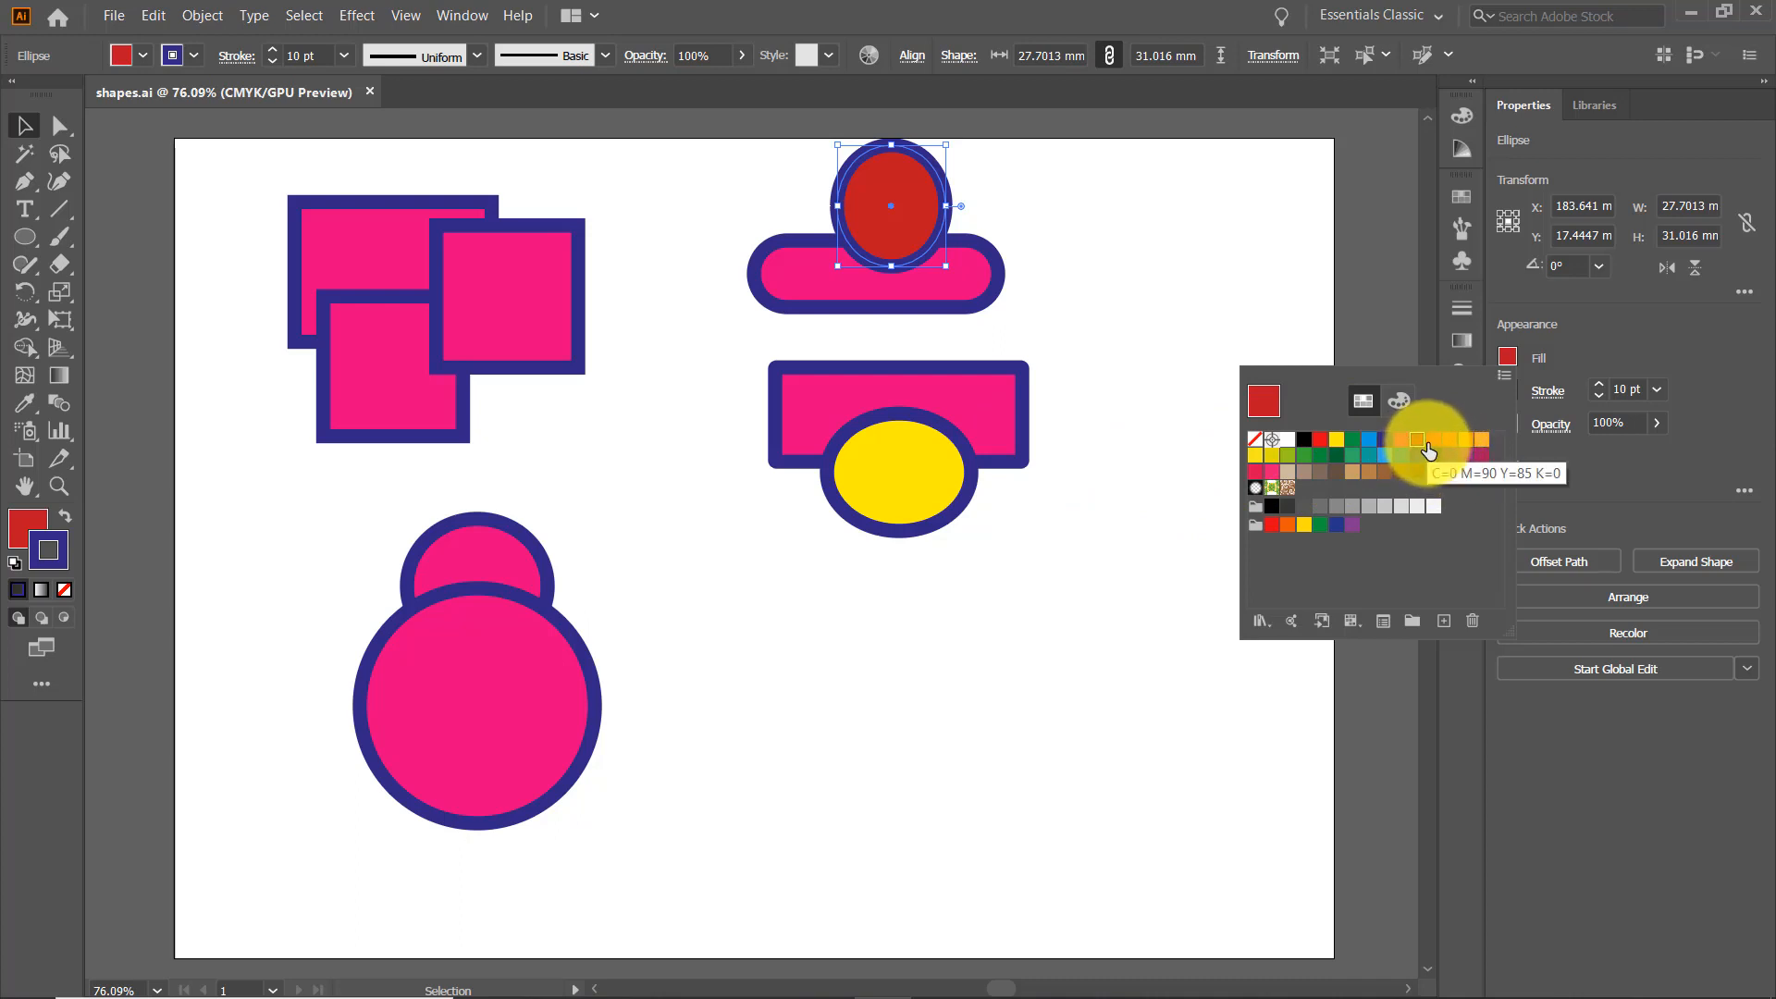
click(1436, 447)
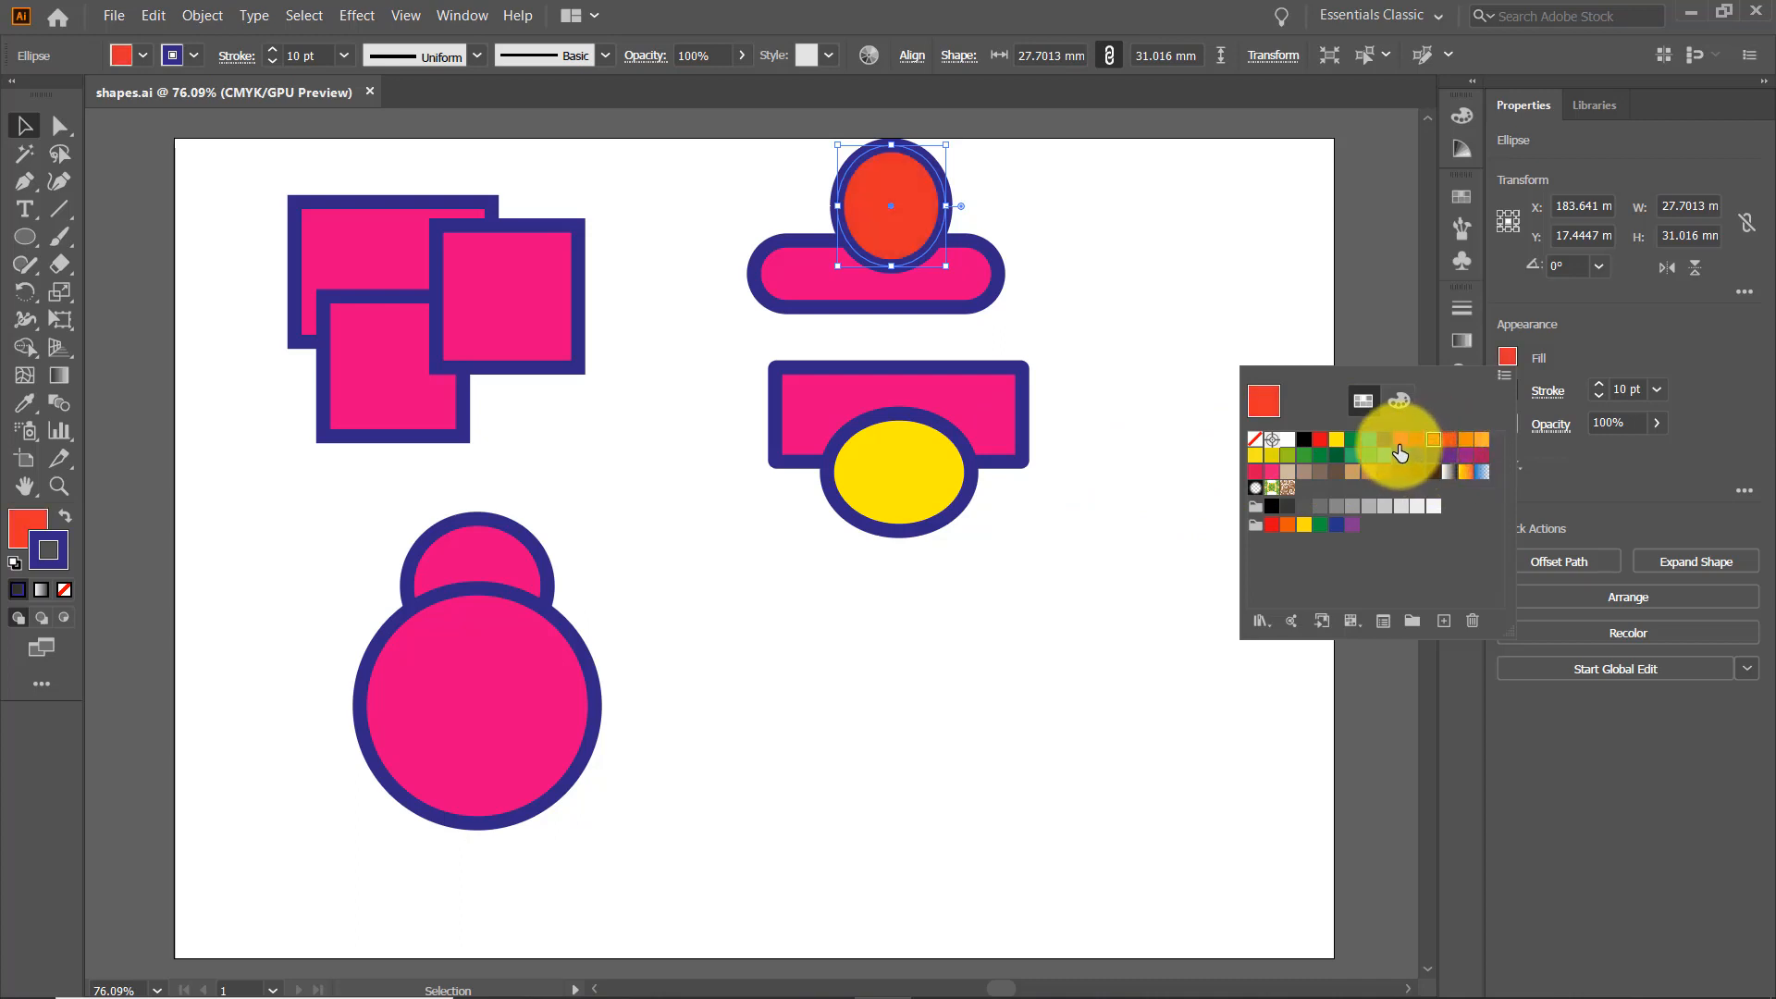
click(1397, 448)
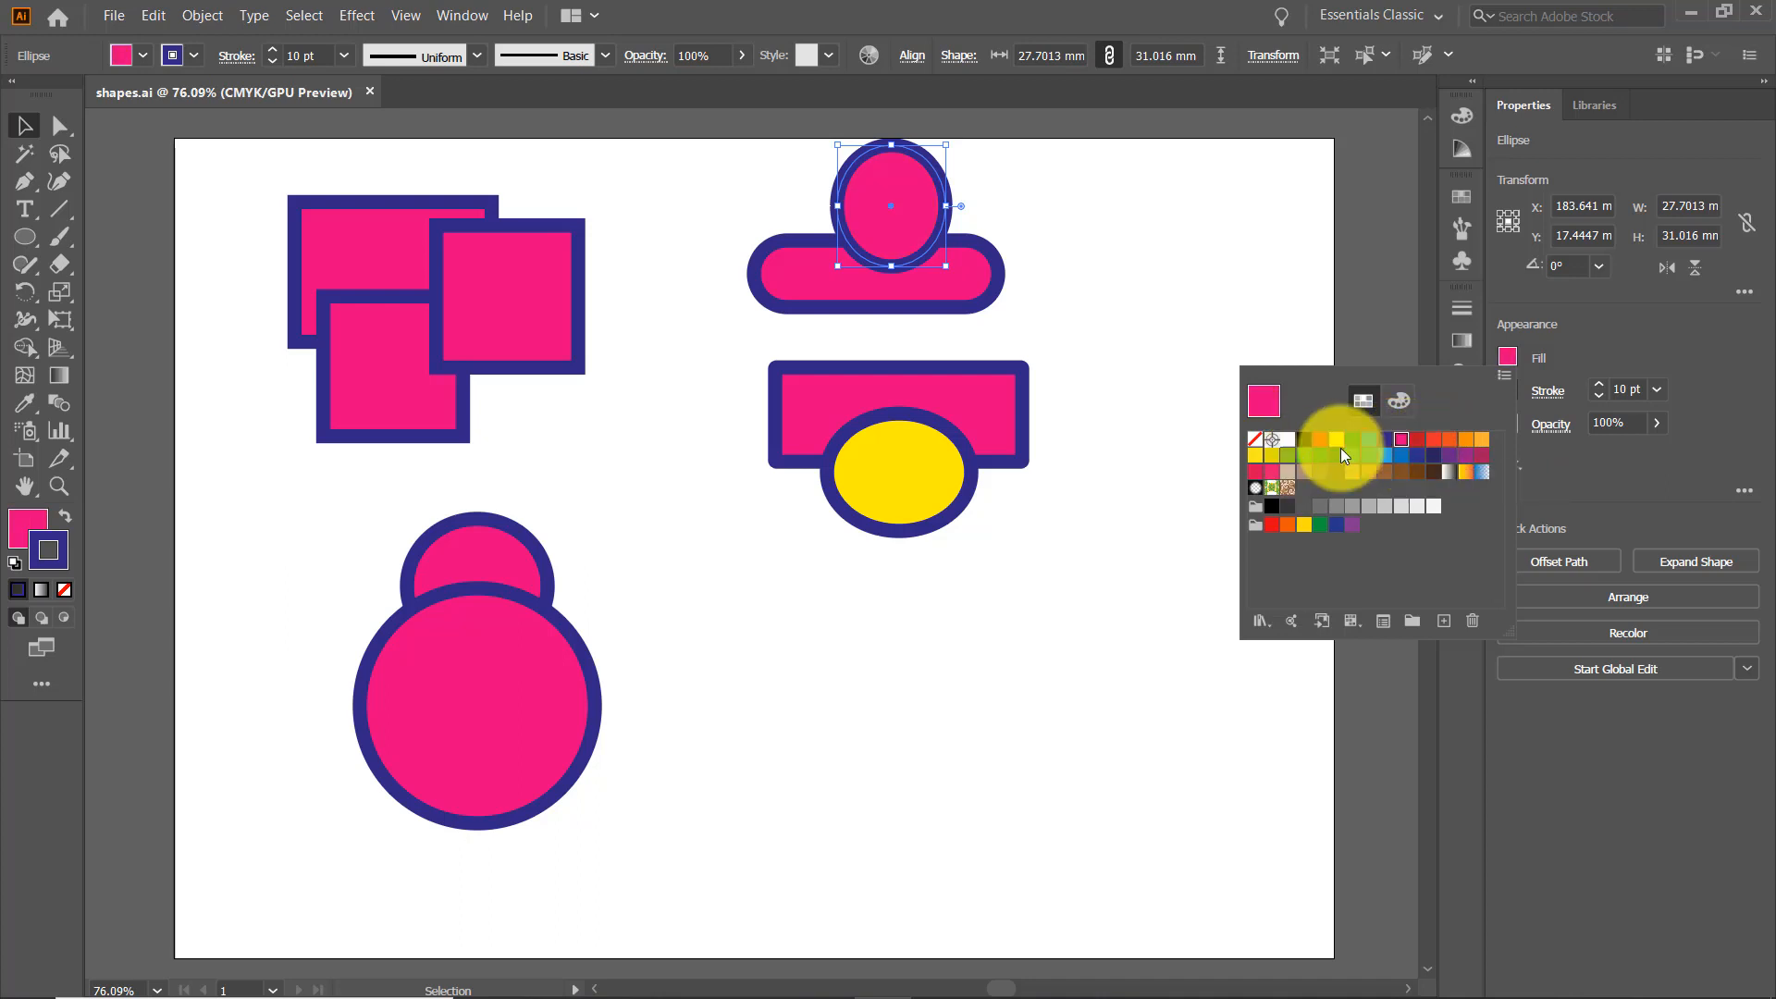
click(1141, 285)
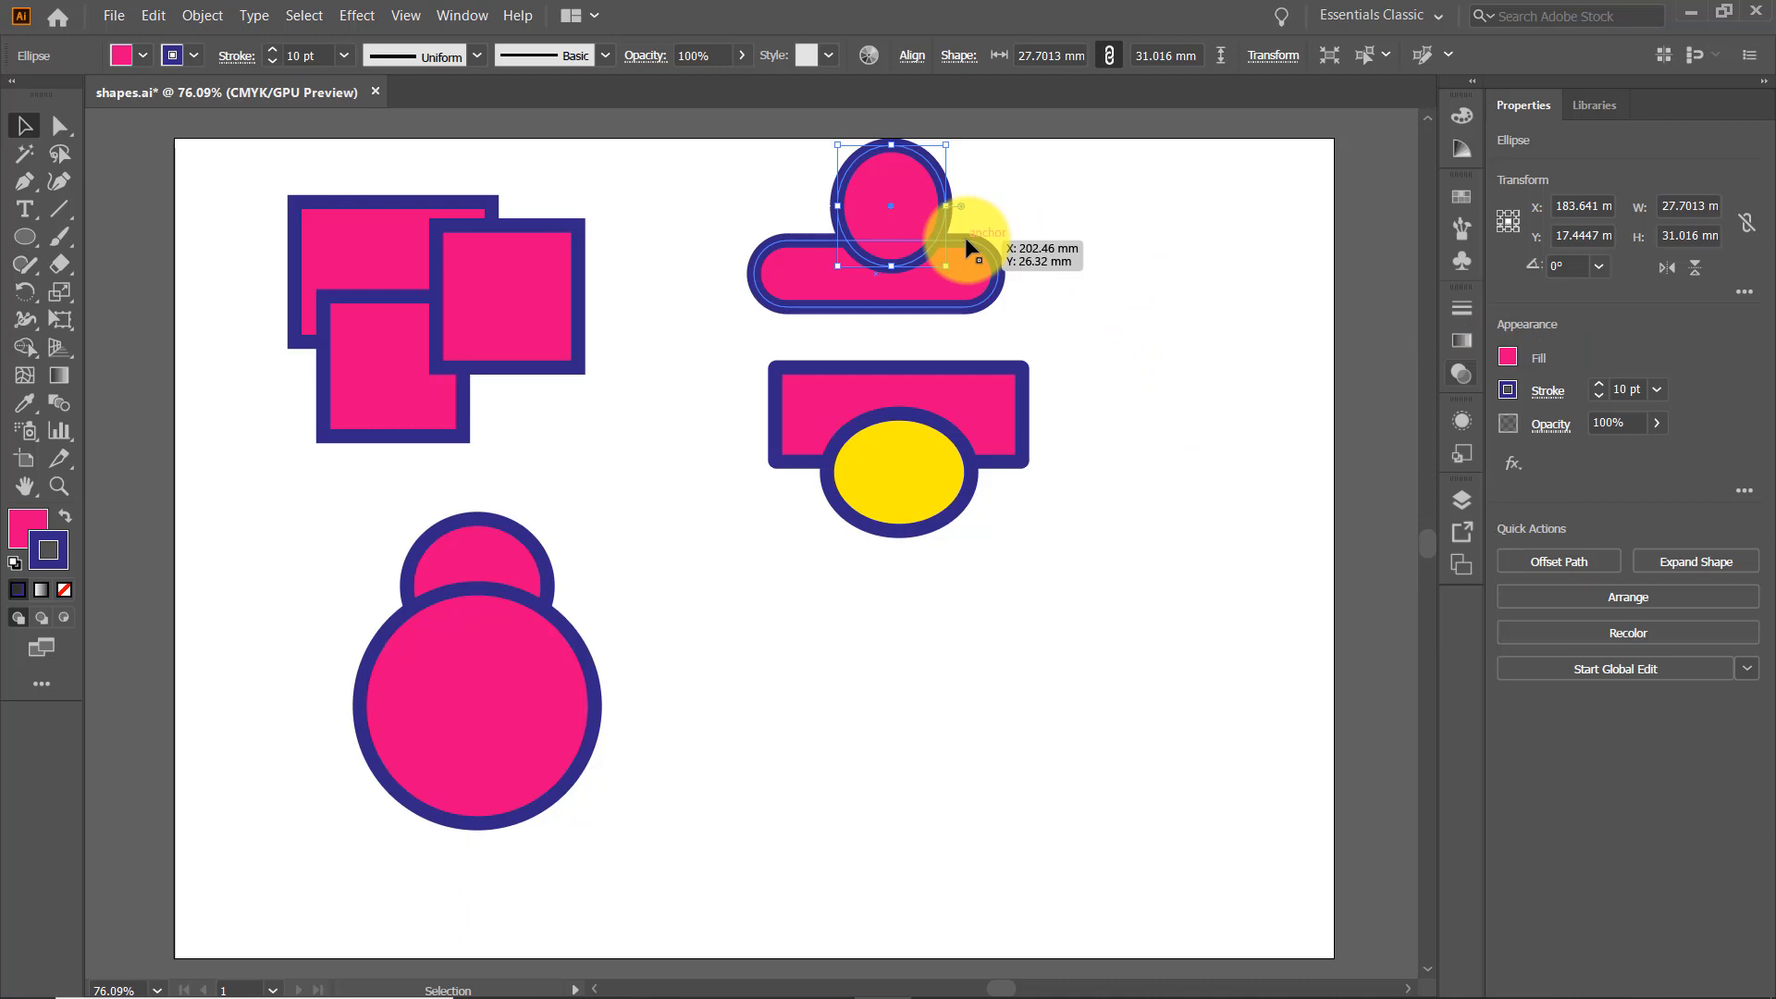
key(Delete)
- Fill the ellipse over the lower rounded rectangle with pink after trying dark red and orange-red swatches
click(896, 430)
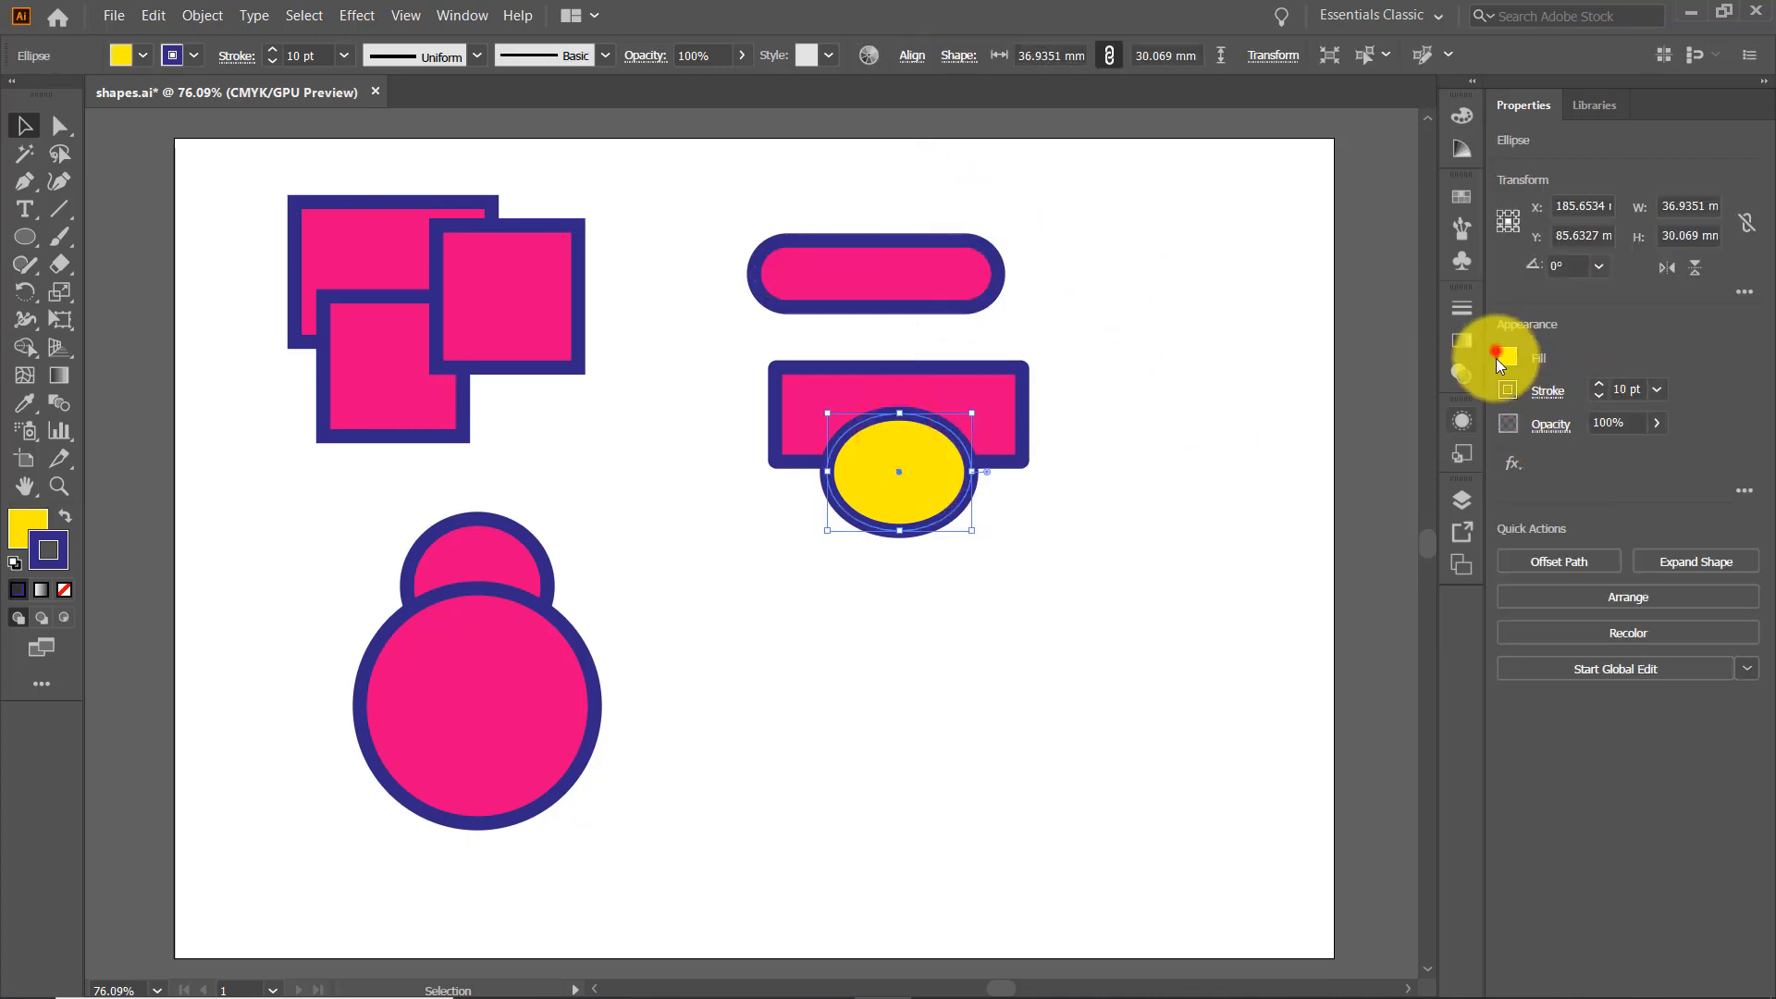
click(1507, 358)
click(1415, 443)
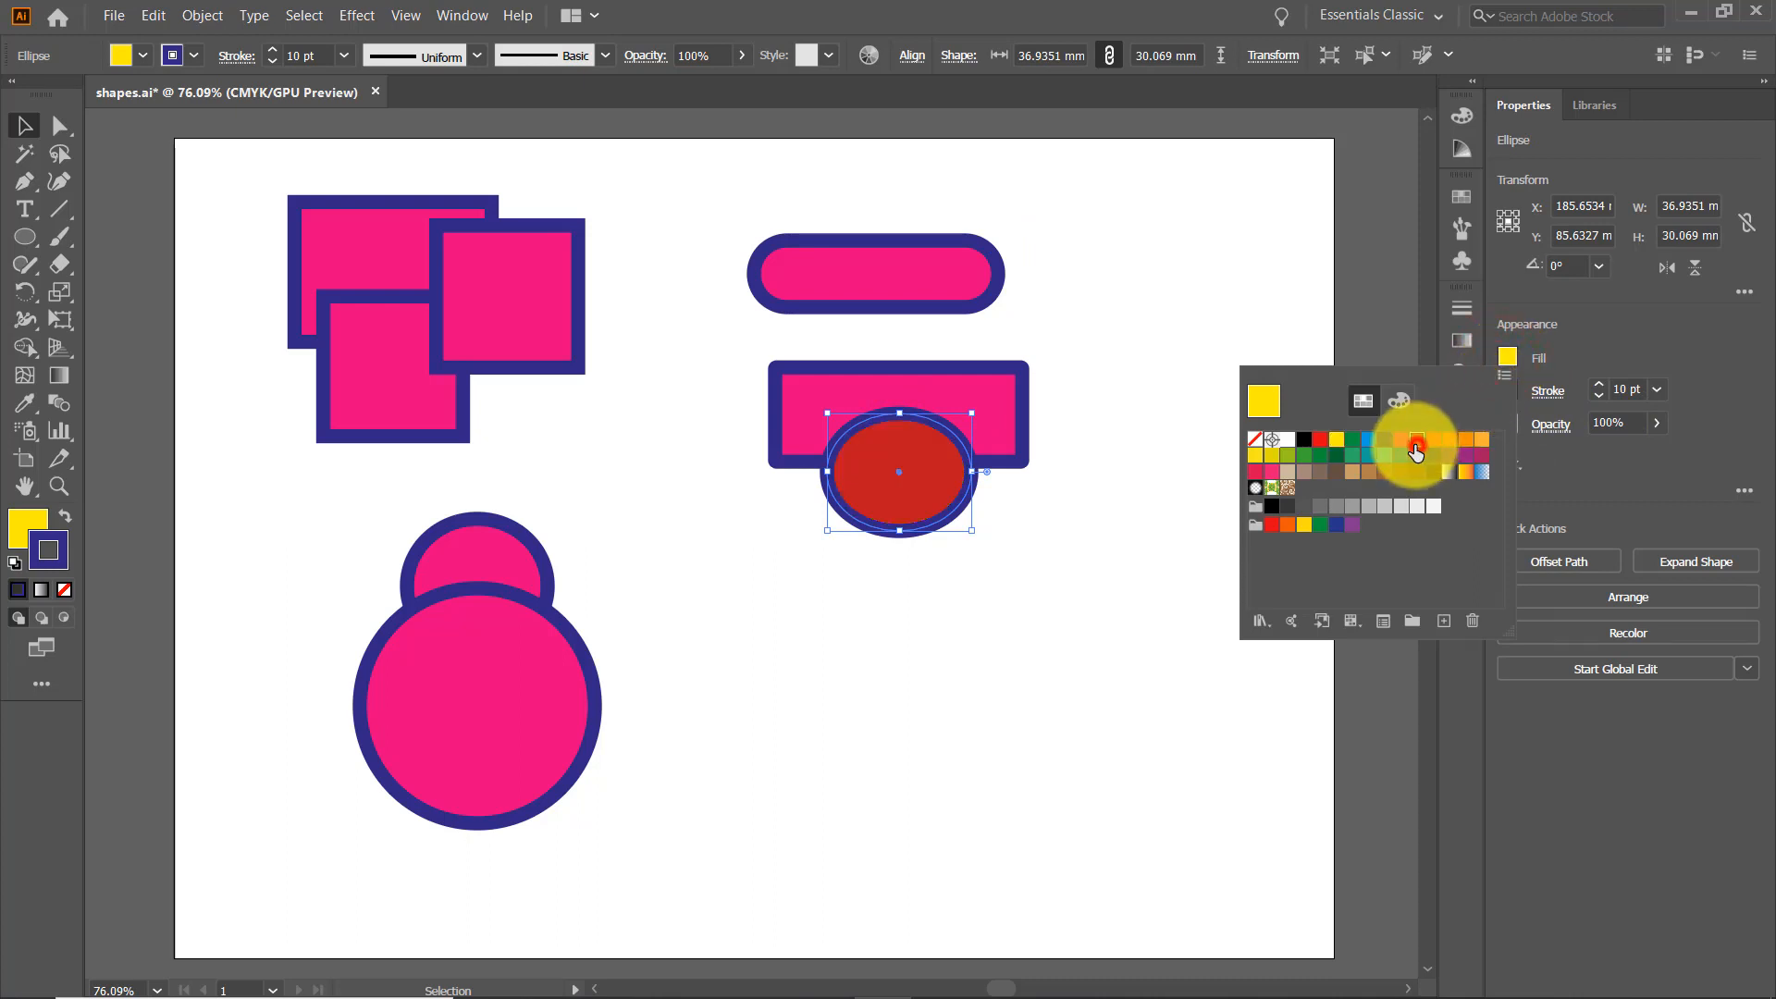
click(1433, 441)
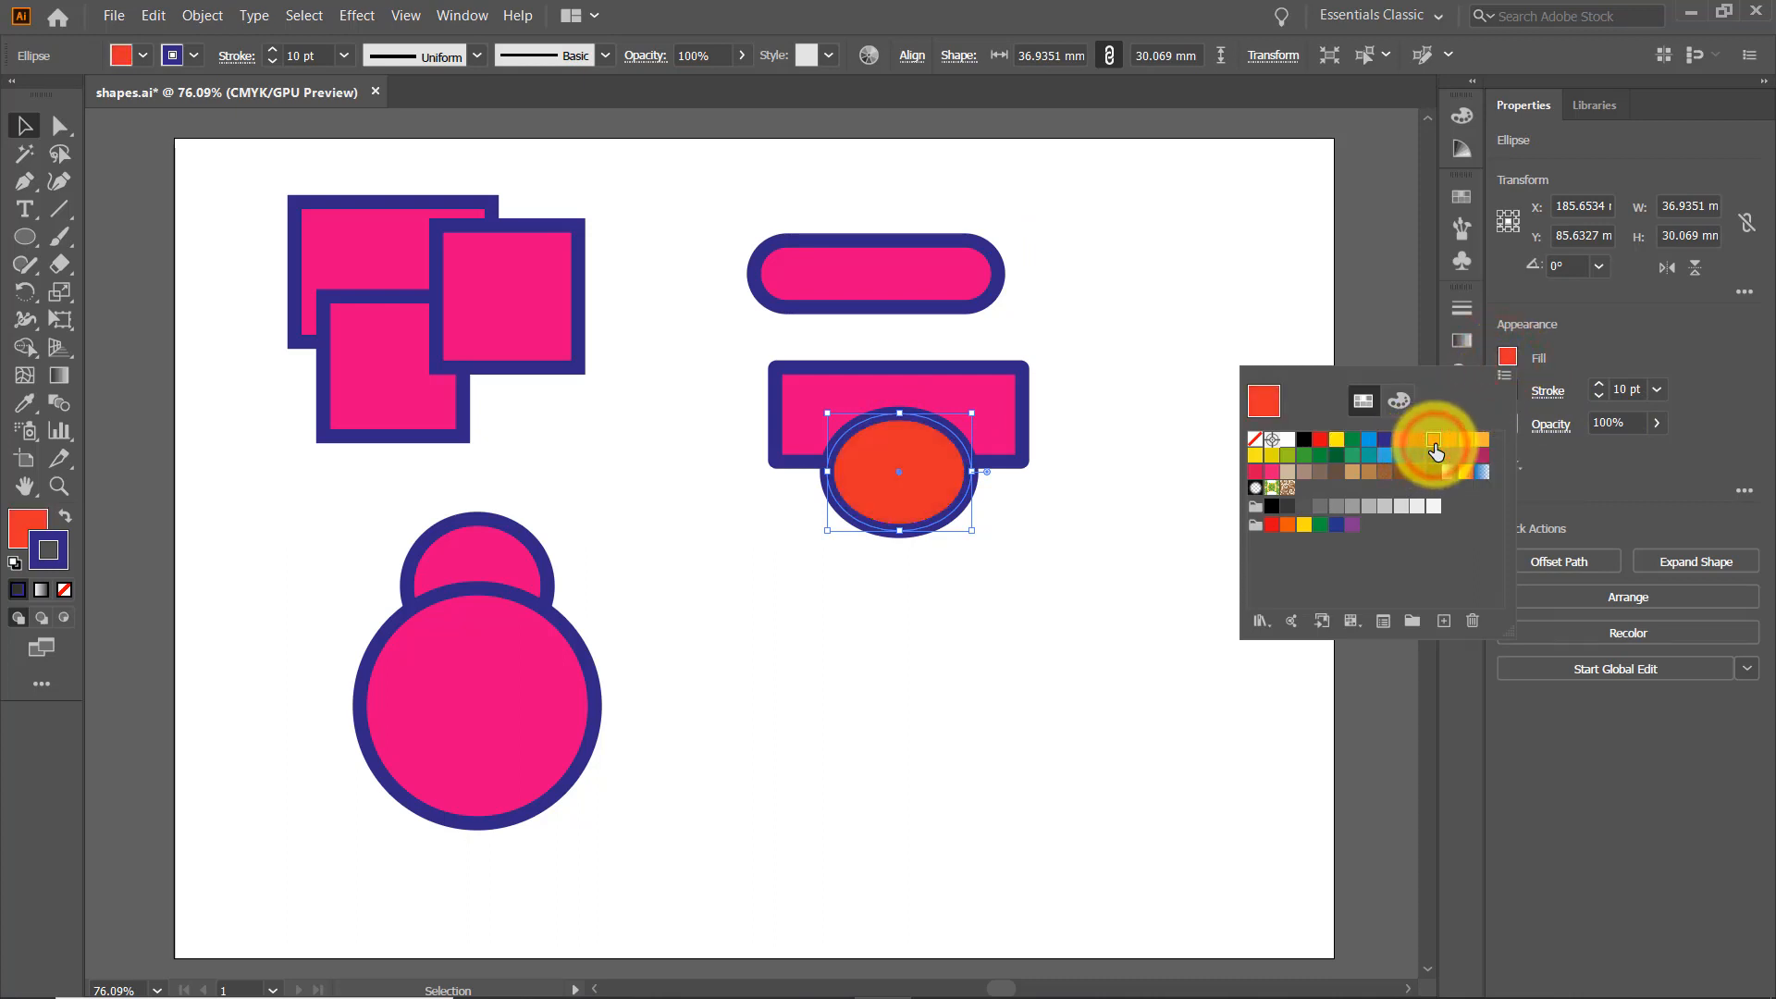
click(1403, 441)
click(1073, 567)
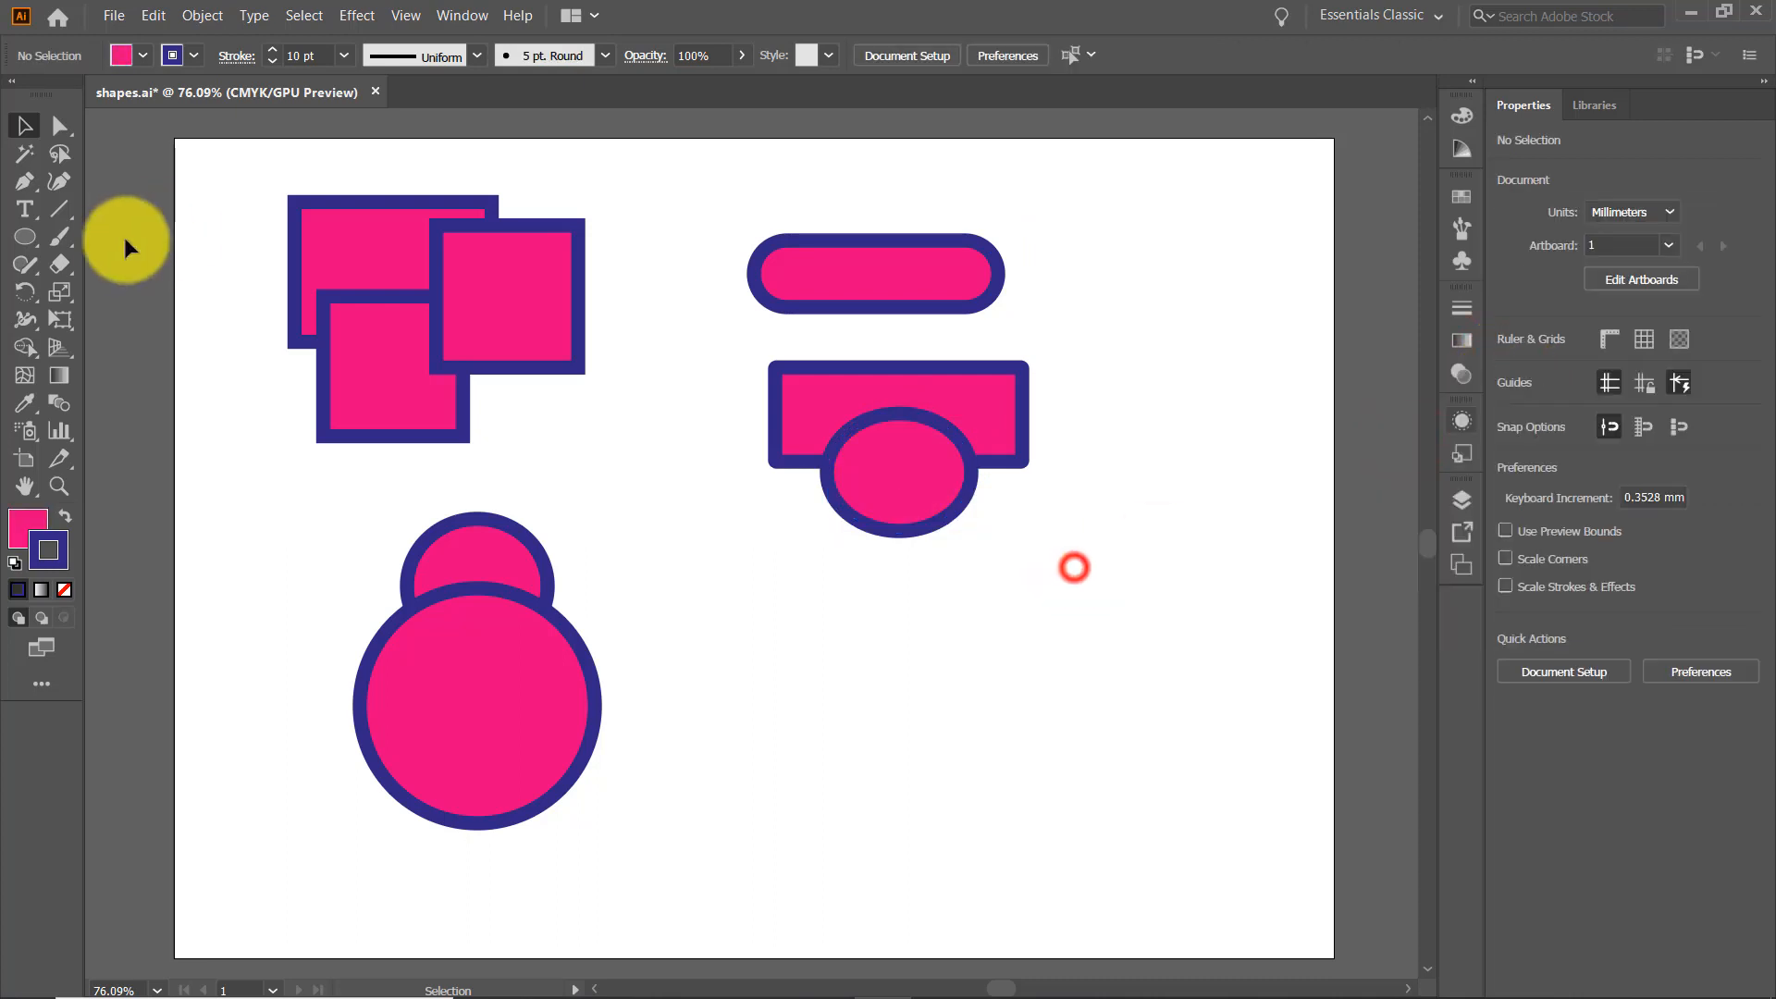
- Draw a tilted pentagon about 56 by 55 mm beside the large circle with the Polygon tool
click(37, 242)
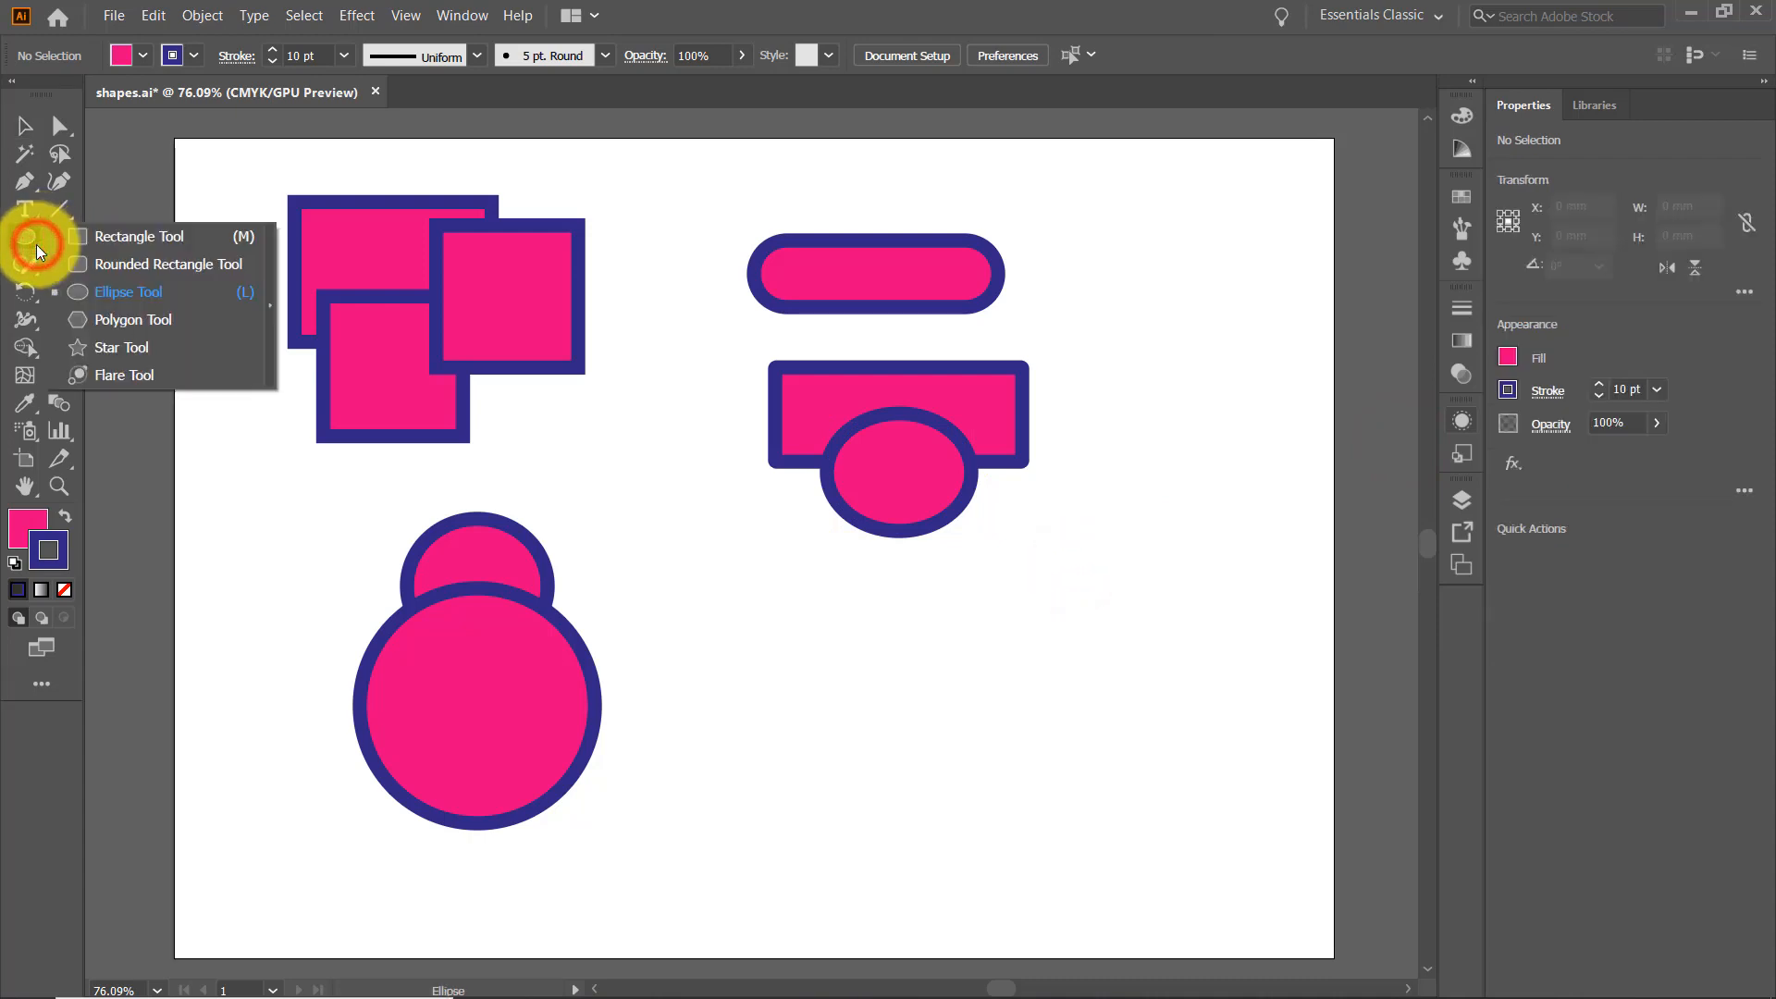
click(150, 315)
drag(764, 621, 837, 709)
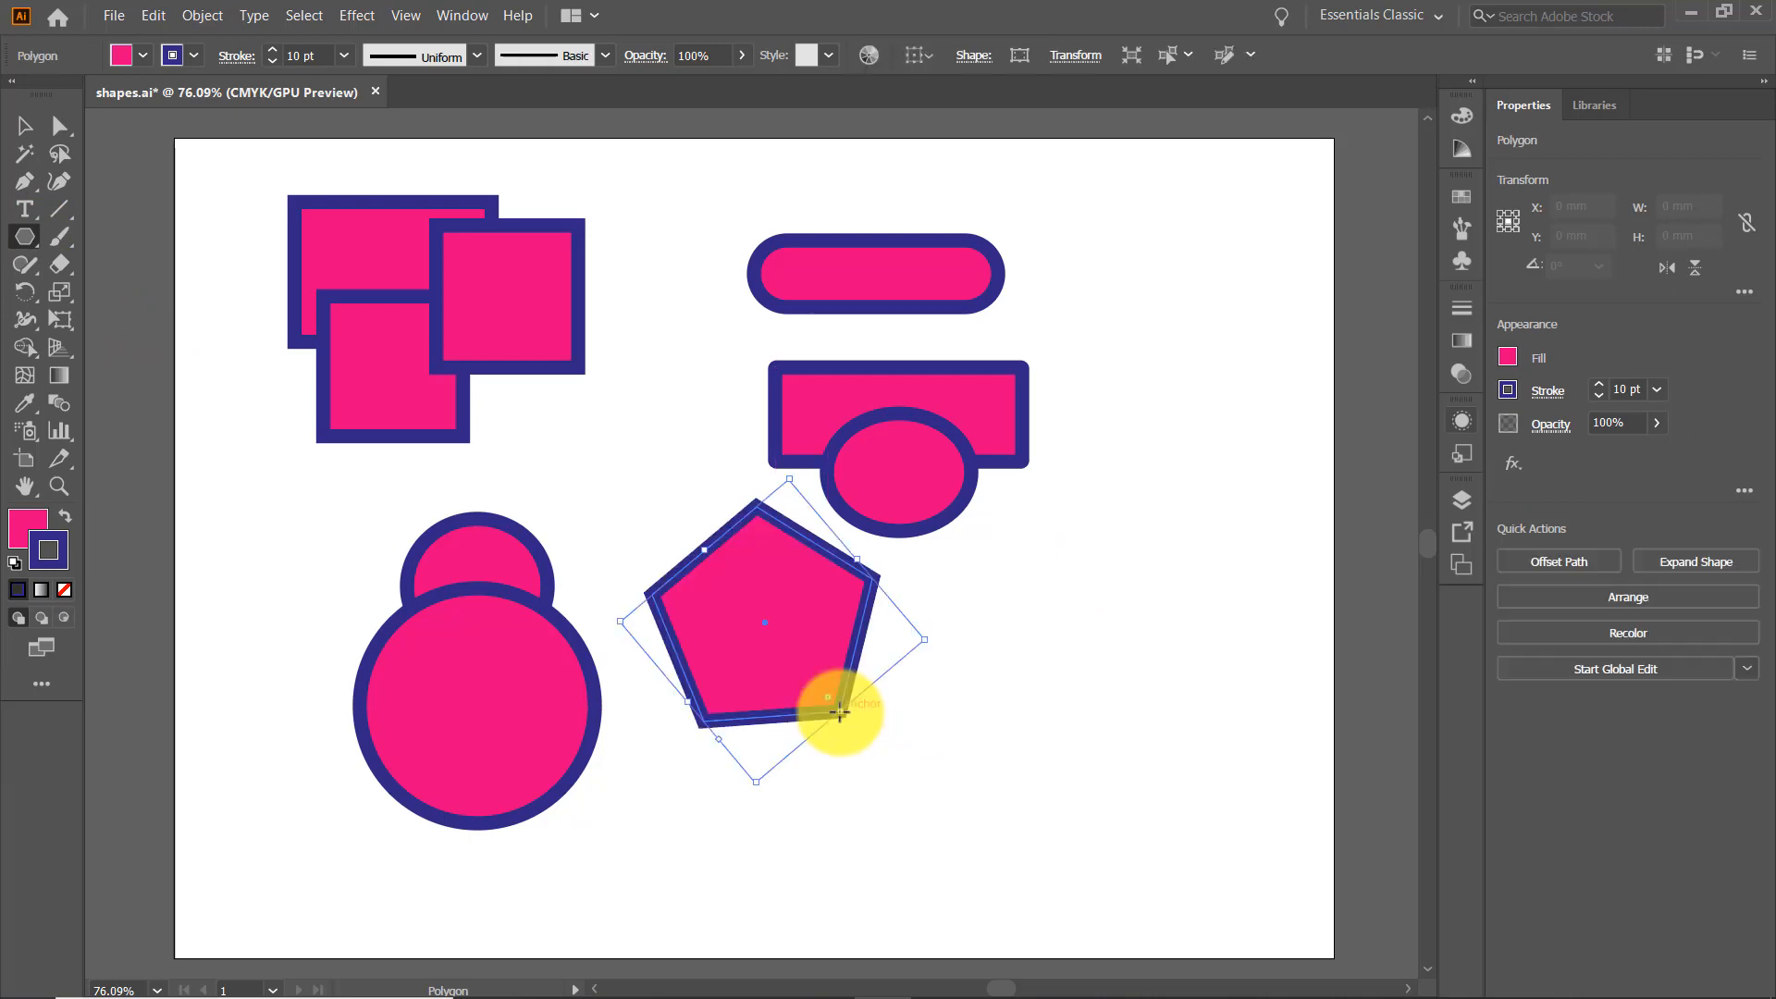
- Create a nine-sided polygon with a 29.7391 mm radius beside the pentagon, and delete it
click(1058, 615)
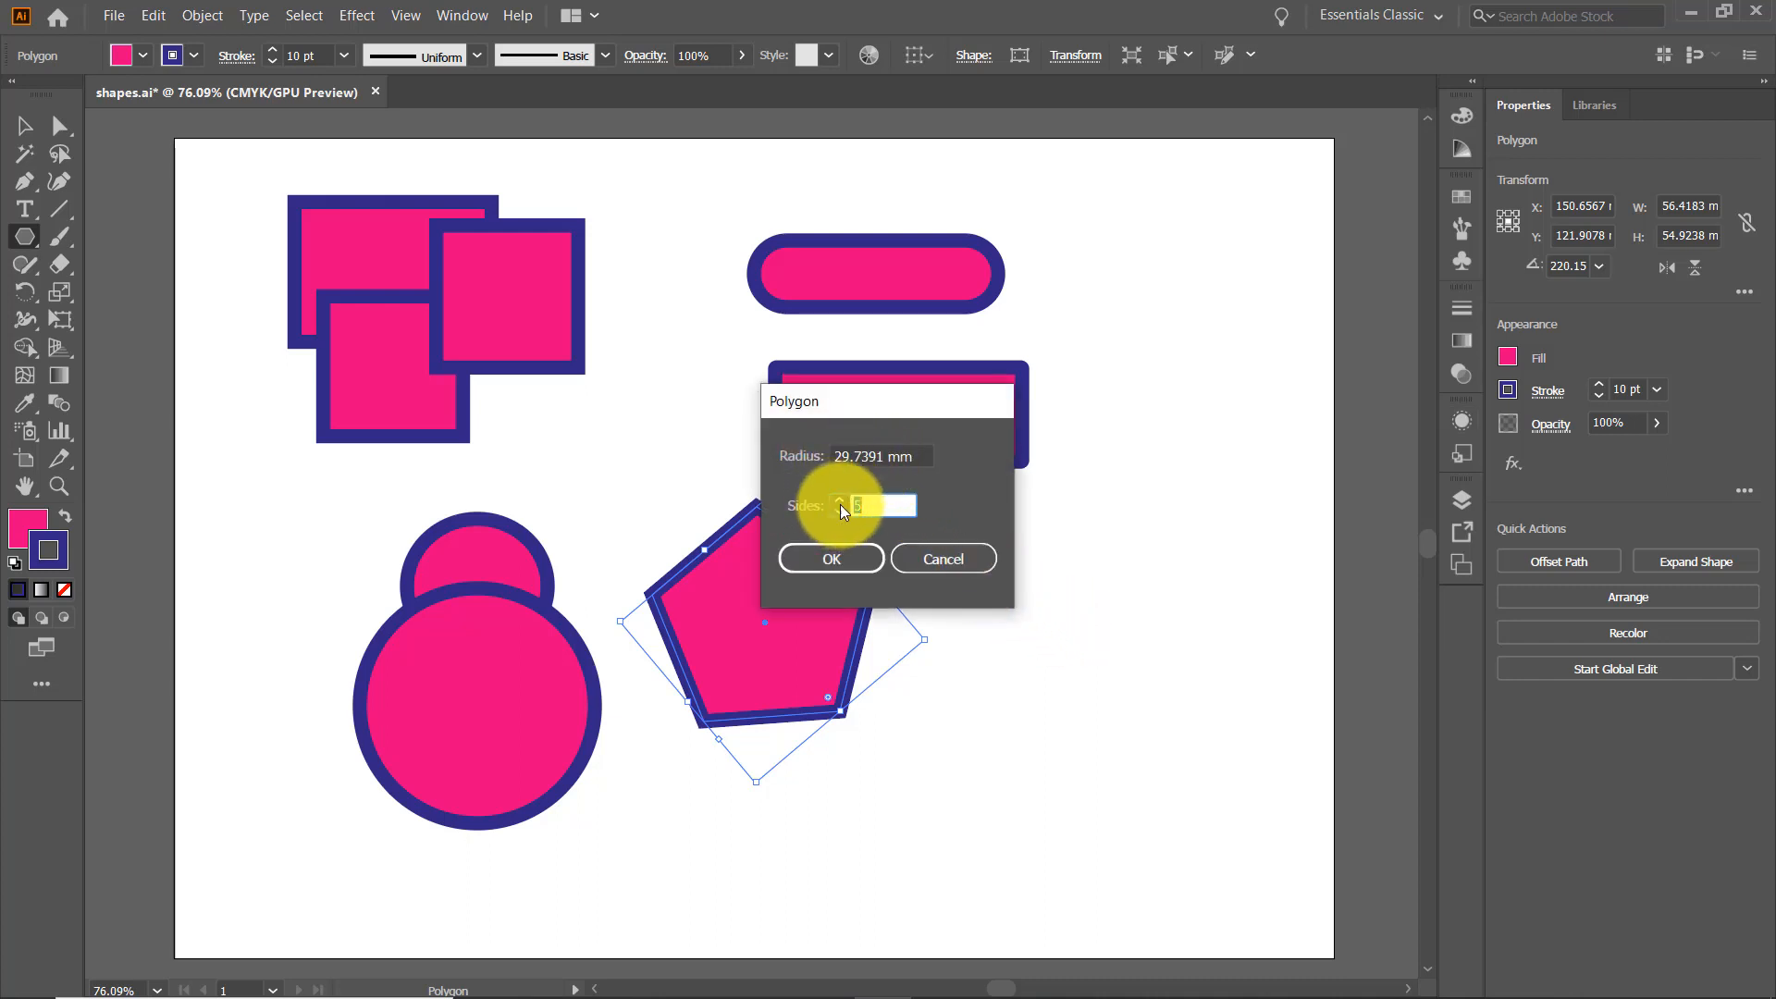
text(9)
click(852, 553)
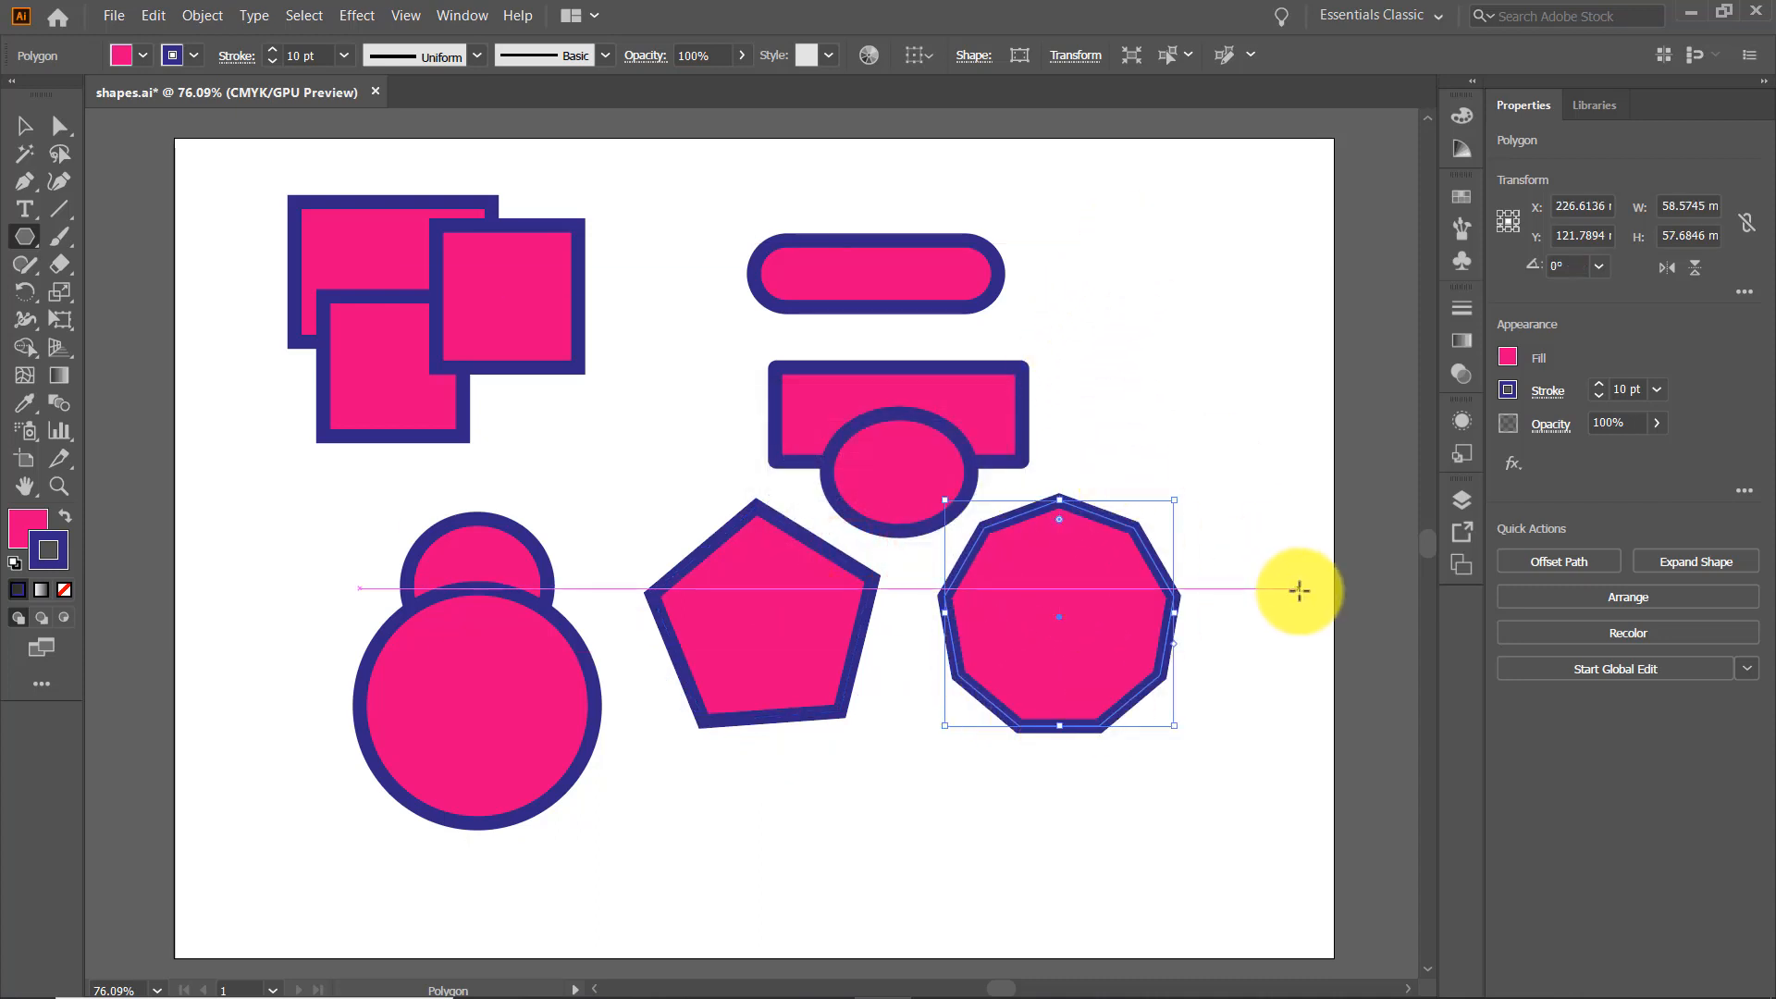
key(Delete)
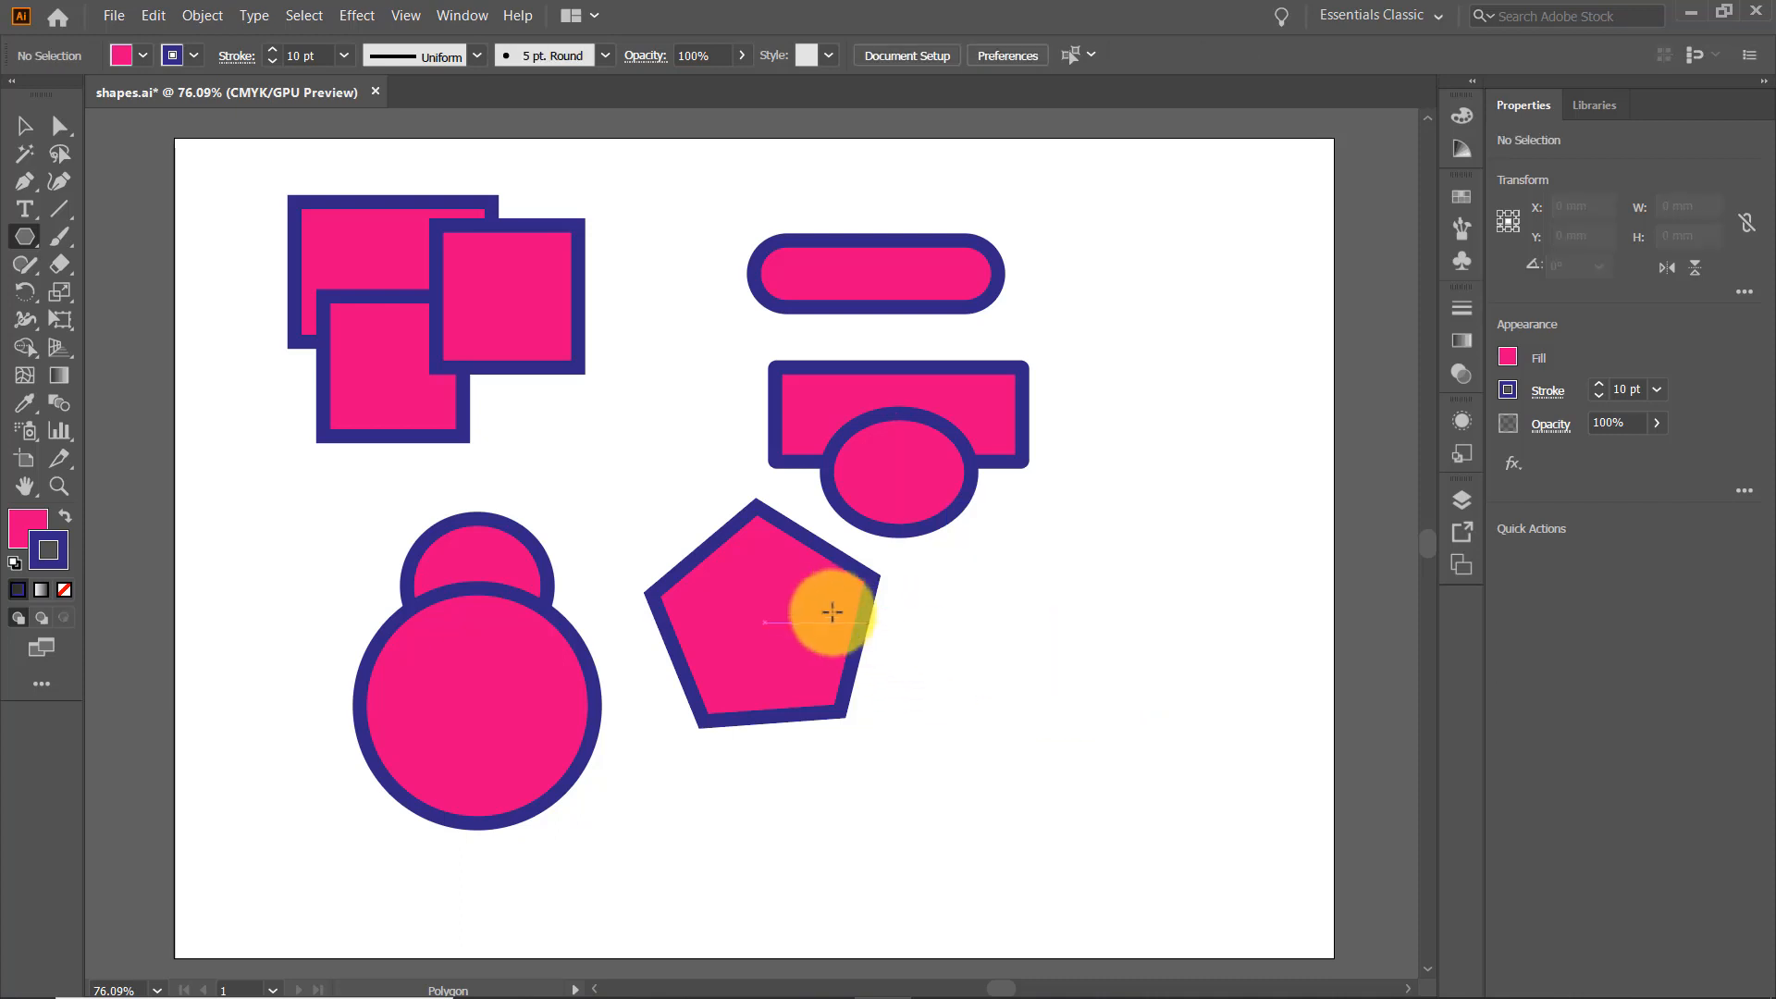
- Delete the pentagon beside the large circle
click(20, 129)
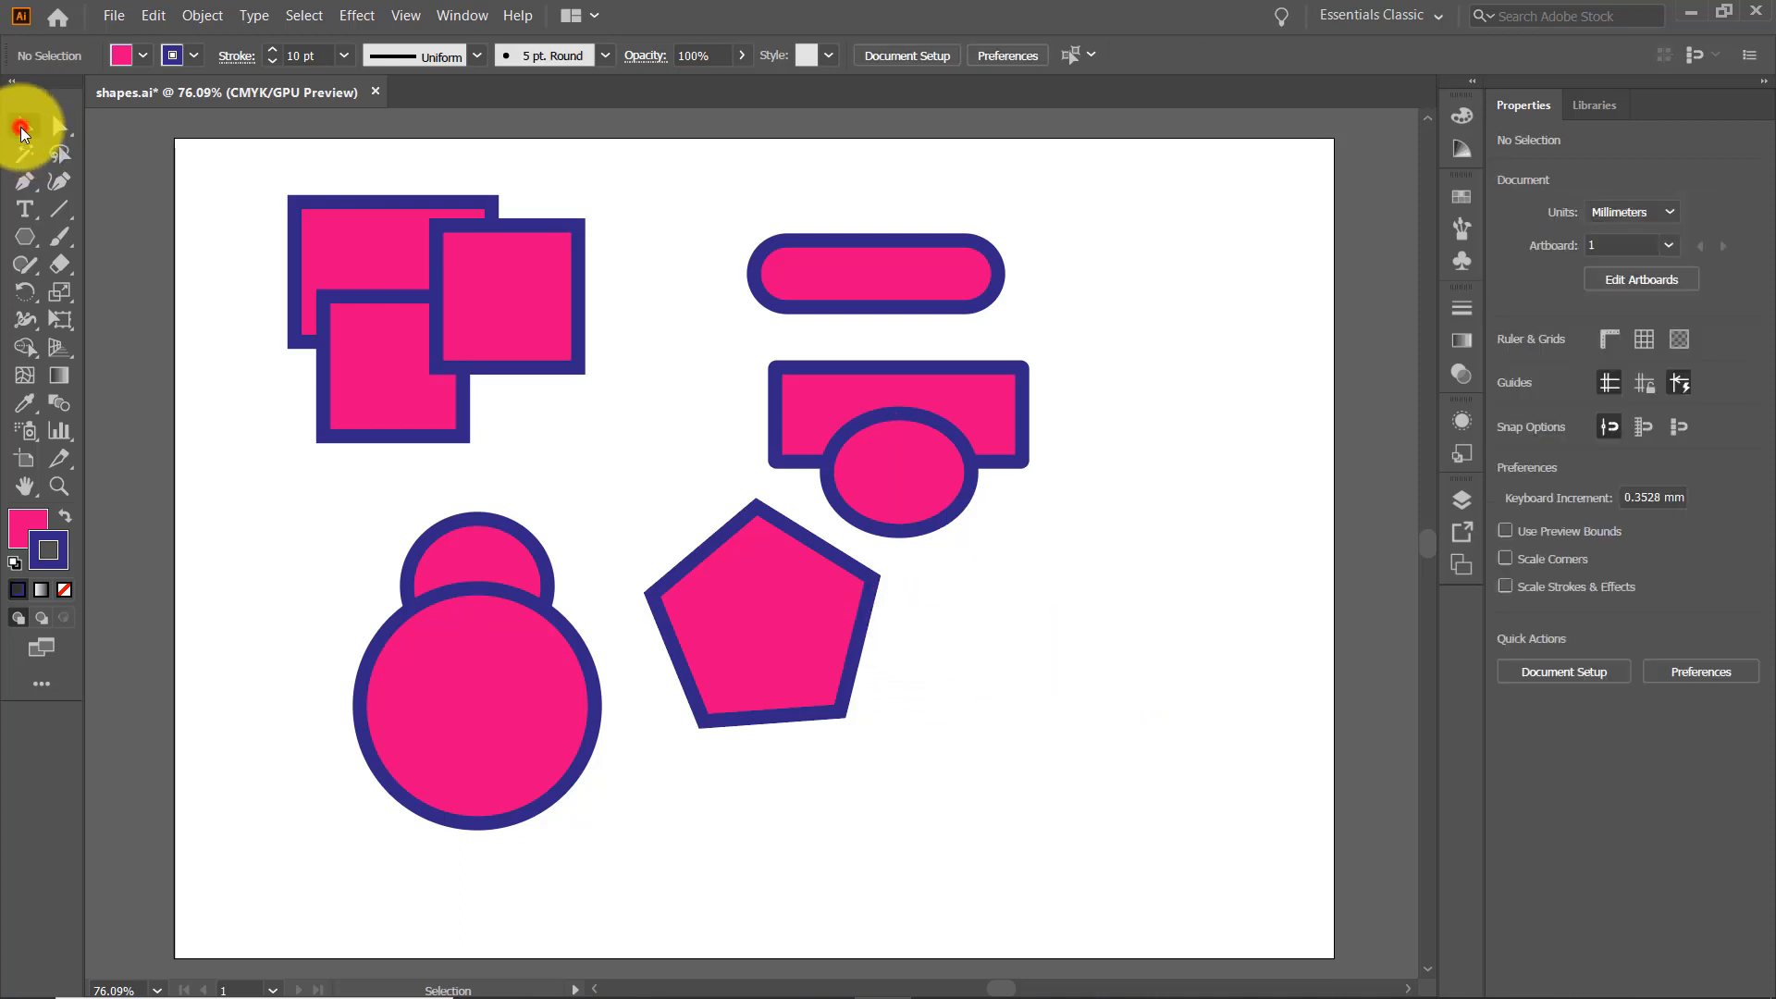
click(797, 531)
key(Delete)
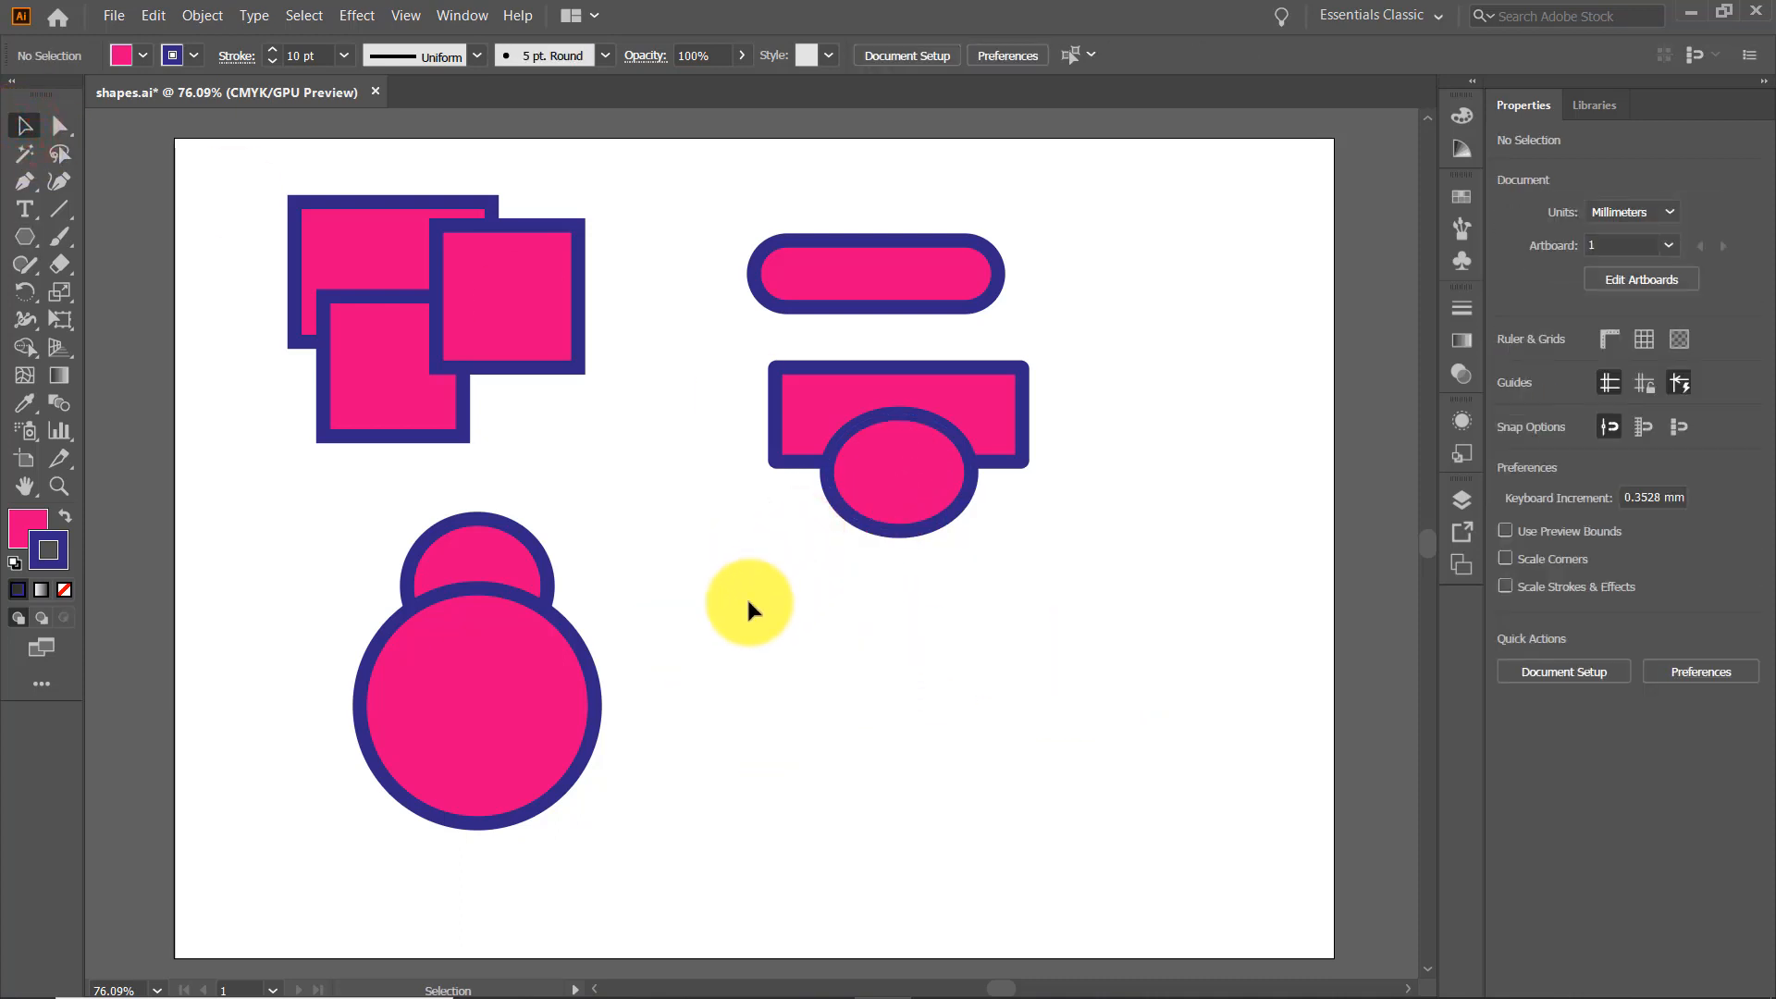
- Draw a polygon about 75 by 74 mm beside the large circle, varying its number of sides while drawing and ending with nine
click(25, 240)
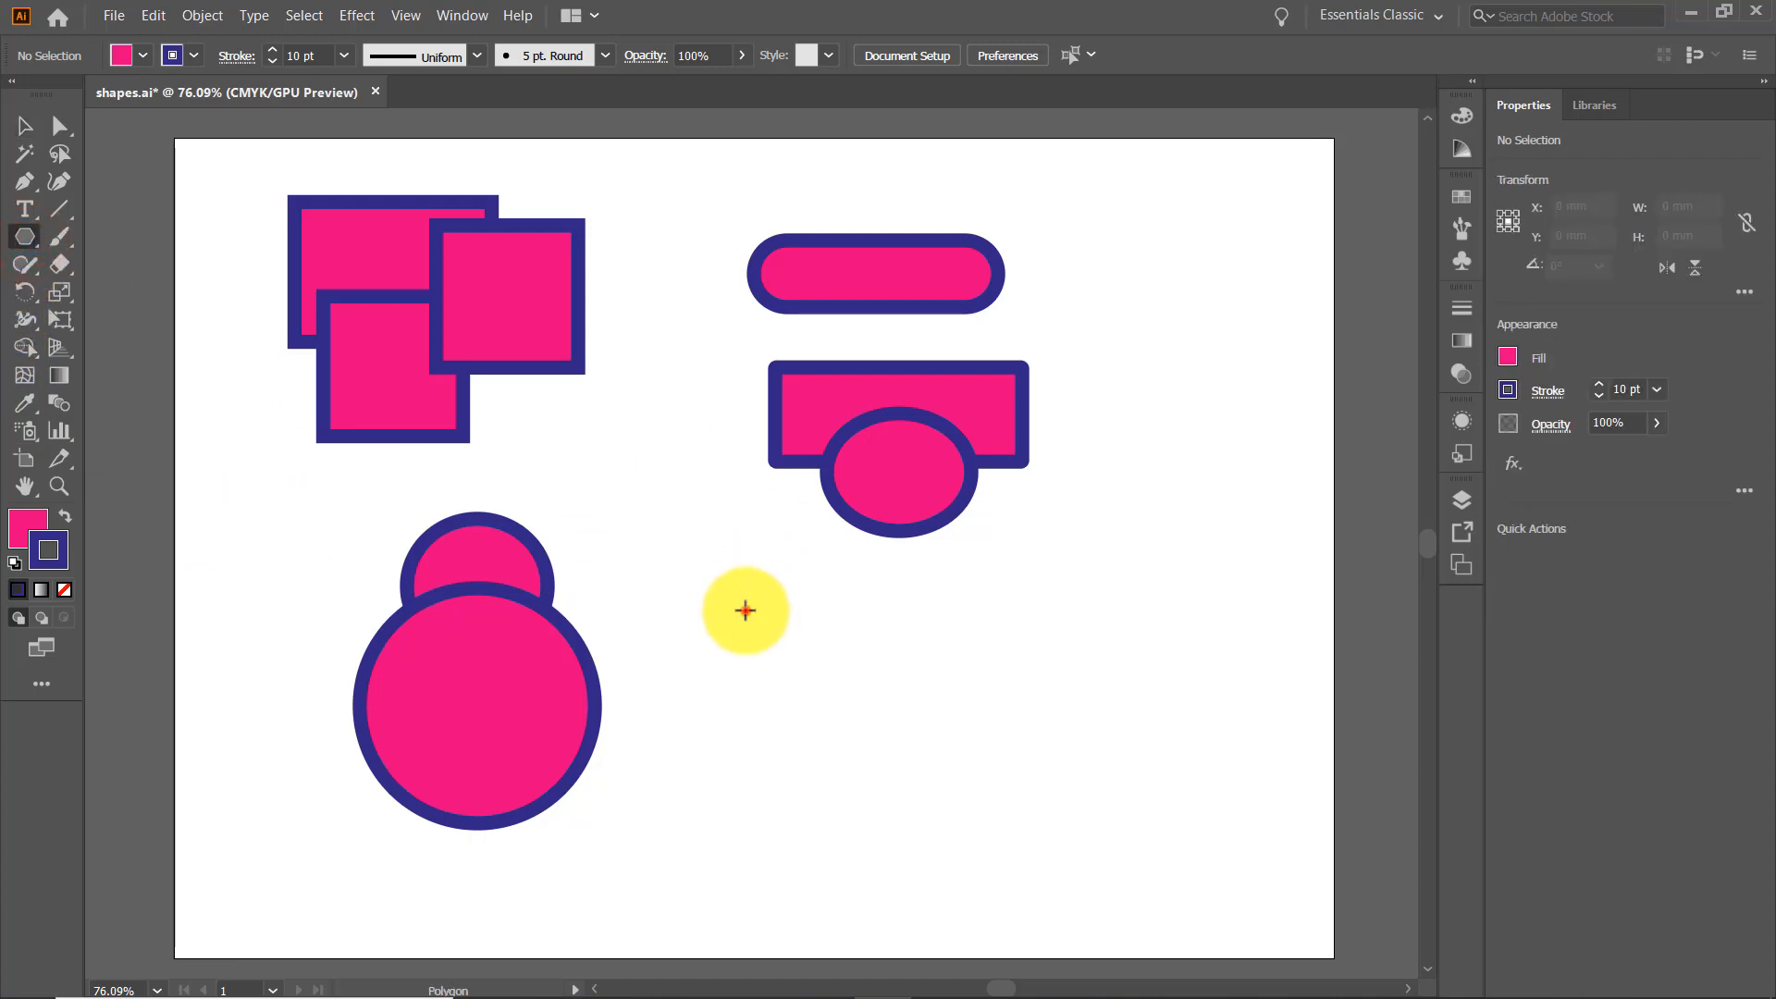
mouse_move(746, 611)
mouse_down()
mouse_move(796, 693)
mouse_move(842, 723)
mouse_up()
key(Up)
key(Up)
key(Up)
key(Down)
key(Down)
key(Down)
key(Down)
key(Down)
key(Down)
key(Up)
key(Up)
key(Up)
key(Up)
key(Up)
key(Up)
key(Up)
key(Down)
key(Down)
key(Up)
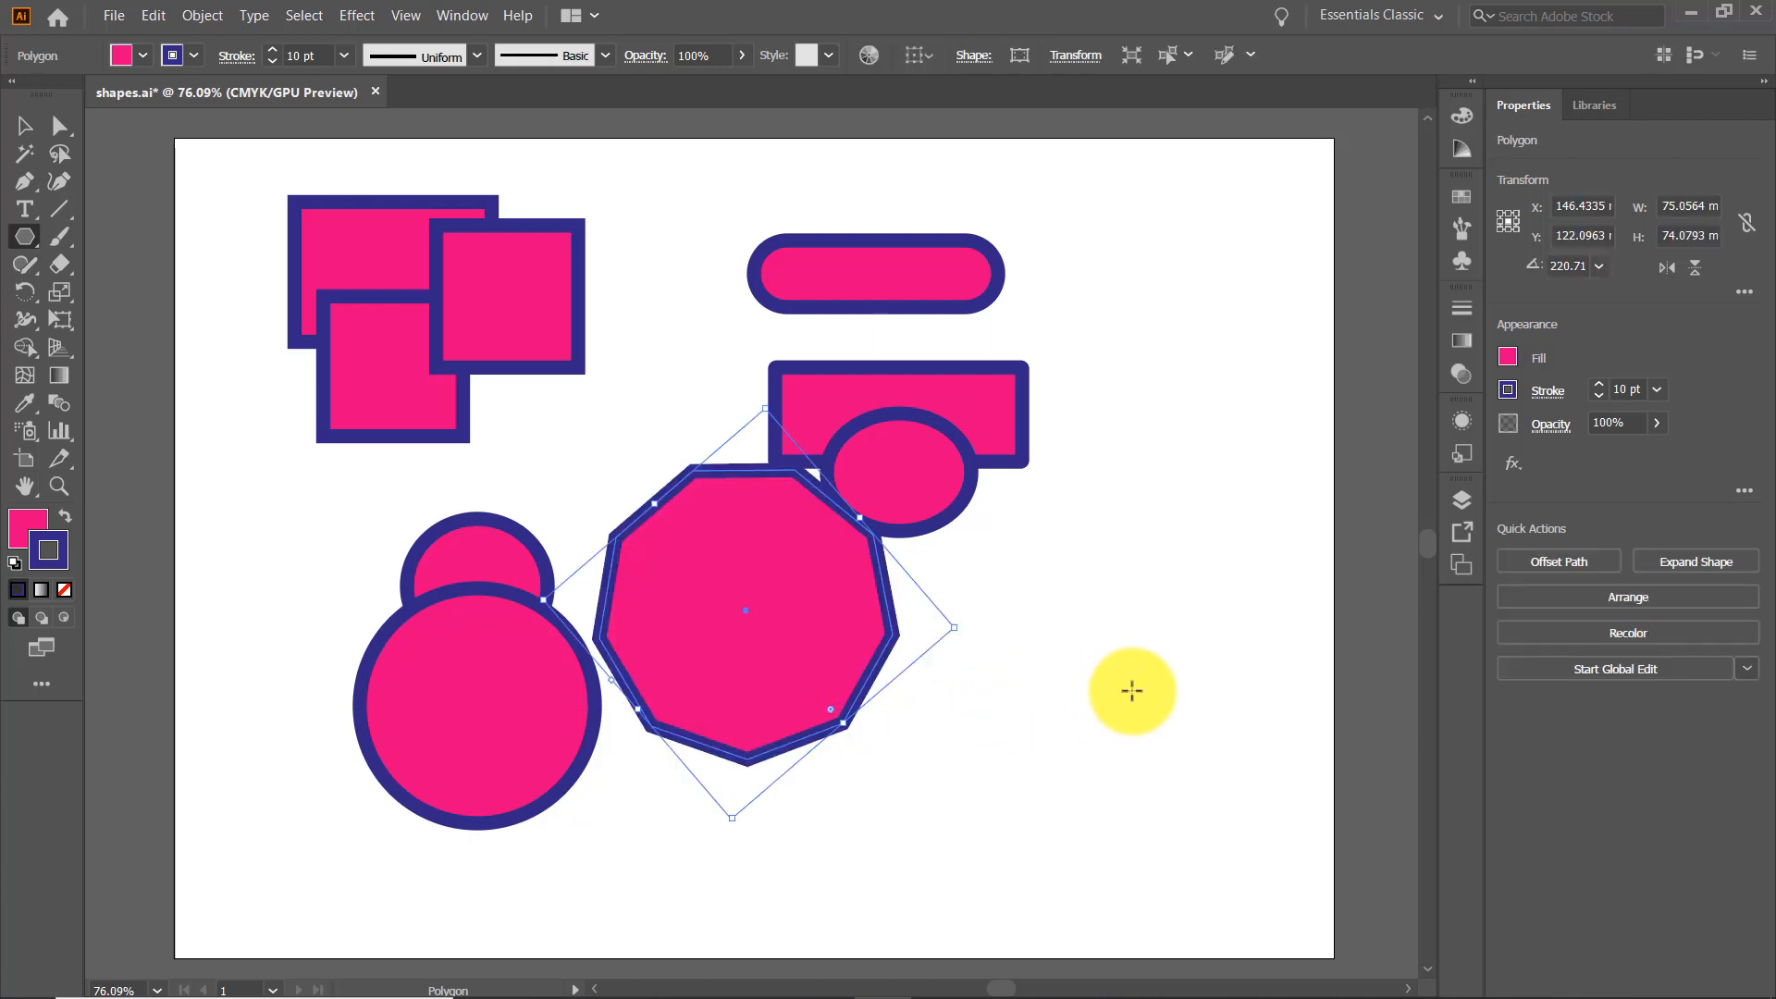
- Draw a tilted four-pointed star about 60 by 60 mm beside the nine-sided polygon with the Star tool
click(35, 242)
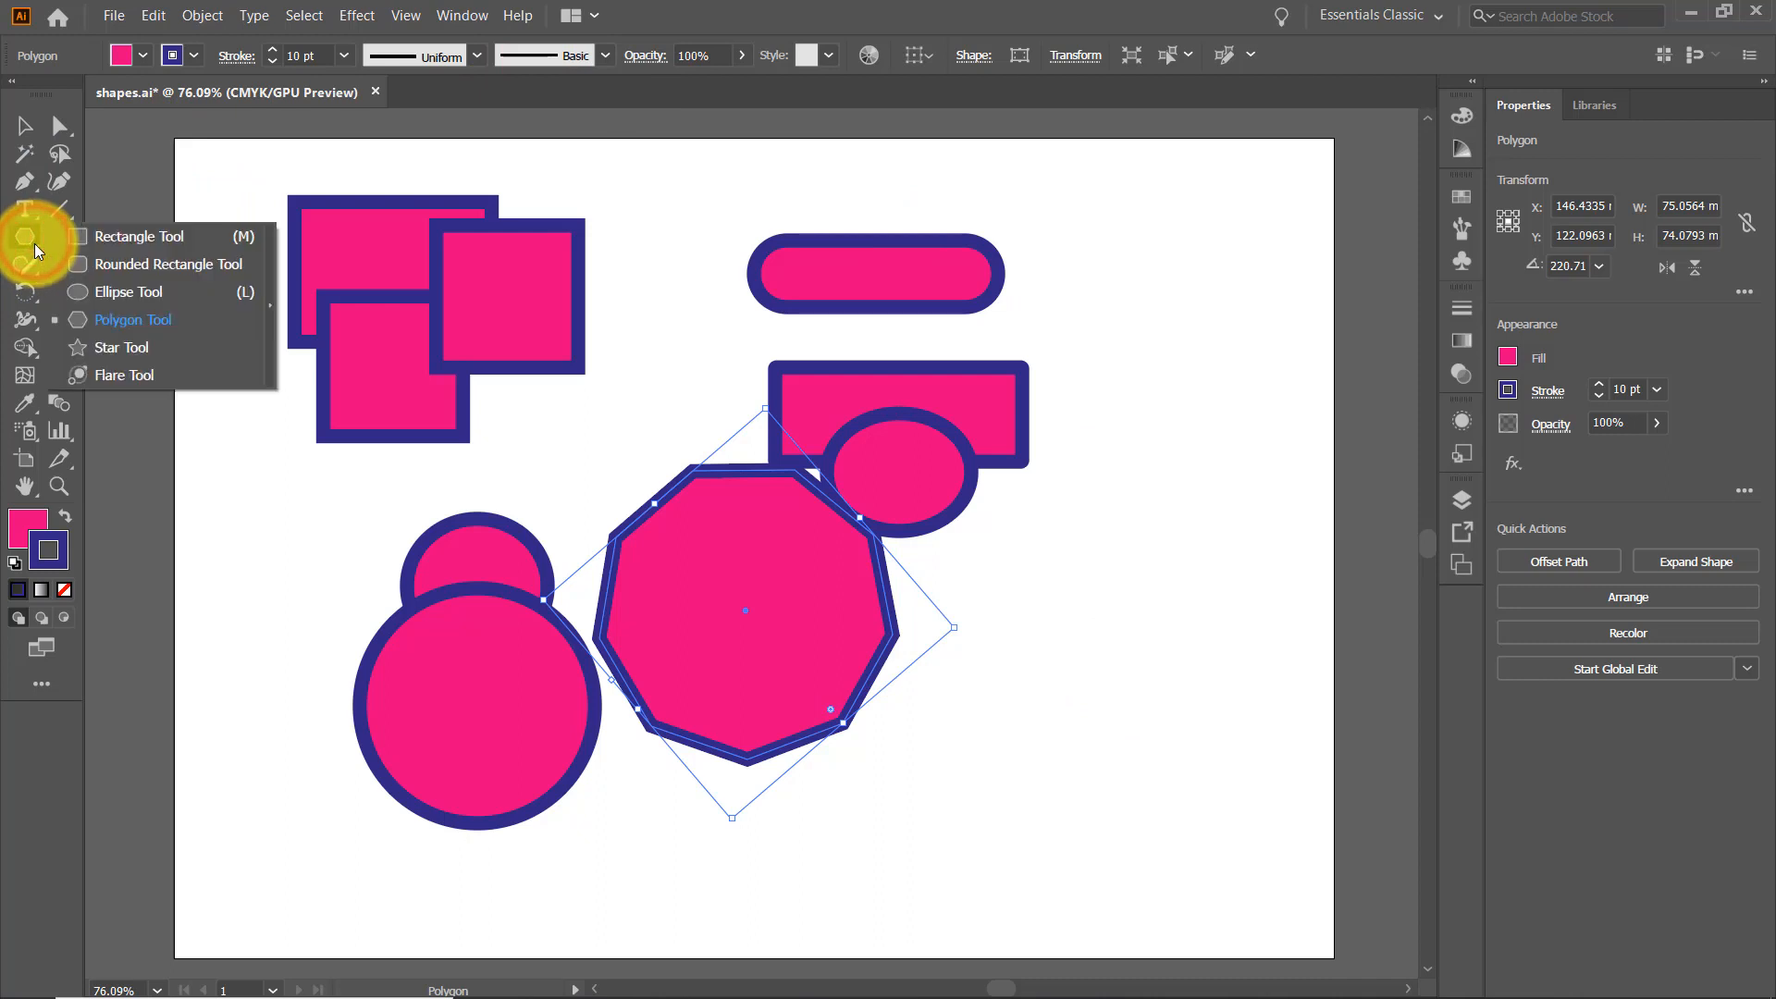
drag(35, 242, 68, 347)
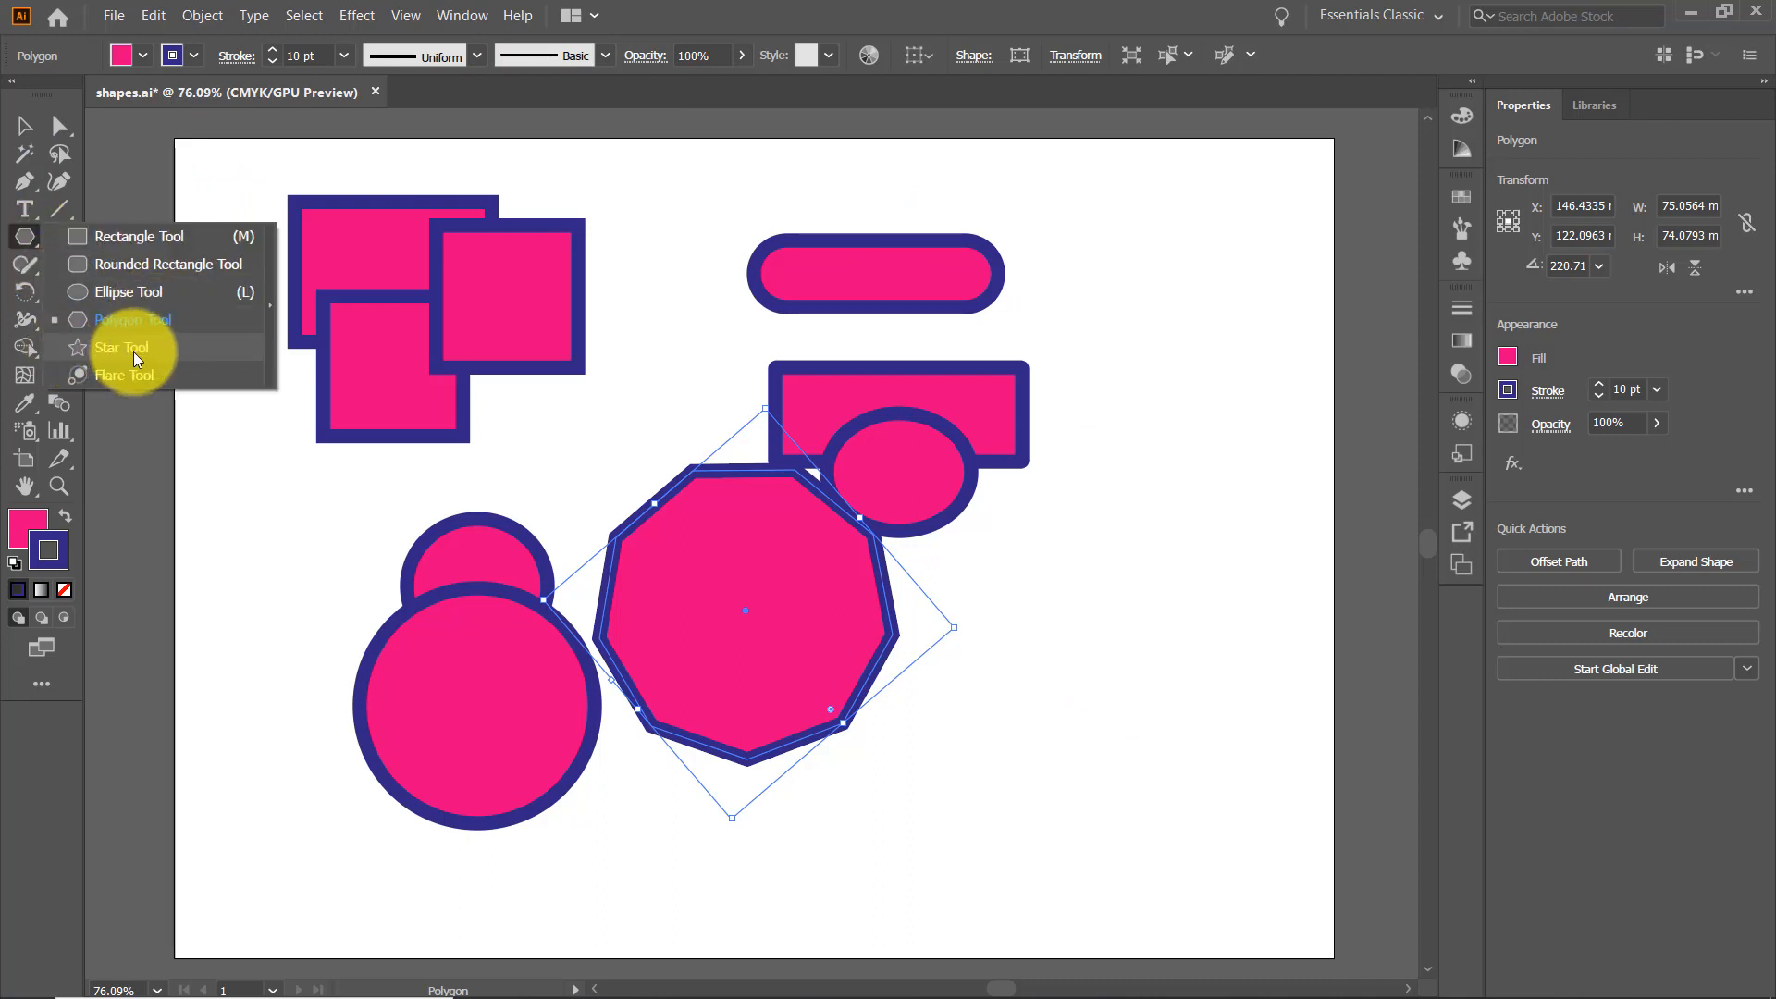
drag(128, 354, 126, 352)
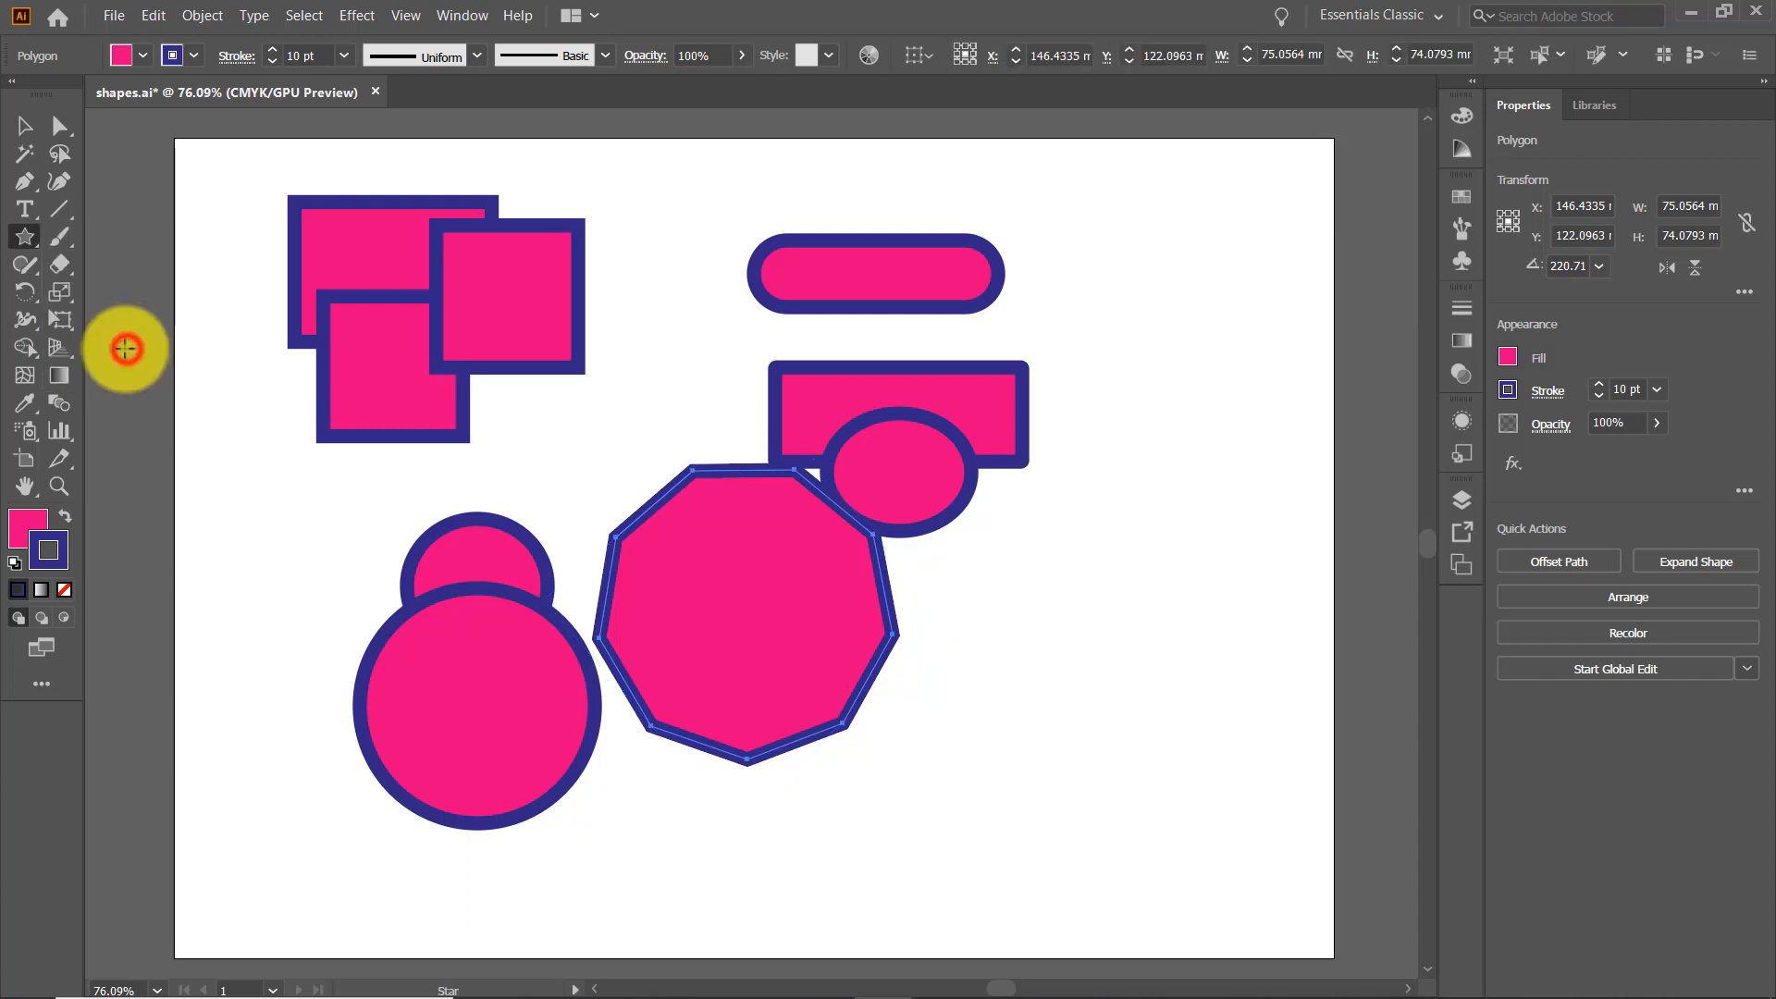
mouse_move(1070, 548)
mouse_down()
mouse_move(1105, 716)
mouse_move(1115, 664)
mouse_up()
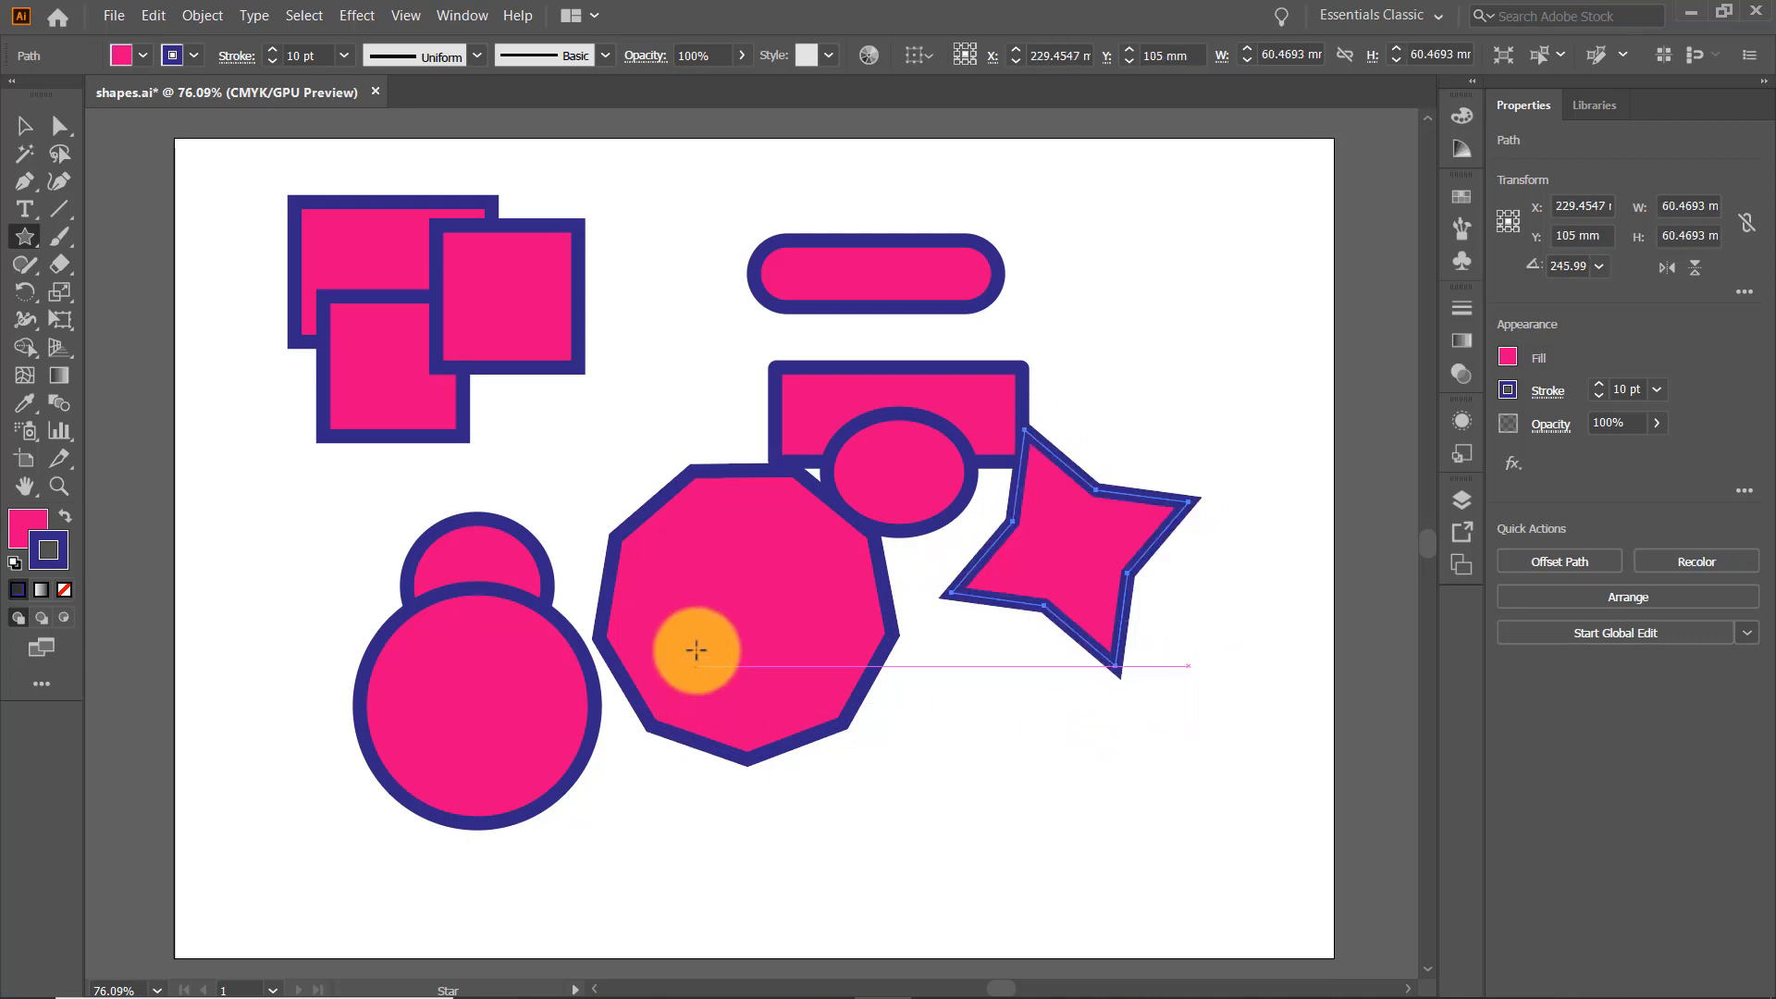
click(26, 130)
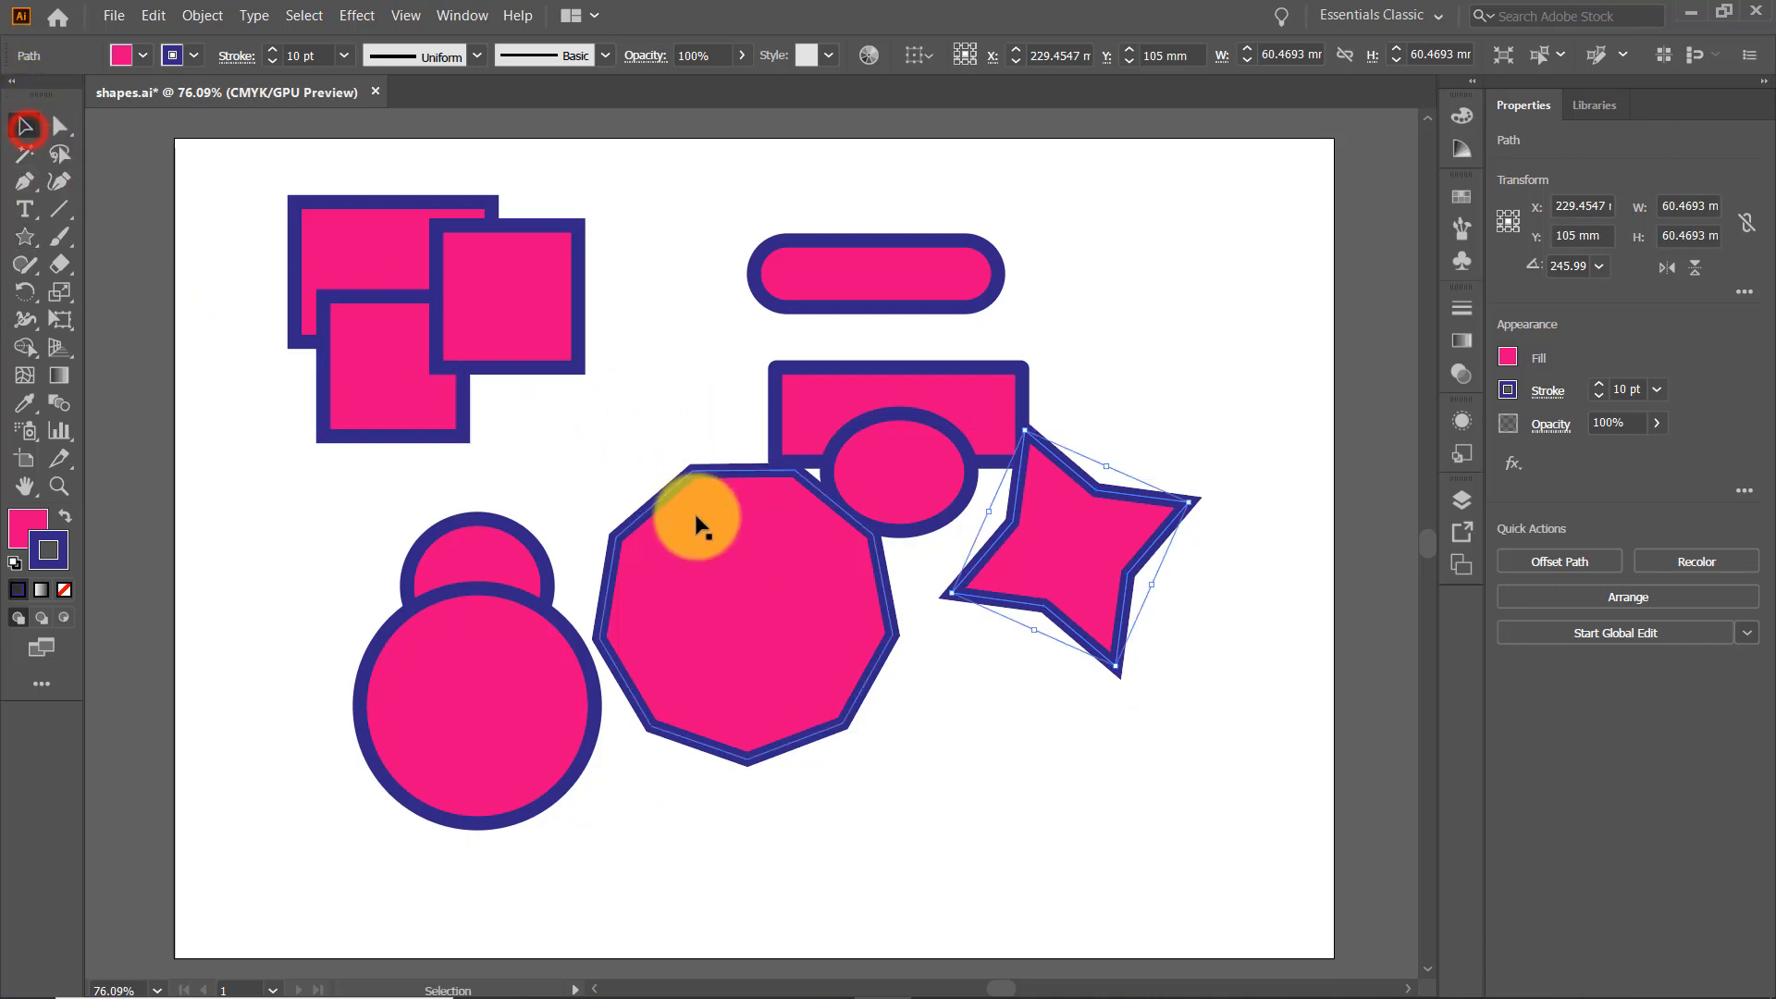
- Delete the nine-sided polygon and the tilted four-pointed star beside the circles
click(701, 479)
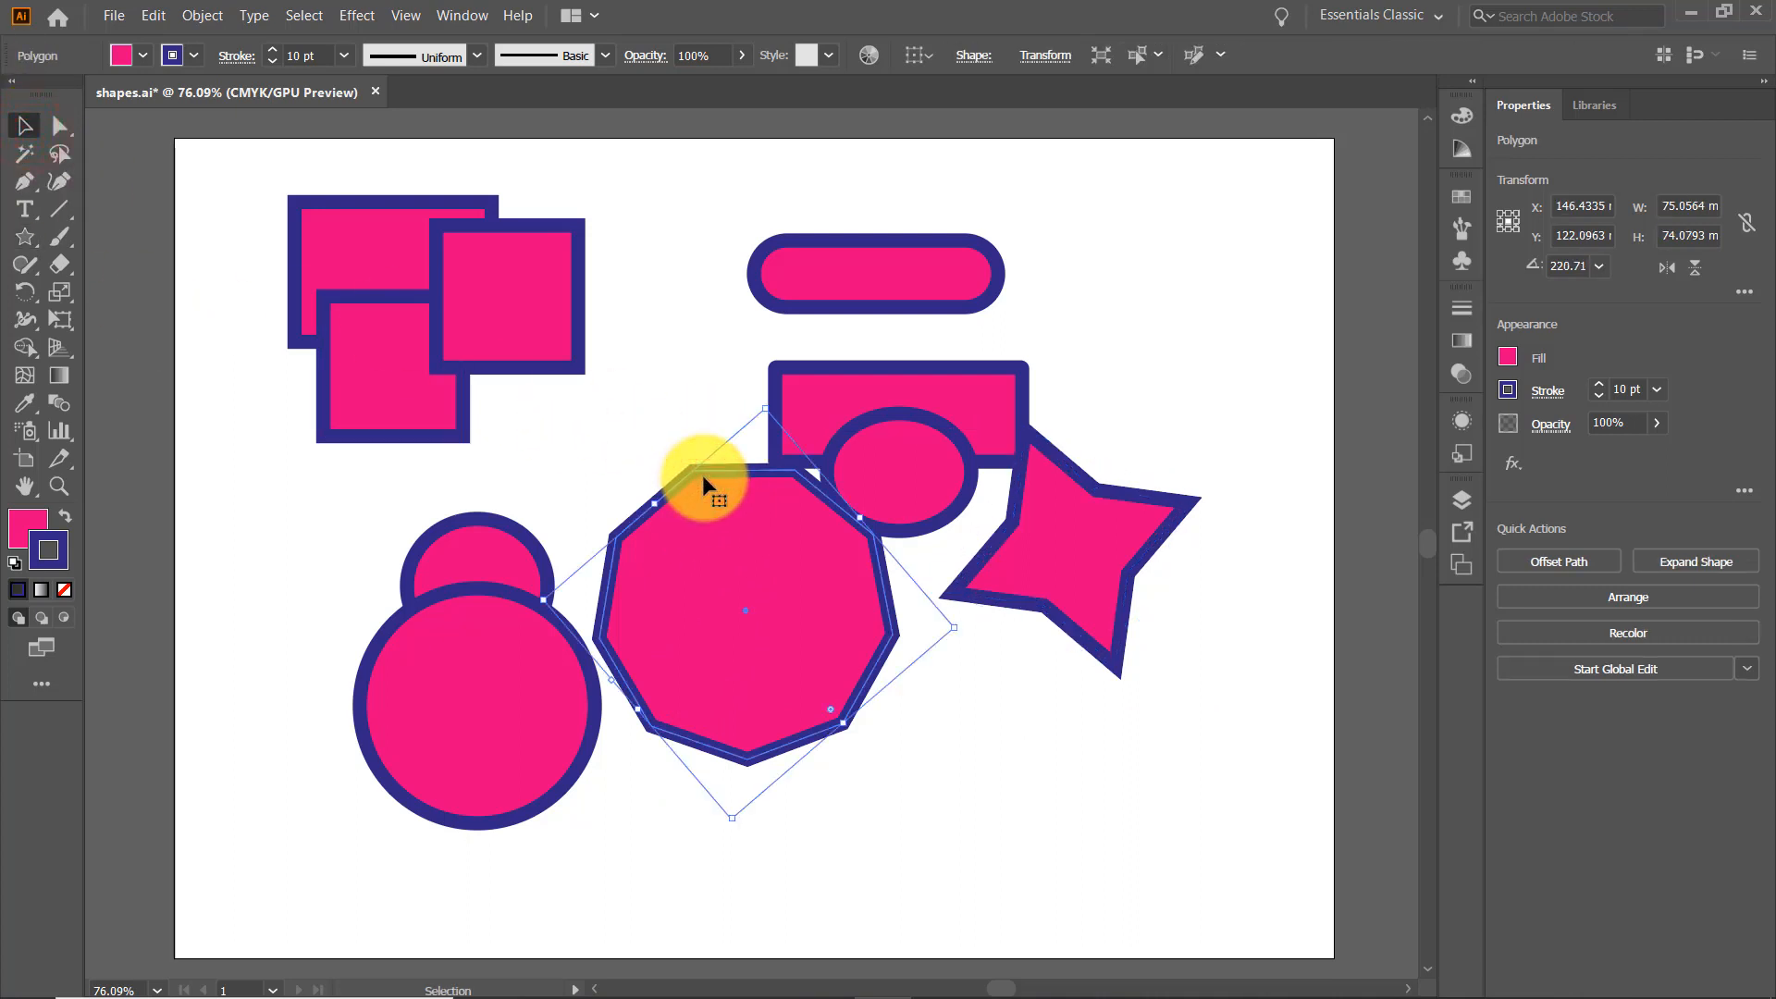
key(Delete)
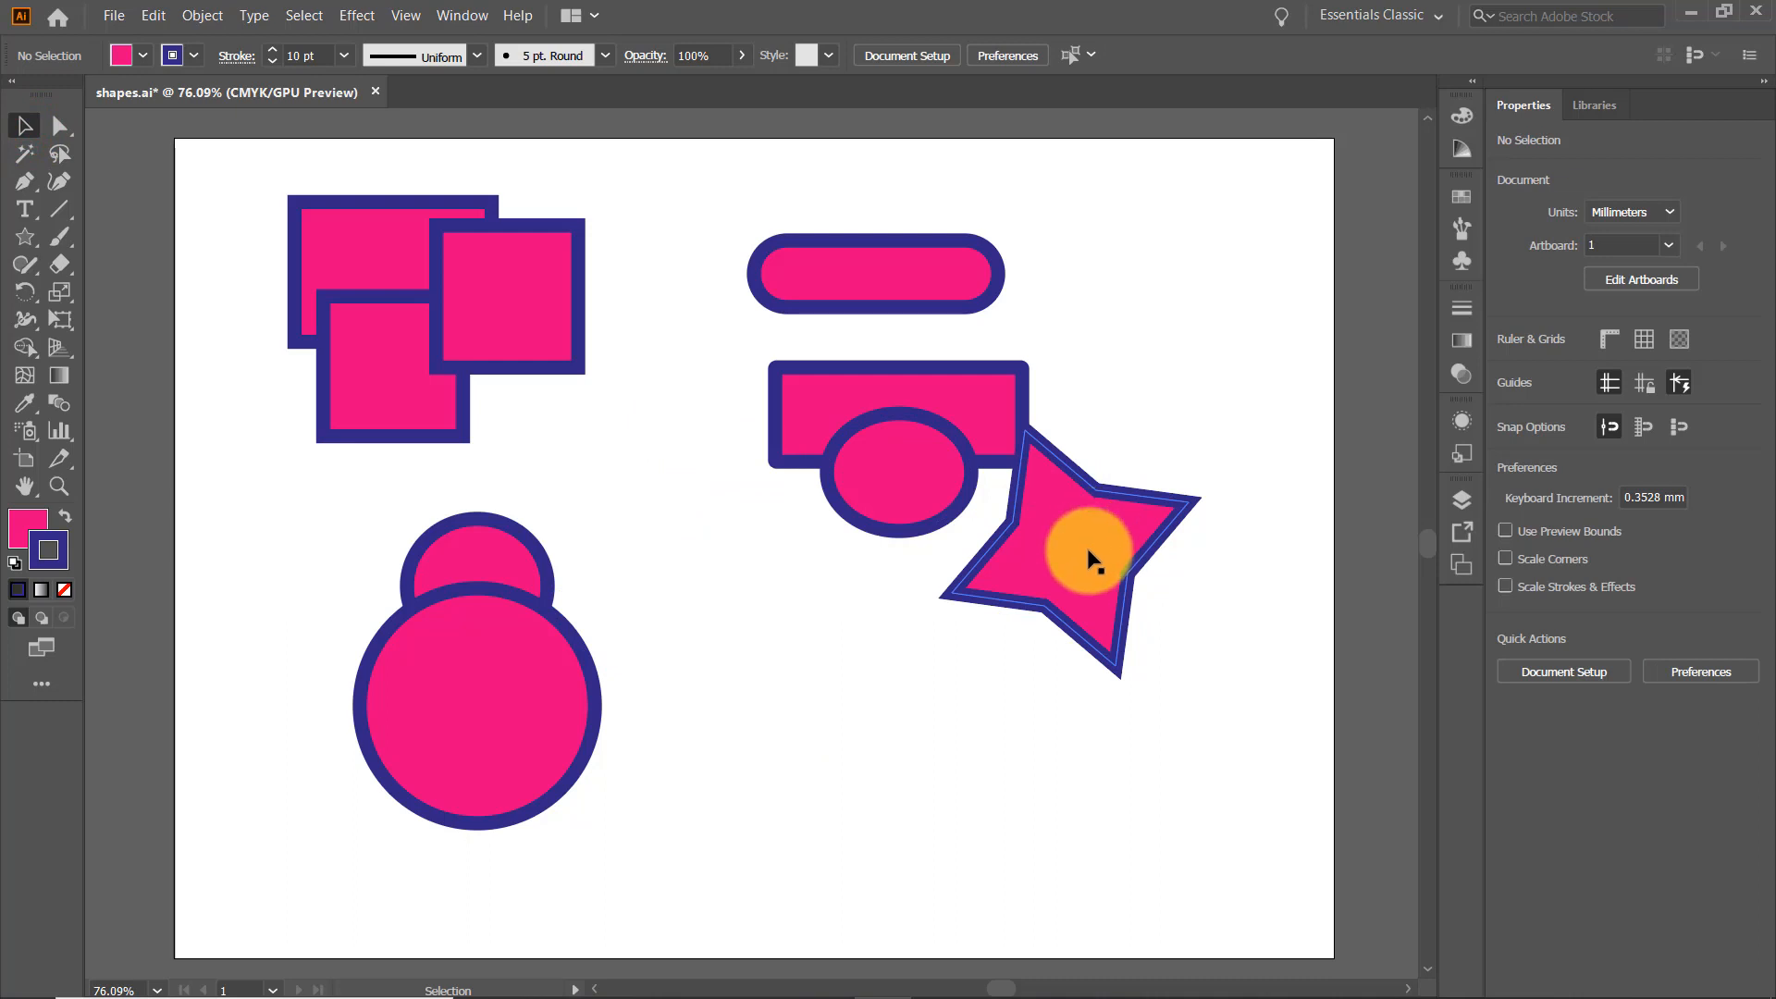
drag(1078, 566, 852, 714)
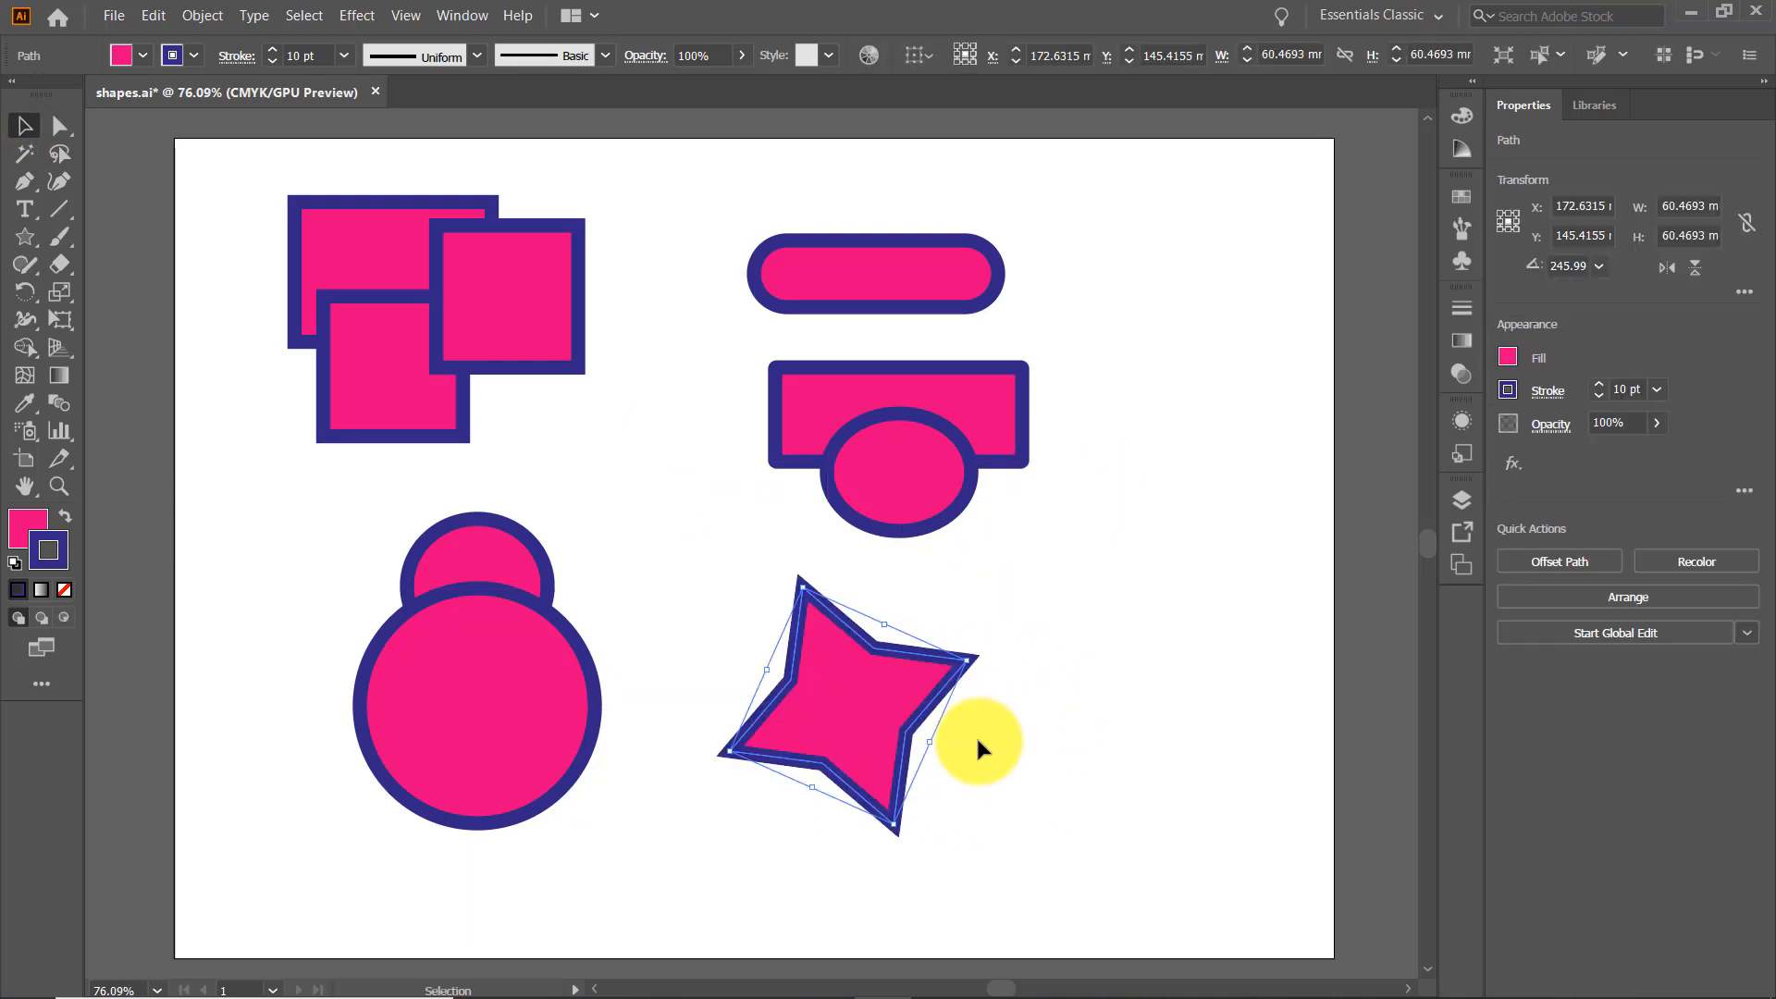
key(Delete)
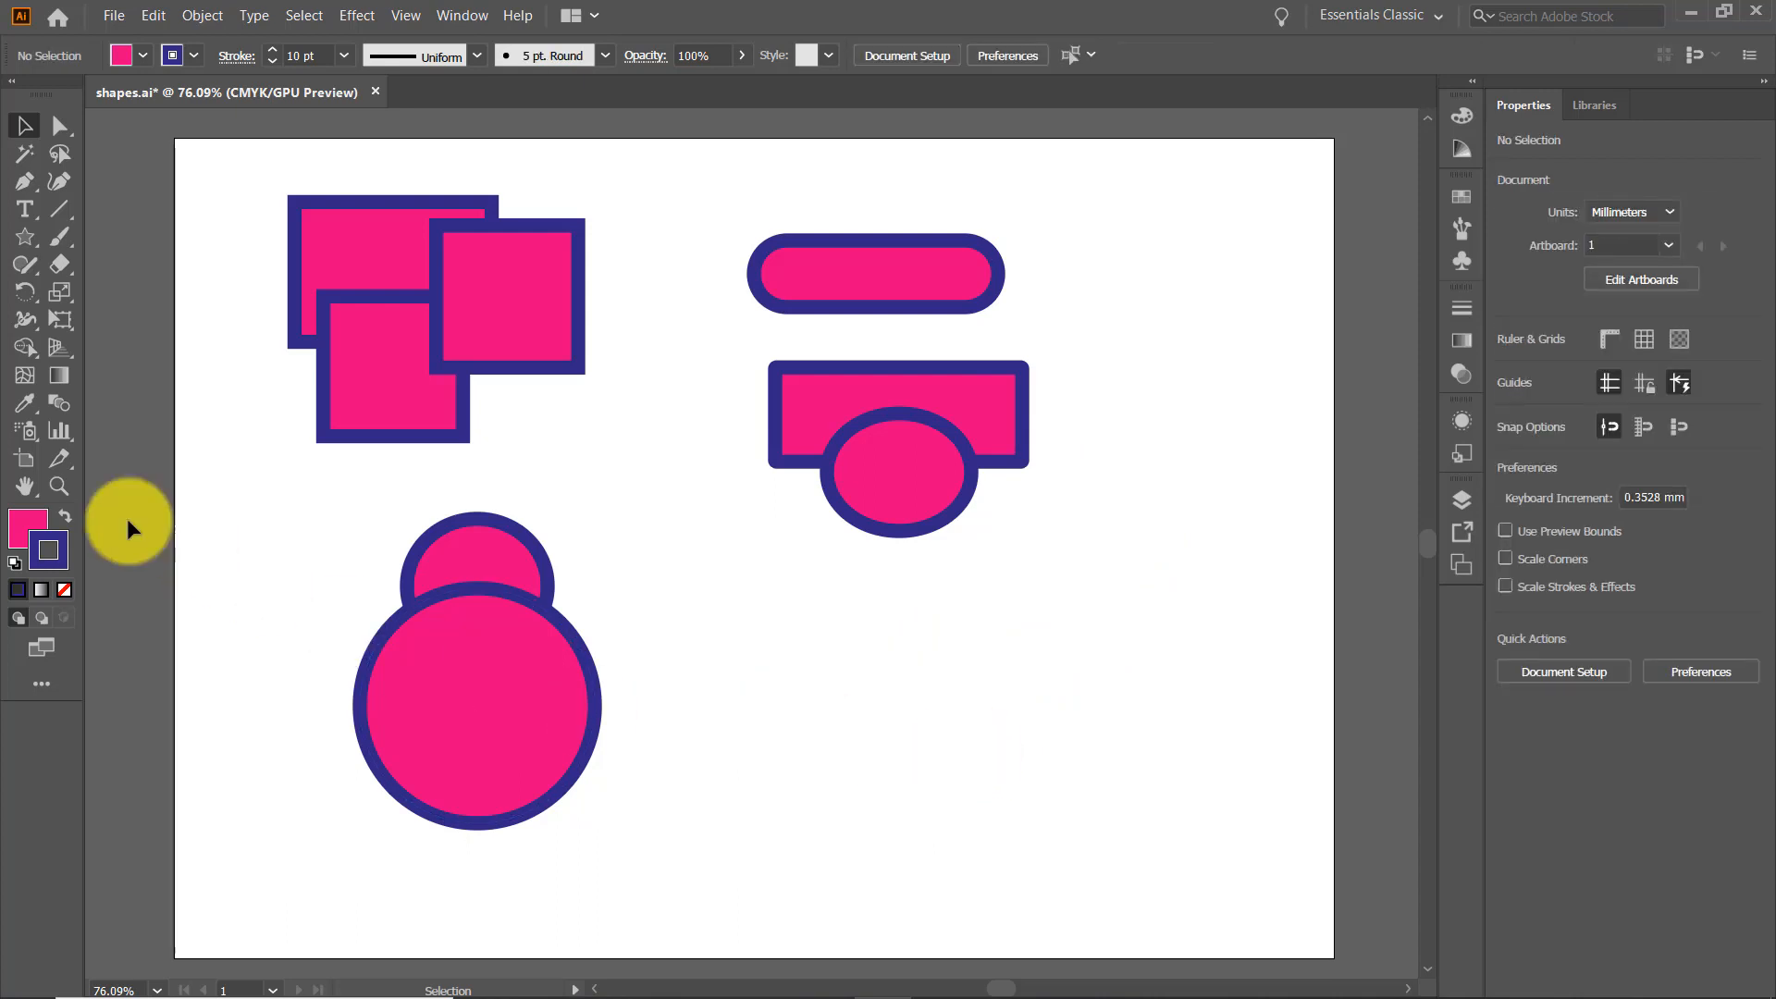
- Draw a star about 89 by 89 mm beside the large circle, varying its number of points while drawing and ending with a very dense ring of points
click(25, 237)
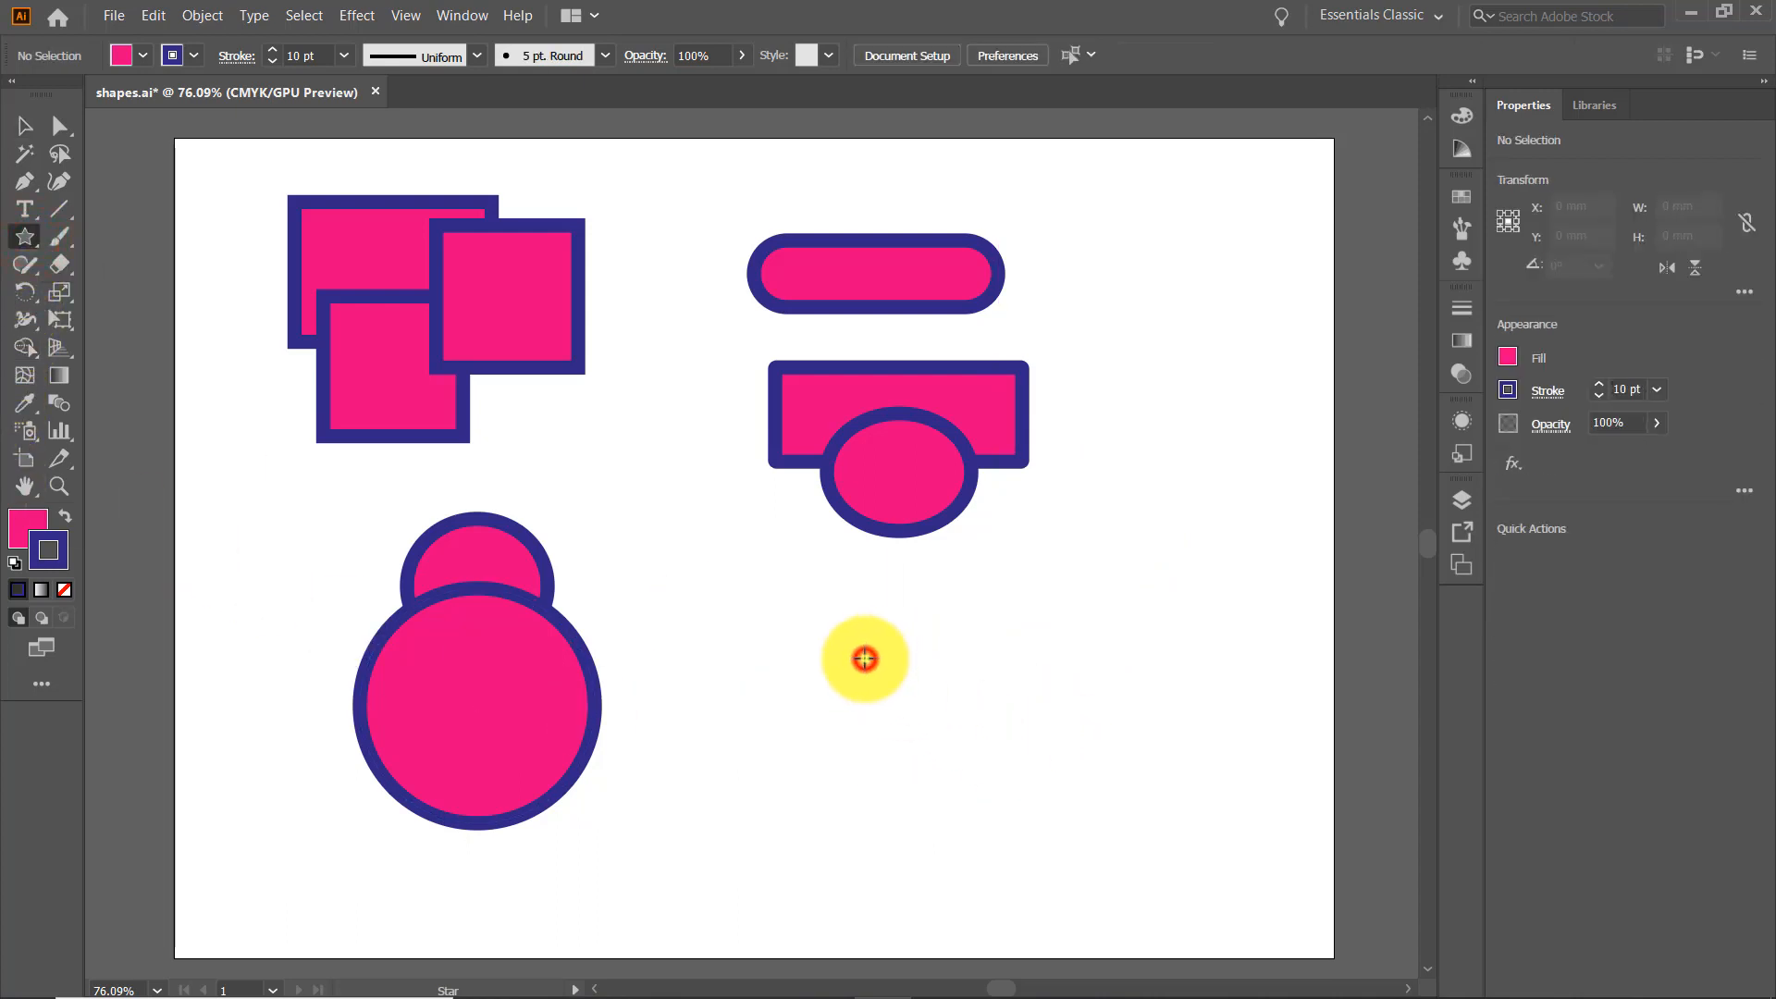
drag(864, 659, 918, 820)
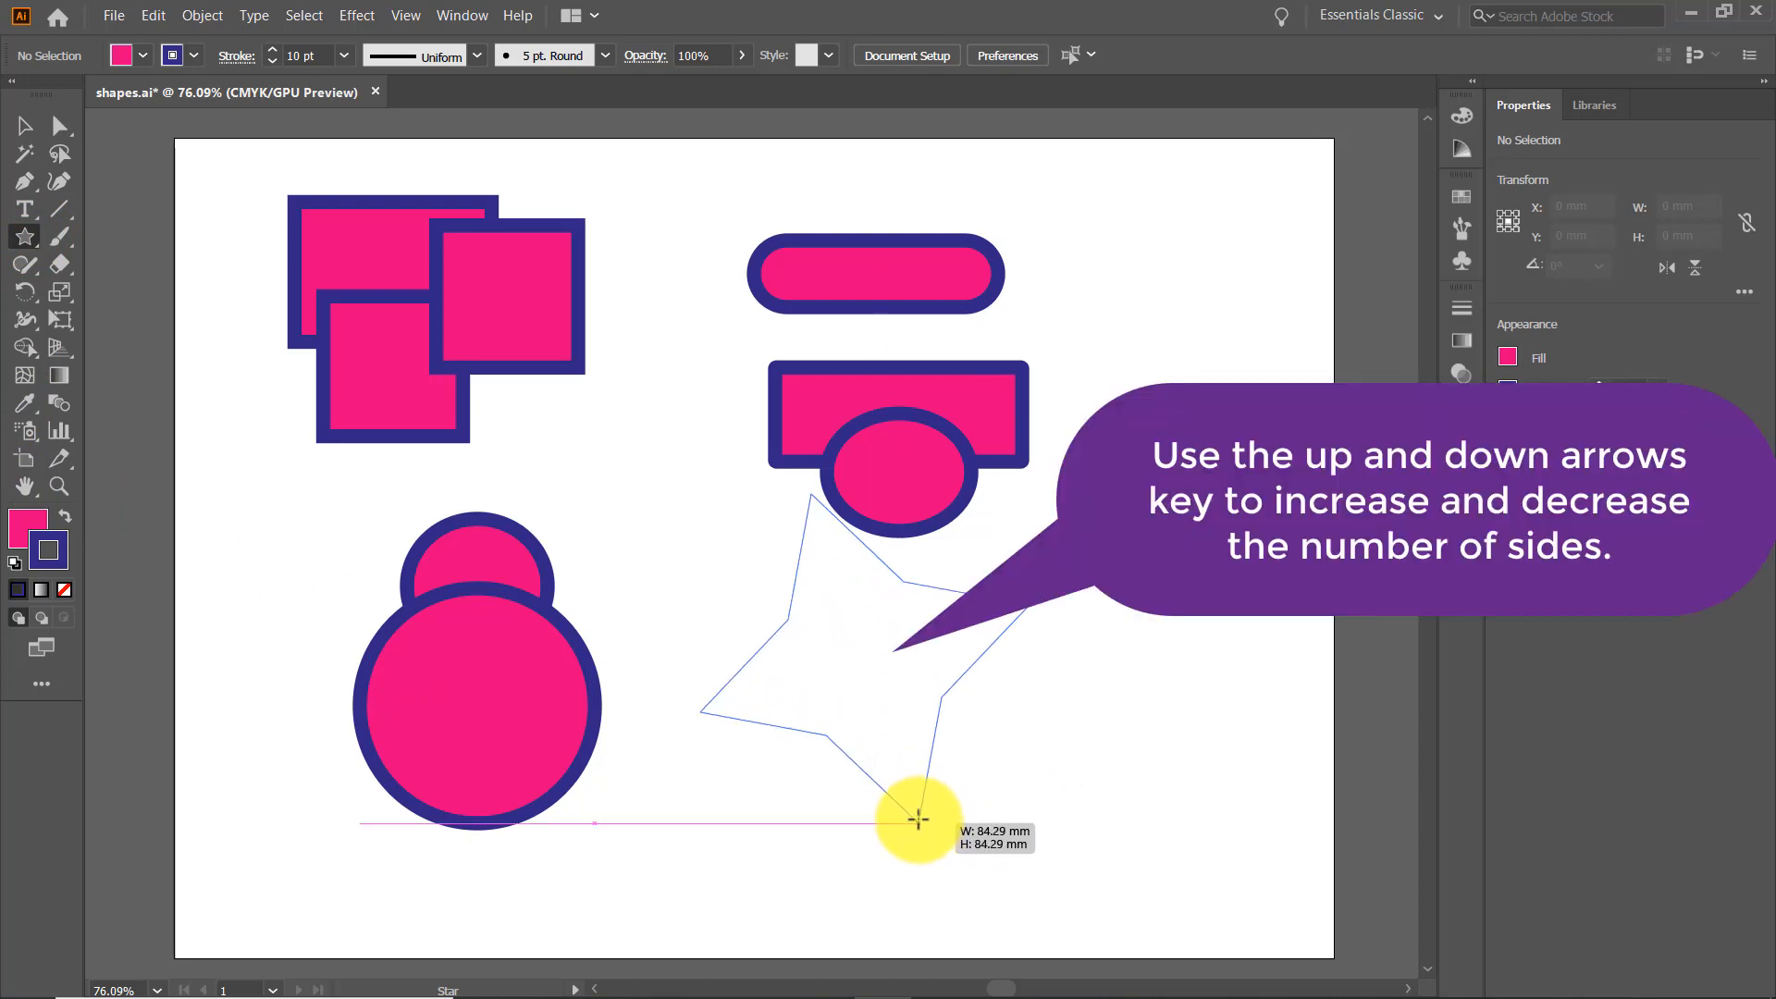
key(Down)
key(Down)
key(Up)
key(Up)
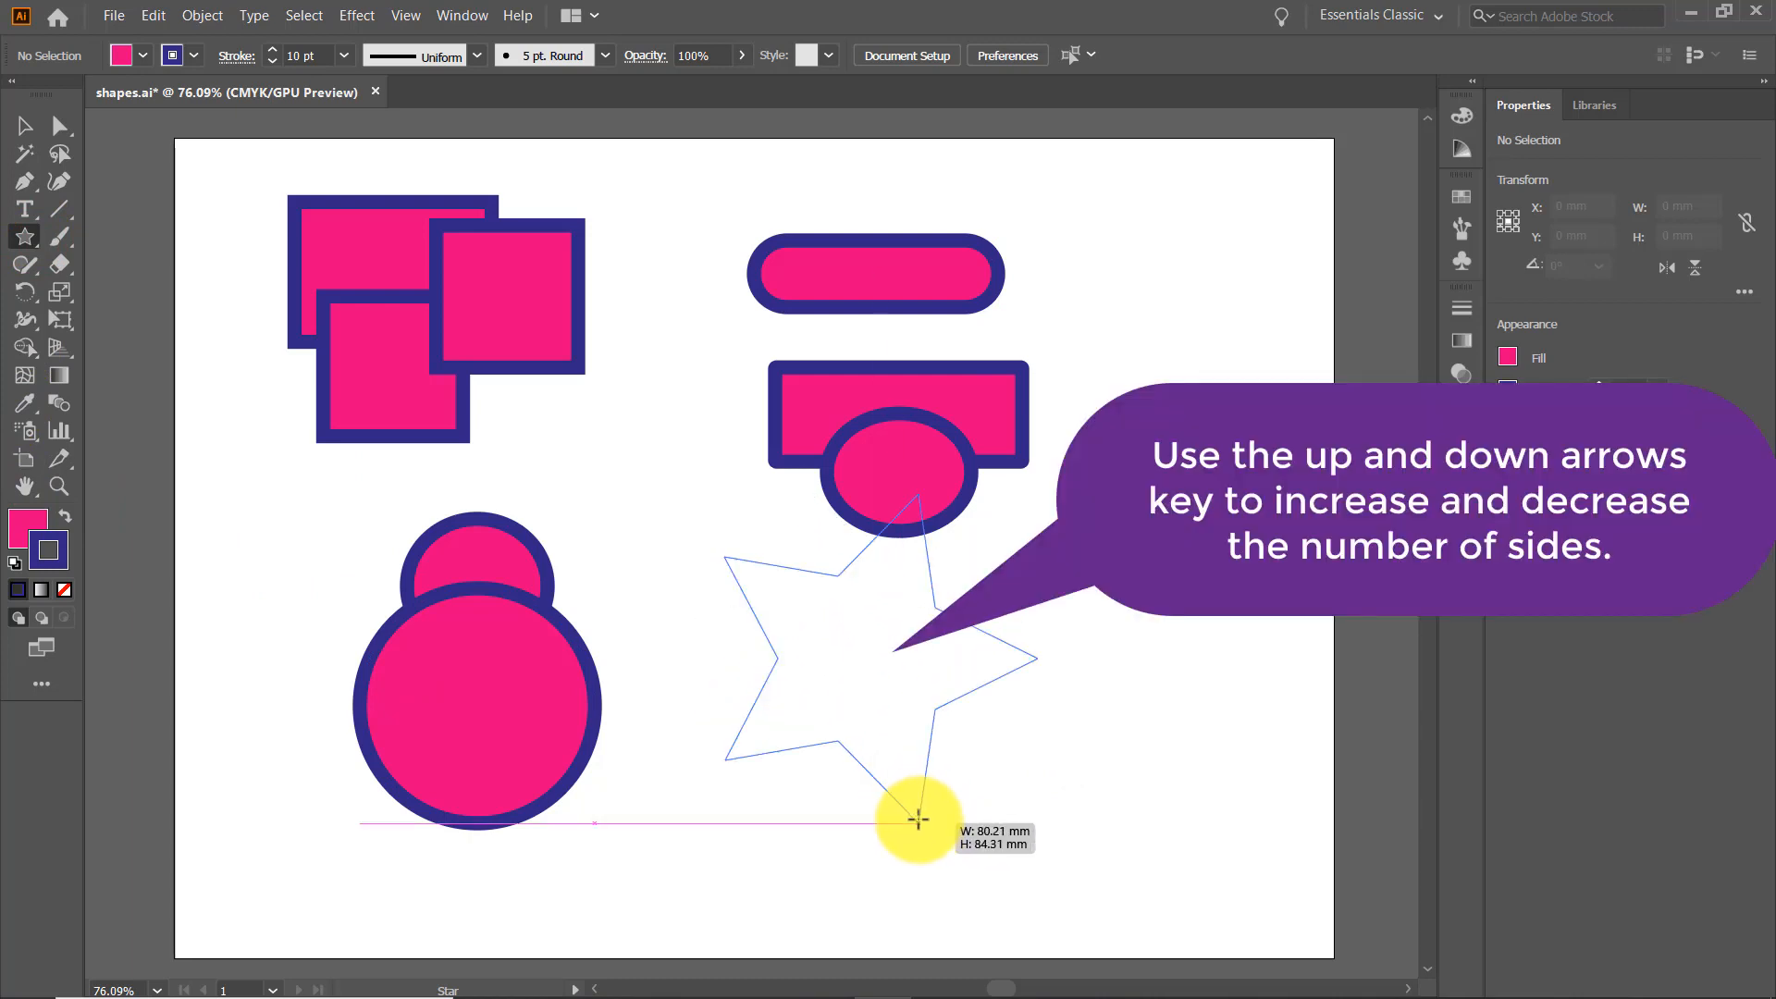
key(Up)
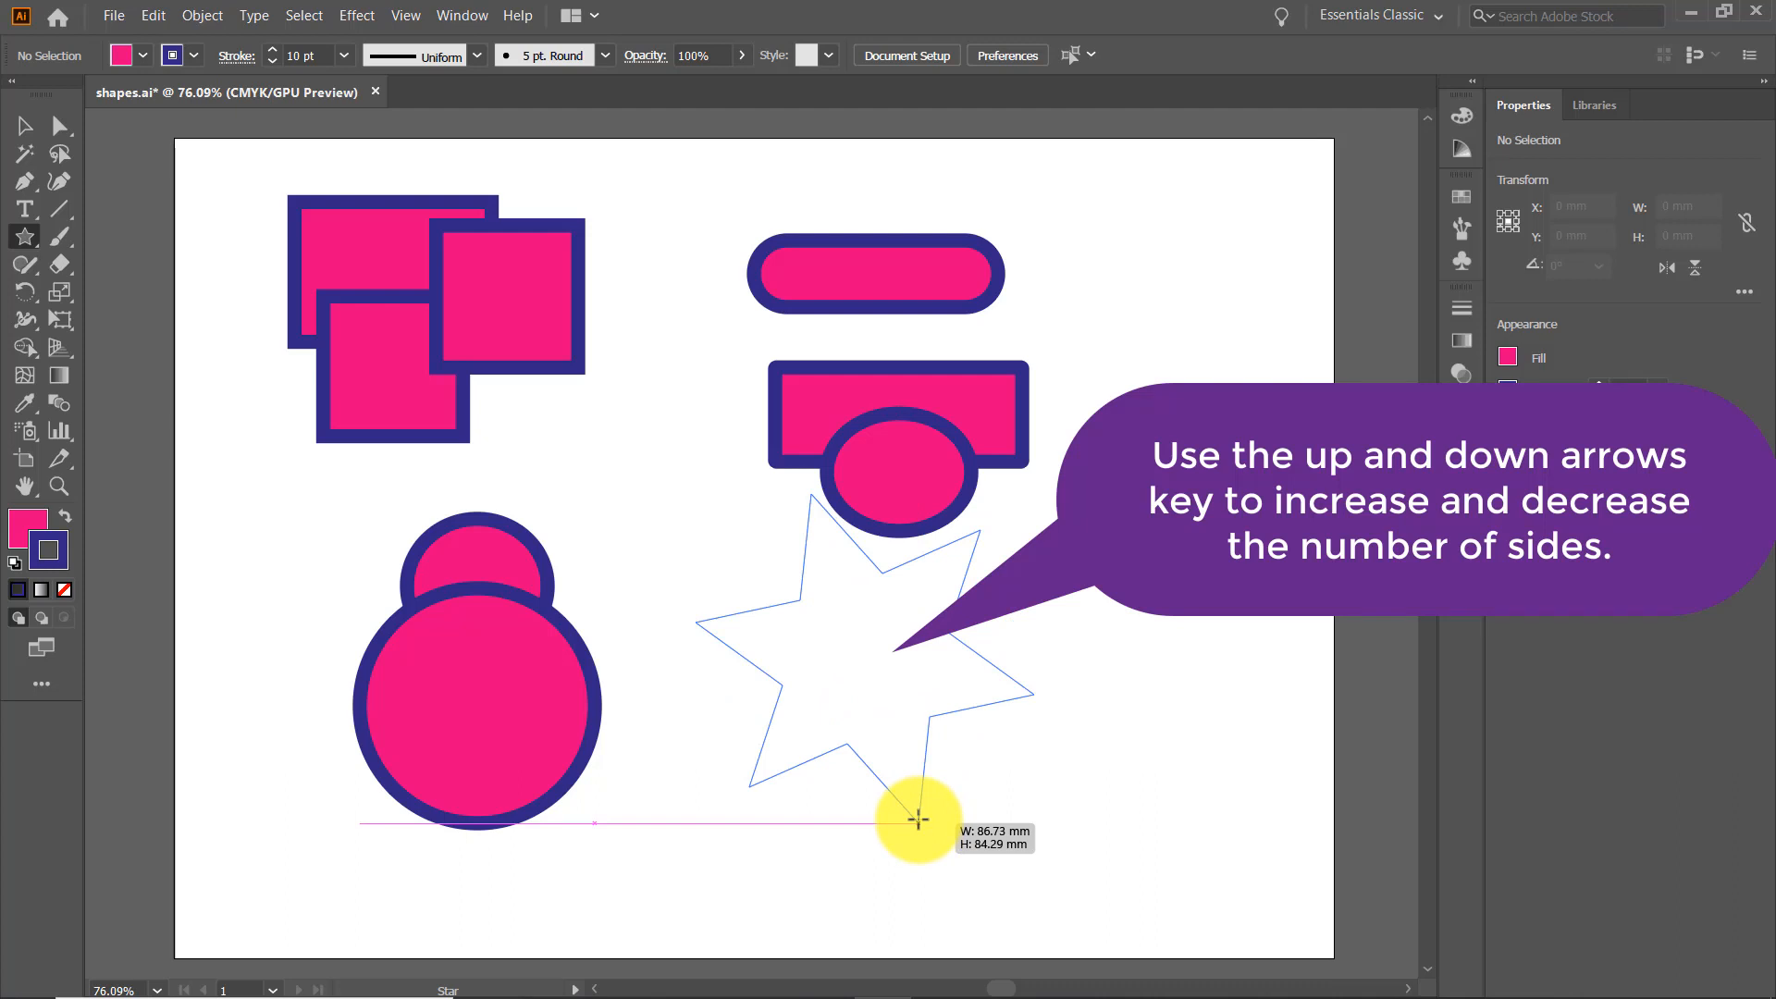
key(Down)
key(Down)
key(Down)
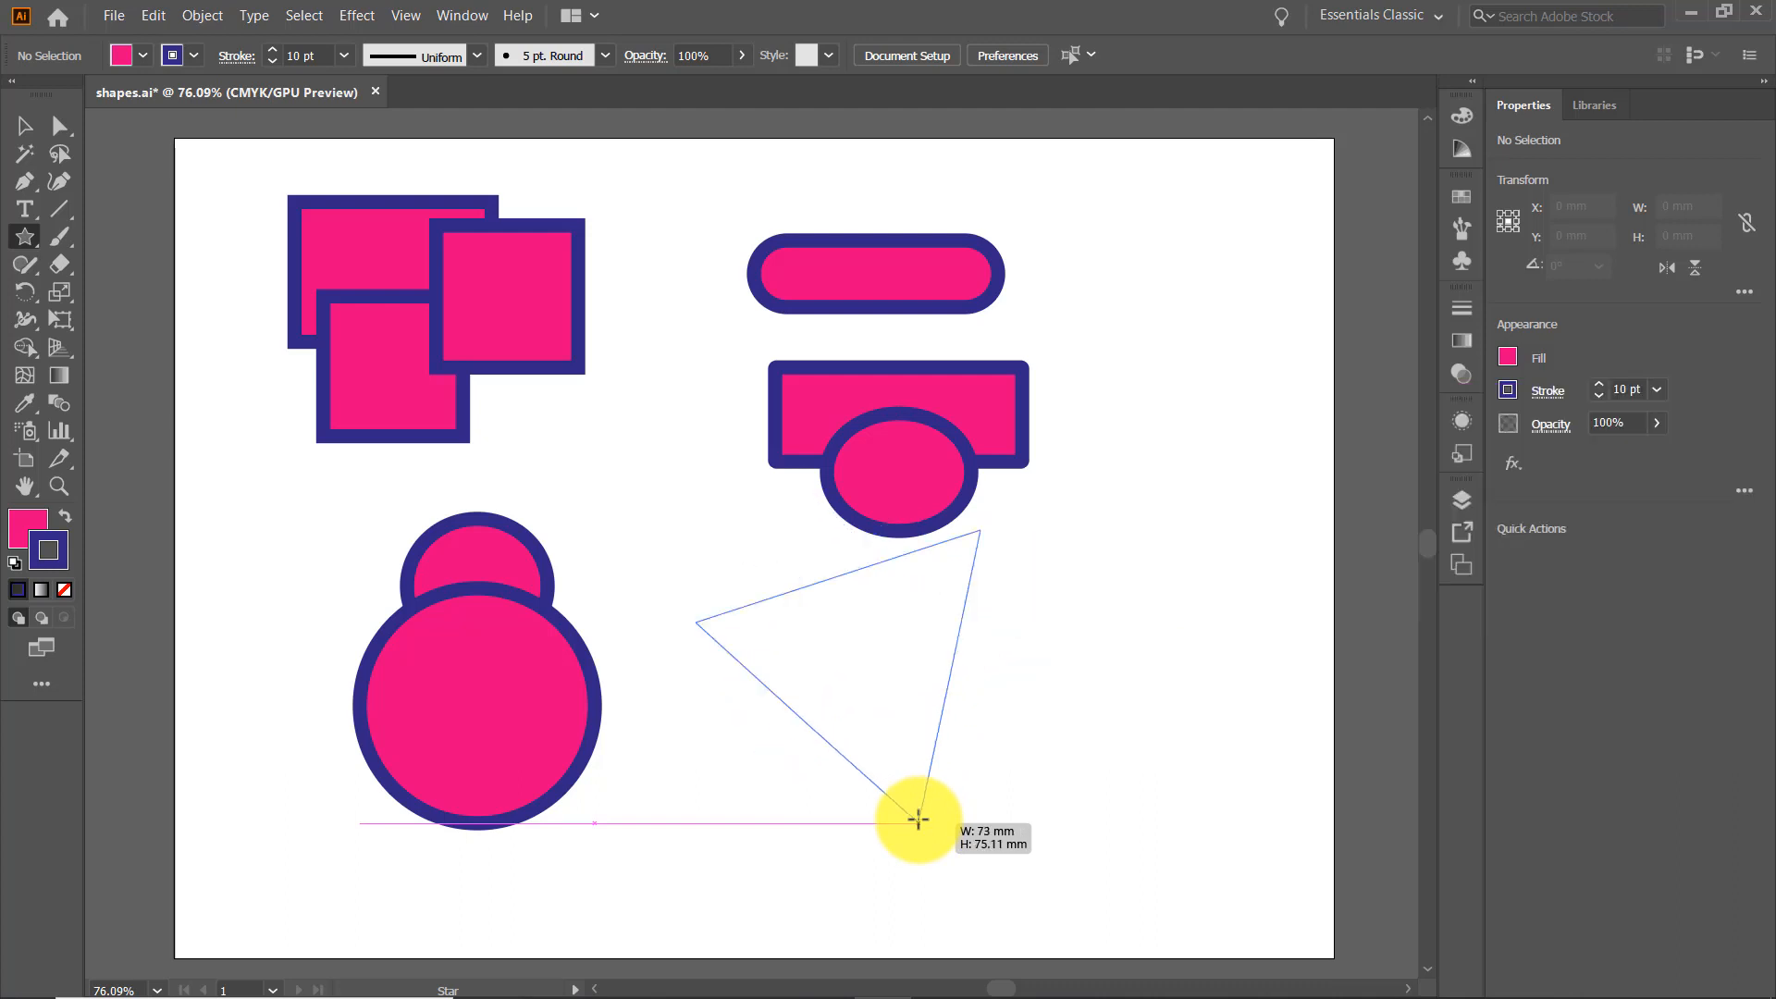
key(Up)
key(Up)
key(Up)
key(Up)
key(Up)
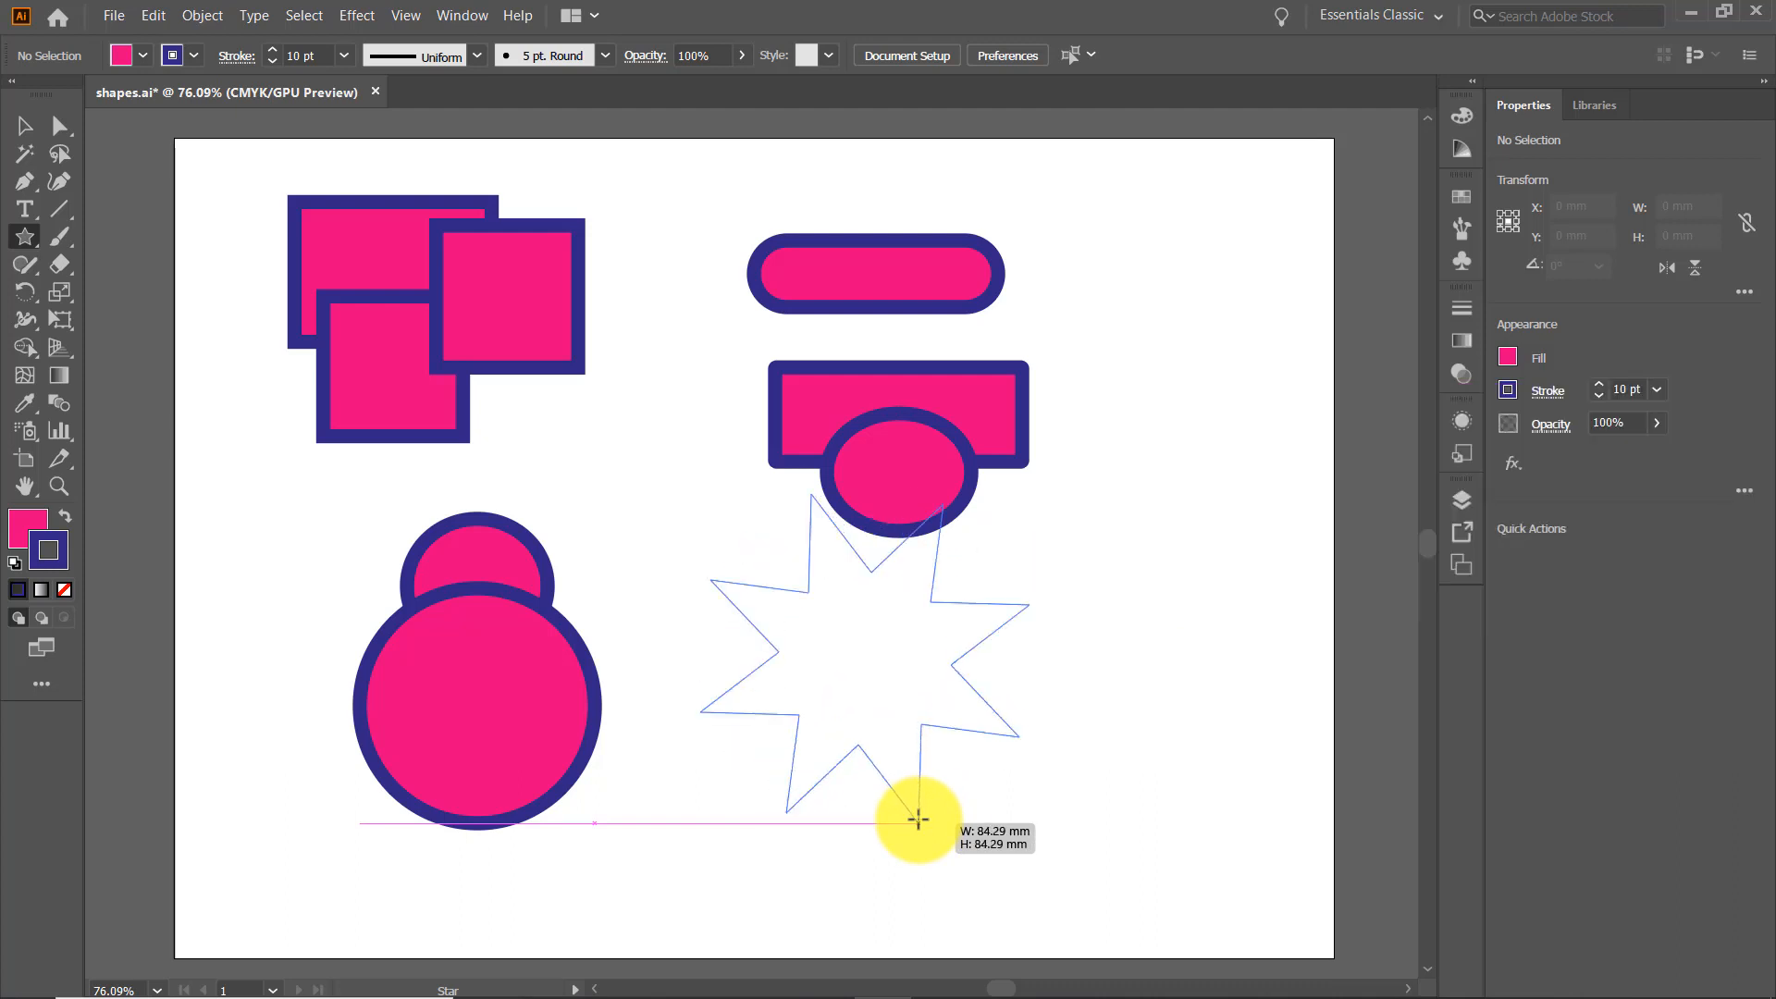
key(Up)
key(Up)
key(Up)
key(Up)
key(Up)
key(Up)
key(Up)
key(Up)
key(Up)
key(Up)
key(Up)
key(Up)
key(Up)
key(Up)
key(Up)
key(Up)
key(Up)
key(Up)
key(Up)
key(Up)
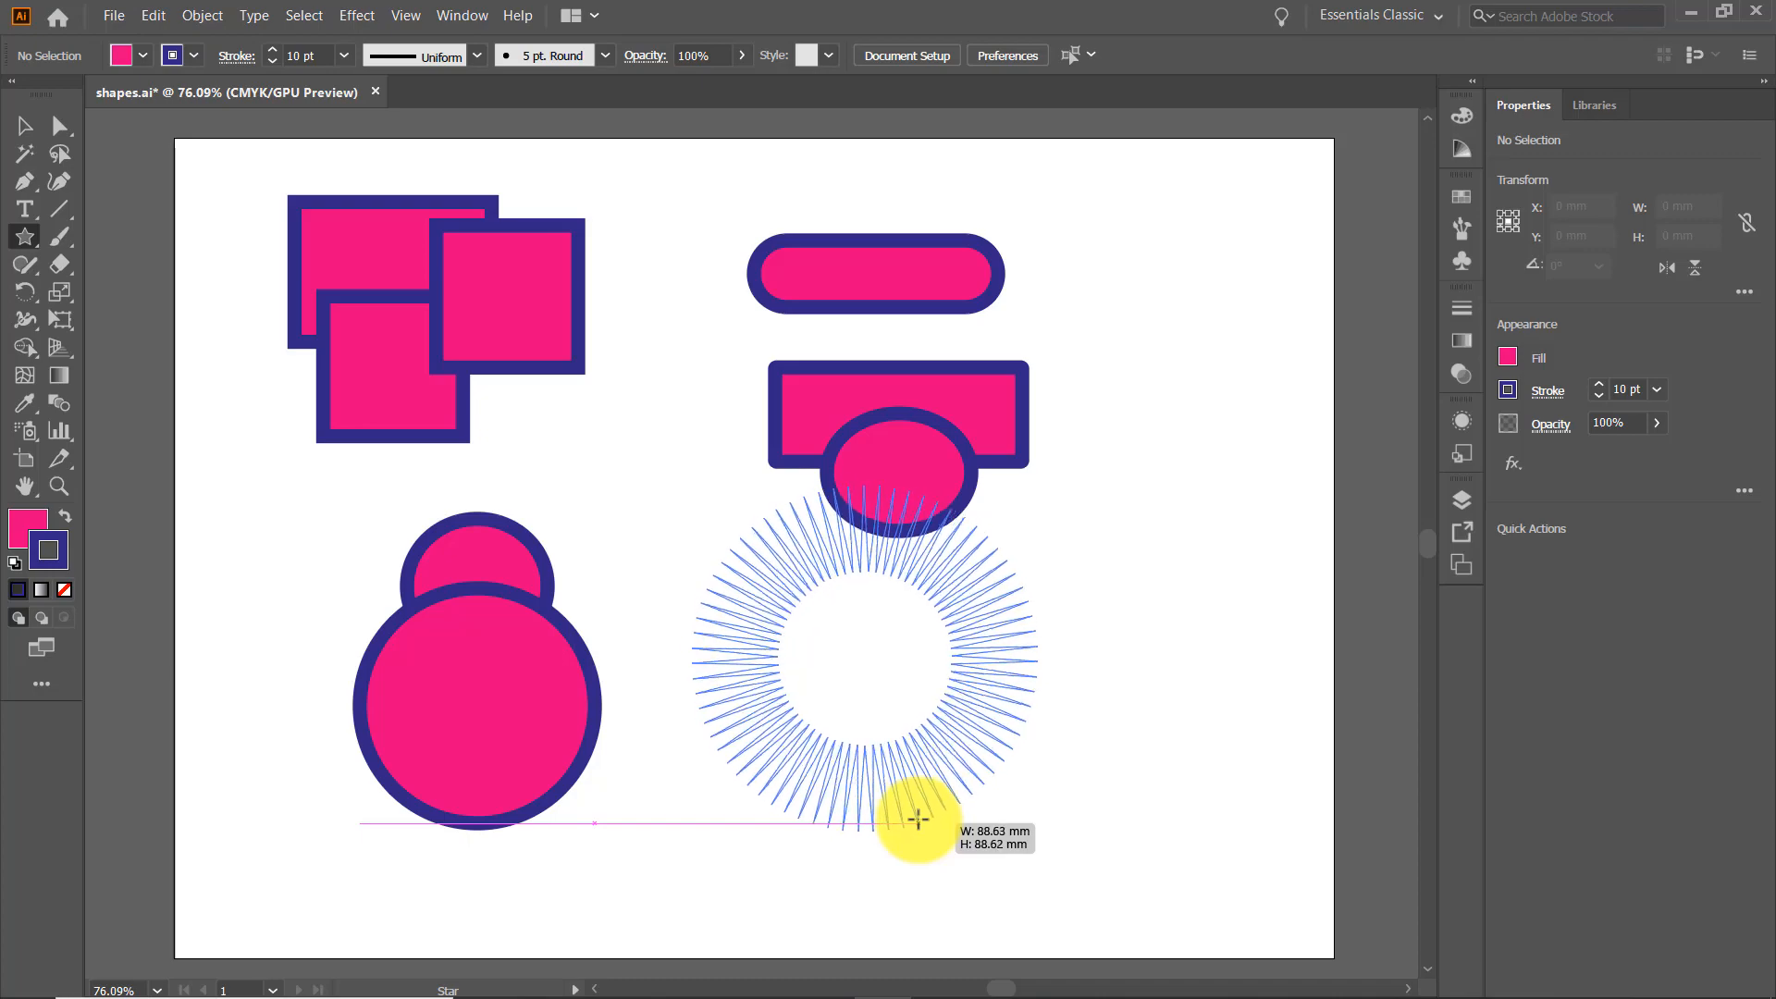
key(Up)
key(Up)
key(Up)
key(Up)
key(Up)
key(Up)
key(Up)
key(Up)
key(Up)
key(Up)
key(Up)
key(Up)
key(Up)
key(Up)
key(Up)
key(Up)
key(Up)
key(Up)
key(Up)
key(Up)
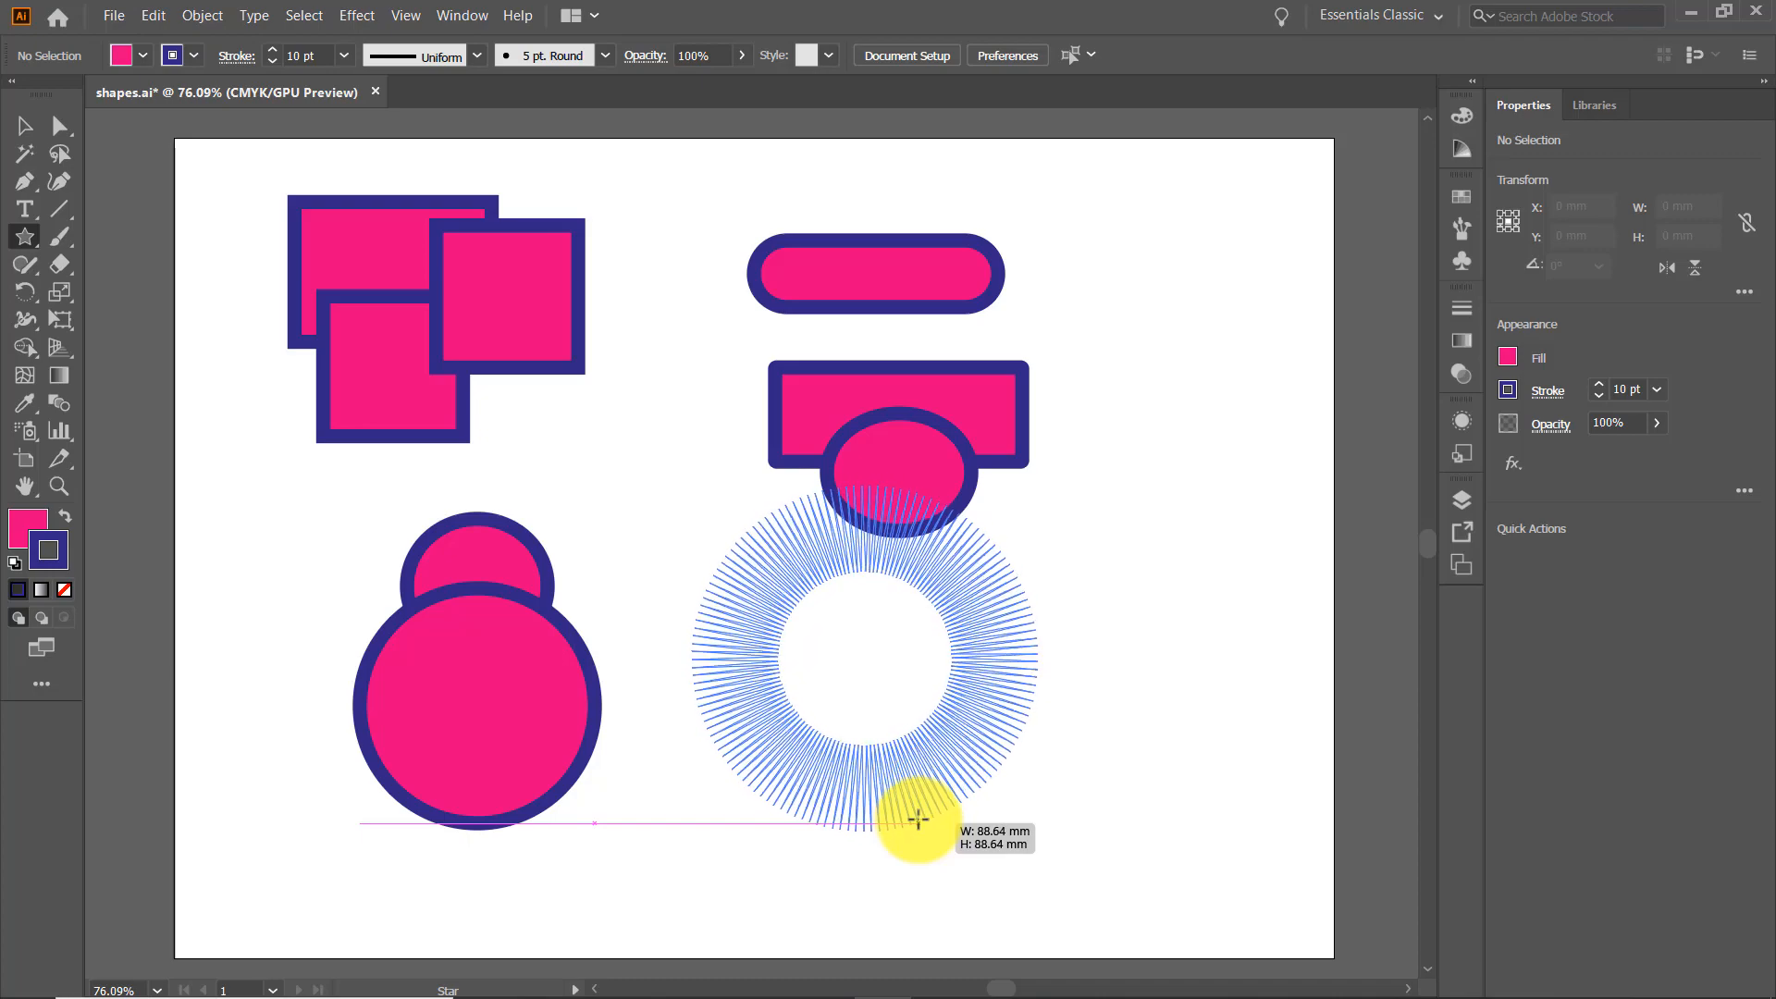
key(Up)
key(Up)
key(Up)
key(Up)
key(Up)
key(Up)
key(Up)
key(Up)
key(Up)
key(Up)
key(Up)
key(Up)
key(Up)
key(Up)
key(Up)
key(Up)
key(Up)
key(Up)
key(Up)
key(Up)
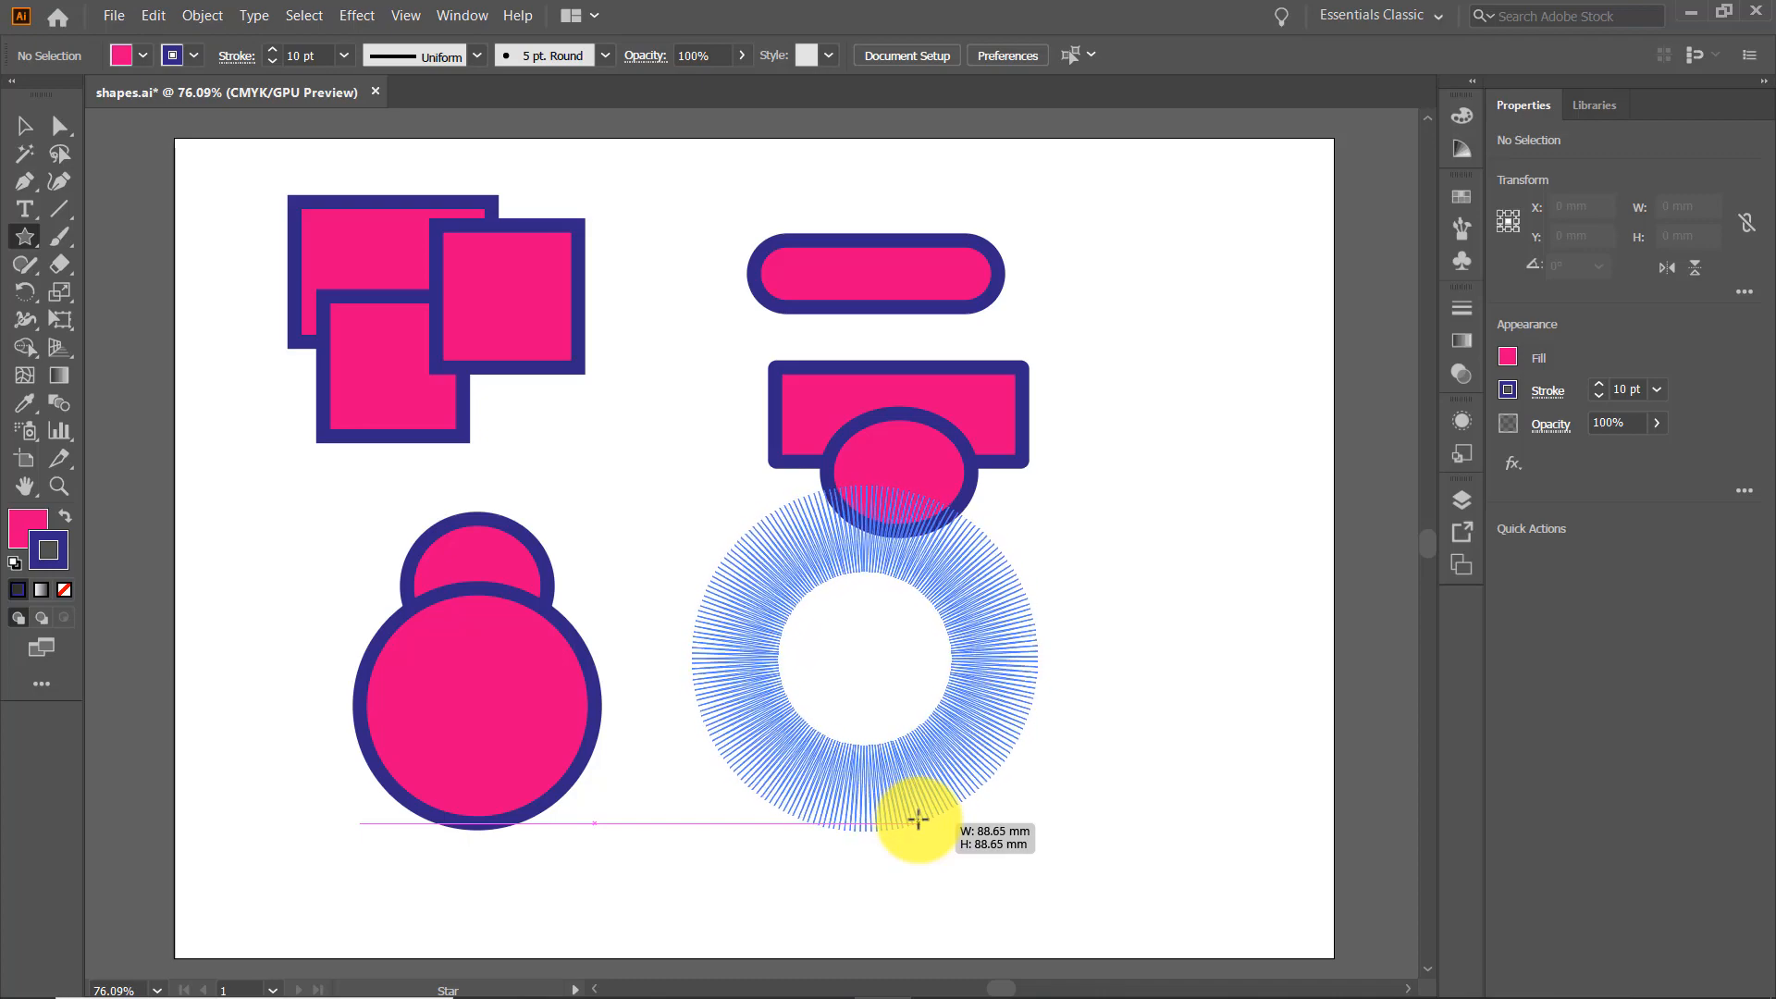
drag(917, 818, 918, 819)
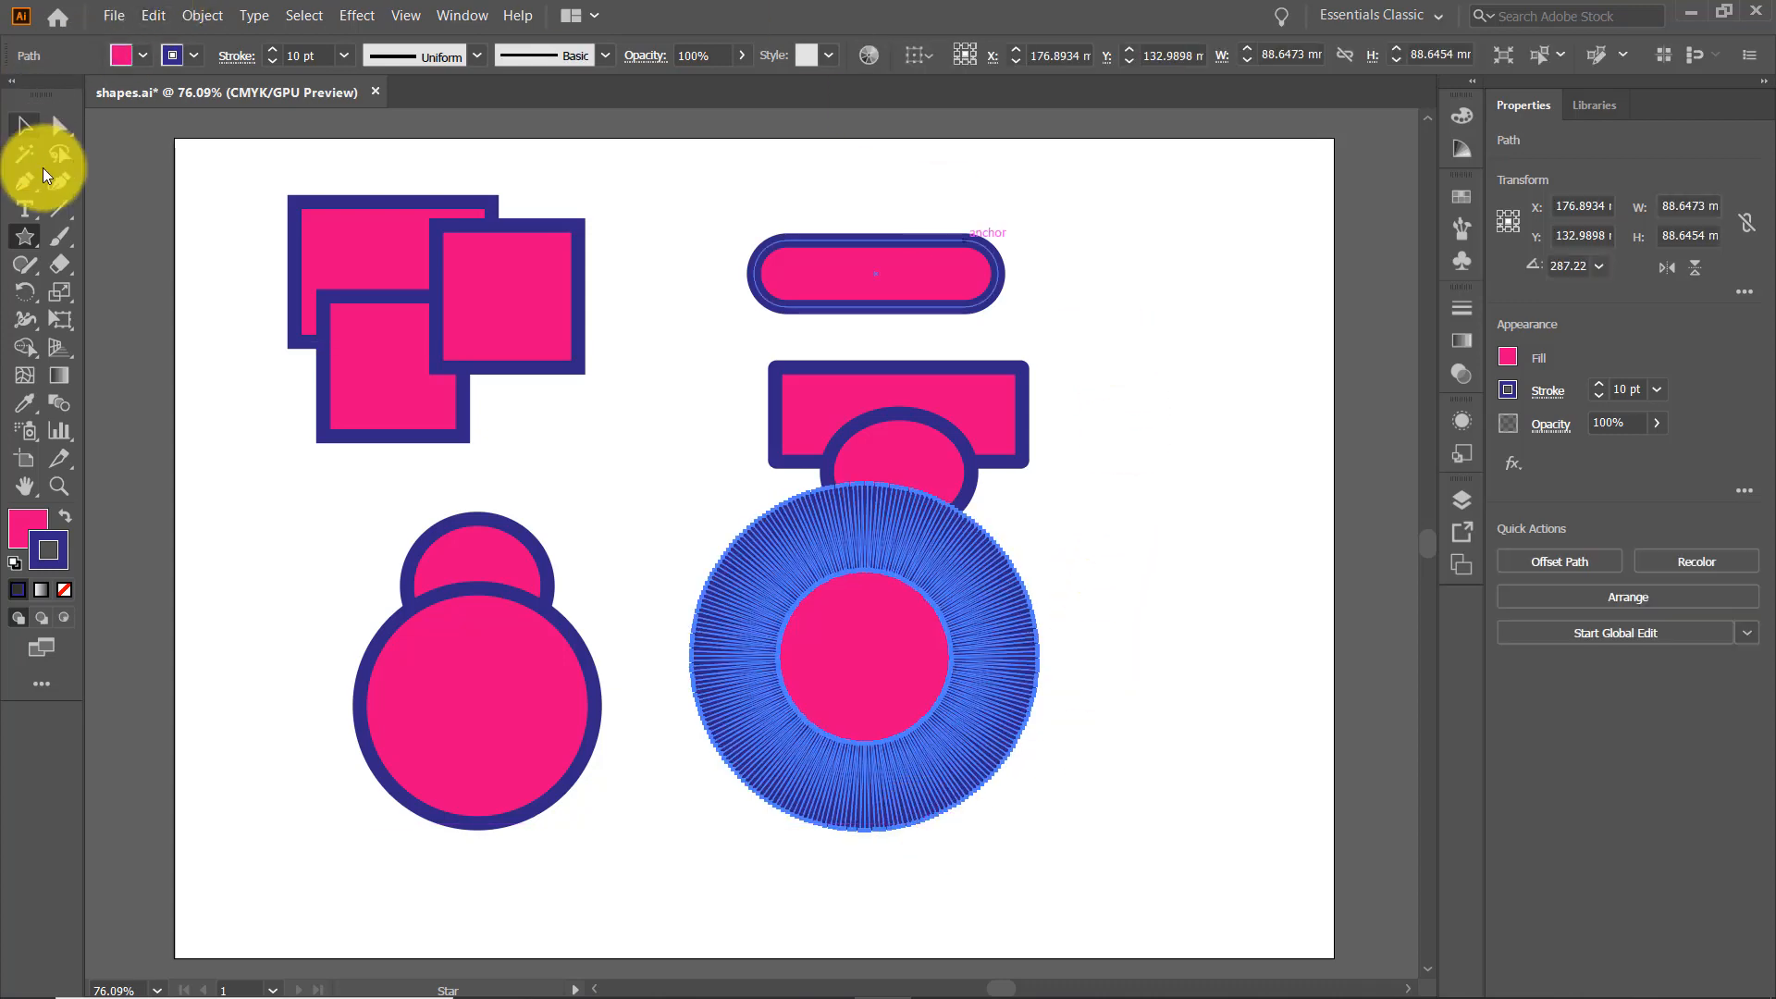
- Draw an eight-sided polygon about 61 by 61 mm near the artboard's upper-right corner with the Polygon tool
click(34, 240)
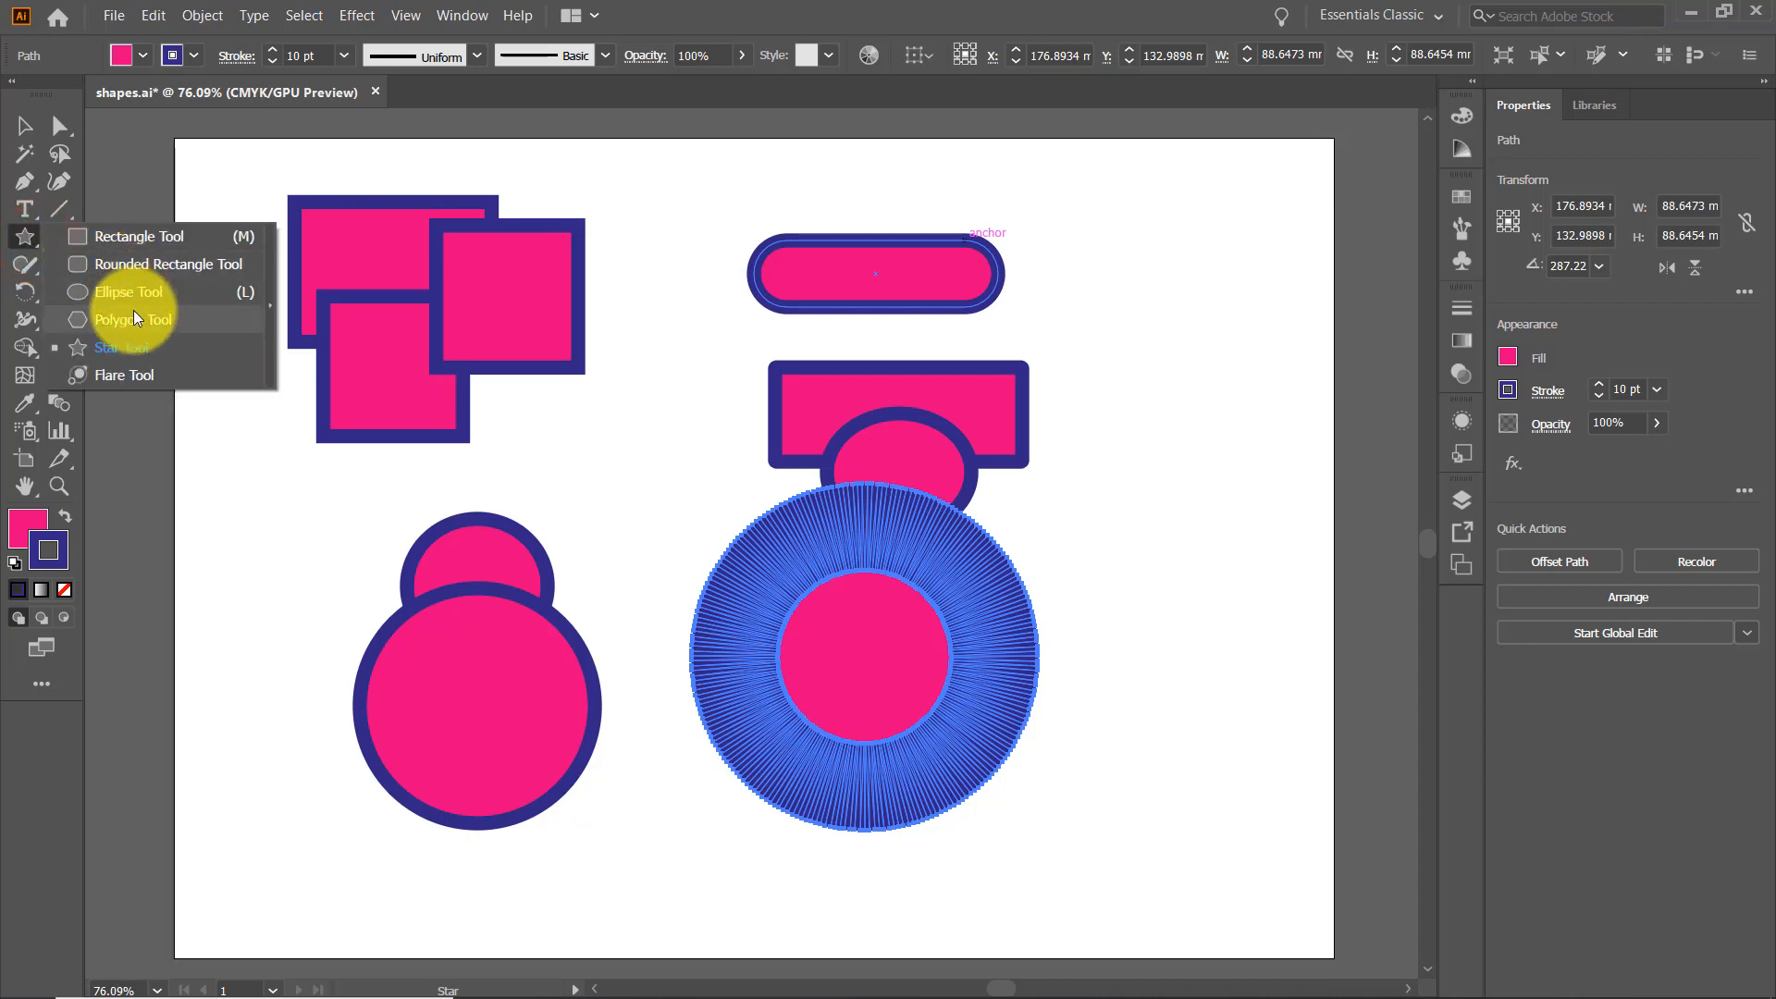
click(133, 318)
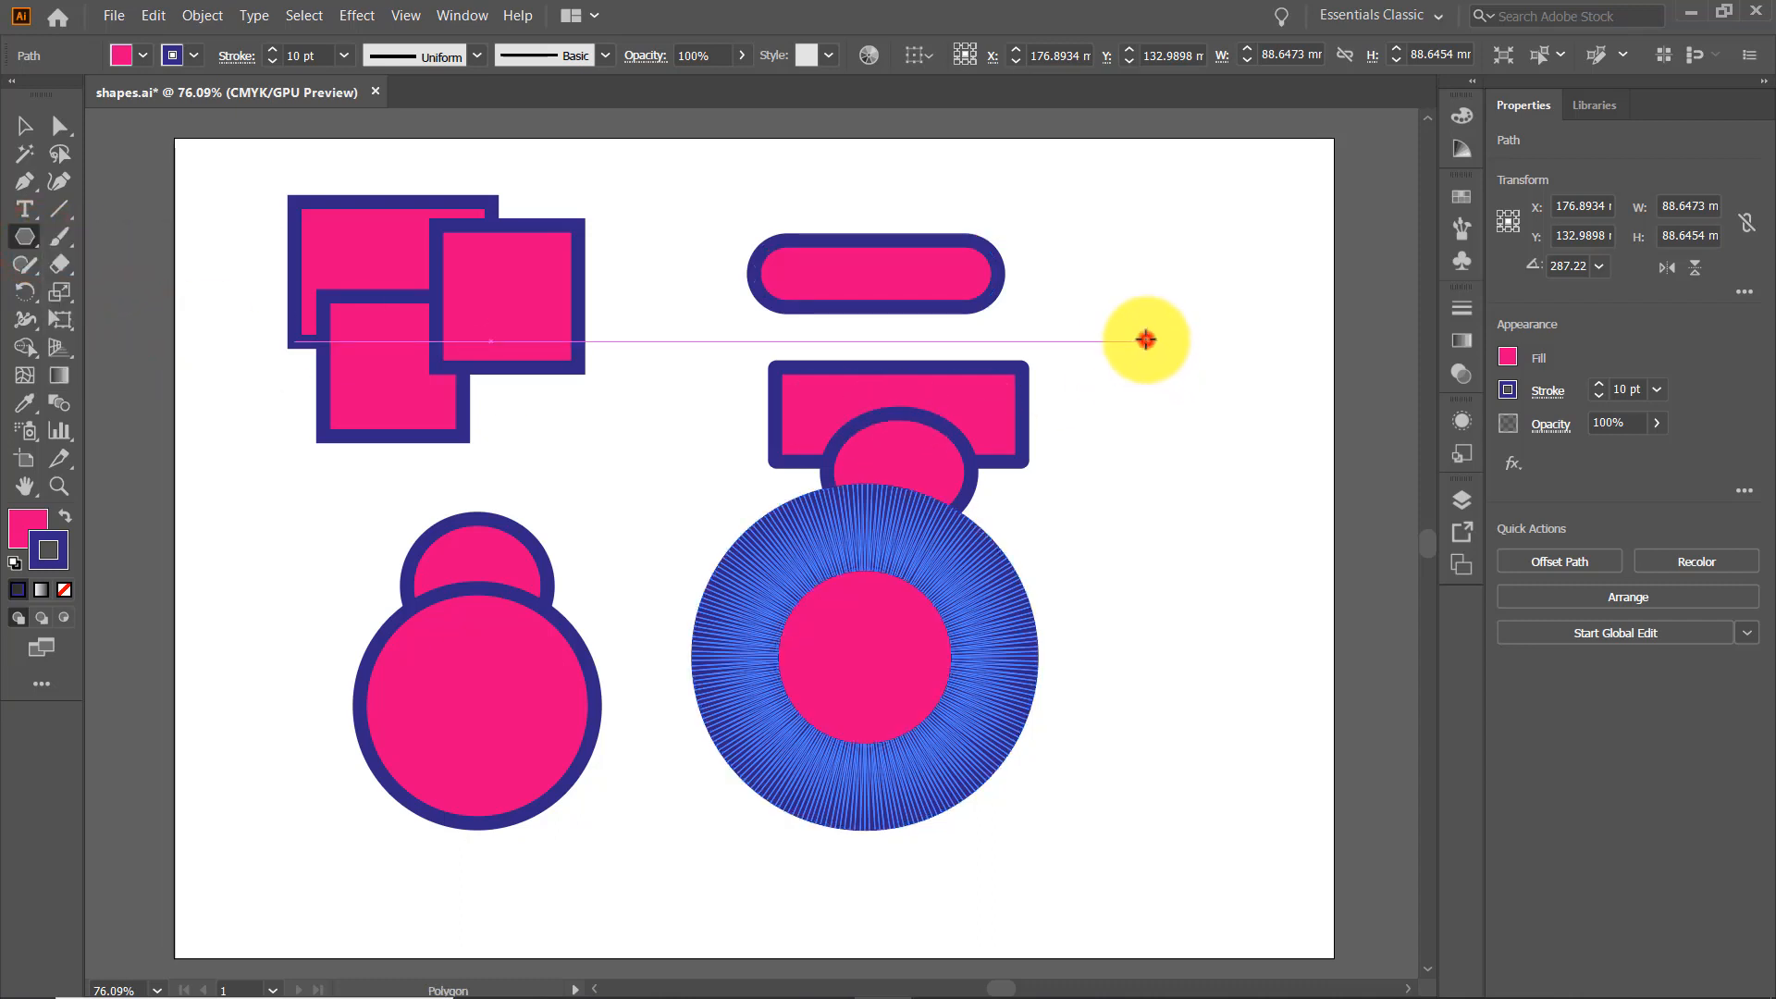
drag(1145, 339, 1200, 463)
key(Down)
key(Down)
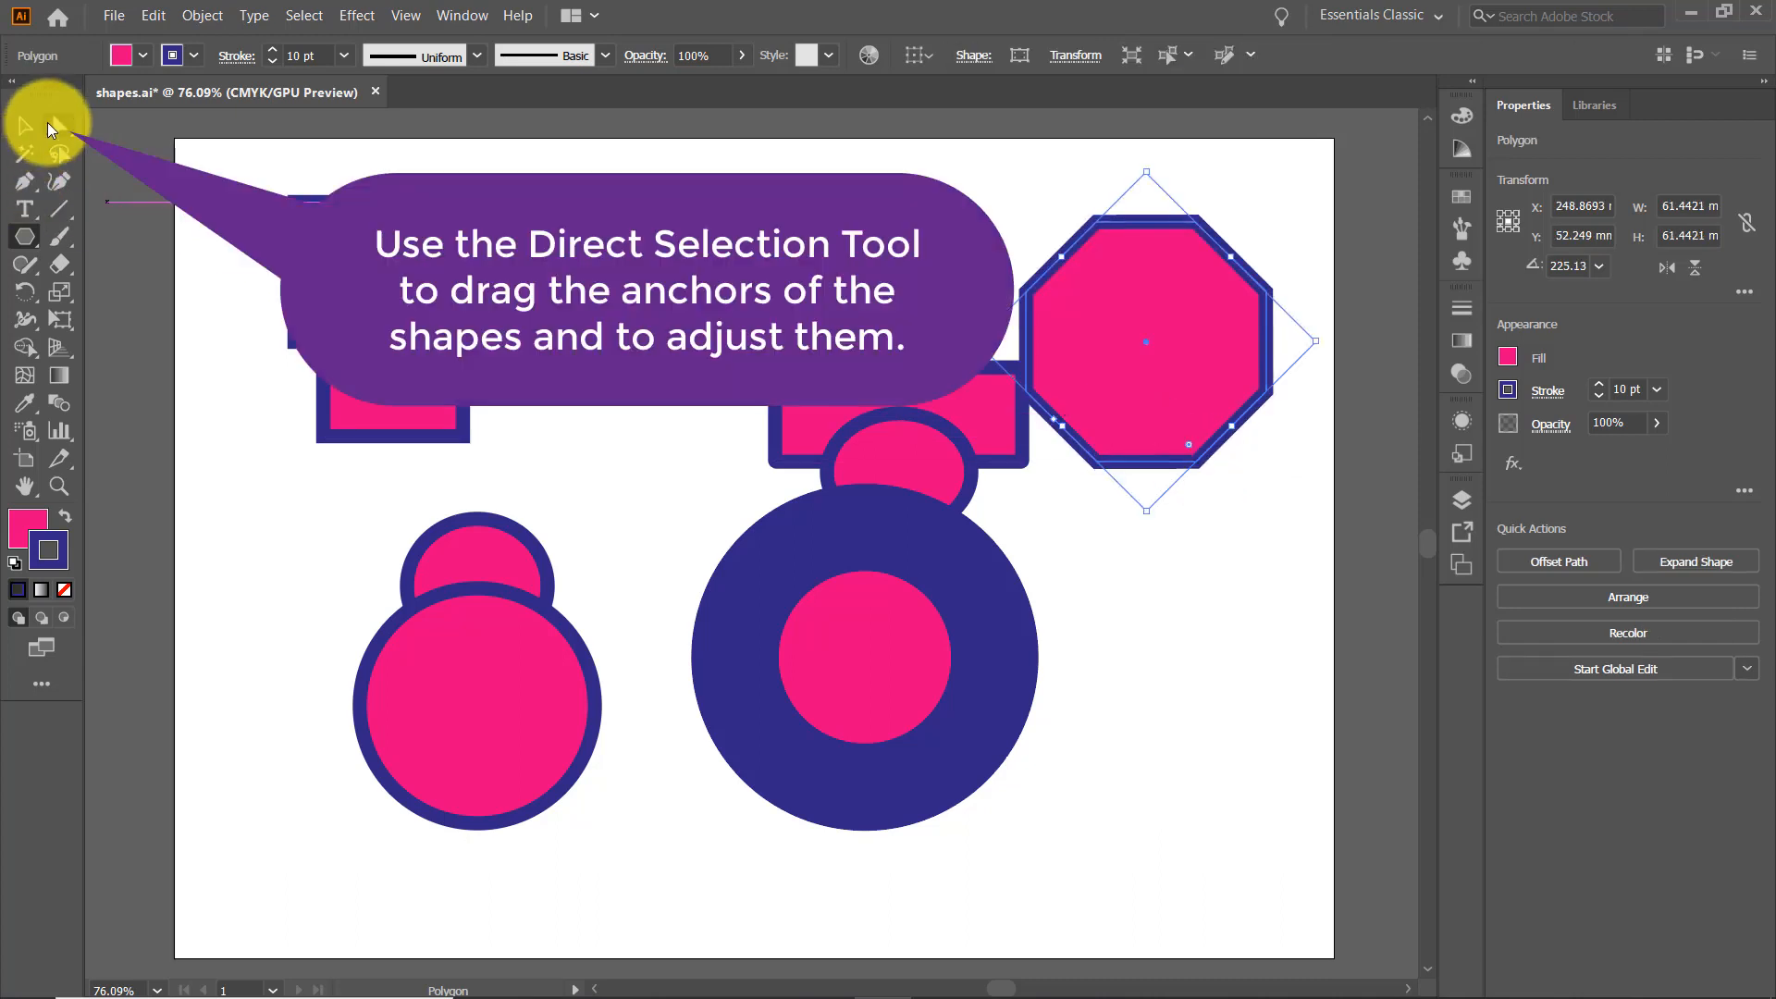
- With Direct Selection, pull the octagon's upper-right anchor deep into the shape, to about X 241 mm, Y 73 mm
click(58, 125)
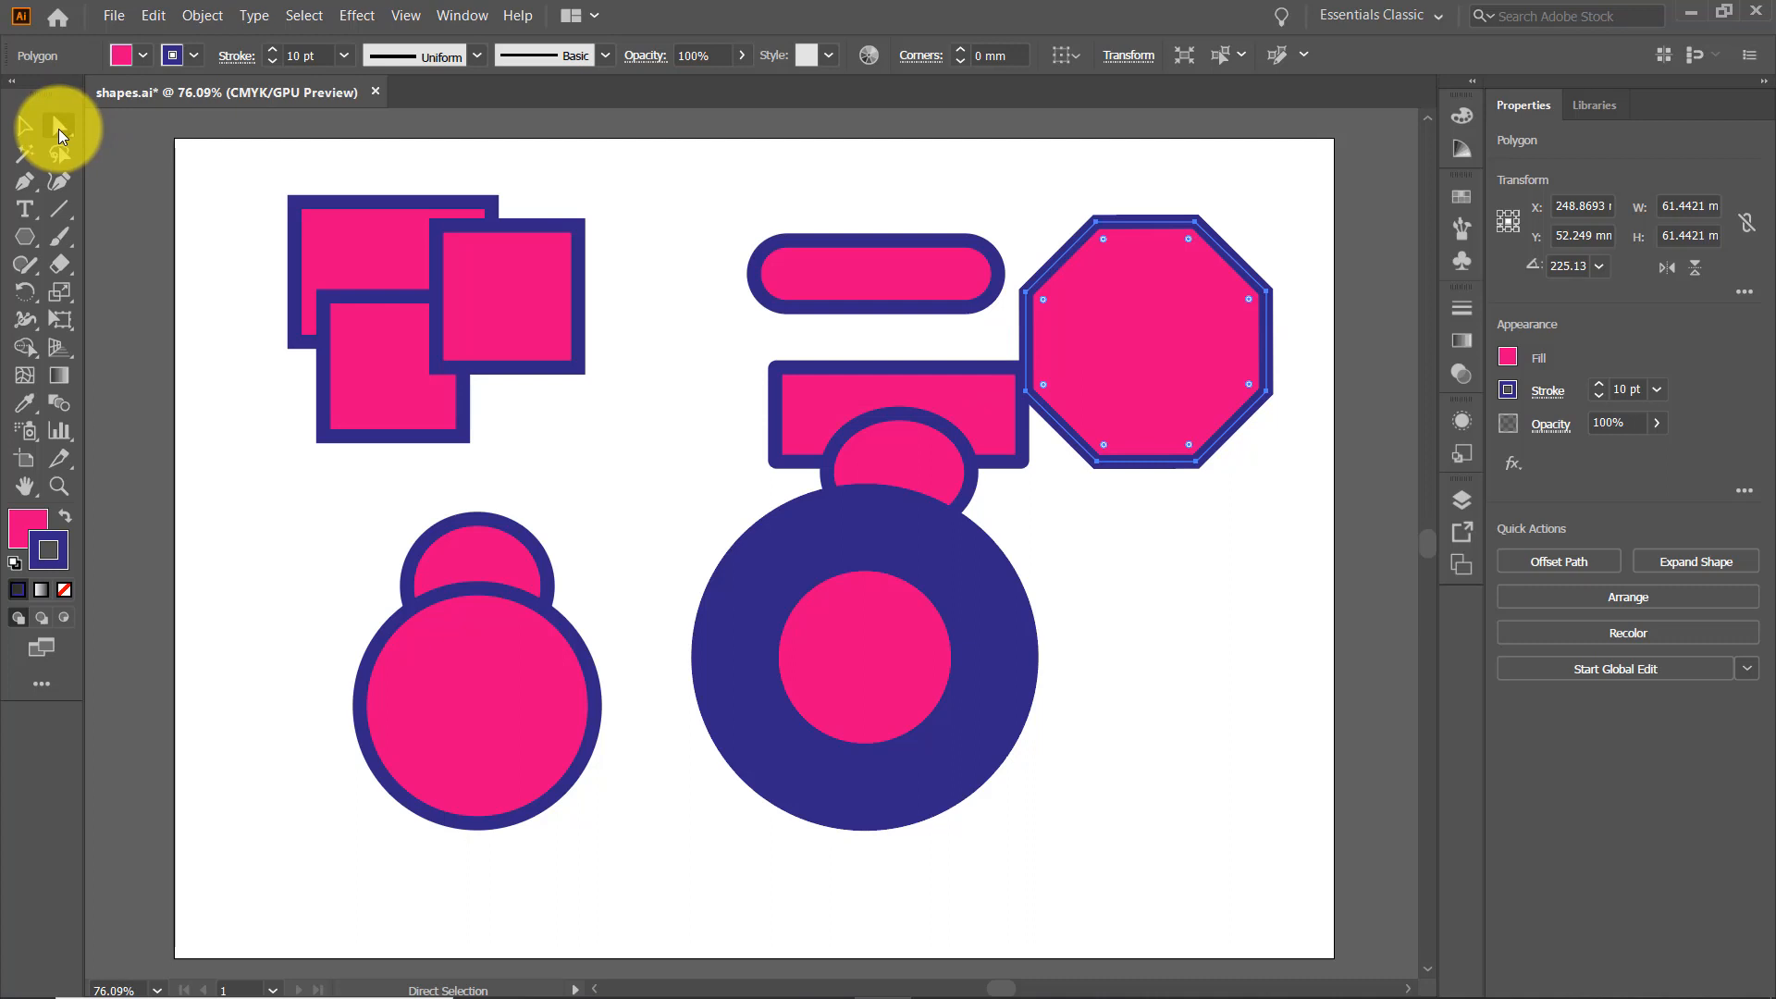
click(1195, 226)
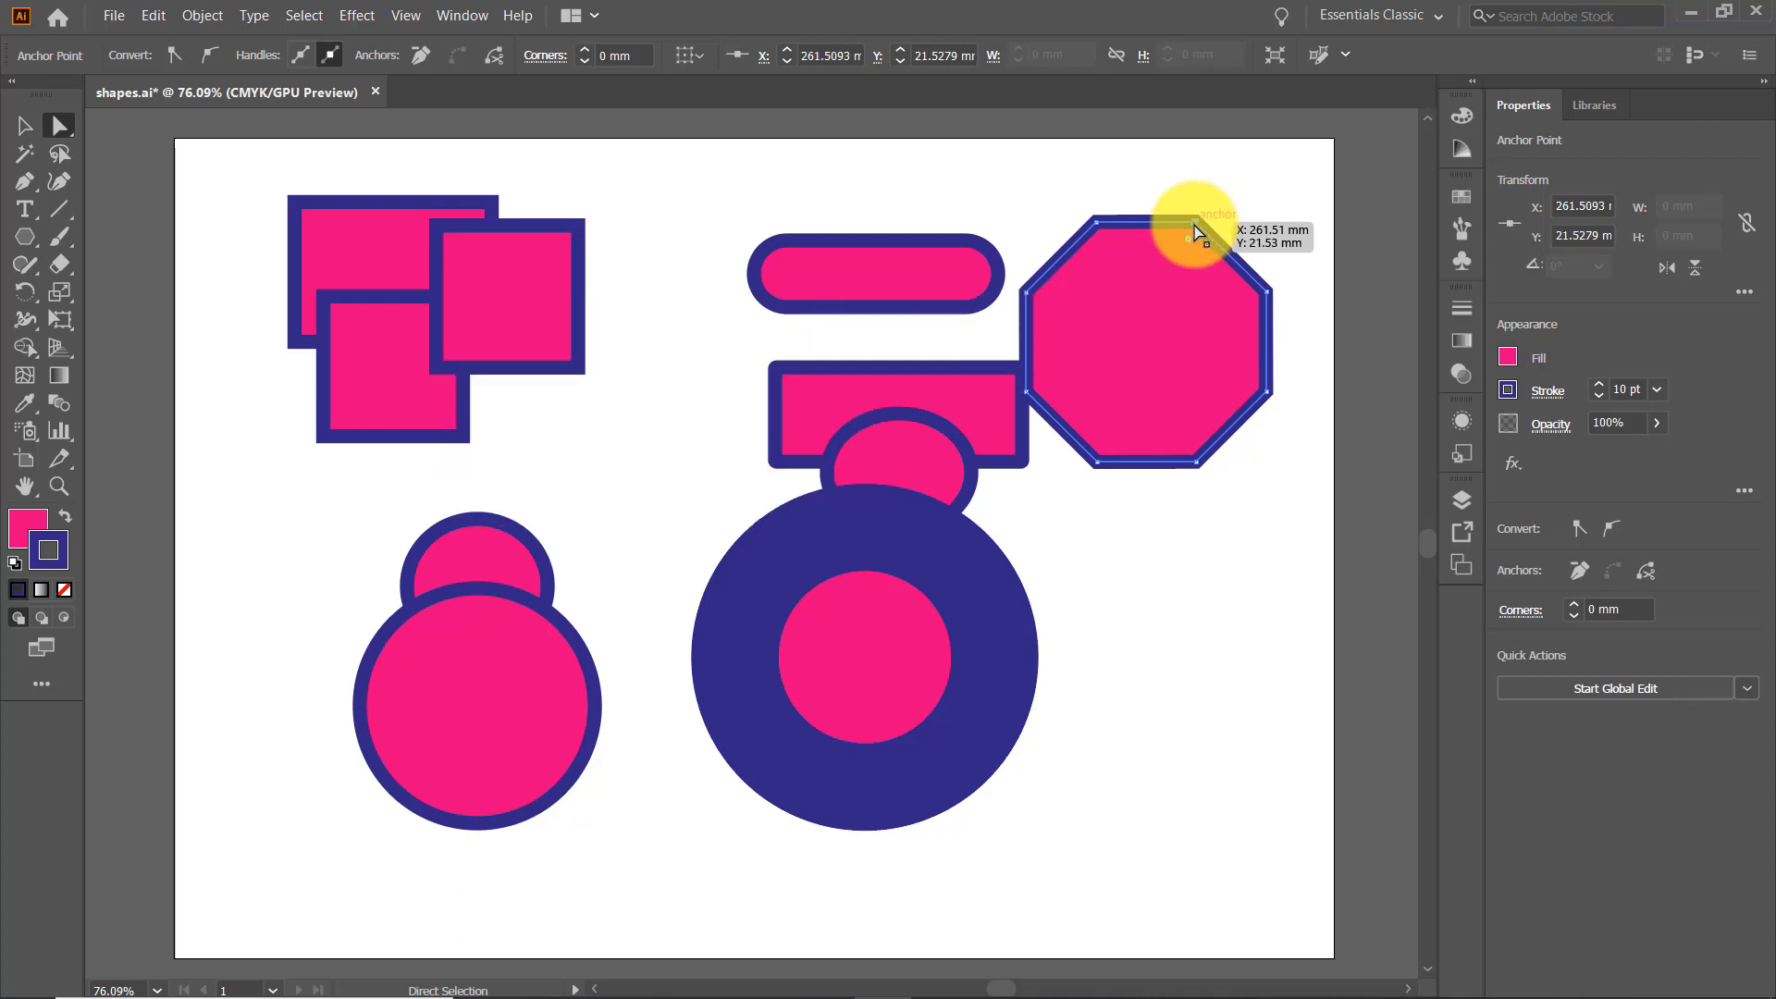
drag(1194, 229, 1115, 421)
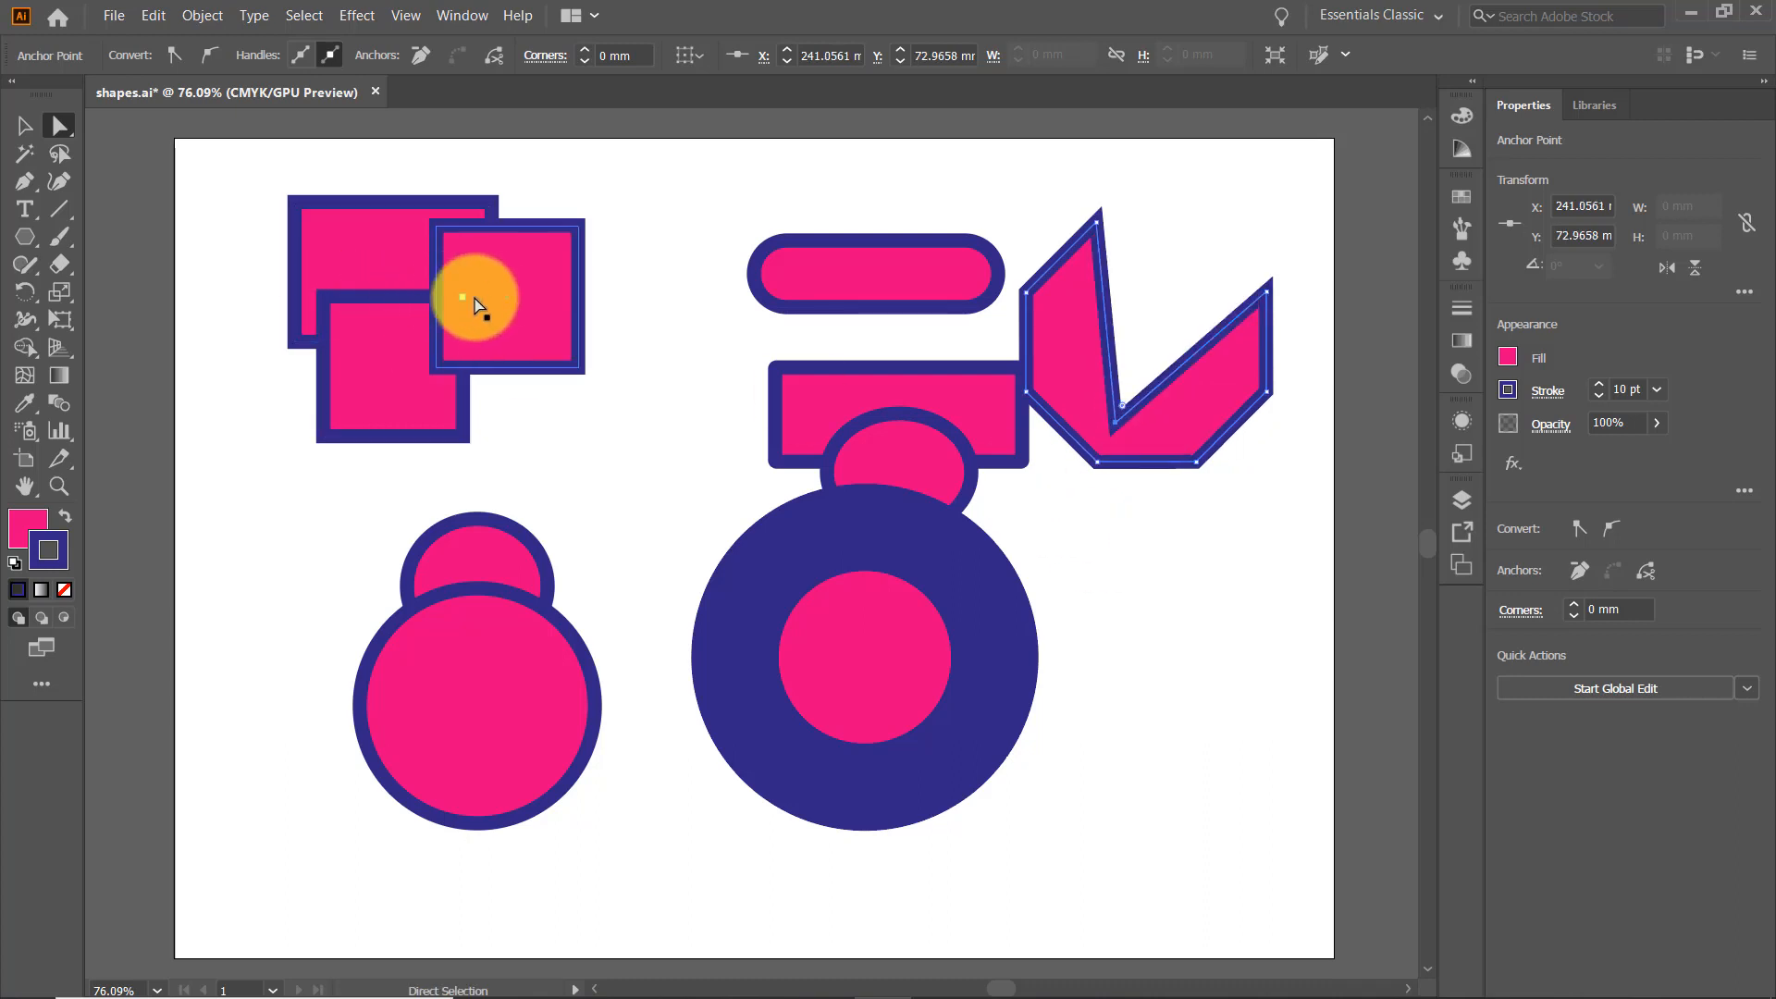
- Move the upper-right anchor of the frontmost square inward to about X 87 mm, Y 43 mm, giving it a triangular form
click(578, 227)
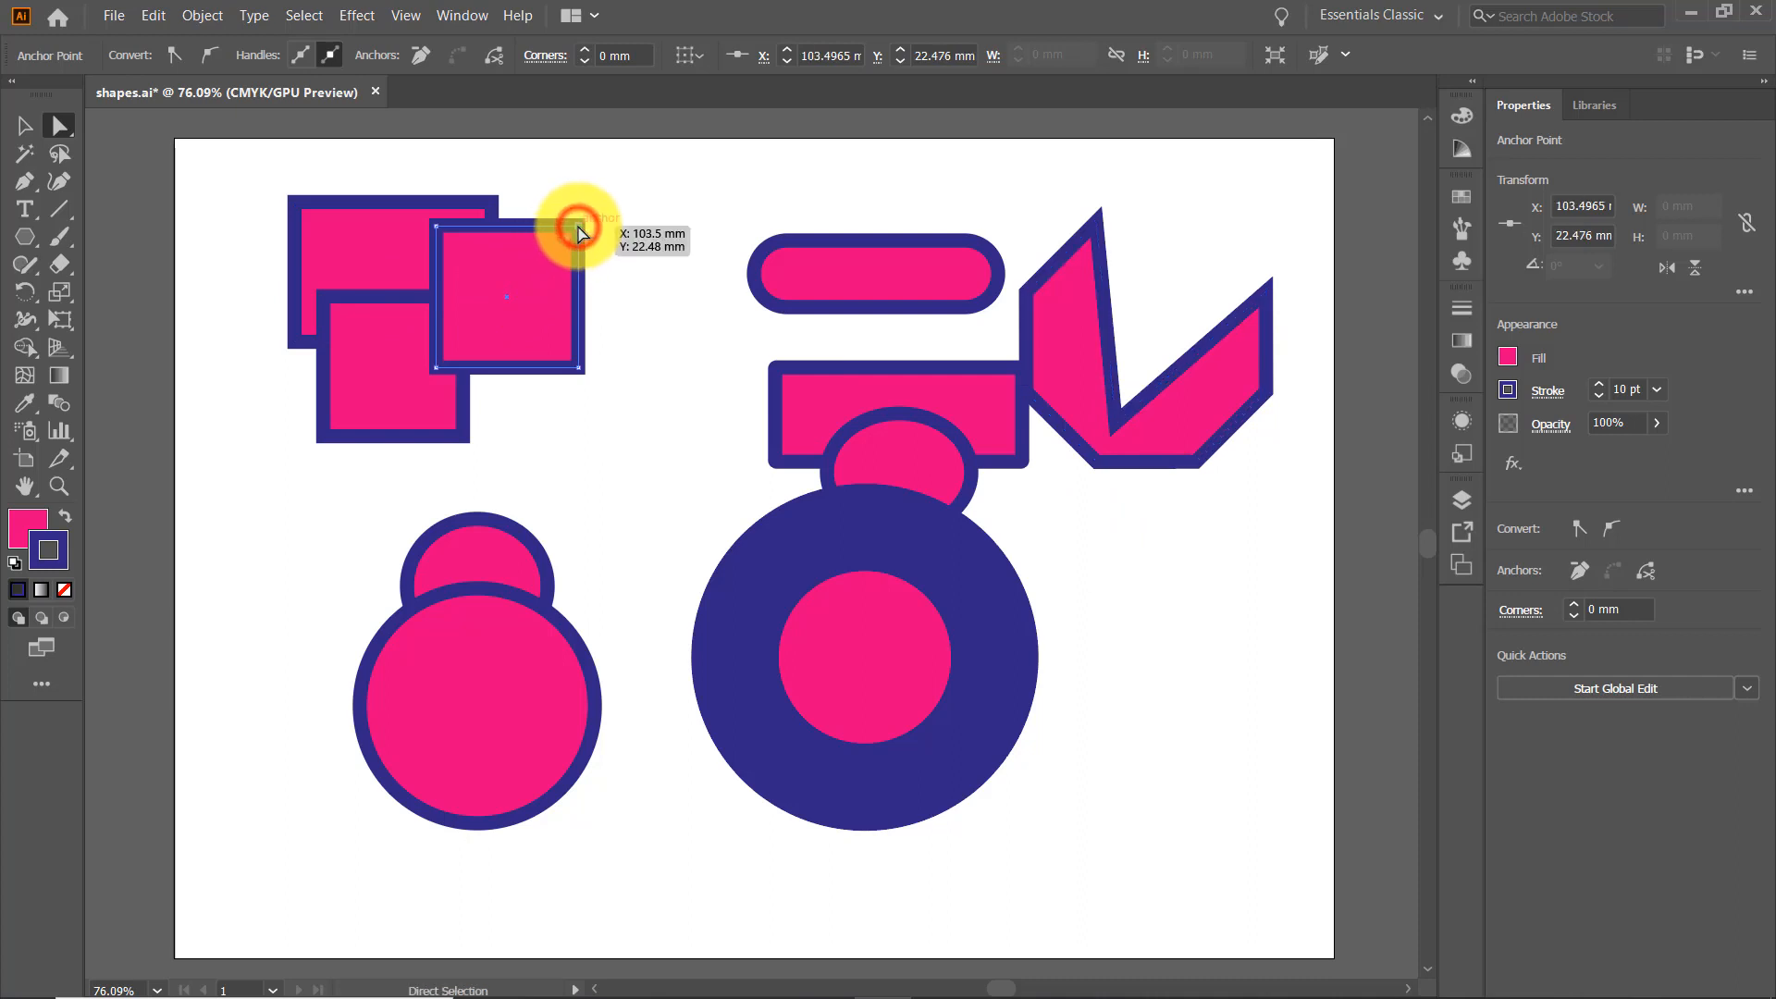
drag(580, 234, 514, 302)
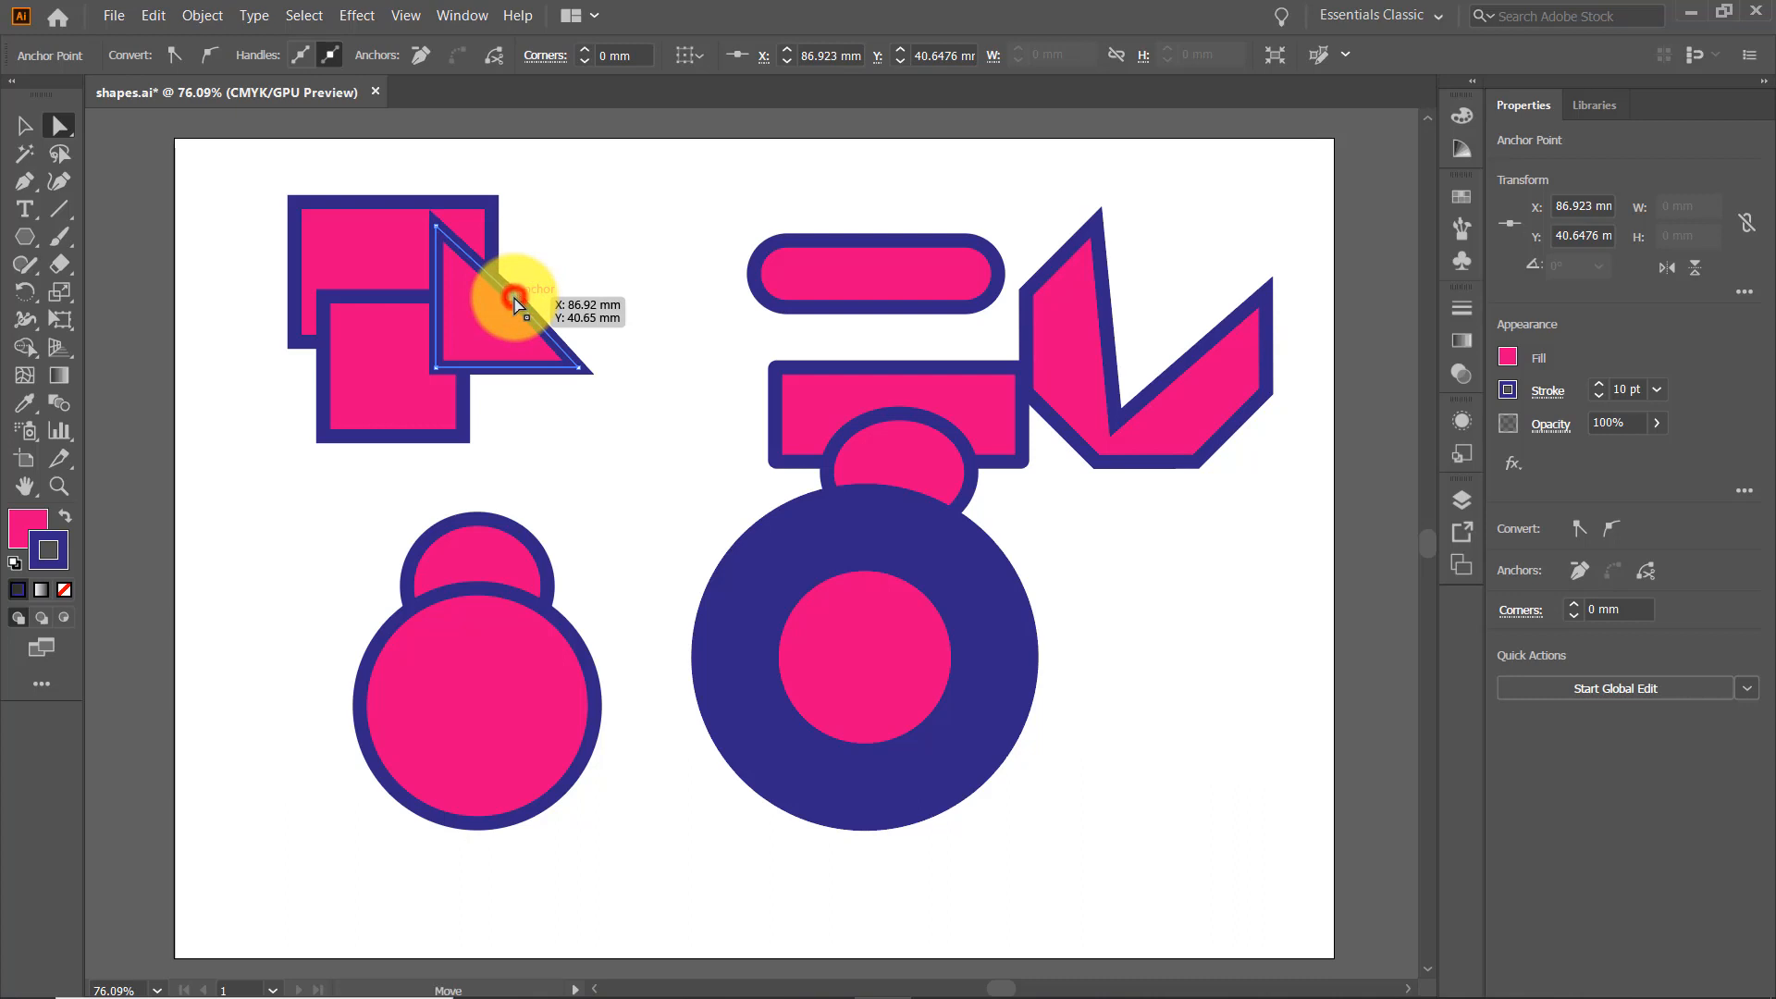
drag(514, 302, 513, 305)
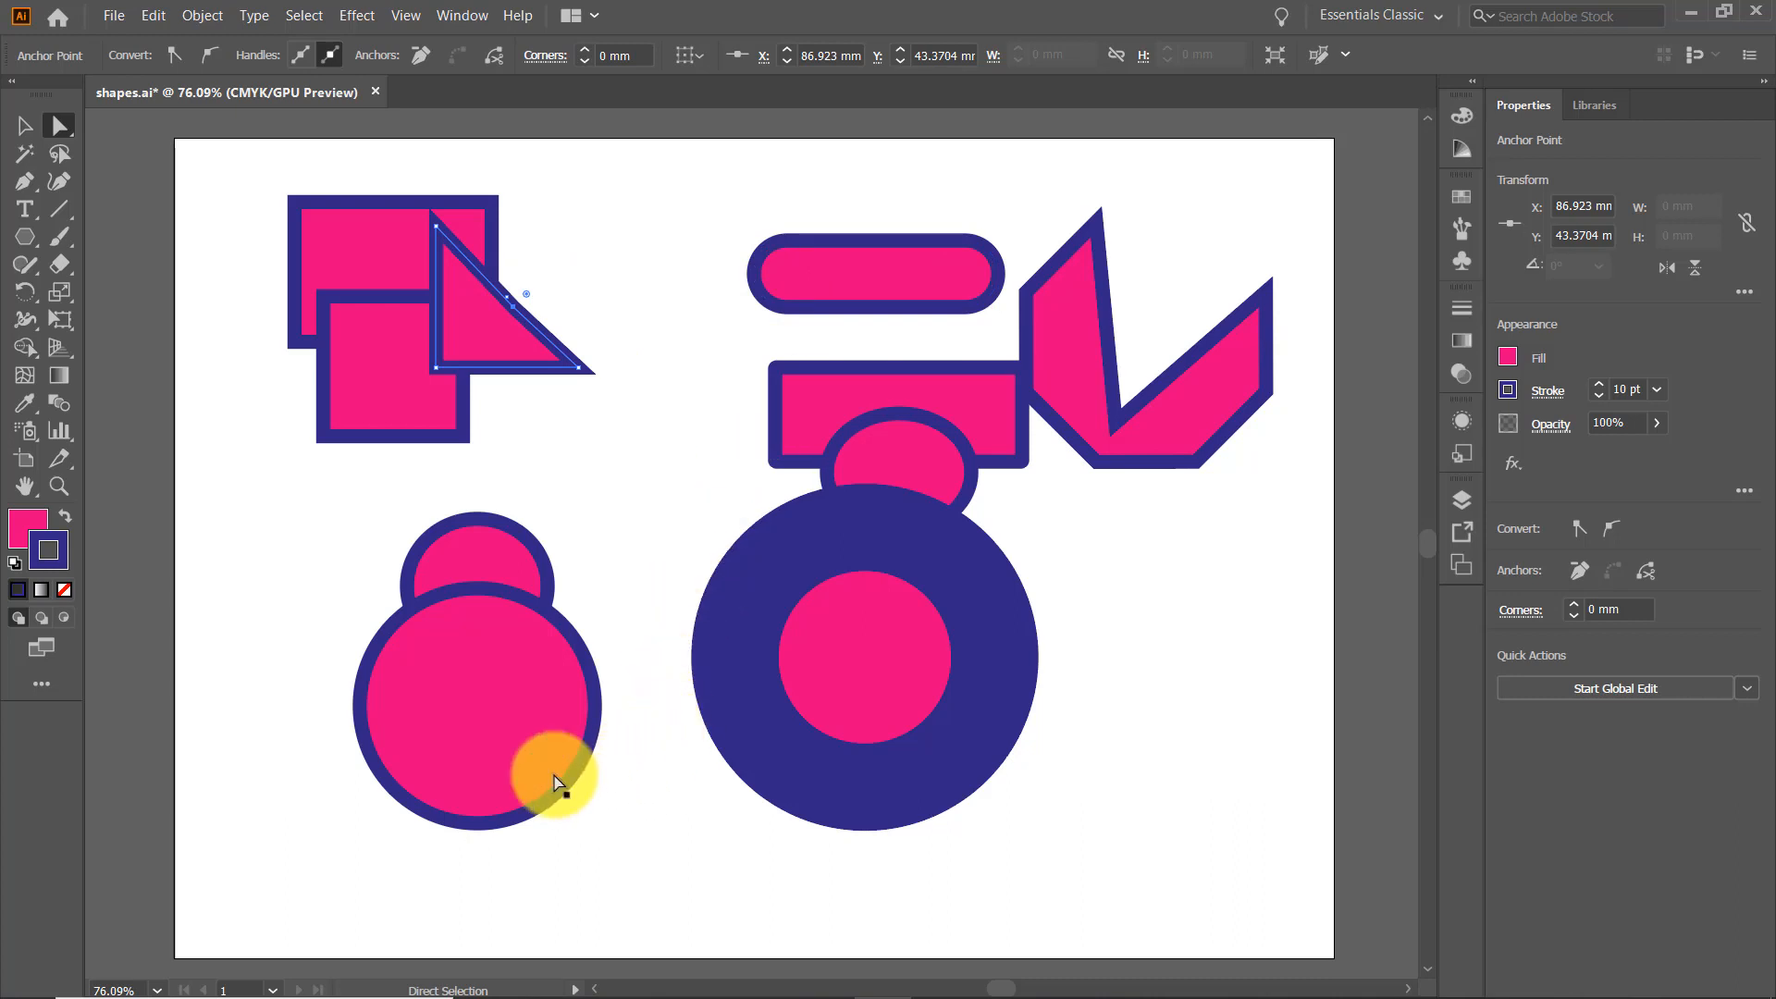
- Delete the small circle behind the large circle and reposition the large circle to about X 78 mm, Y 155 mm
click(20, 123)
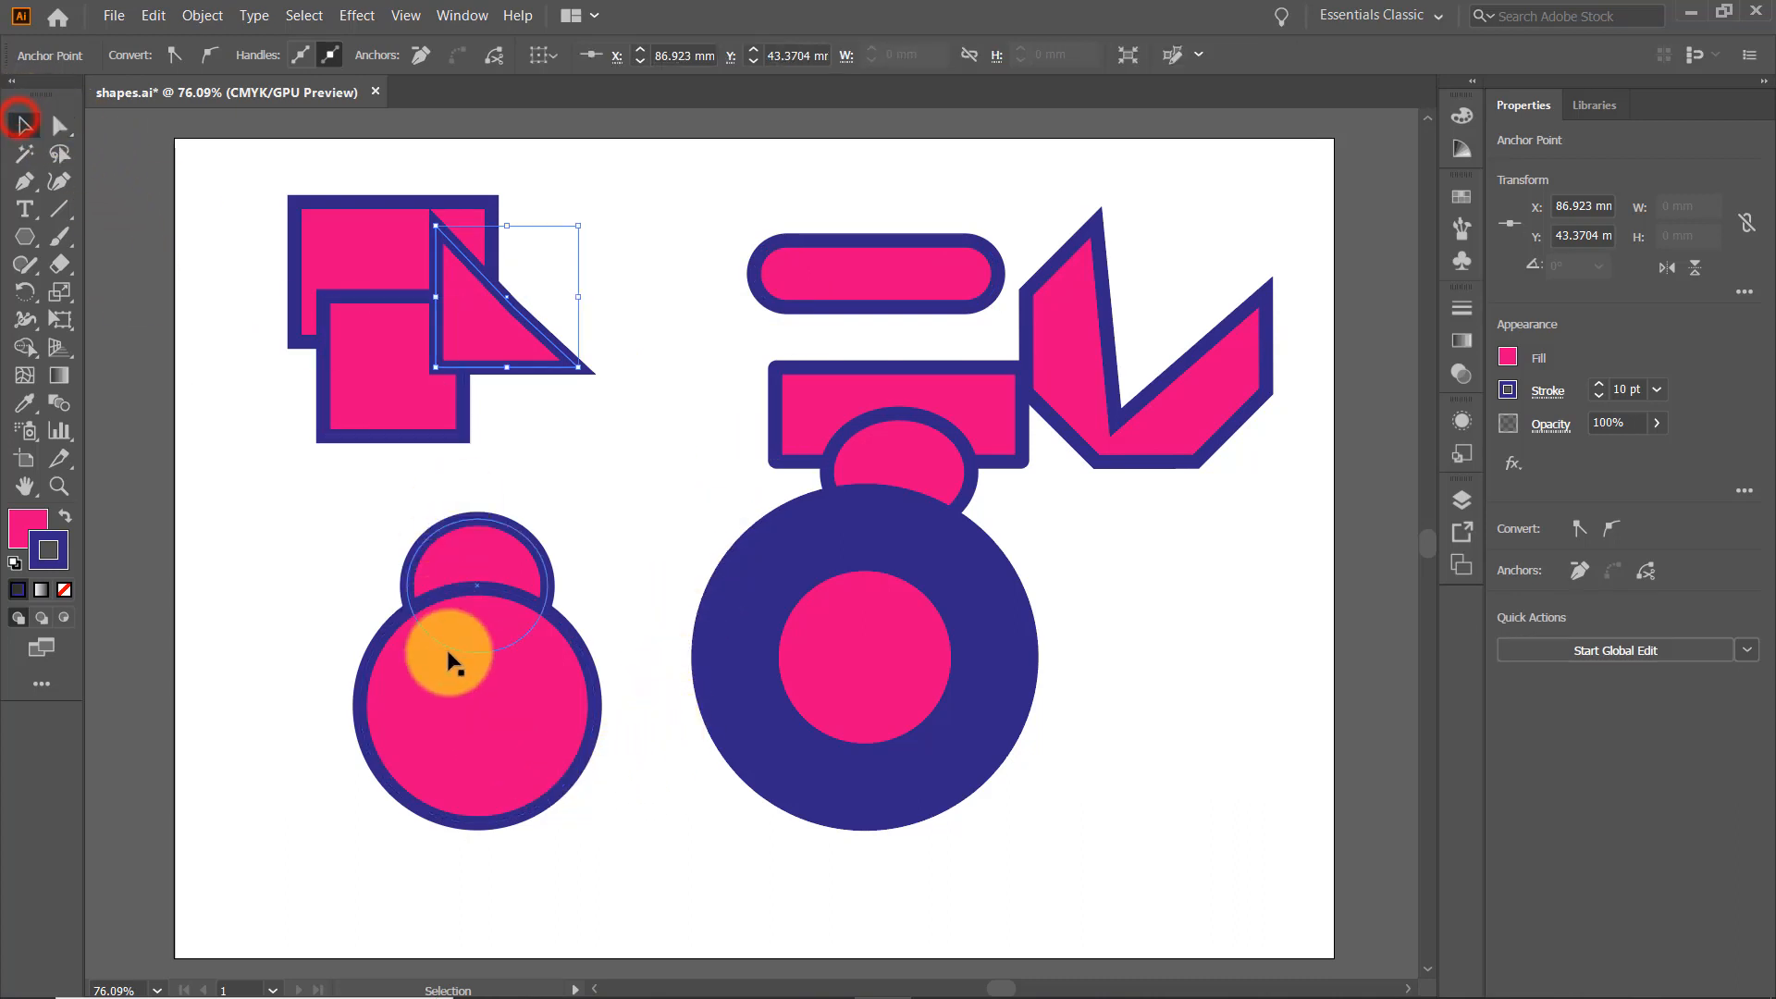
drag(472, 702, 542, 804)
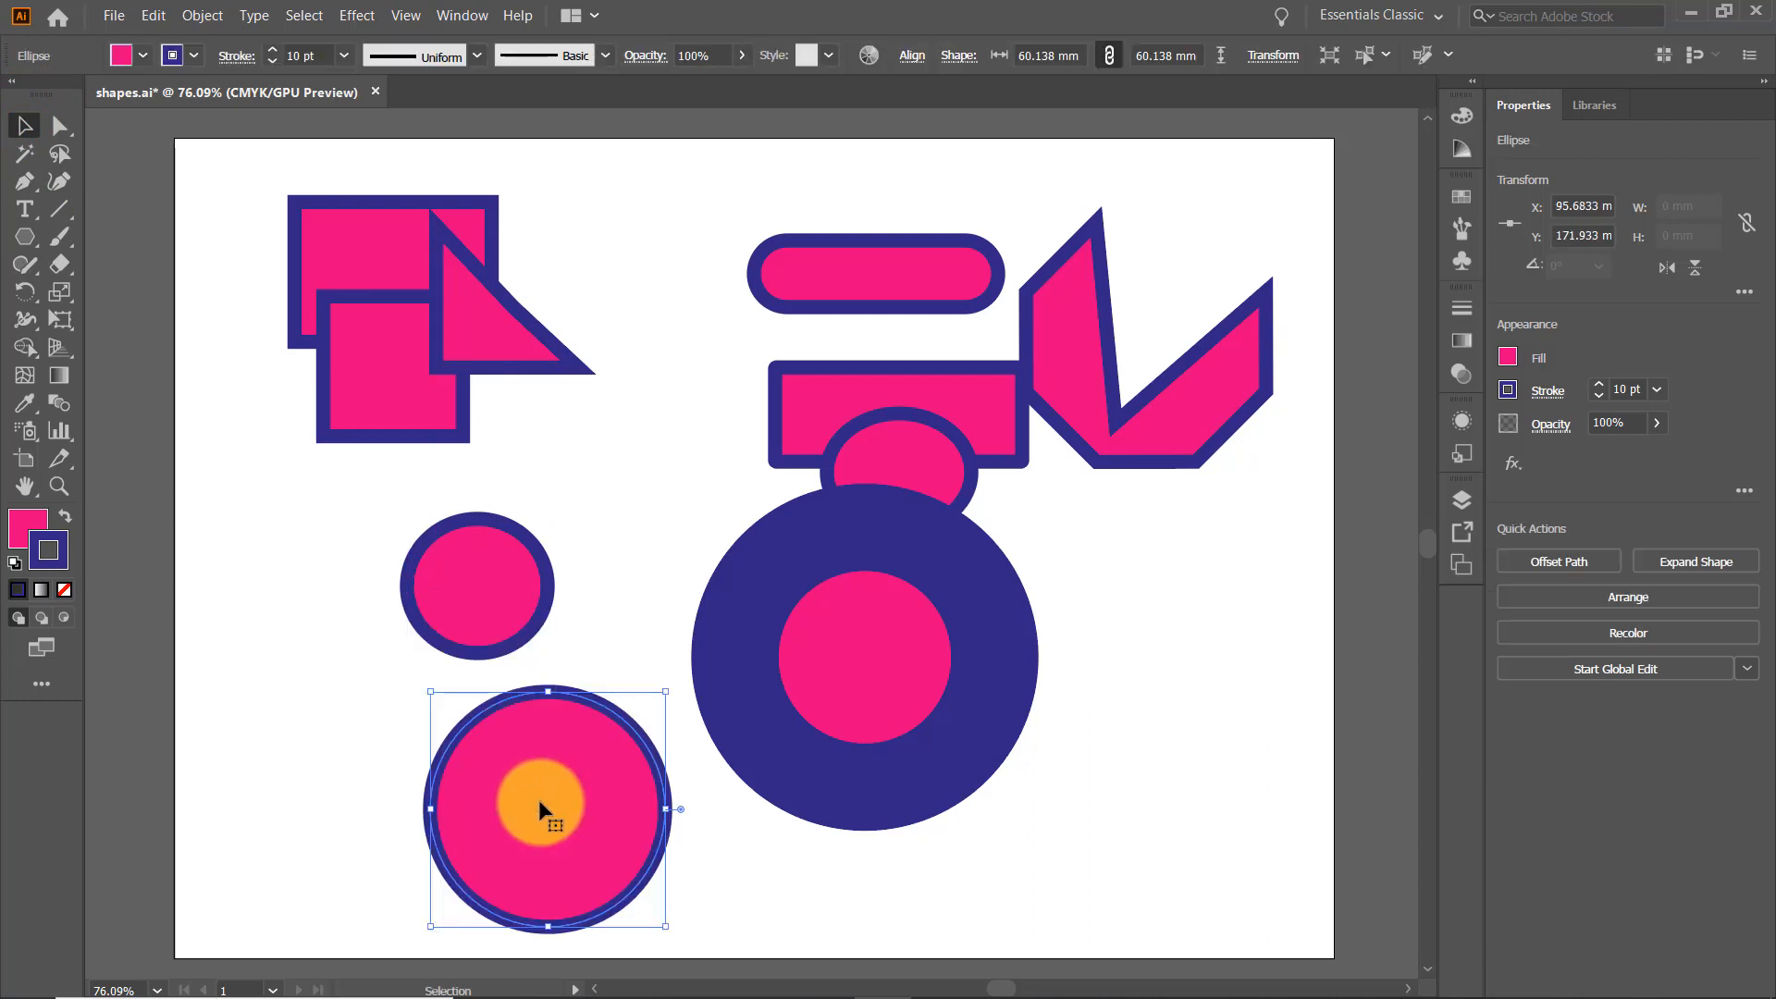
click(457, 582)
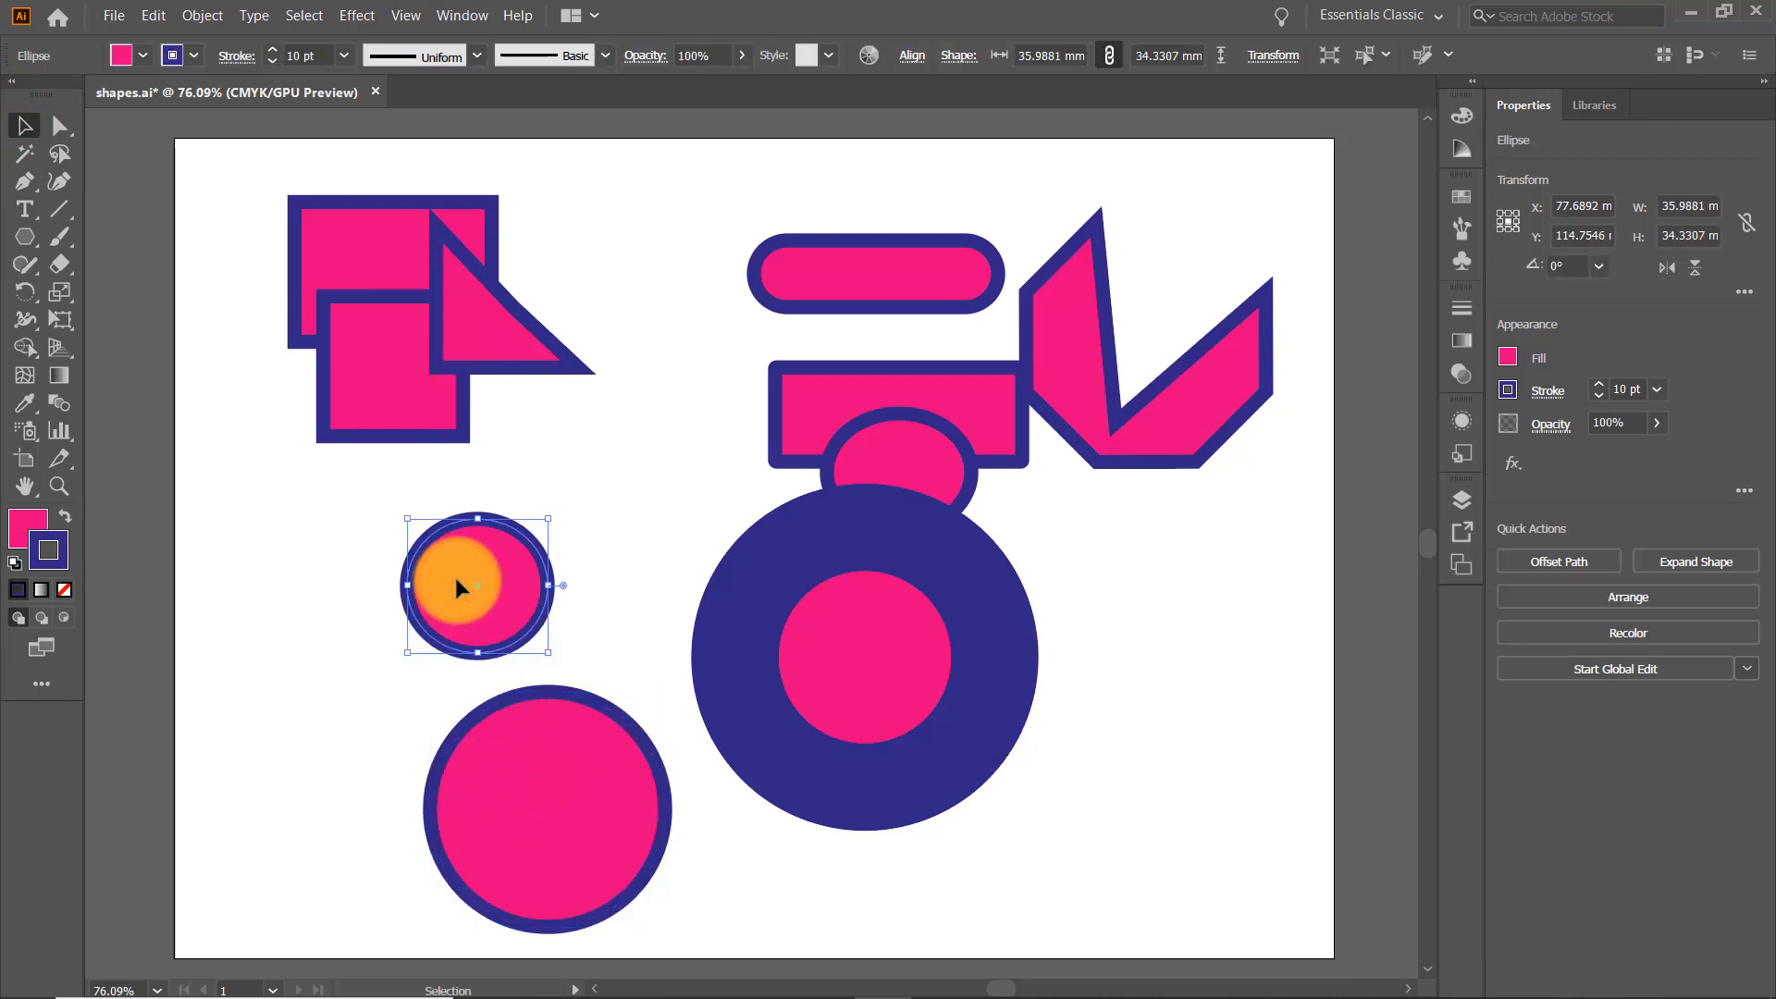
key(Delete)
click(515, 711)
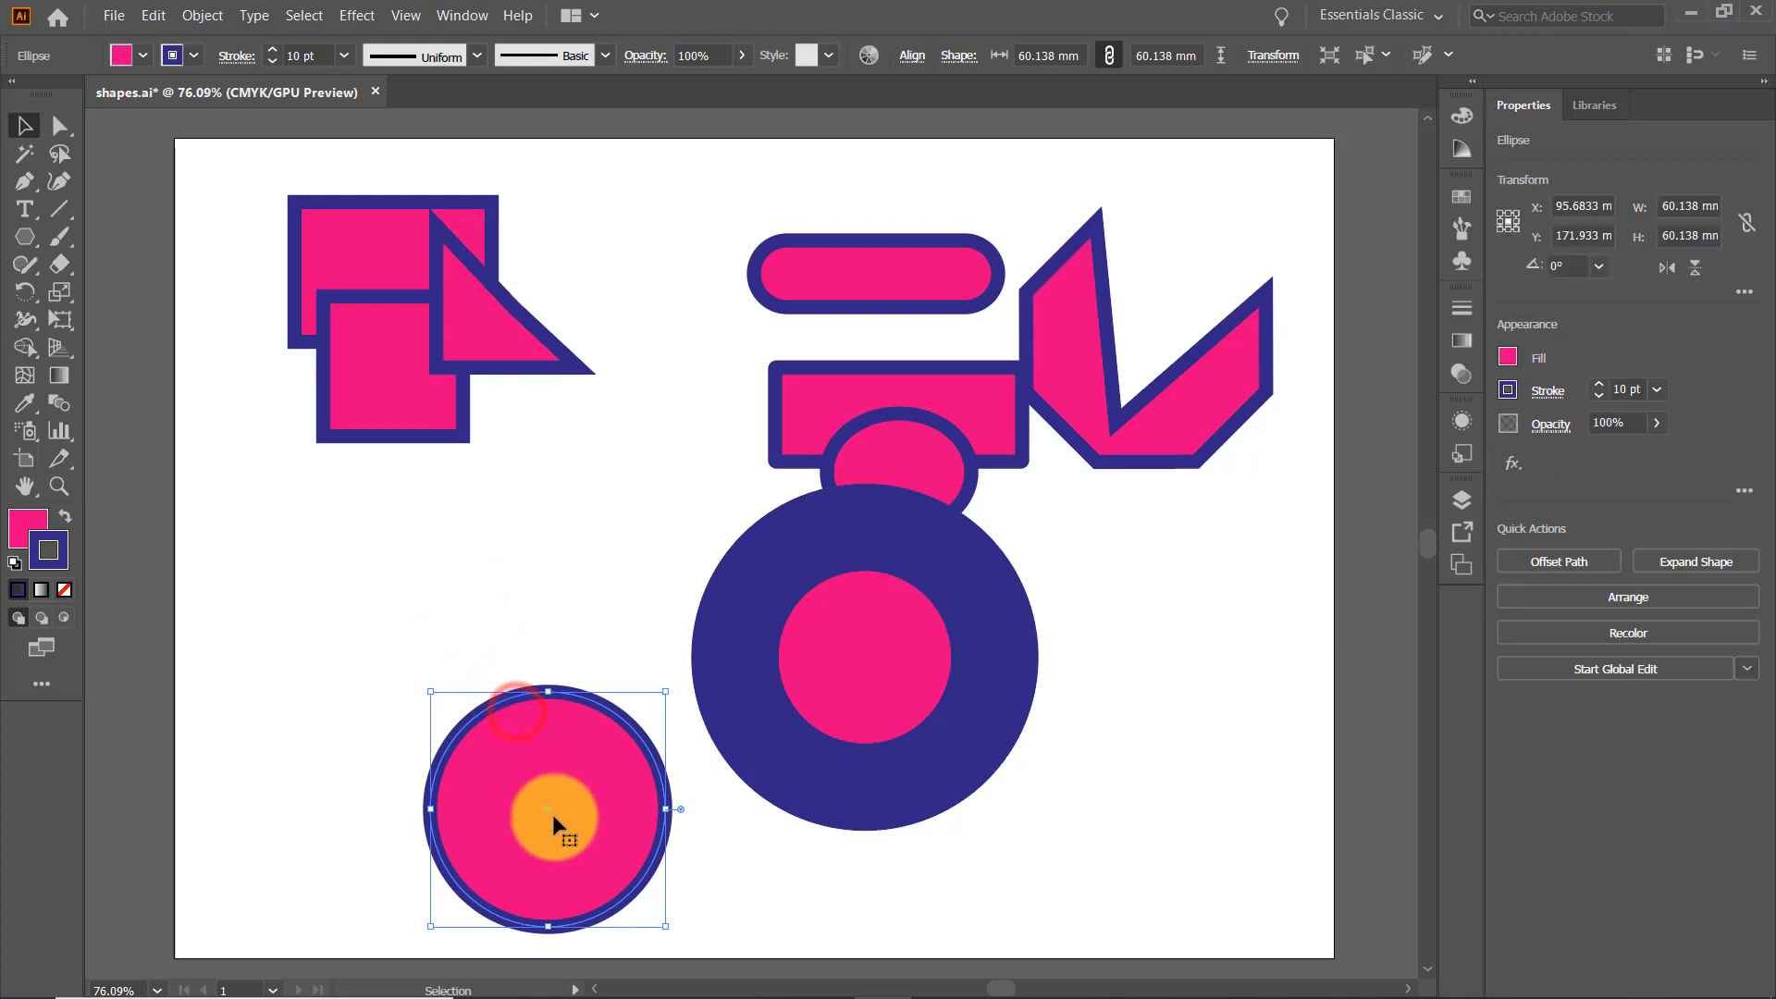
drag(524, 786, 480, 738)
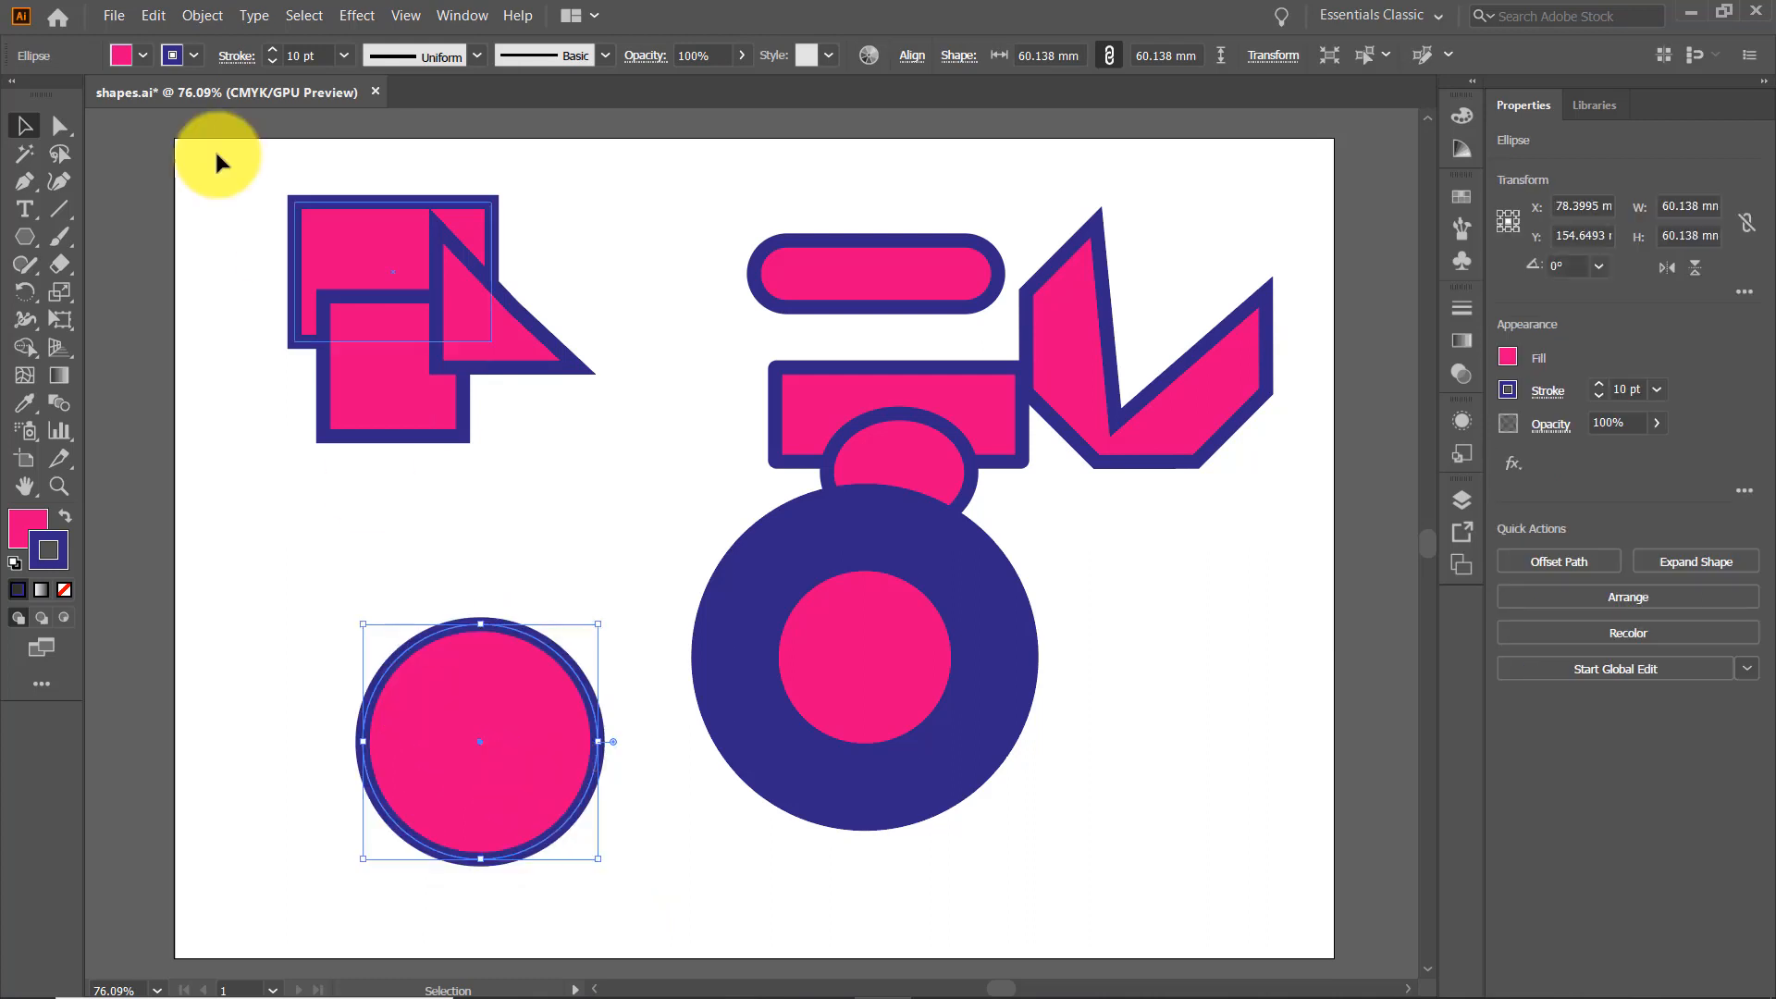
- Pull the large circle's top anchor straight up to Y 105 mm with Direct Selection to form an egg shape
click(59, 125)
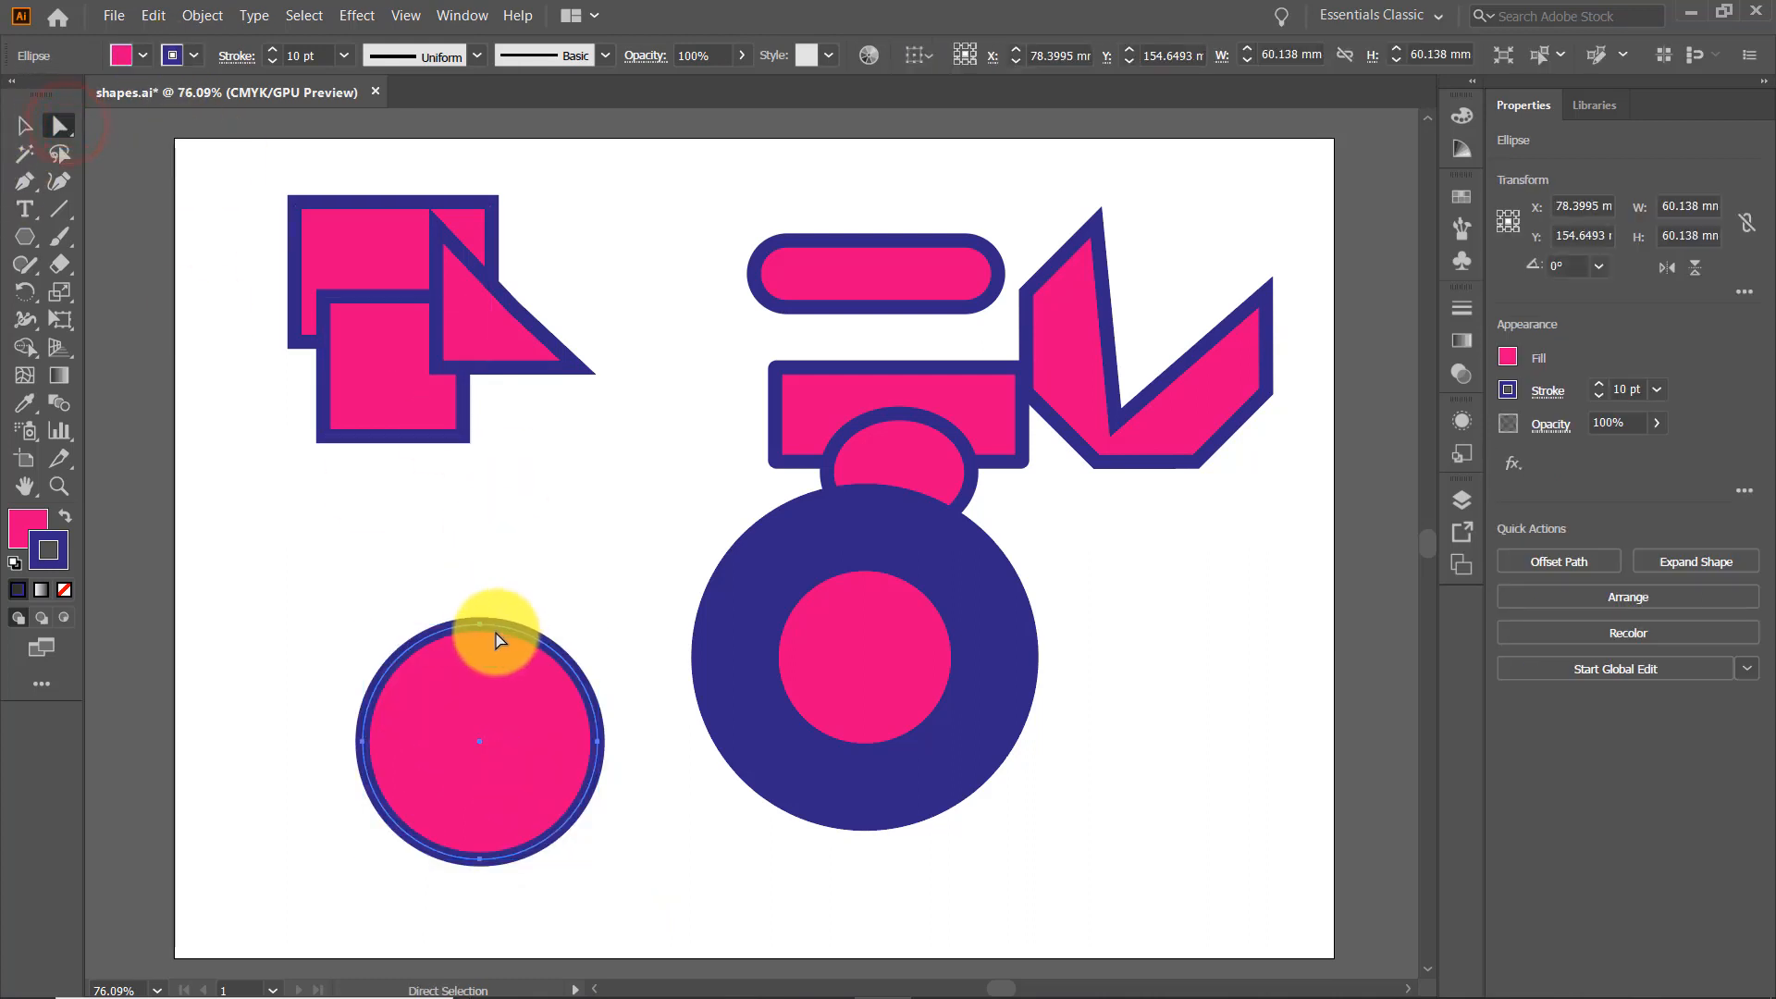
click(481, 627)
drag(482, 629, 480, 548)
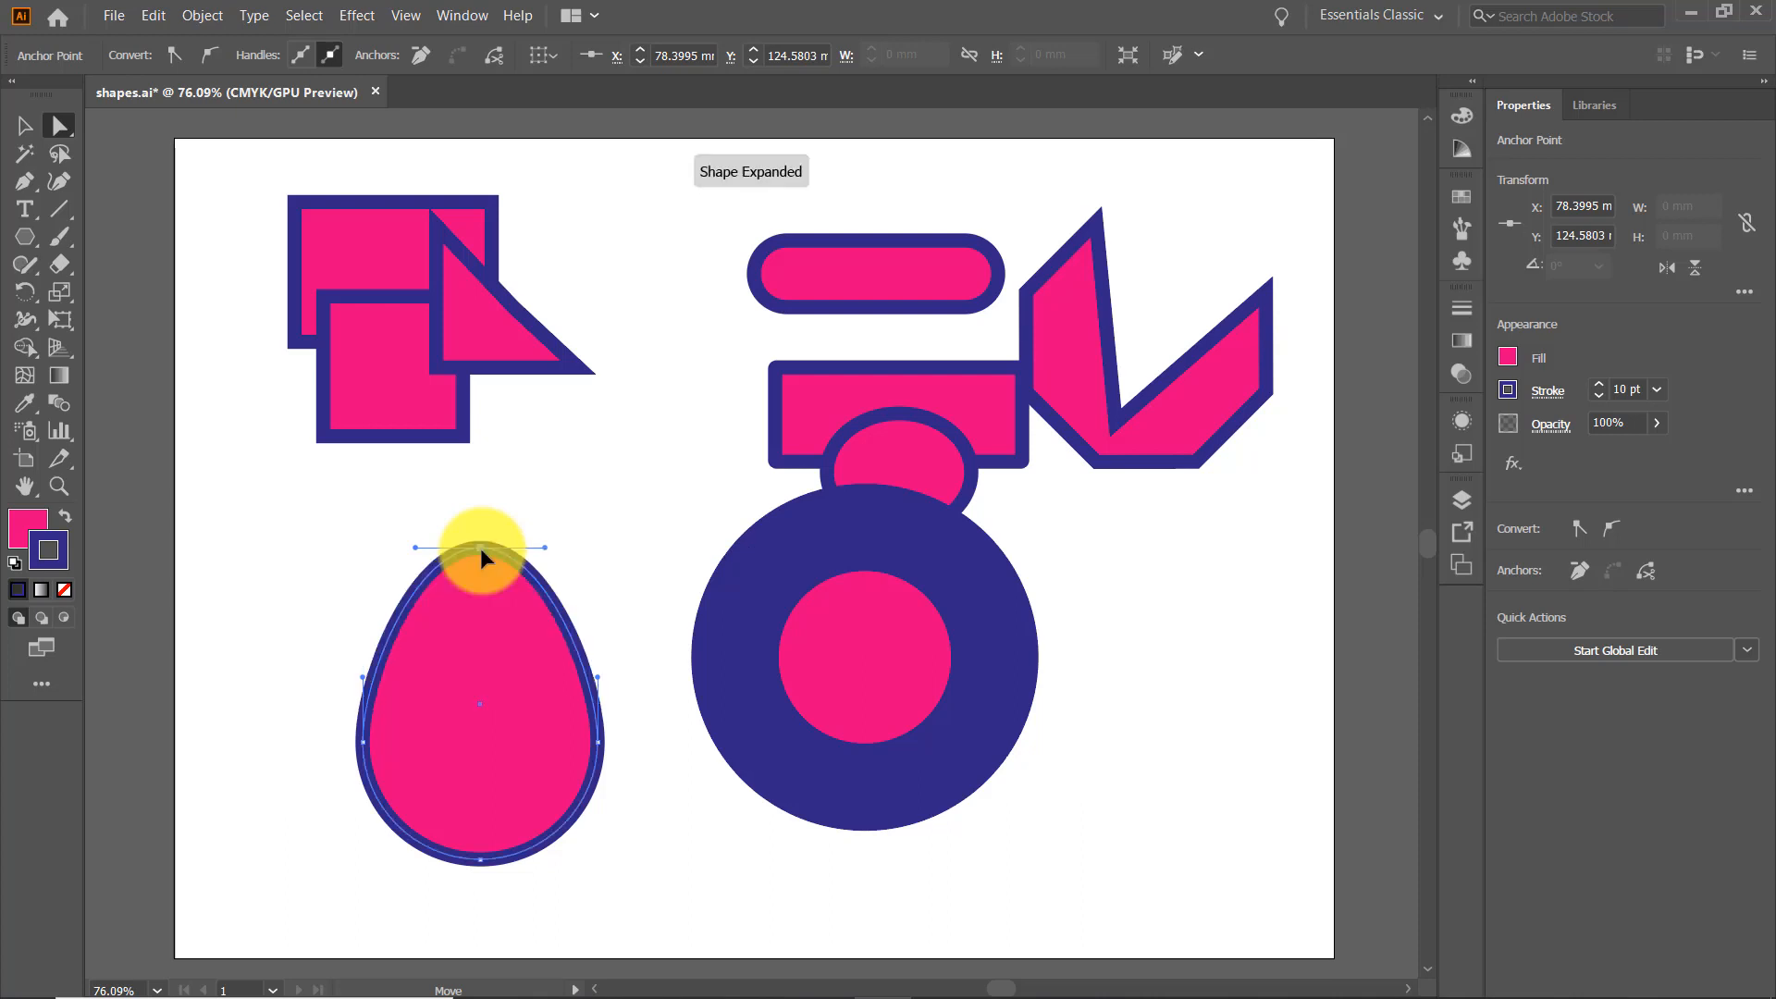
click(25, 126)
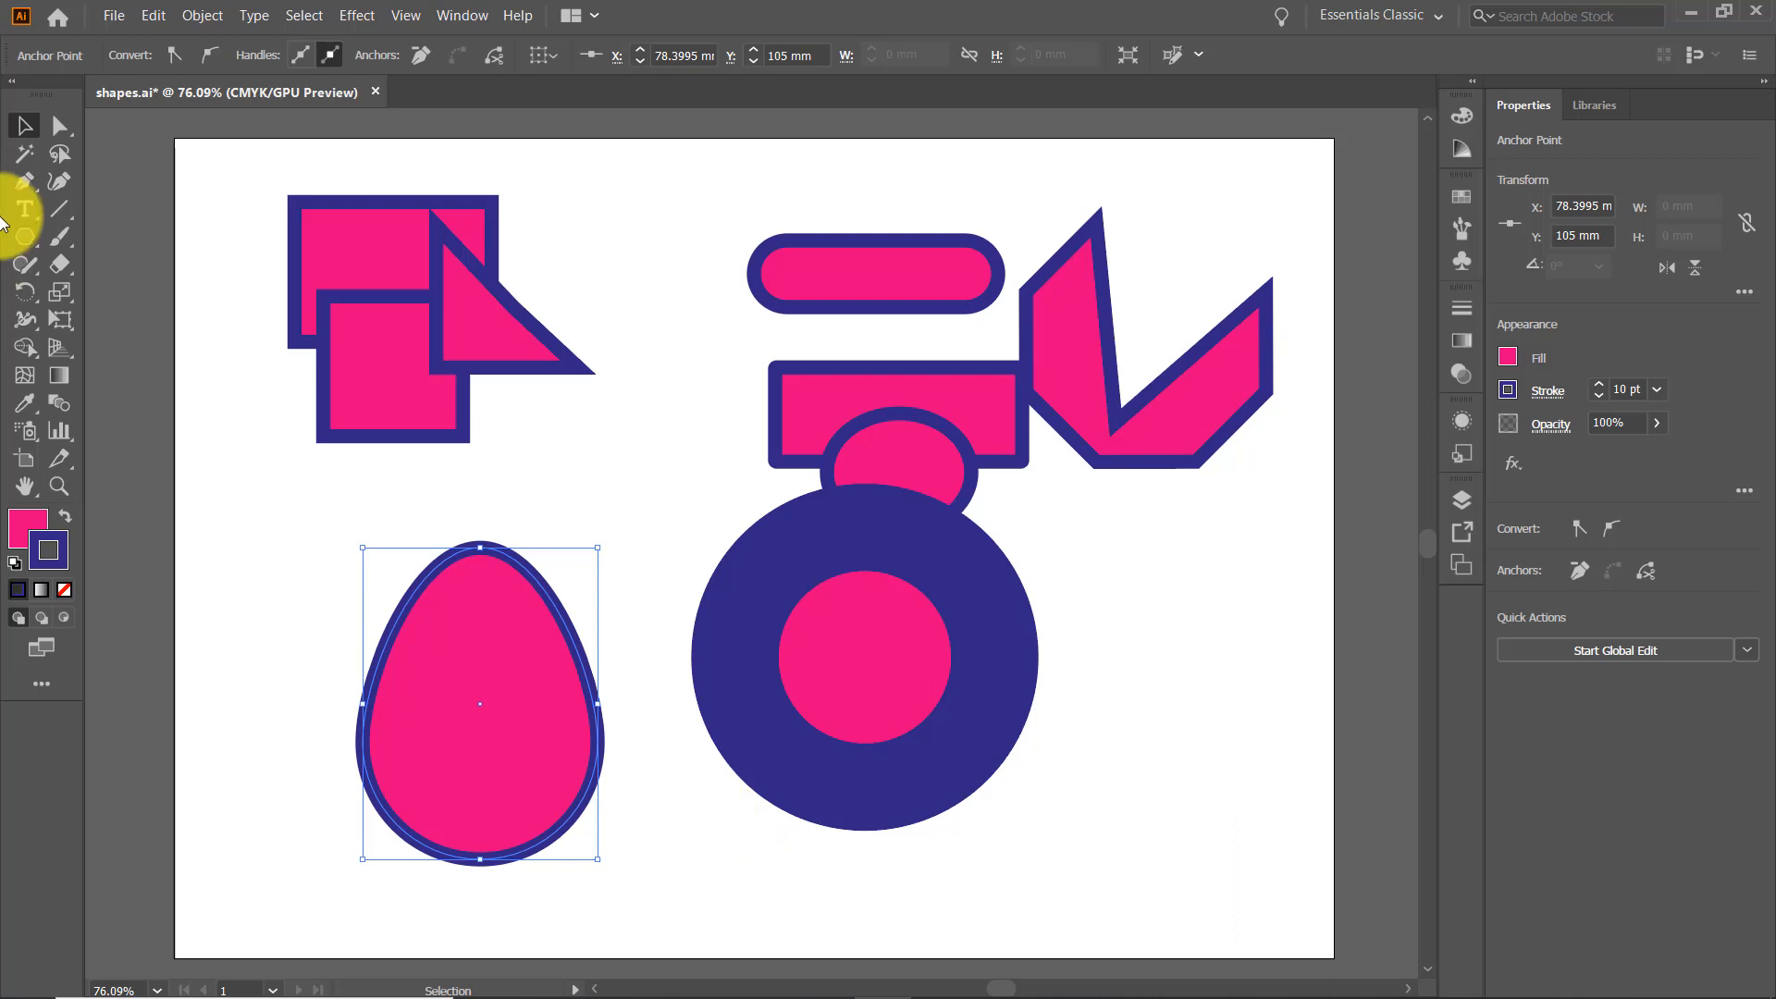
- Detach the shape tools as a floating set and draw a rectangle about 33 by 41 mm beside the large dense star
click(36, 243)
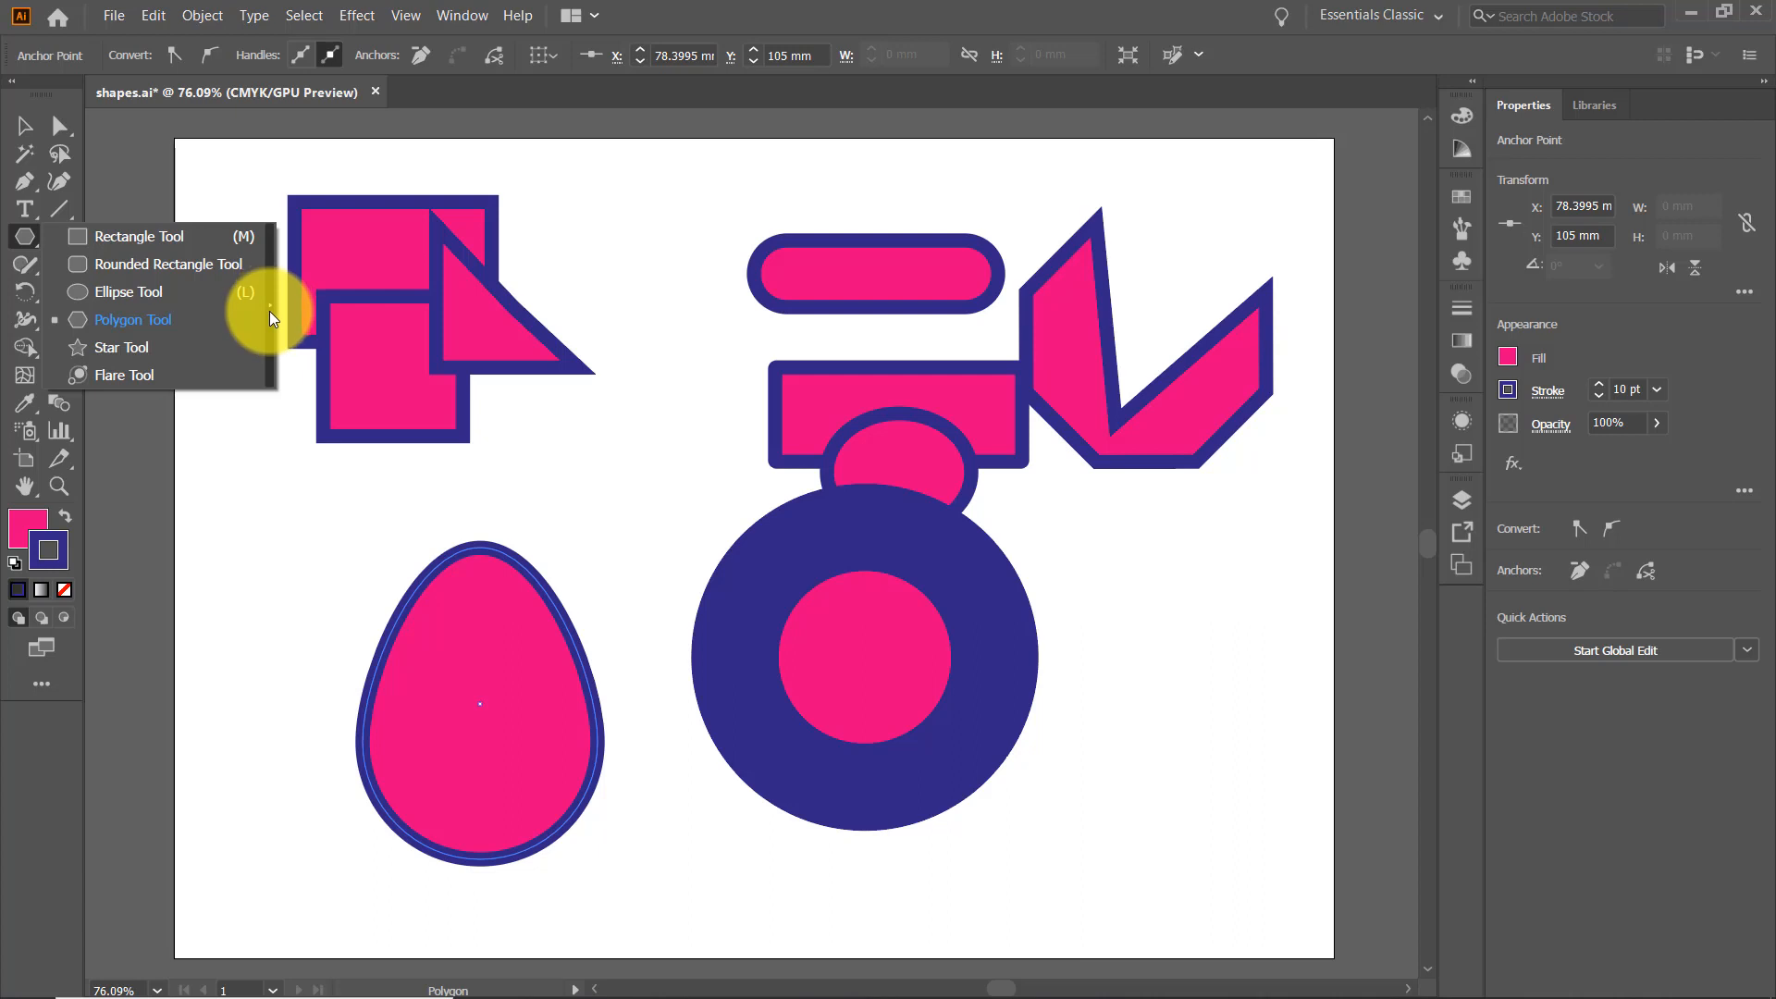
drag(269, 311, 897, 152)
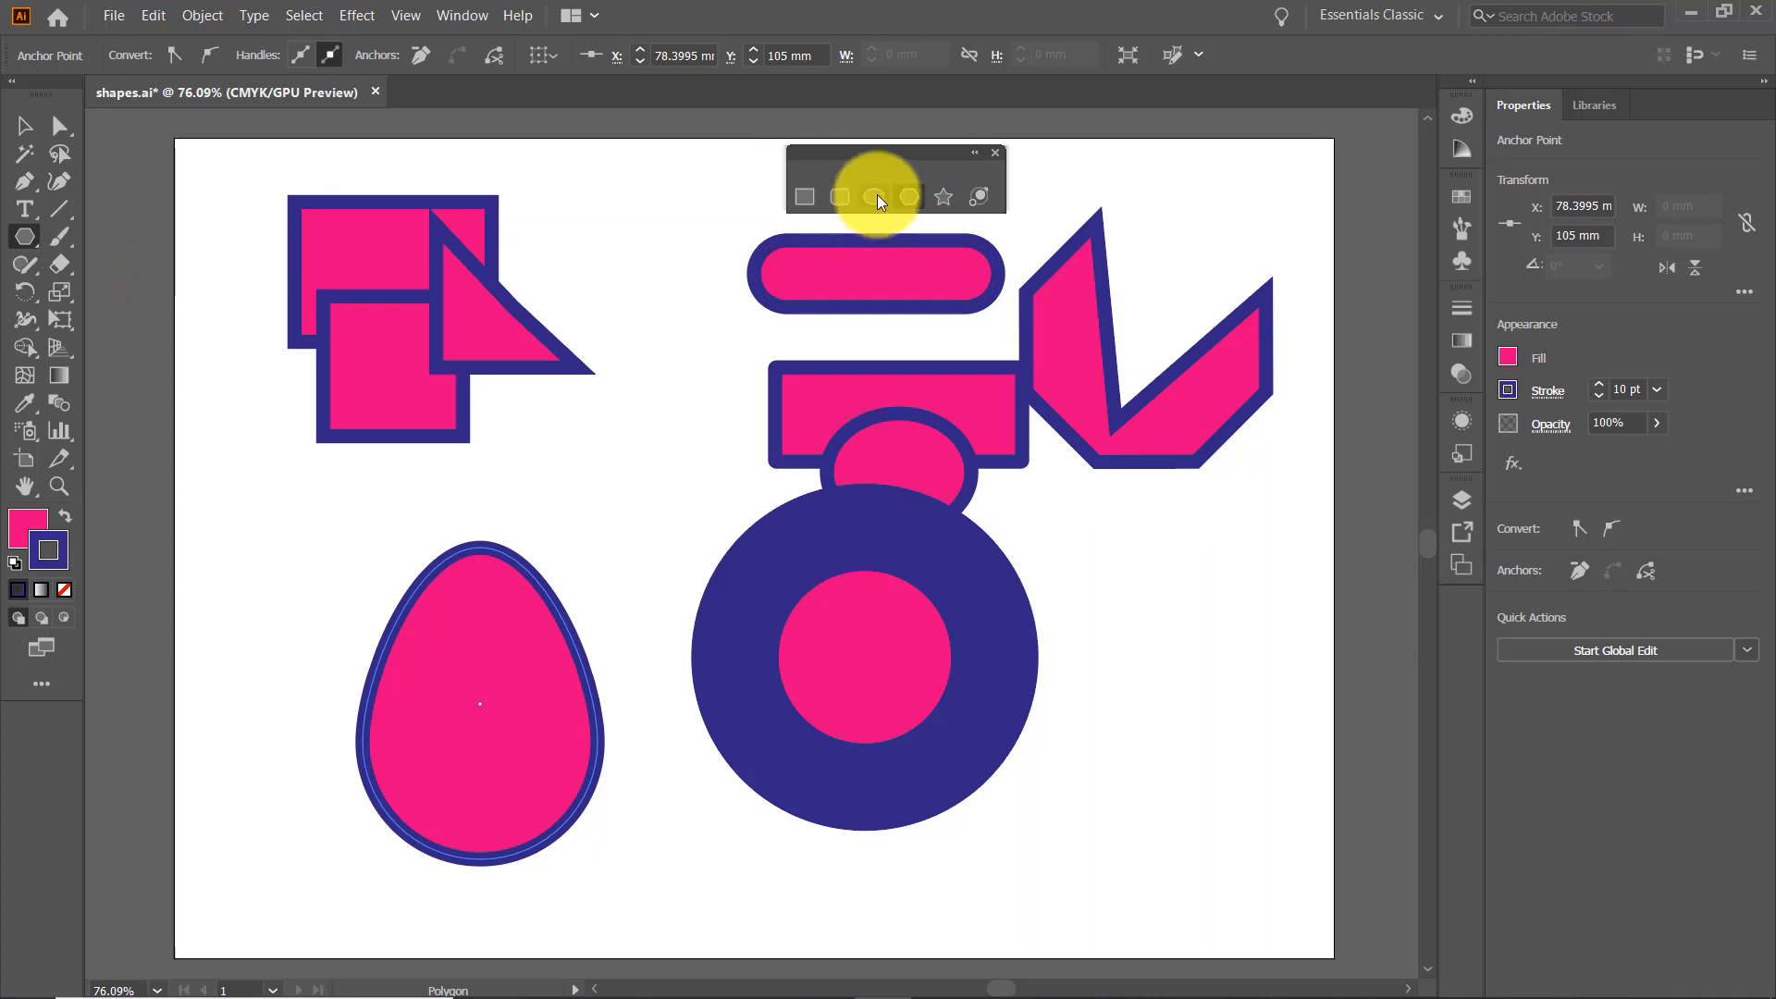
click(806, 197)
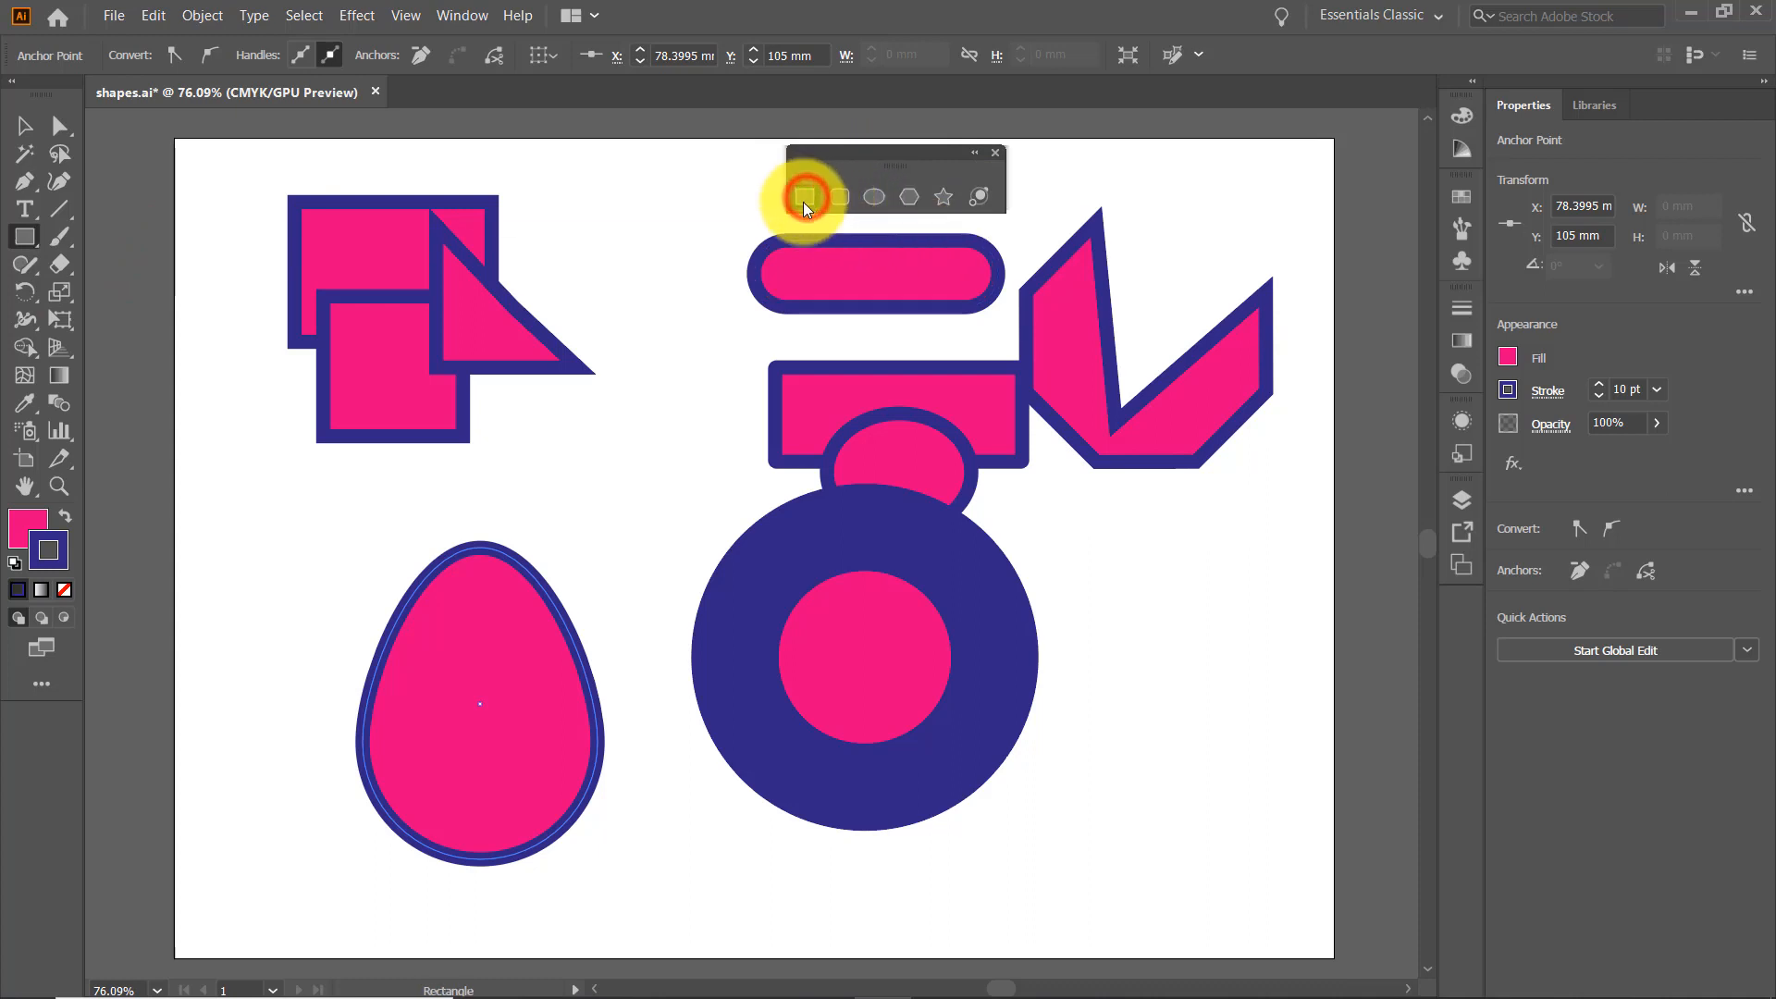
mouse_move(1113, 583)
mouse_down()
mouse_move(1146, 647)
mouse_move(1242, 743)
mouse_up()
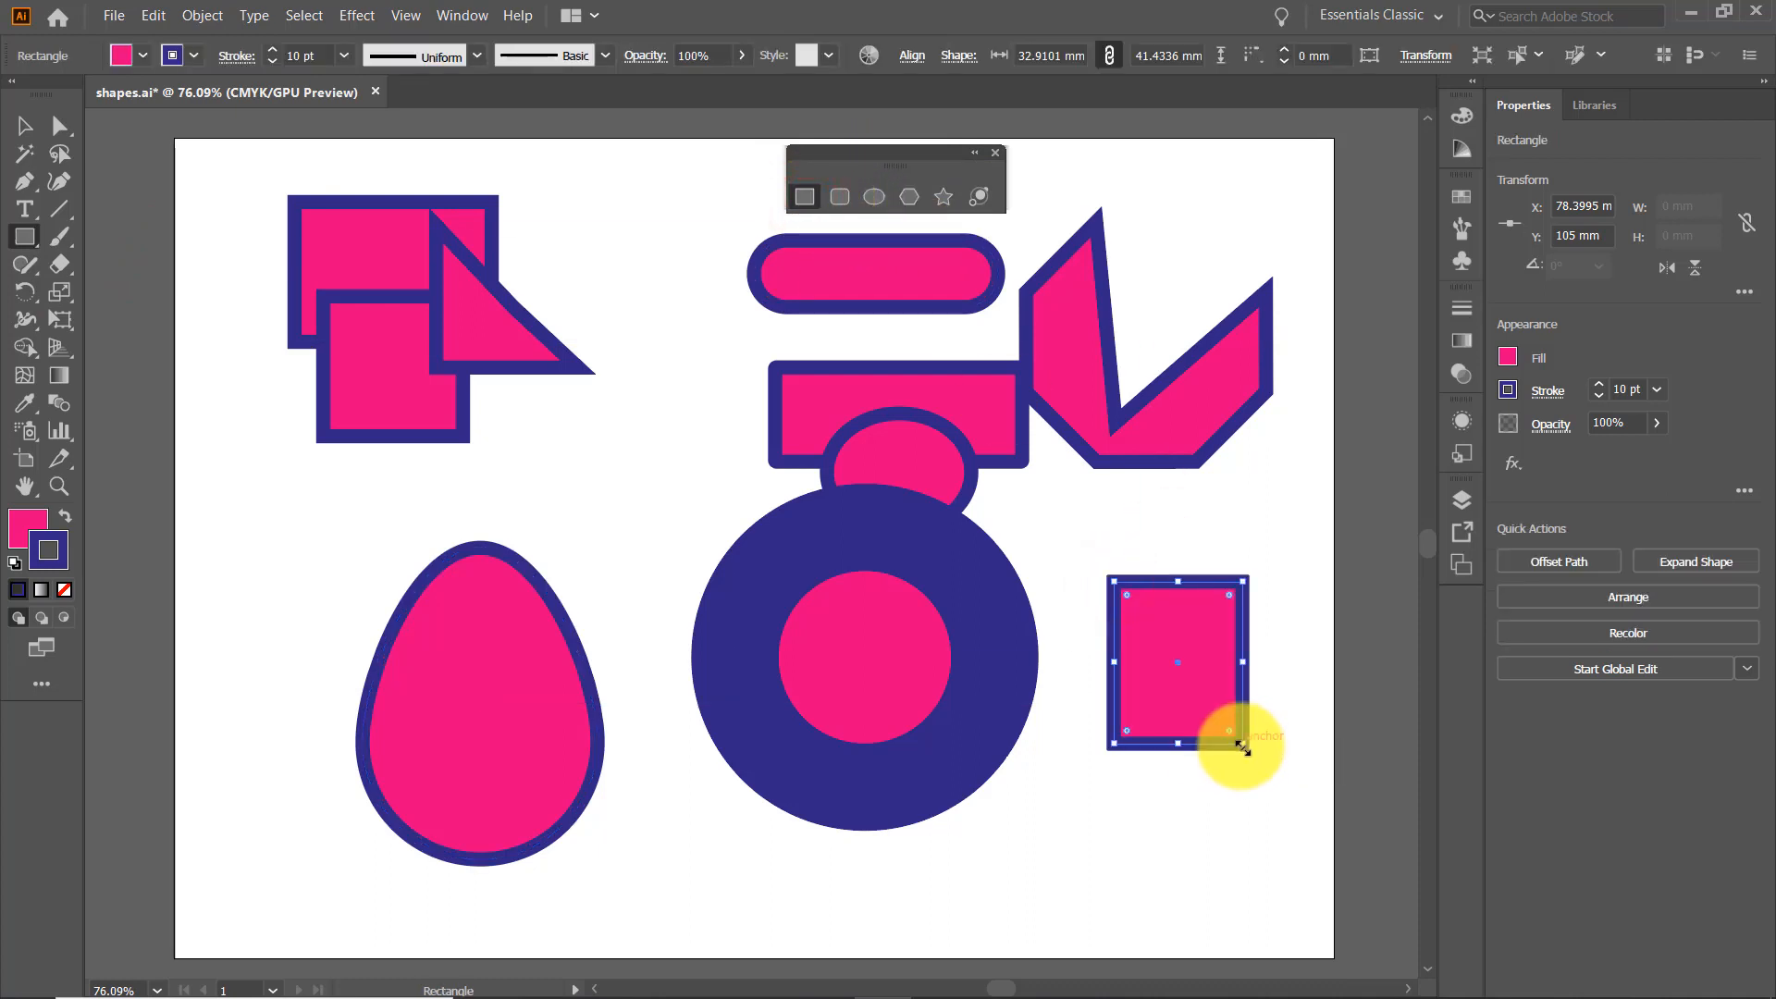
- Create a rectangle of 32.9101 by 41.4336 mm from exact dimensions, placed just below the triangle's lower-right tip
click(589, 461)
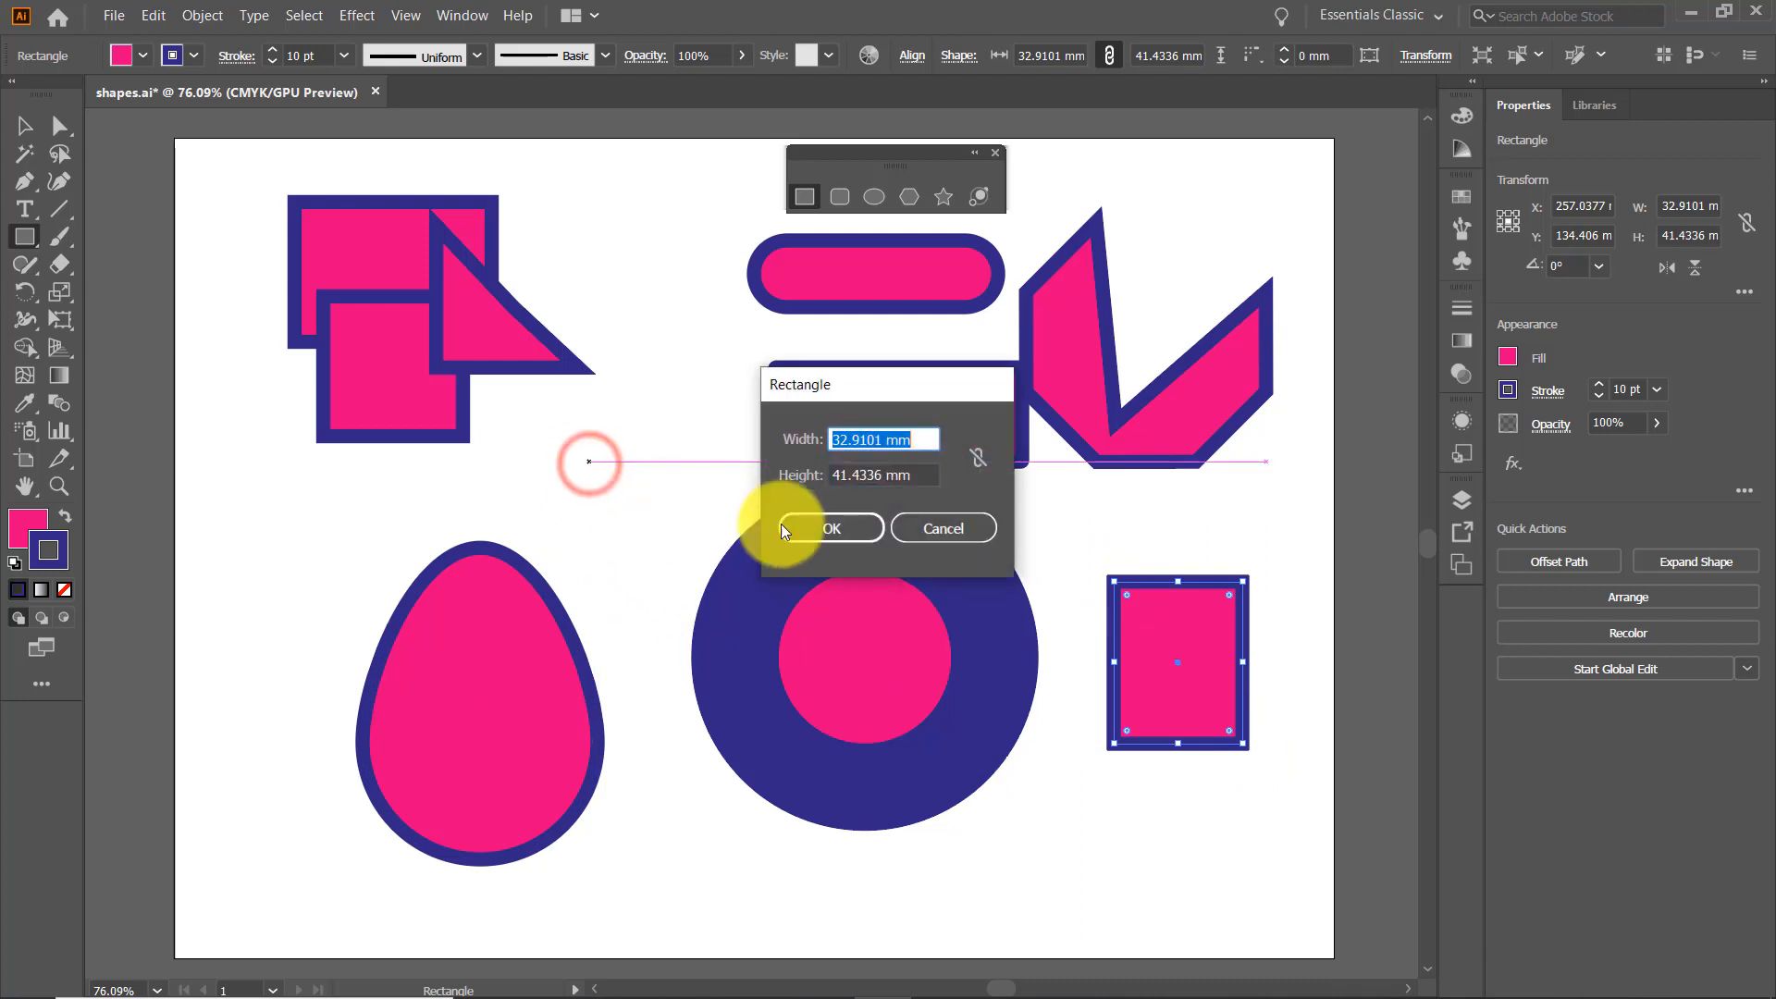
click(829, 529)
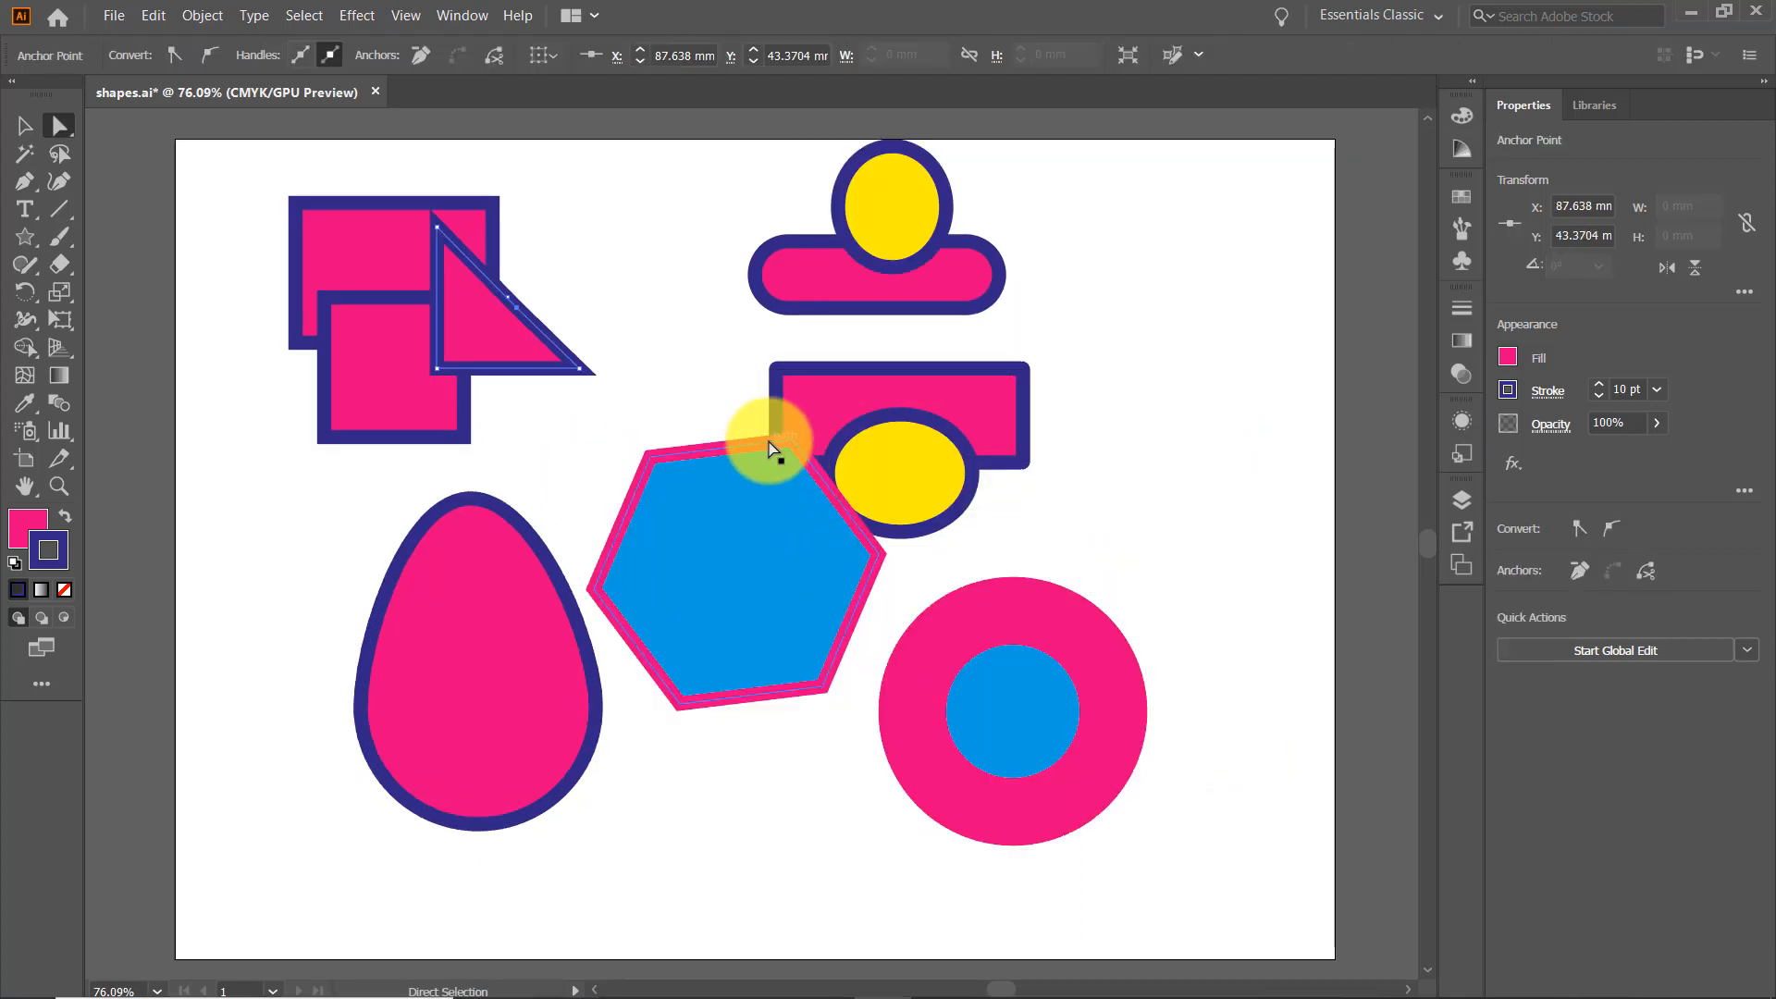
- Stretch the blue hexagon by pulling its upper-right anchor out to about X 236 mm, Y 9 mm
click(767, 448)
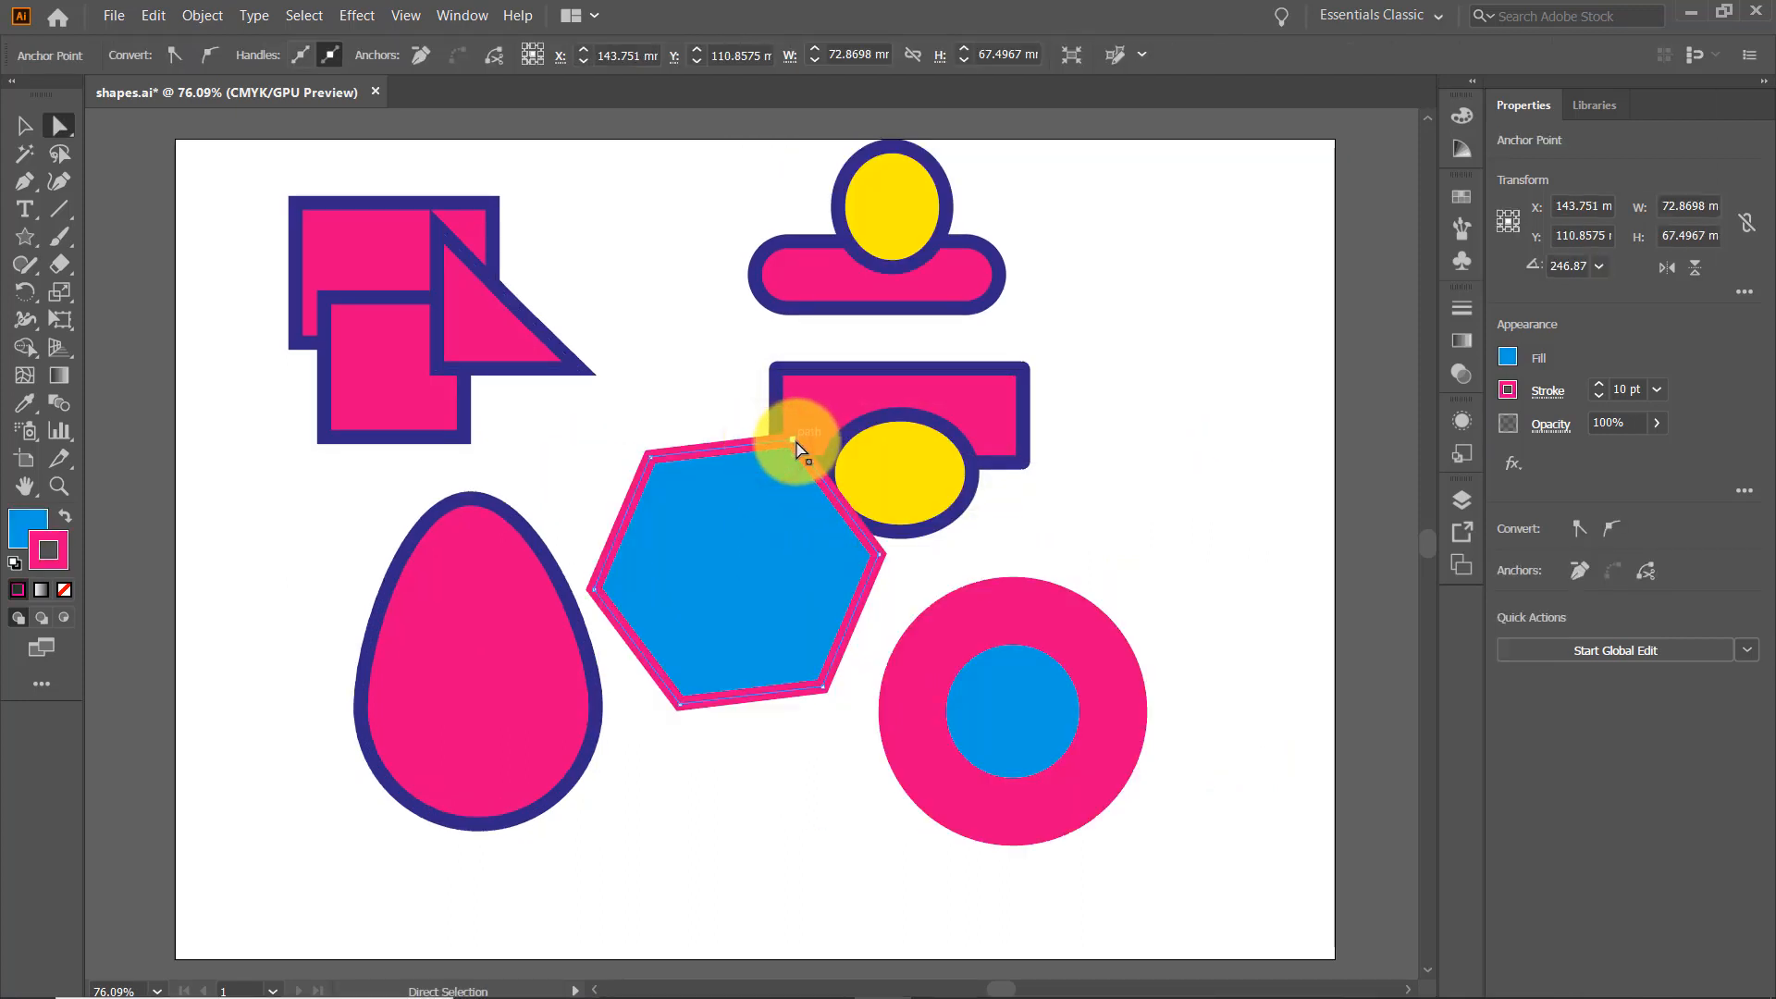
drag(795, 442, 1097, 169)
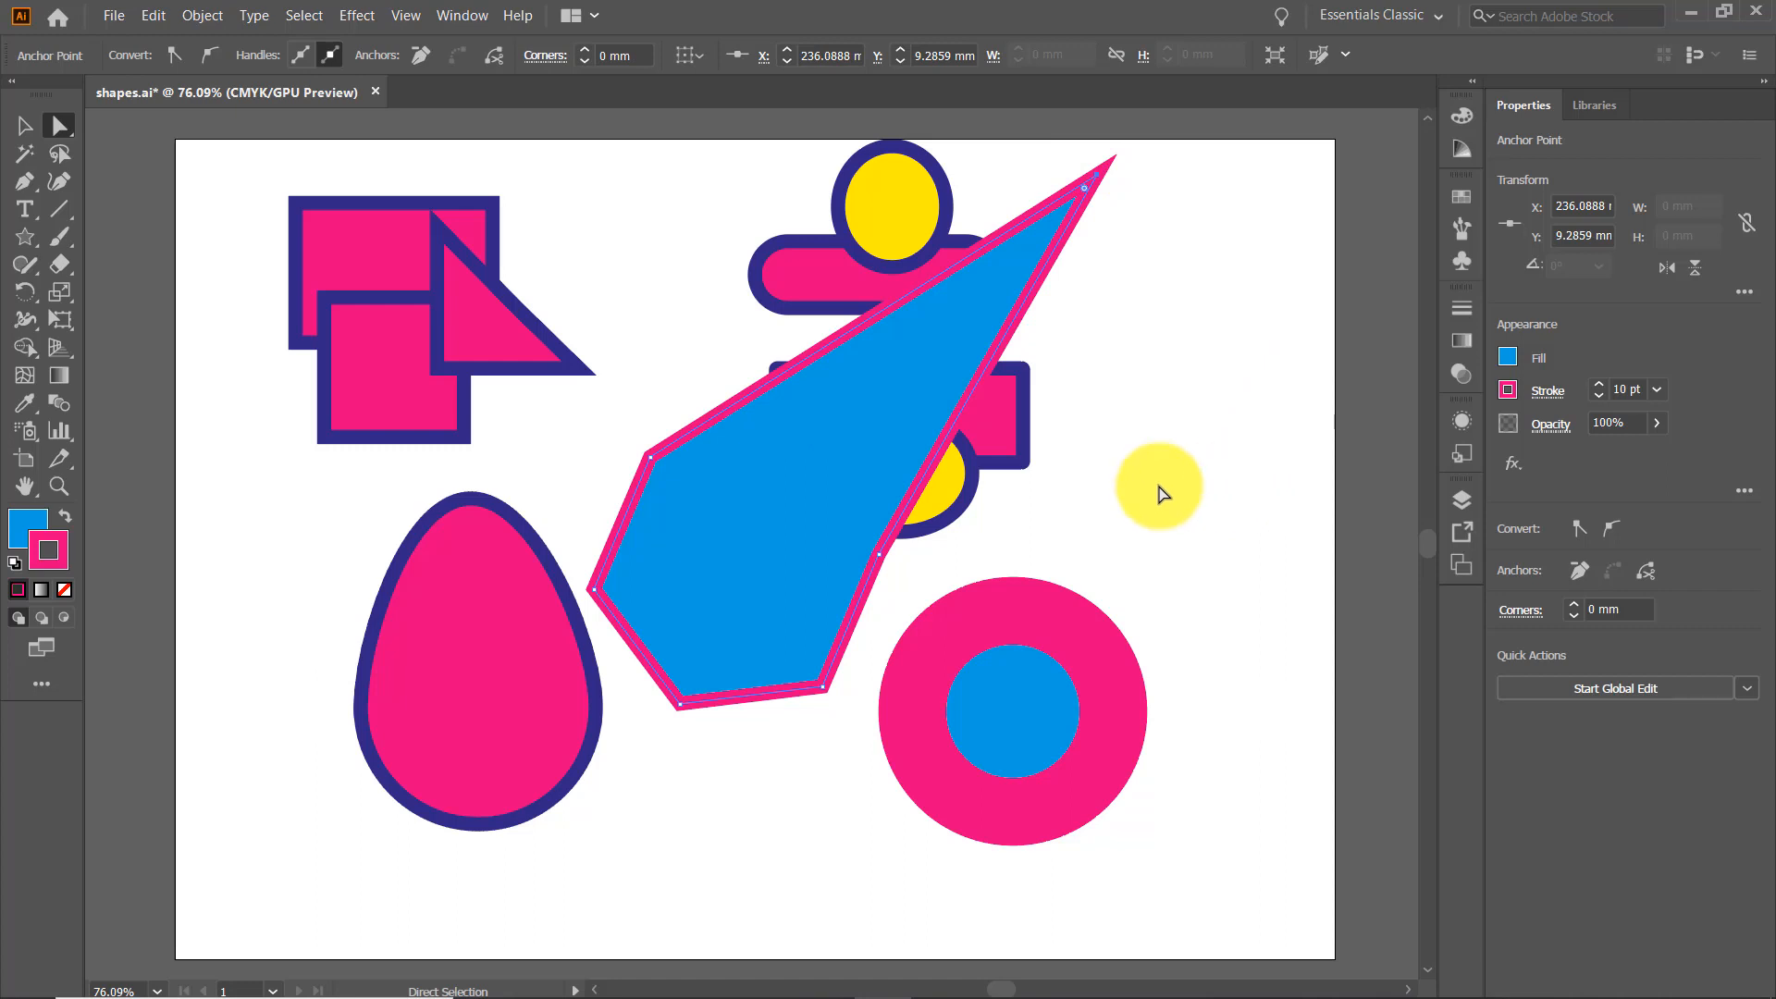
- Detach the shape tools as a floating set and draw a rectangle about 40 by 38 mm overlapping the egg's upper-left side
click(37, 241)
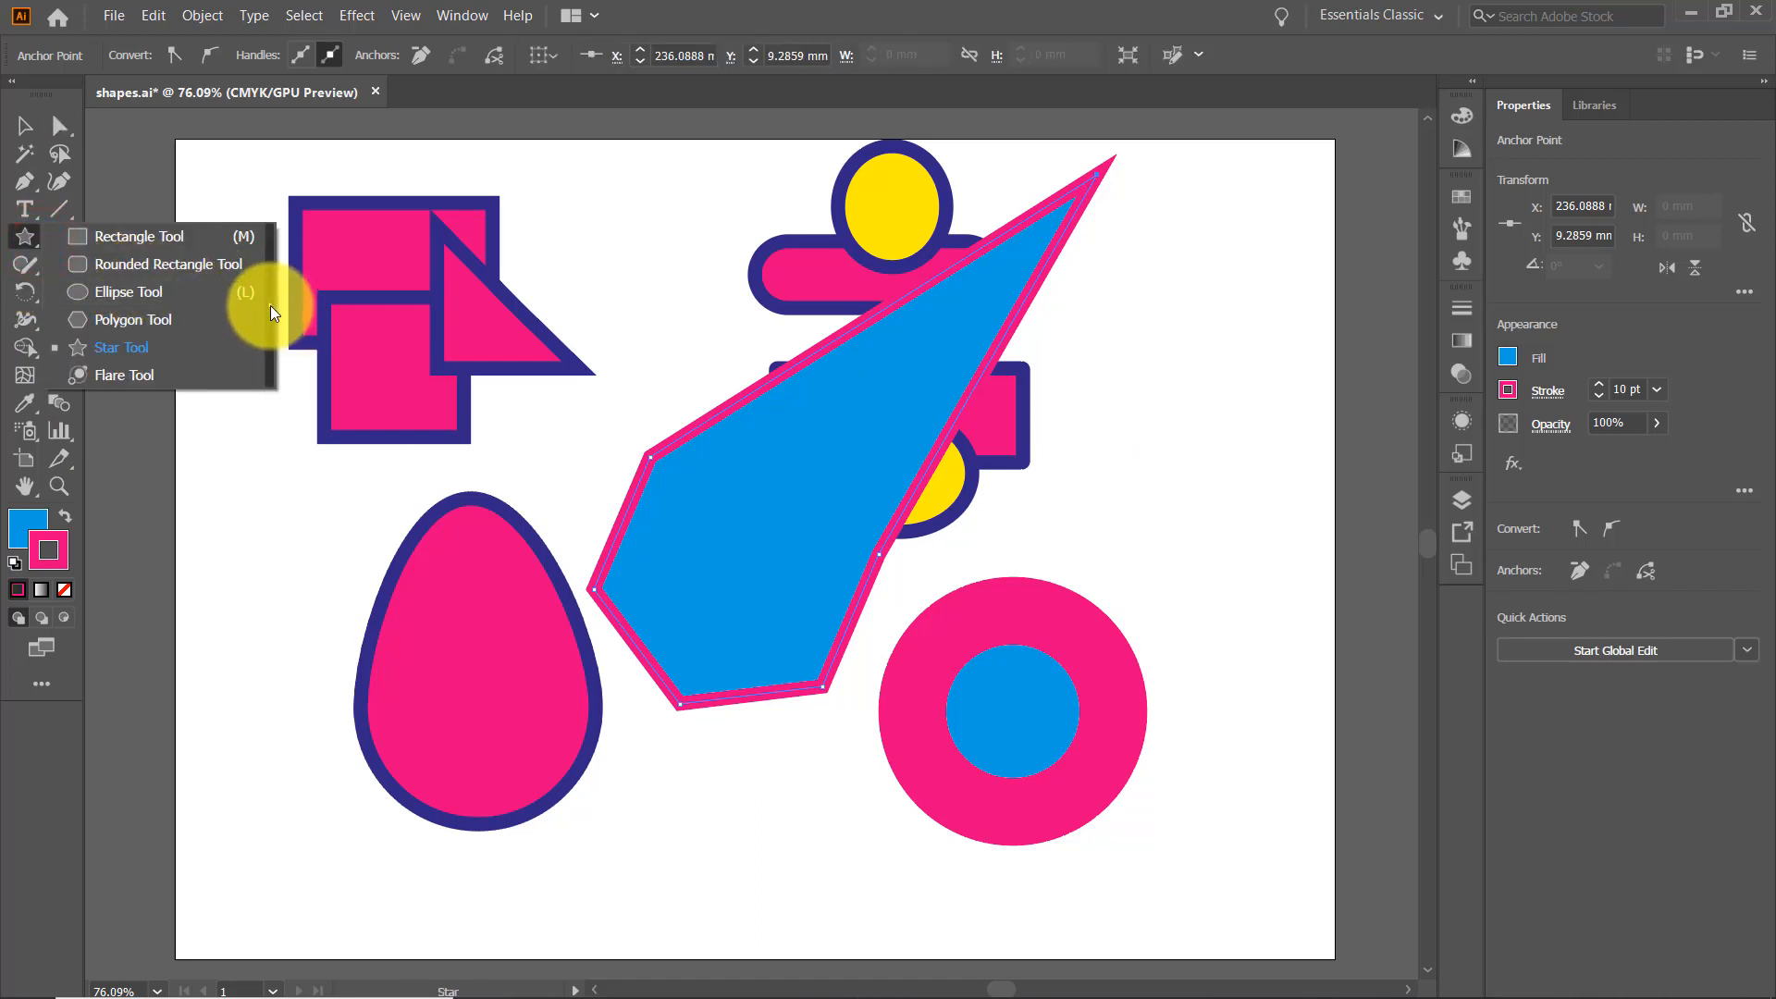
click(271, 305)
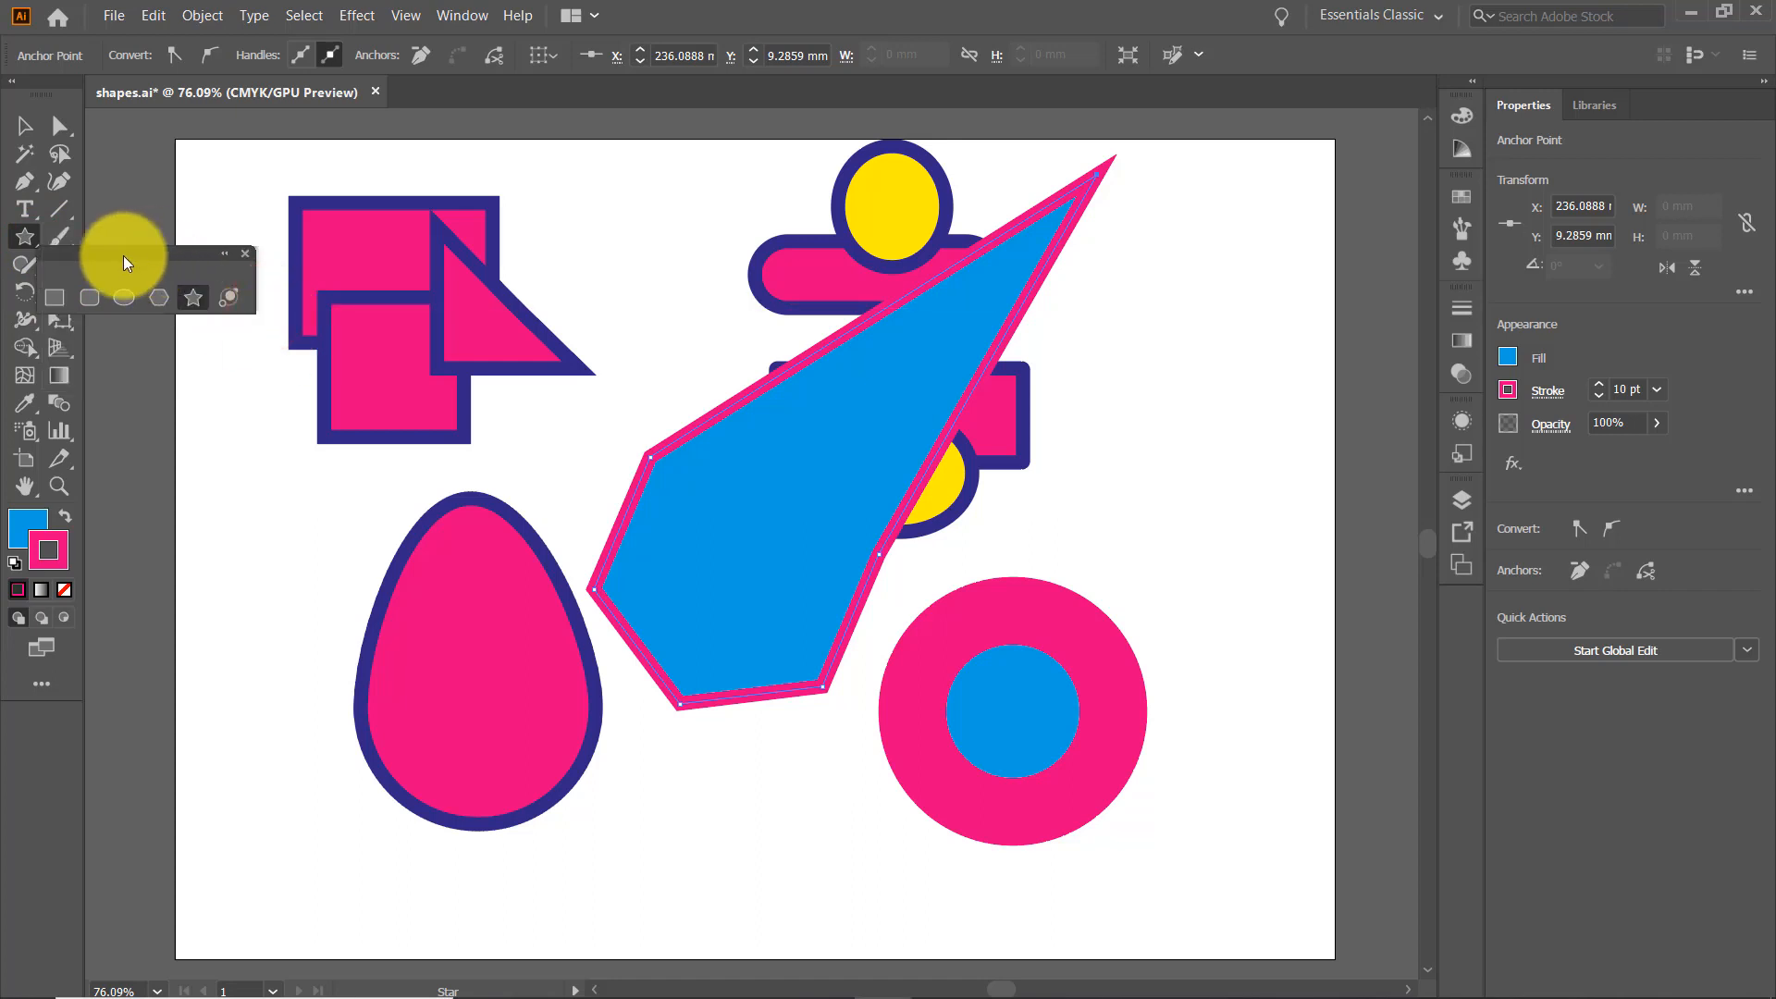
drag(123, 255, 652, 174)
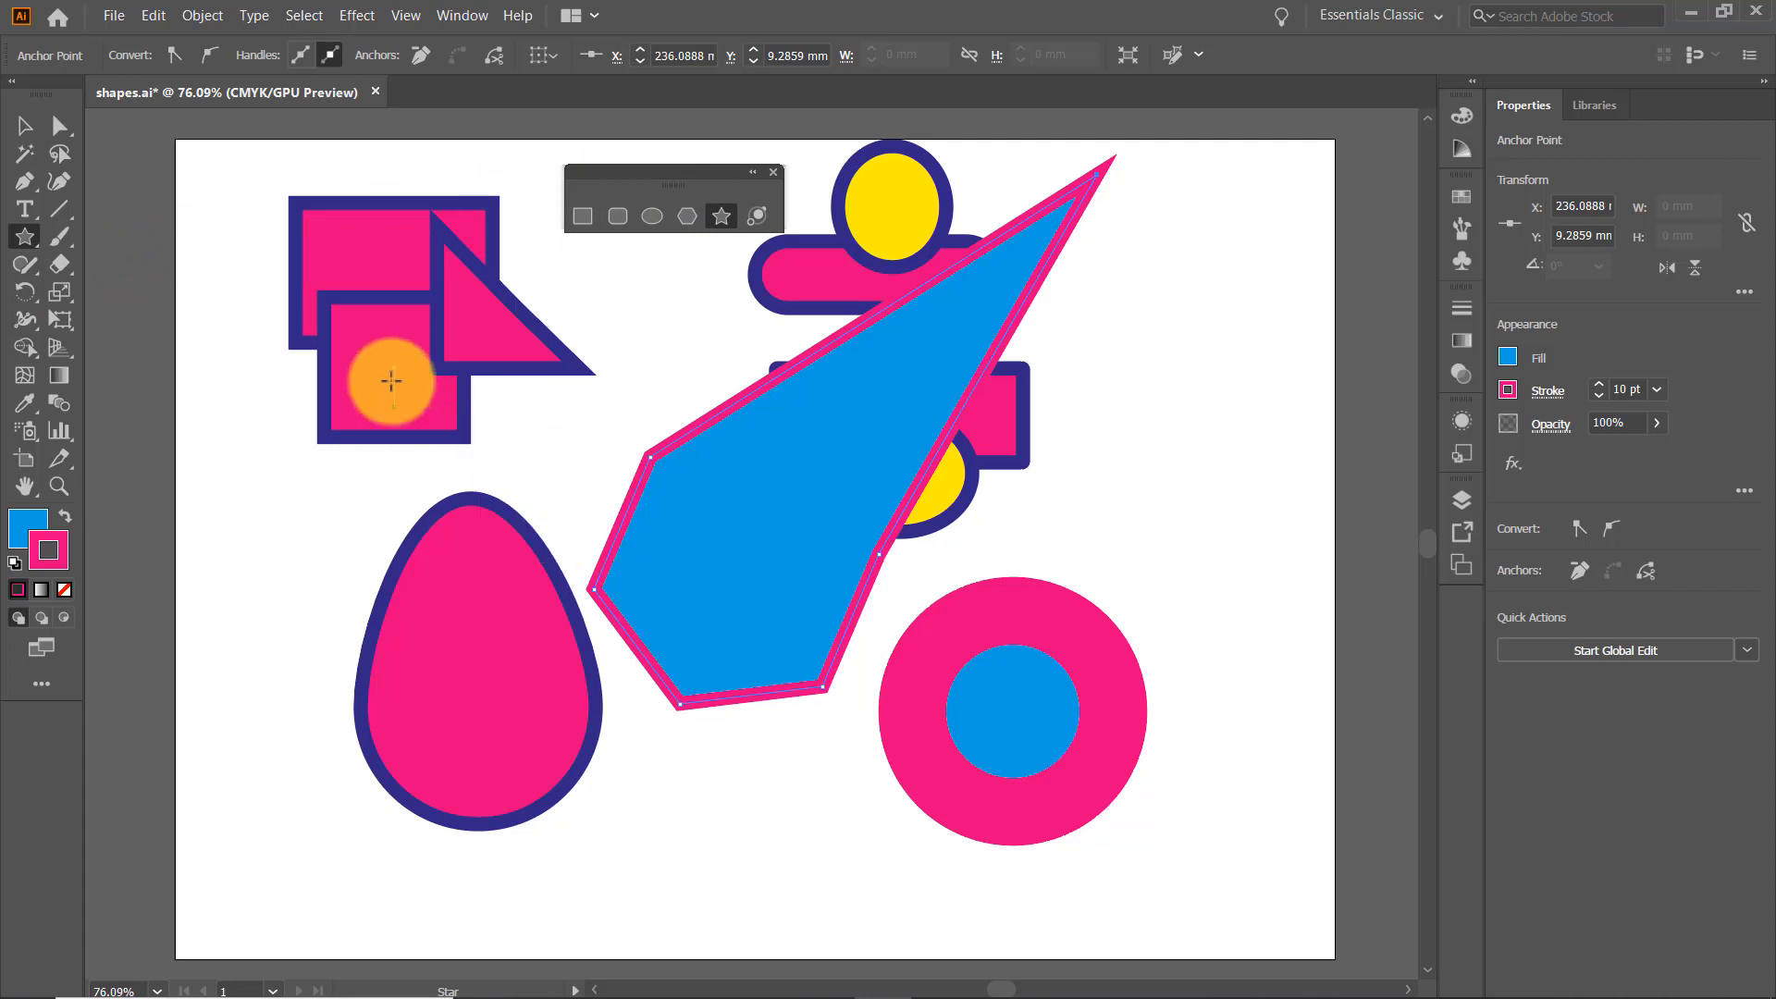
click(584, 214)
mouse_move(281, 485)
mouse_down()
mouse_move(290, 531)
mouse_move(437, 634)
mouse_up()
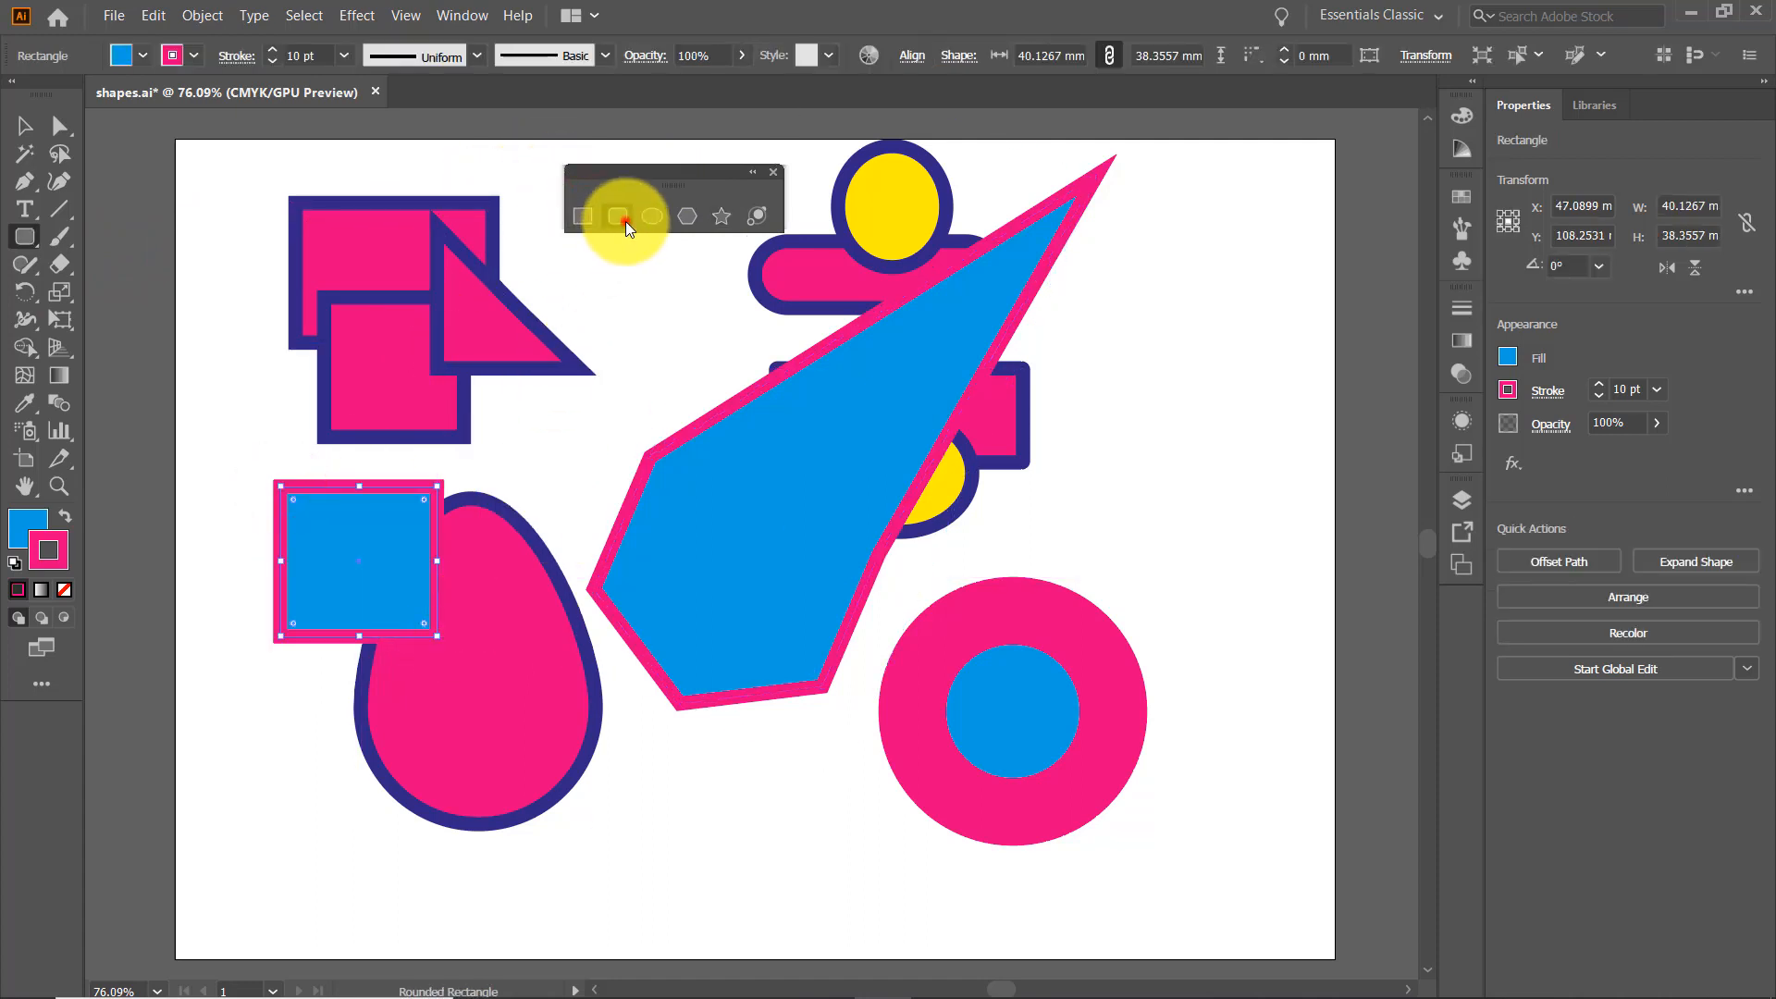
- Draw two rounded rectangles, about 36 by 17 mm beside the triangle and about 34 by 24 mm near the artboard's right edge
click(623, 219)
drag(611, 310, 749, 374)
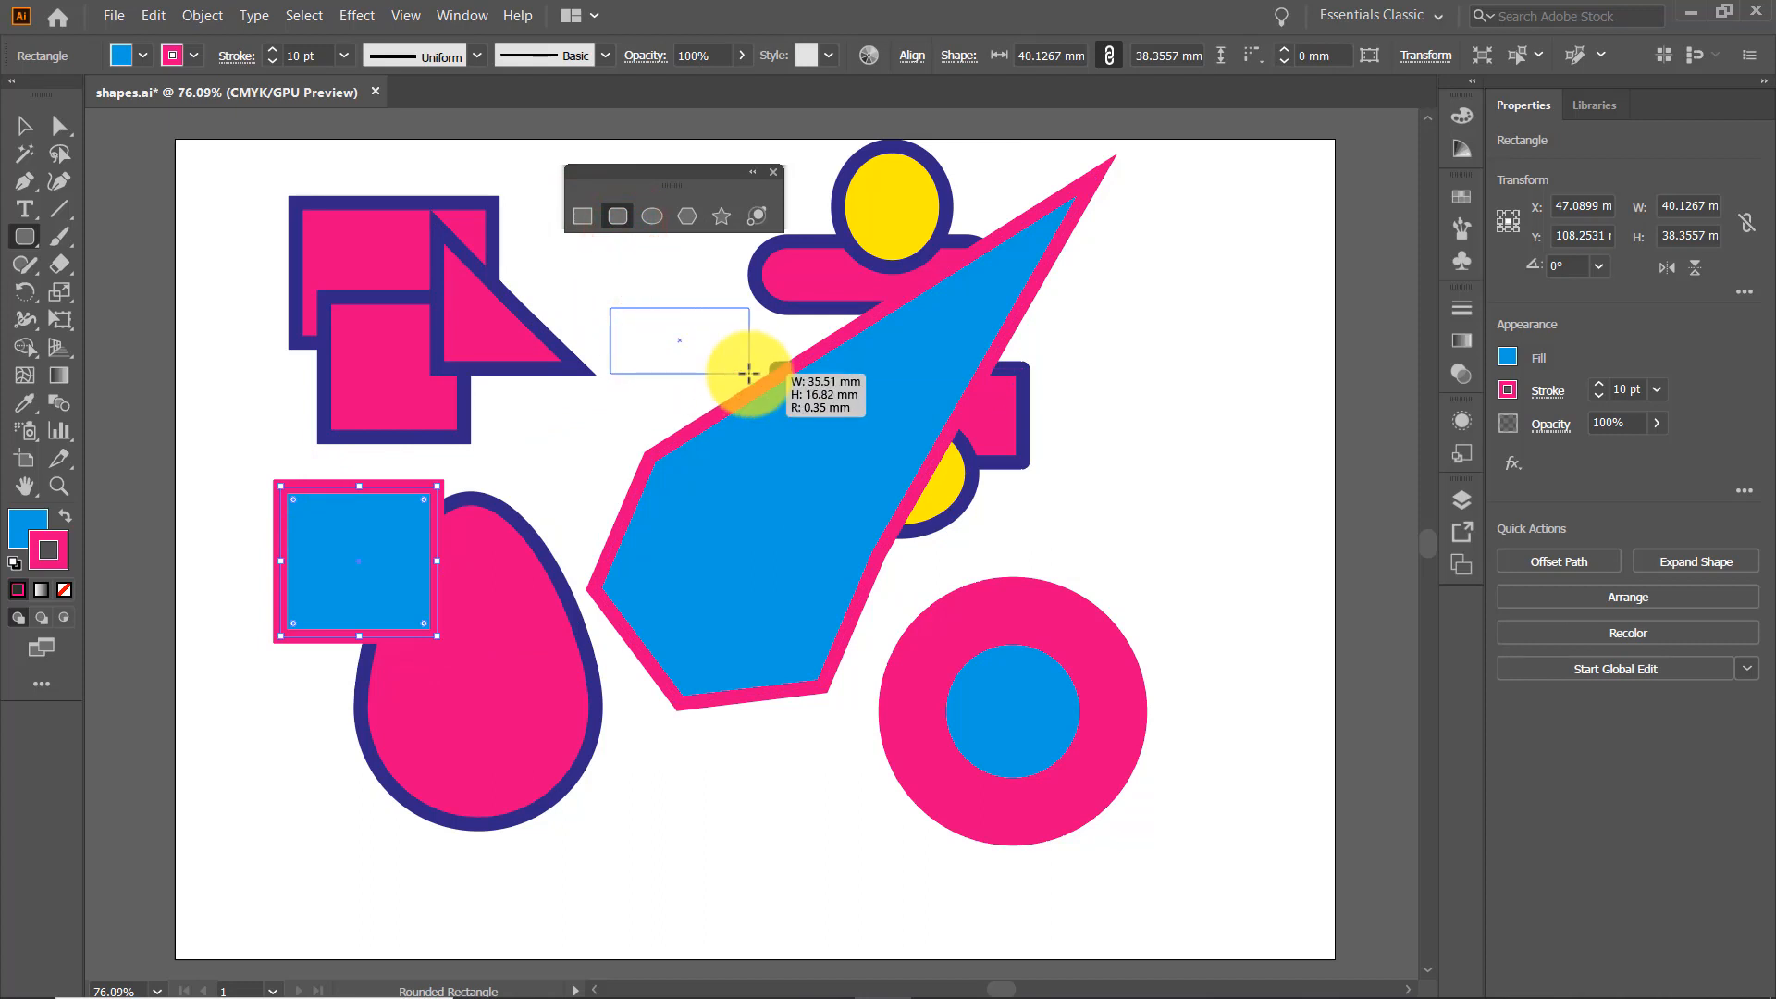
drag(750, 374, 752, 373)
click(753, 373)
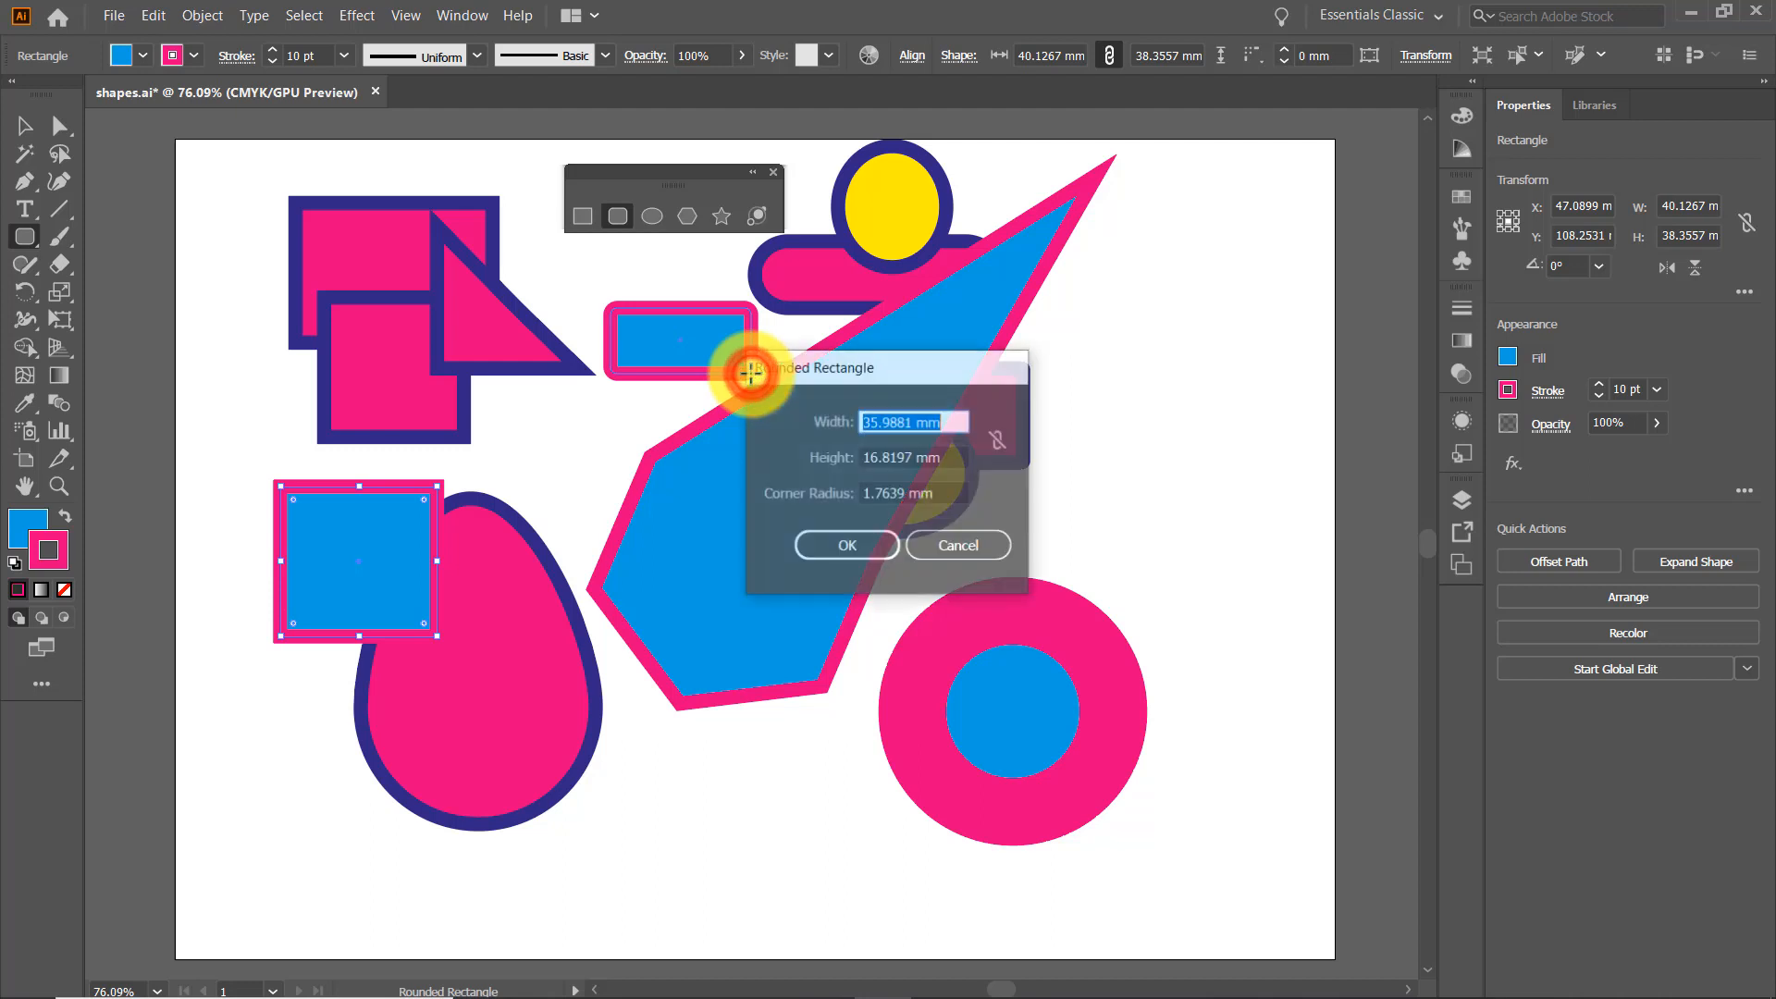
click(973, 545)
mouse_move(1121, 322)
mouse_down()
mouse_move(1191, 426)
mouse_move(1255, 413)
mouse_up()
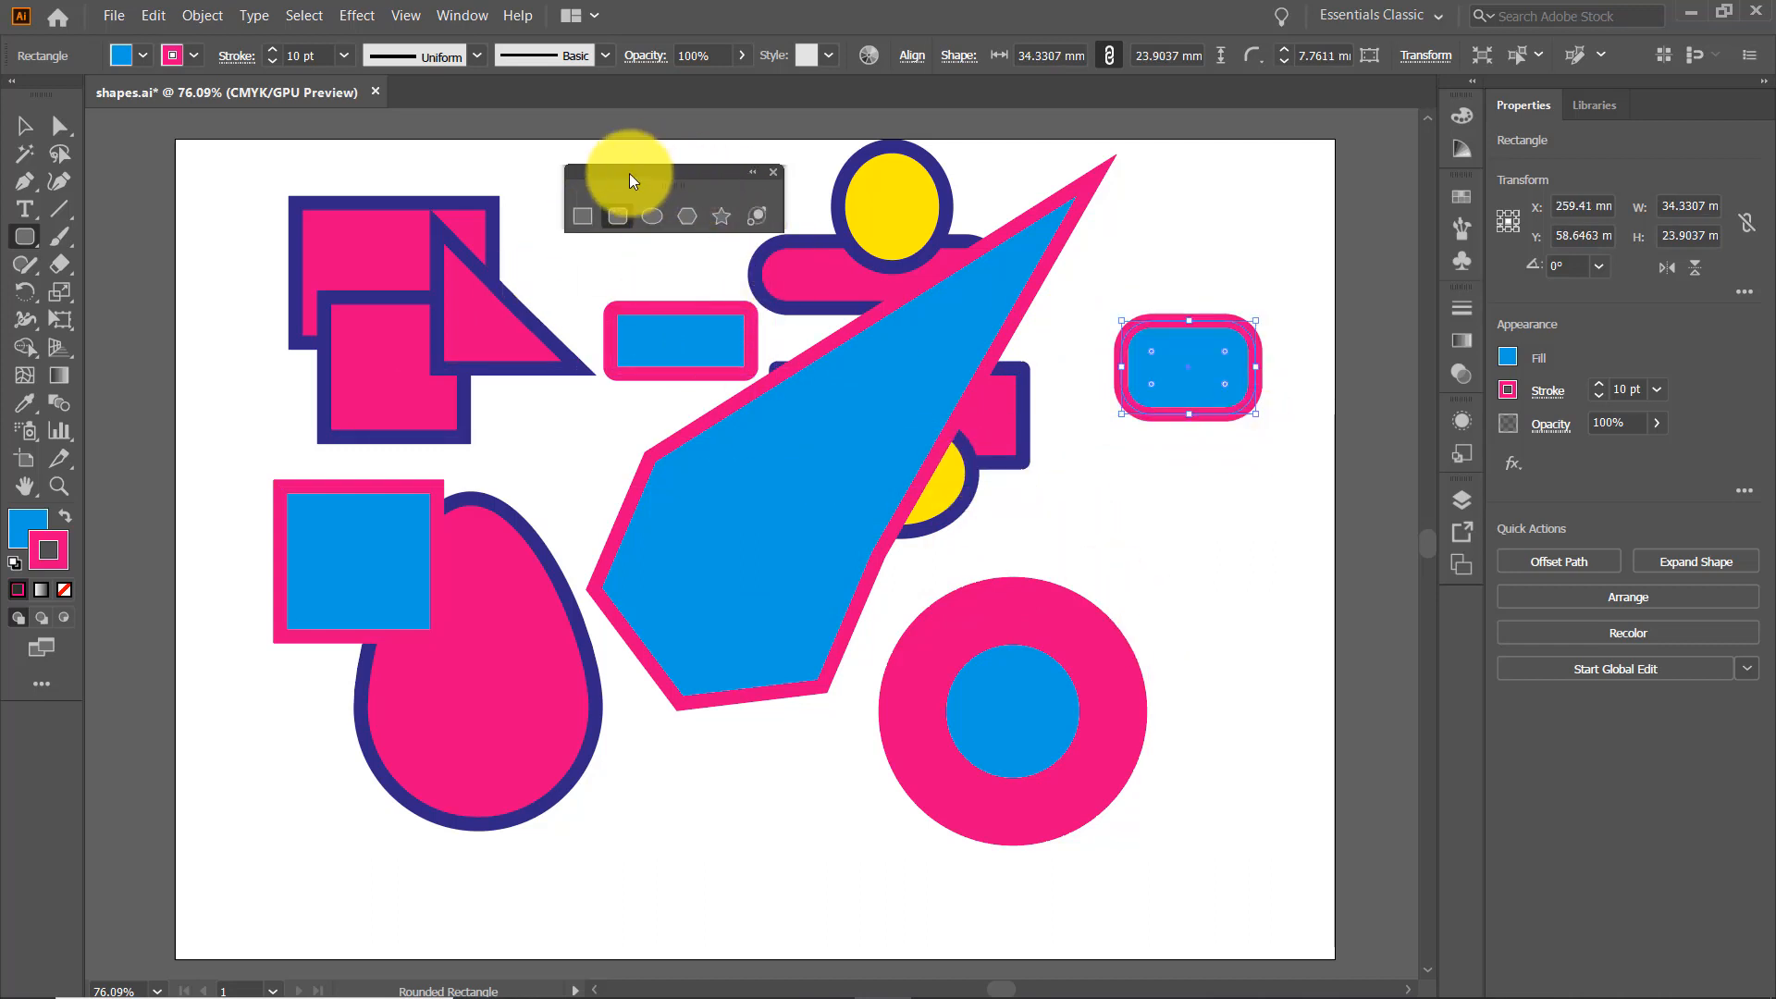
- Draw an ellipse about 37 by 41 mm below the right-hand rounded rectangle and an octagon about 76 mm across under the stretched hexagon
click(652, 216)
drag(1148, 477, 1292, 636)
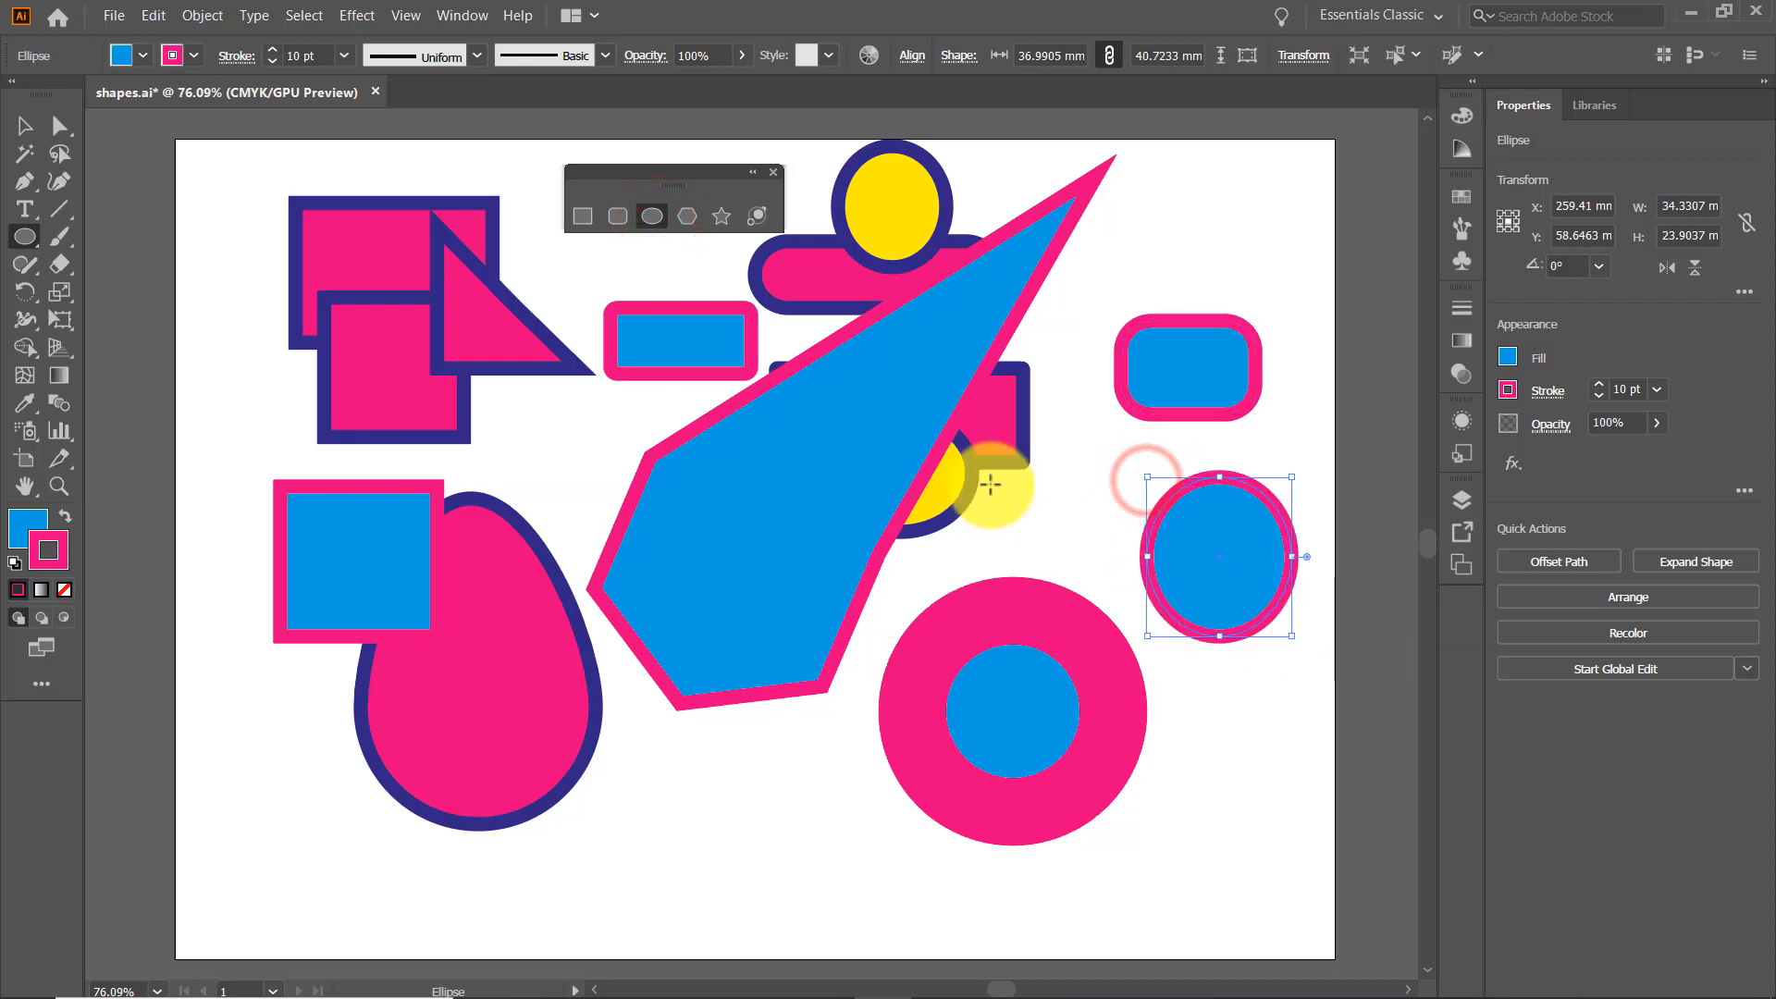
click(685, 216)
mouse_move(681, 814)
mouse_down()
mouse_move(708, 855)
mouse_move(795, 888)
mouse_up()
- Draw a dense star about 63 mm across over the artboard's left edge beside the egg, and deselect it
click(721, 215)
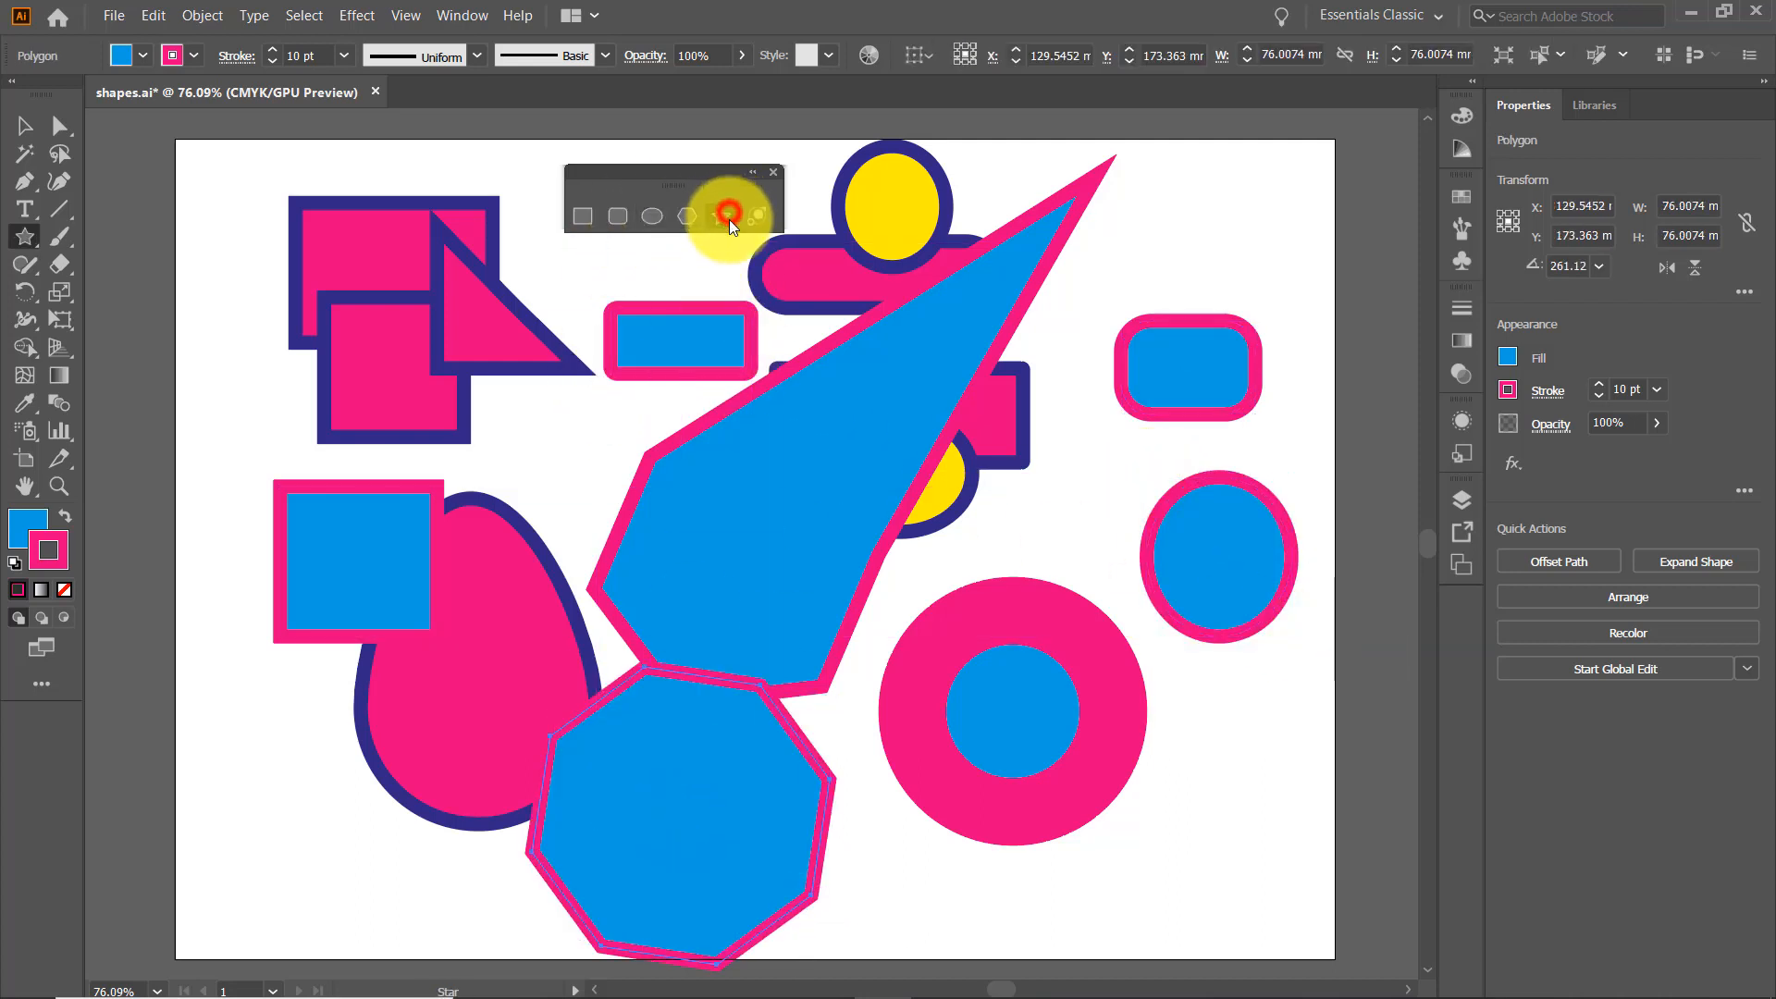
mouse_move(251, 734)
mouse_down()
mouse_move(265, 764)
mouse_move(388, 793)
mouse_move(364, 773)
mouse_move(377, 733)
mouse_up()
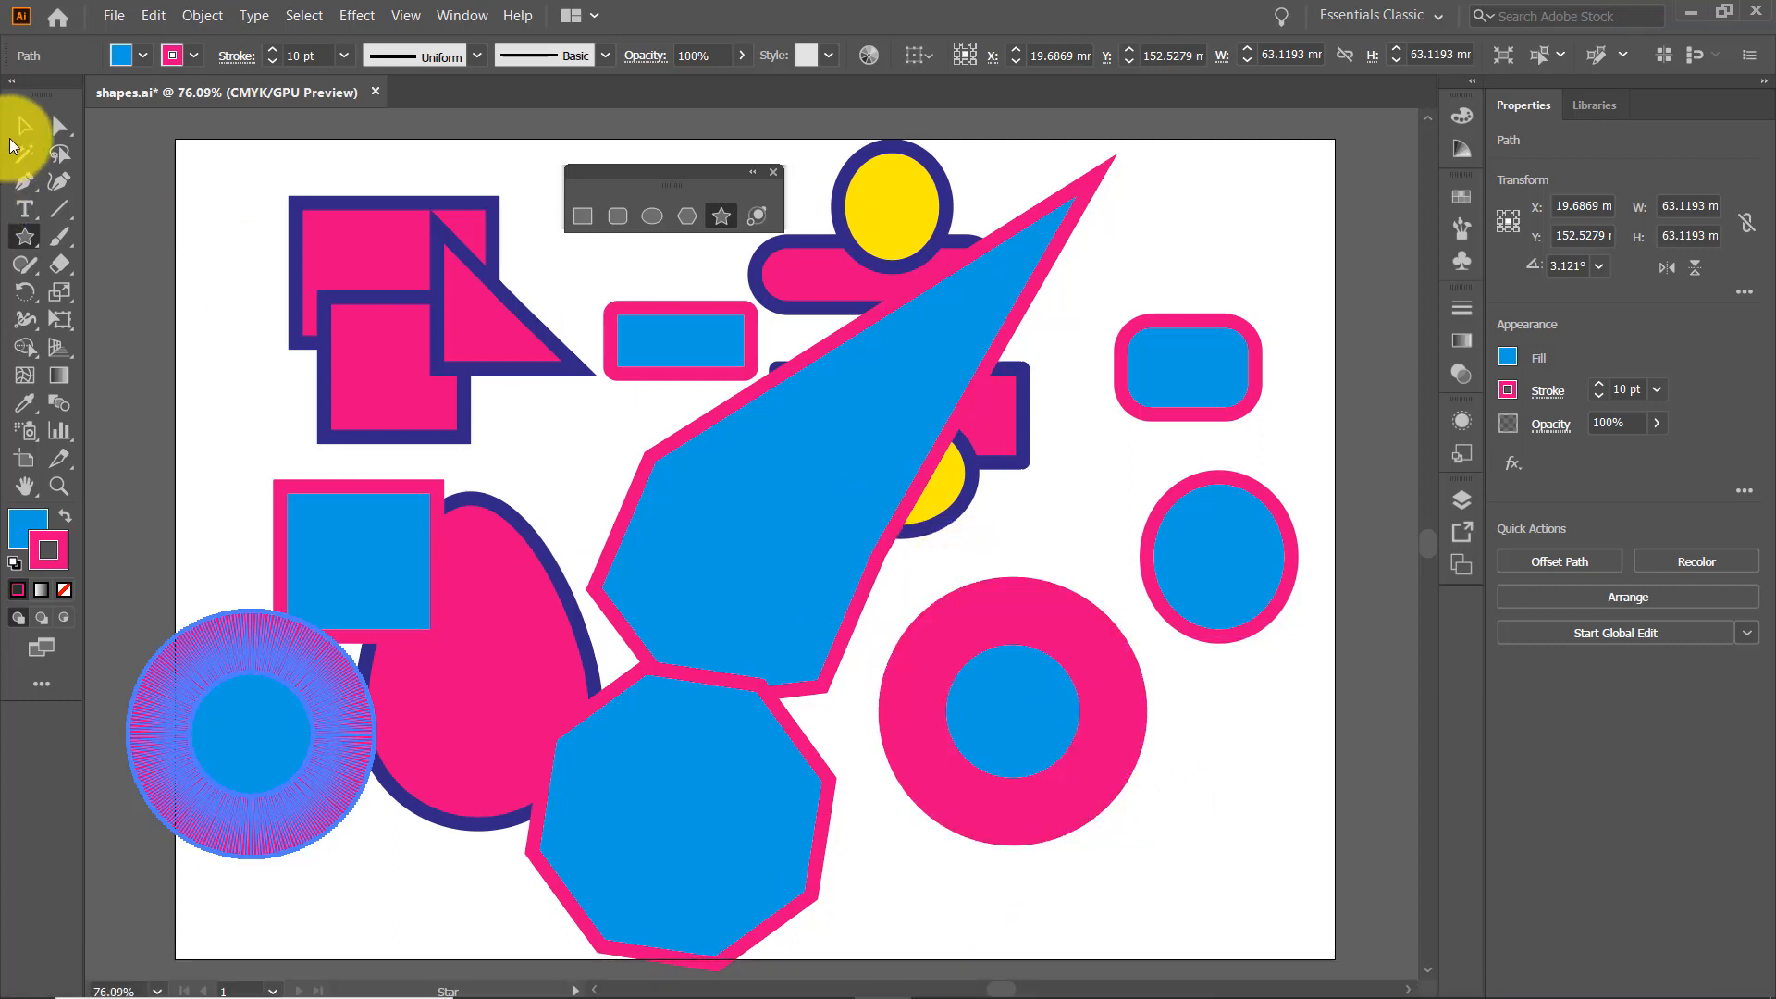
click(23, 124)
click(1089, 495)
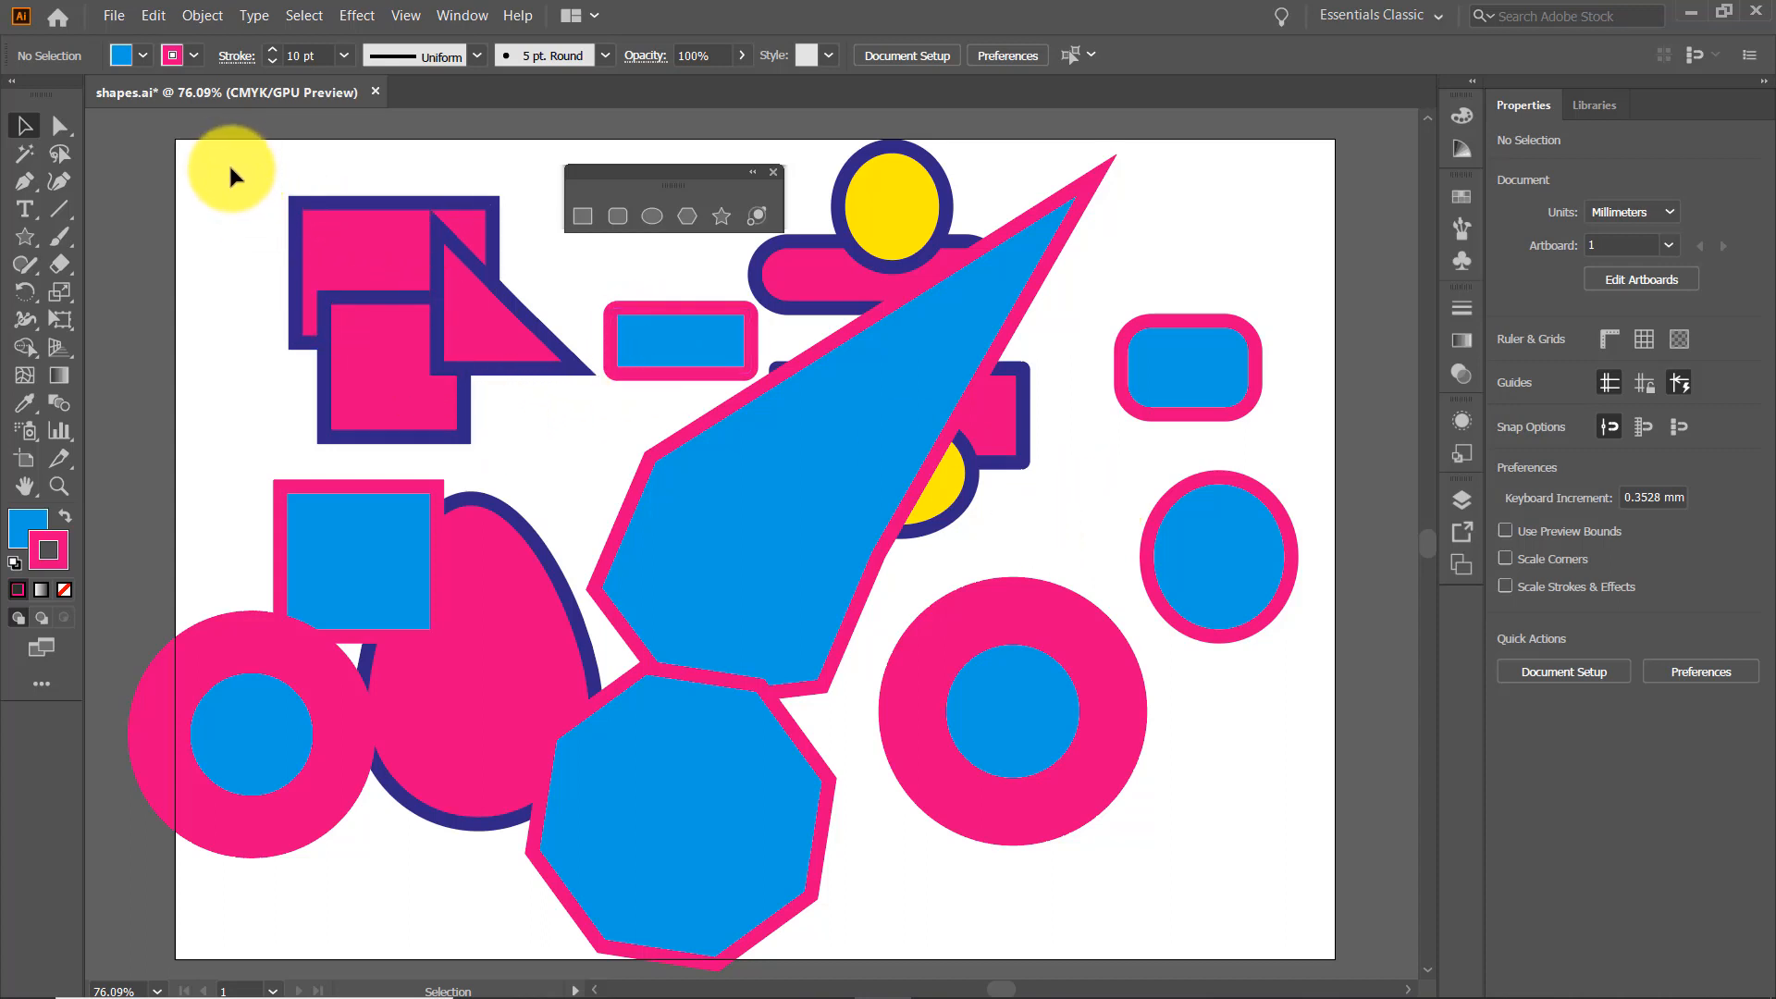
- Select all the shapes and give them a yellow fill and a green stroke
drag(230, 165, 301, 579)
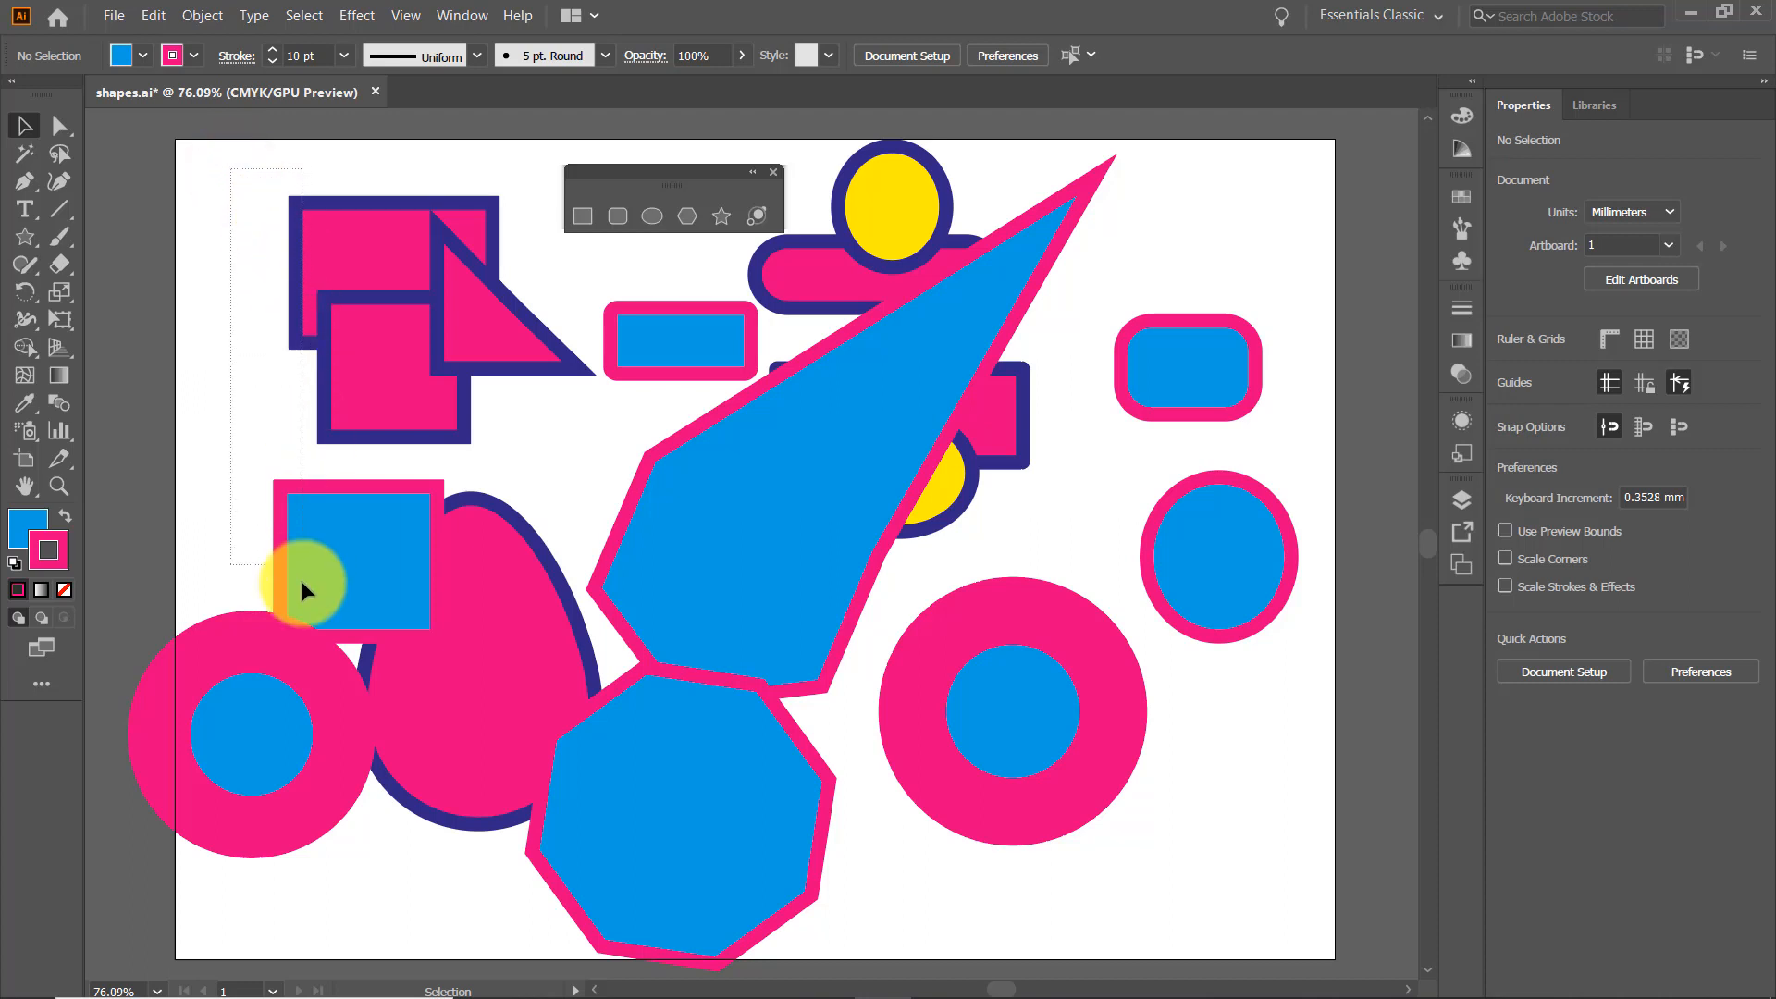
drag(309, 745, 1299, 969)
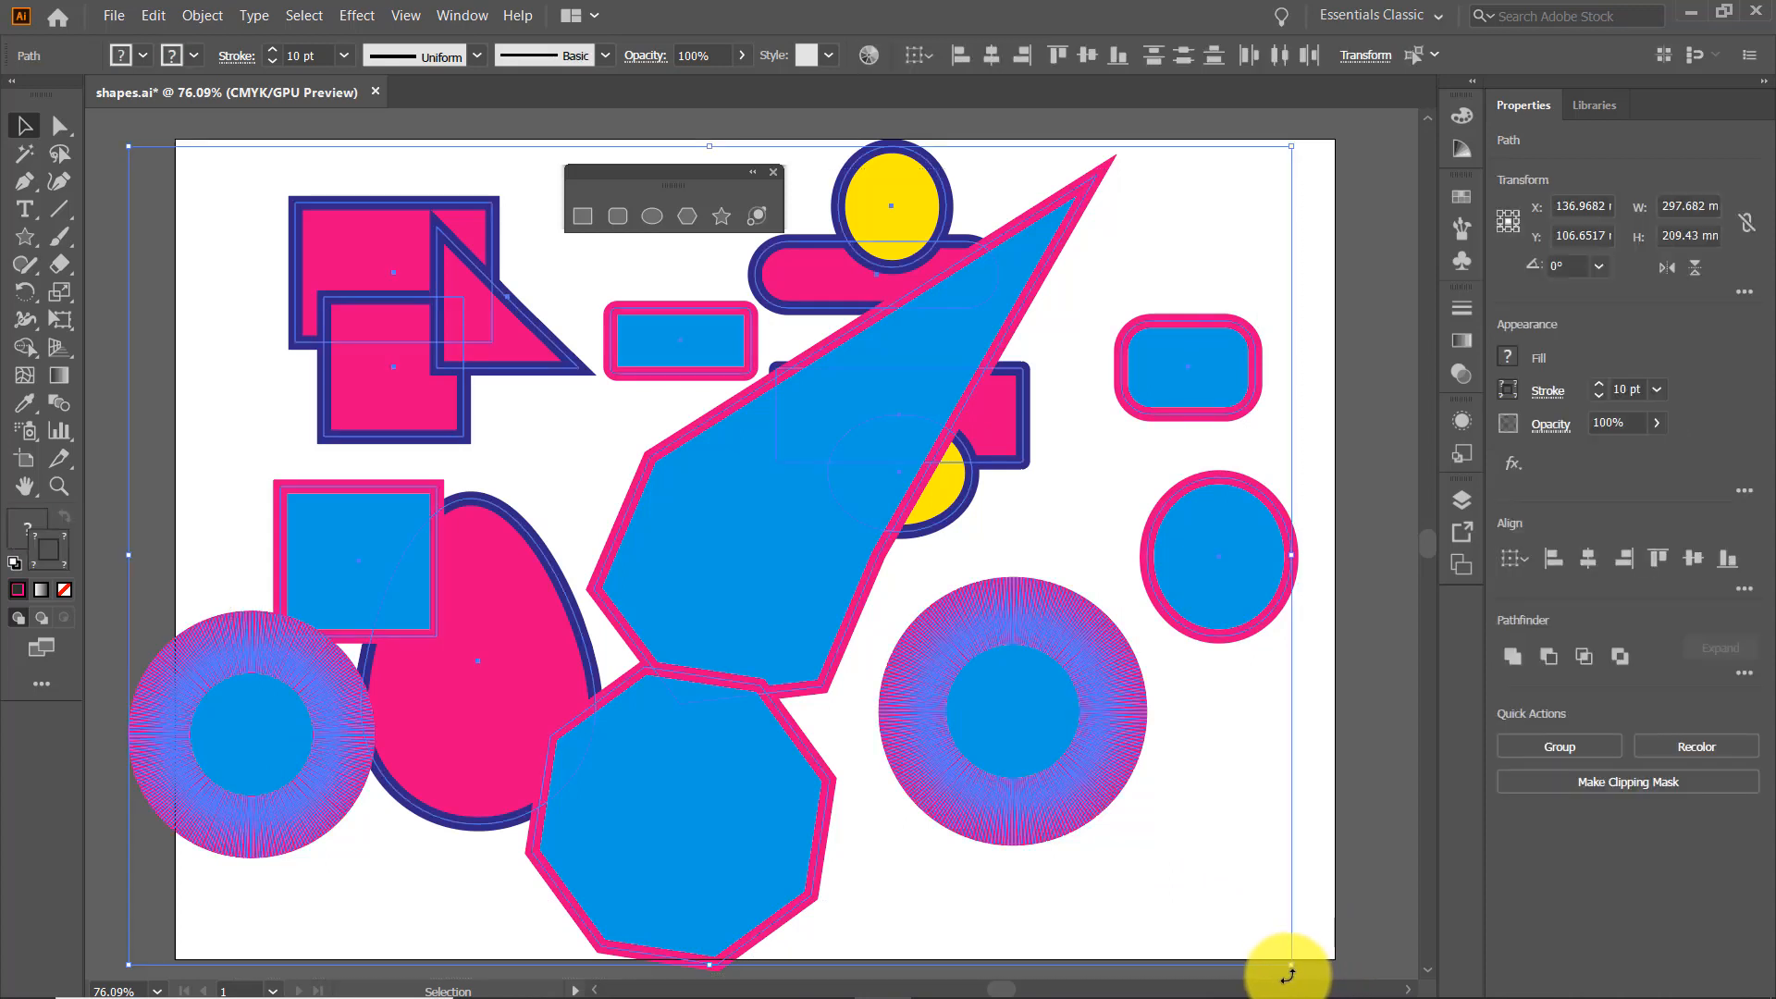
click(144, 56)
click(97, 97)
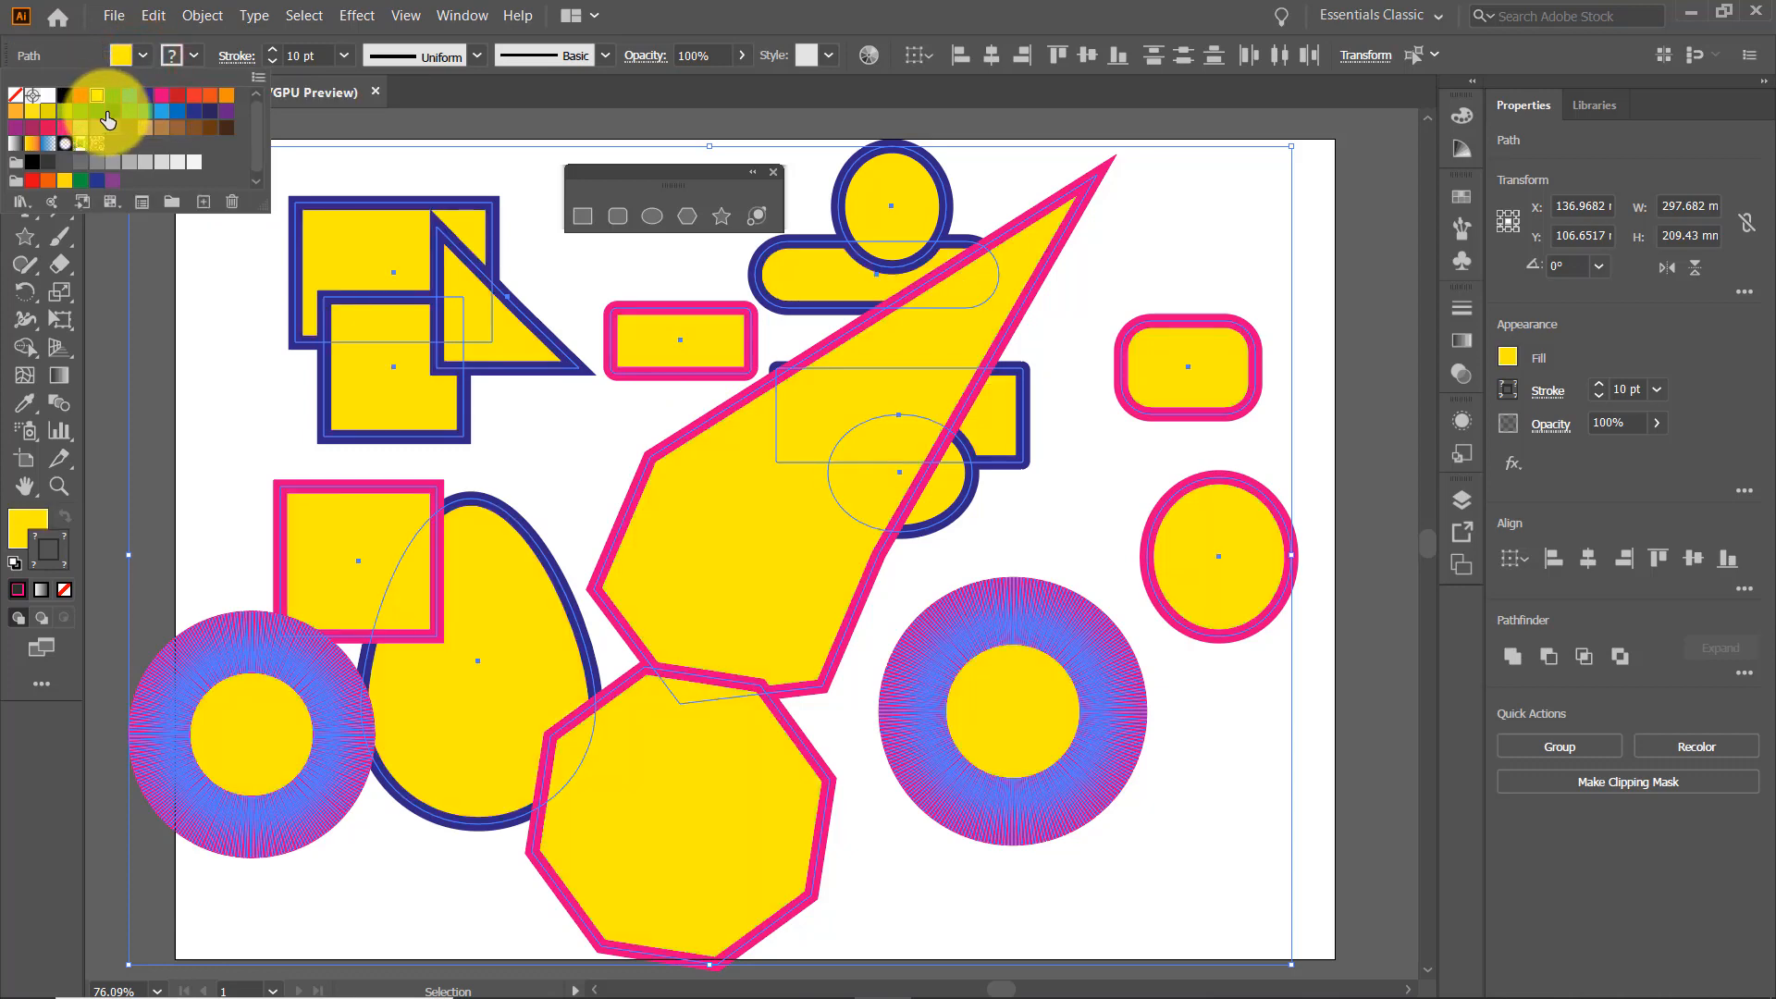
click(196, 53)
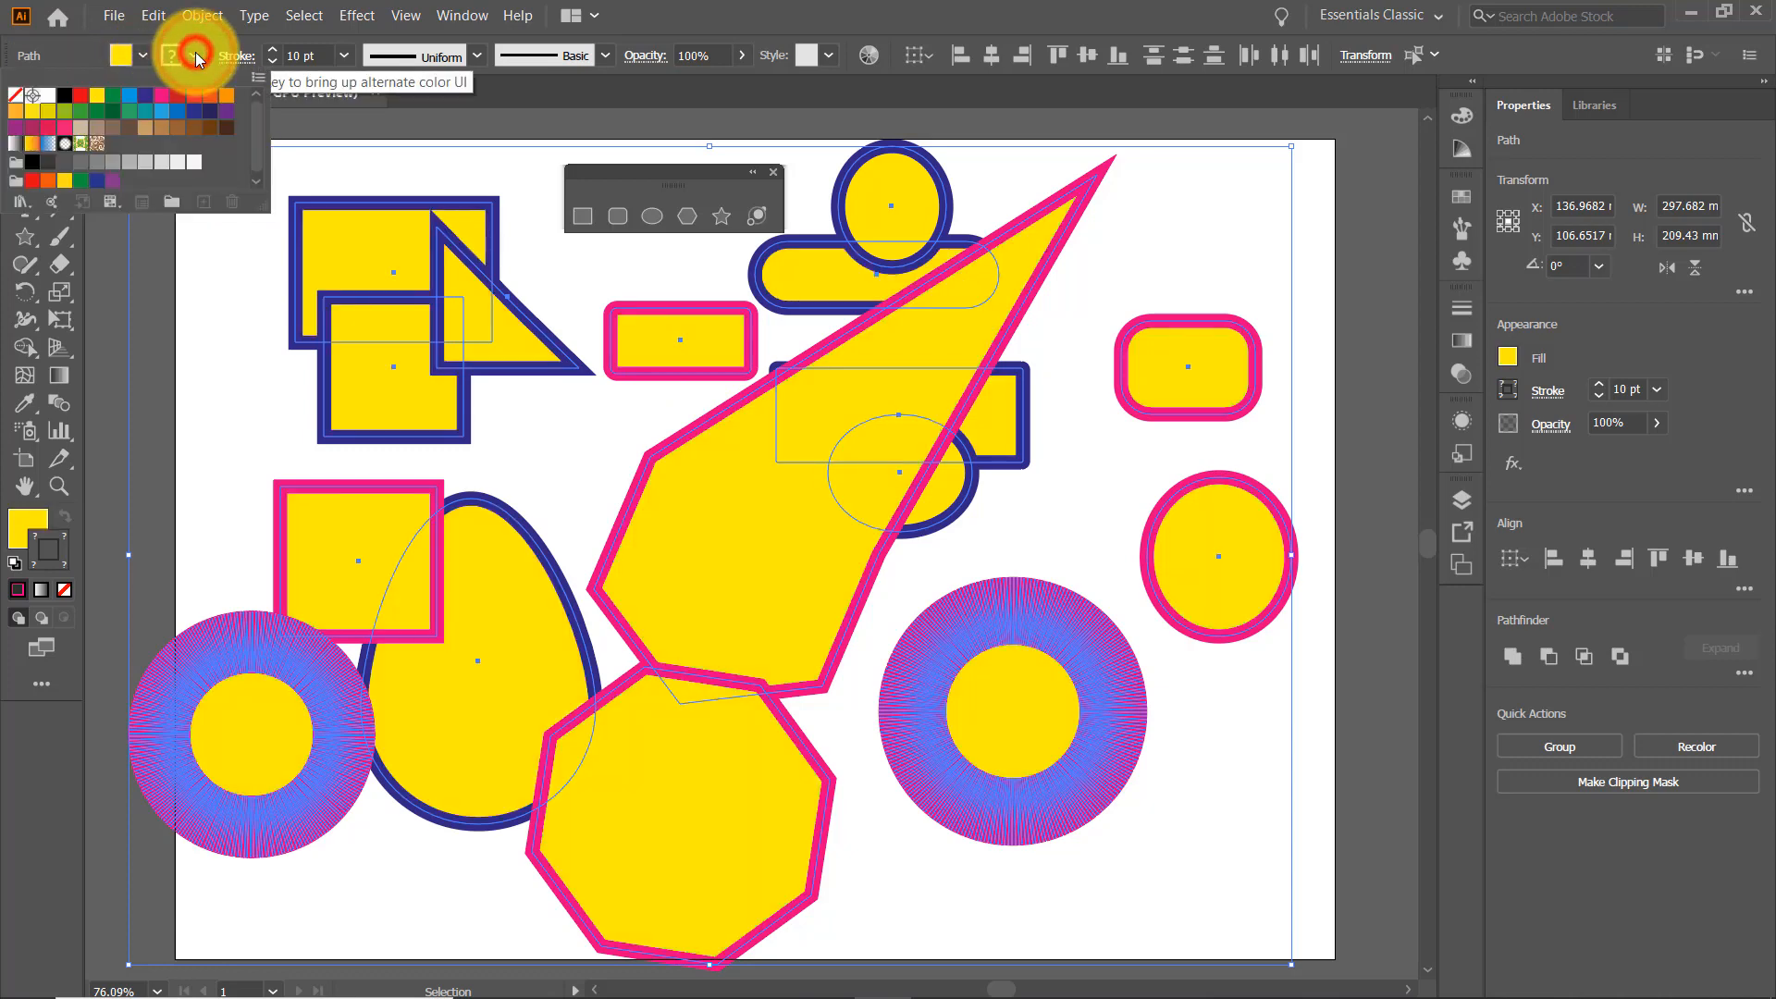
click(112, 98)
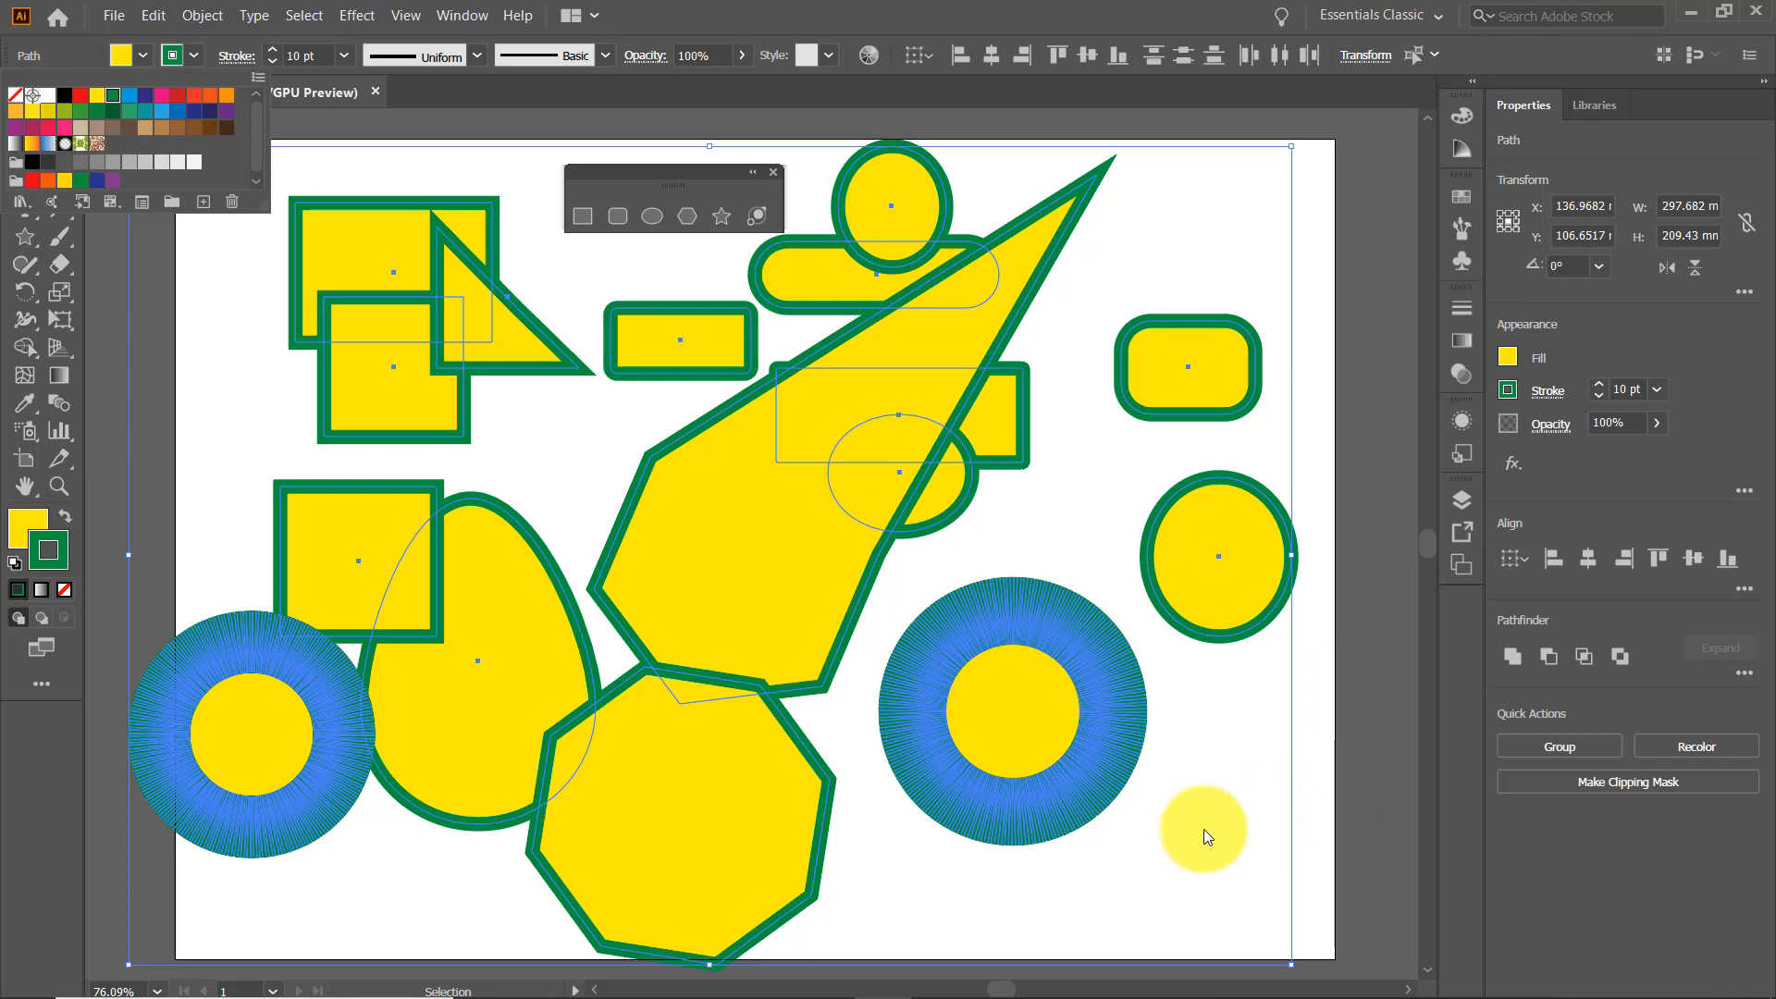
click(1323, 760)
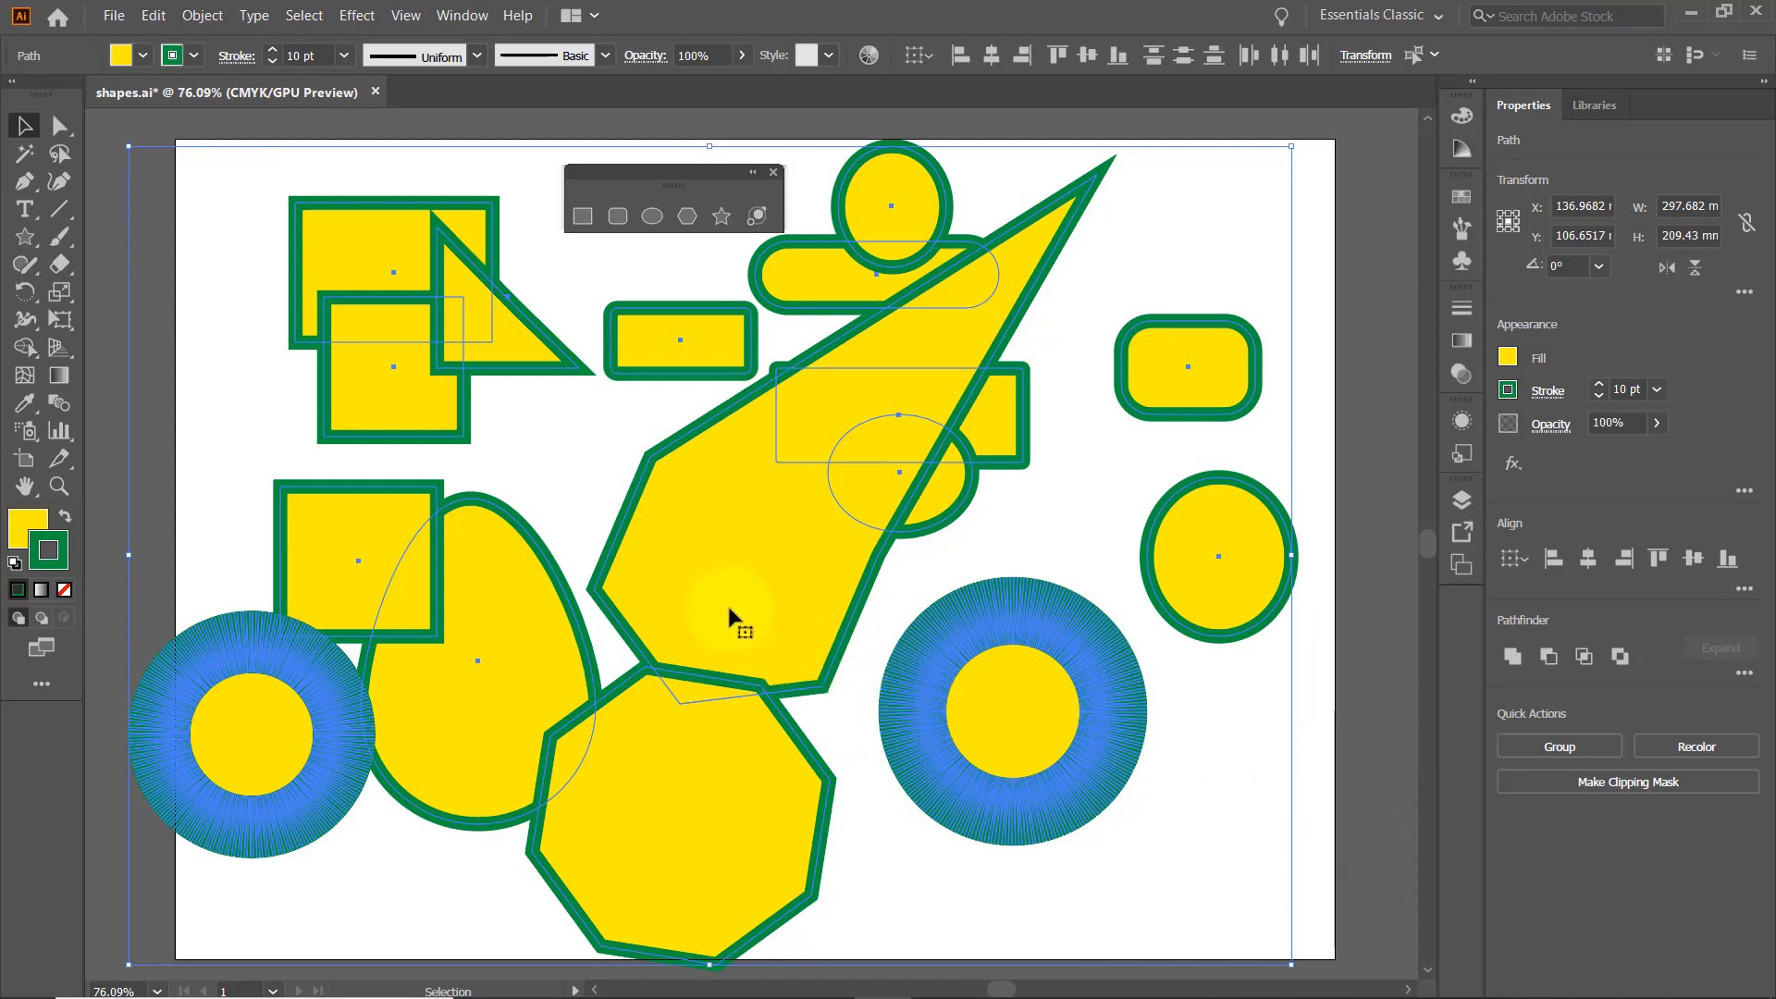
- Move all the selected shapes together to about X 148 mm, Y 102 mm, and deselect them
drag(713, 564, 786, 542)
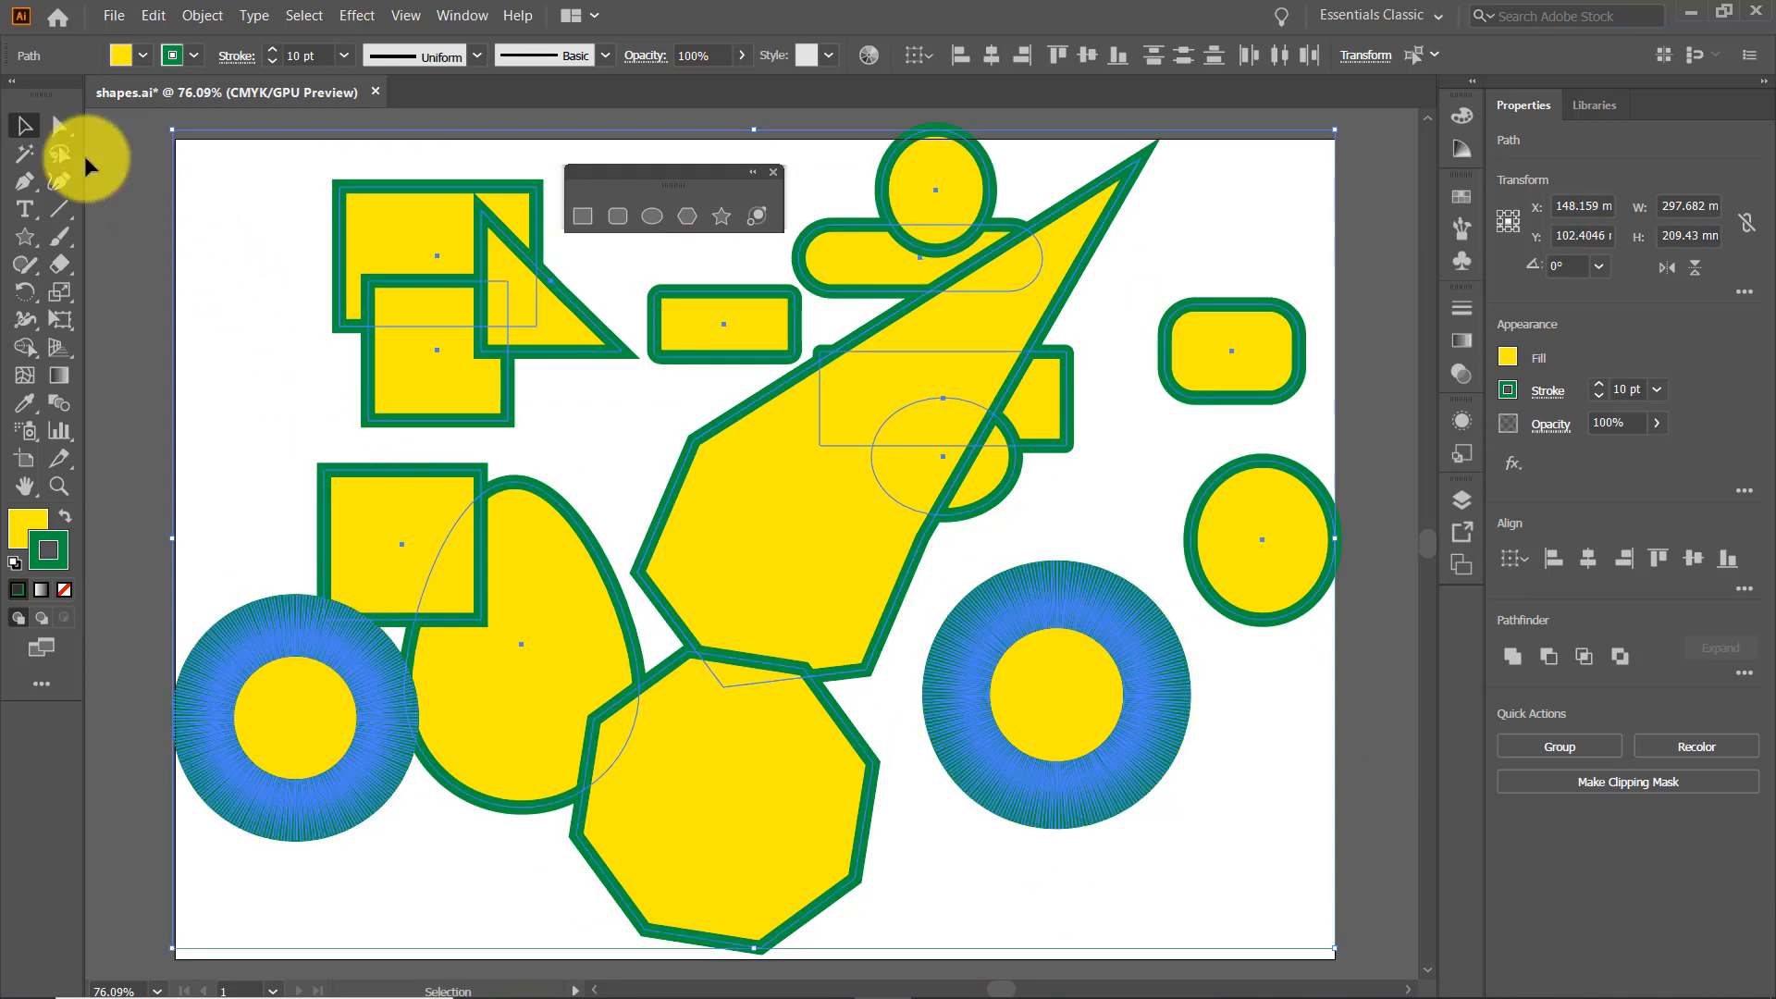
click(137, 433)
- Give the rectangle overlapping the egg a red stroke and a CMYK Cyan fill
click(385, 532)
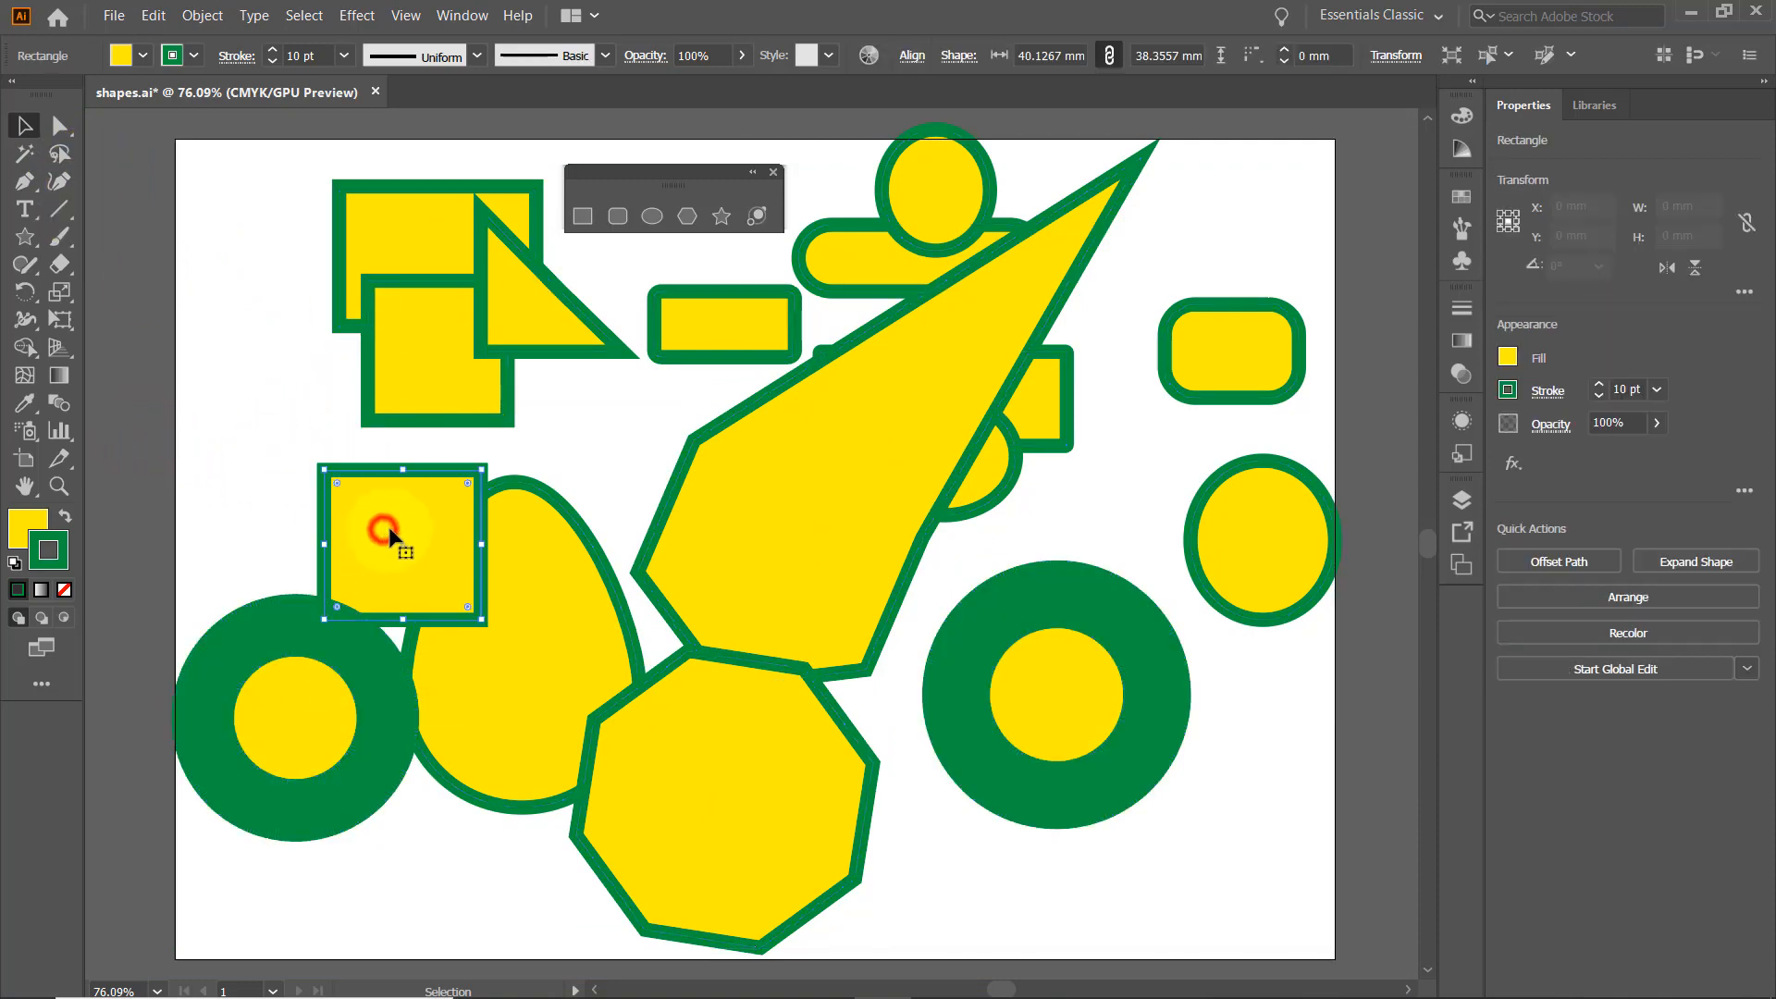
click(194, 55)
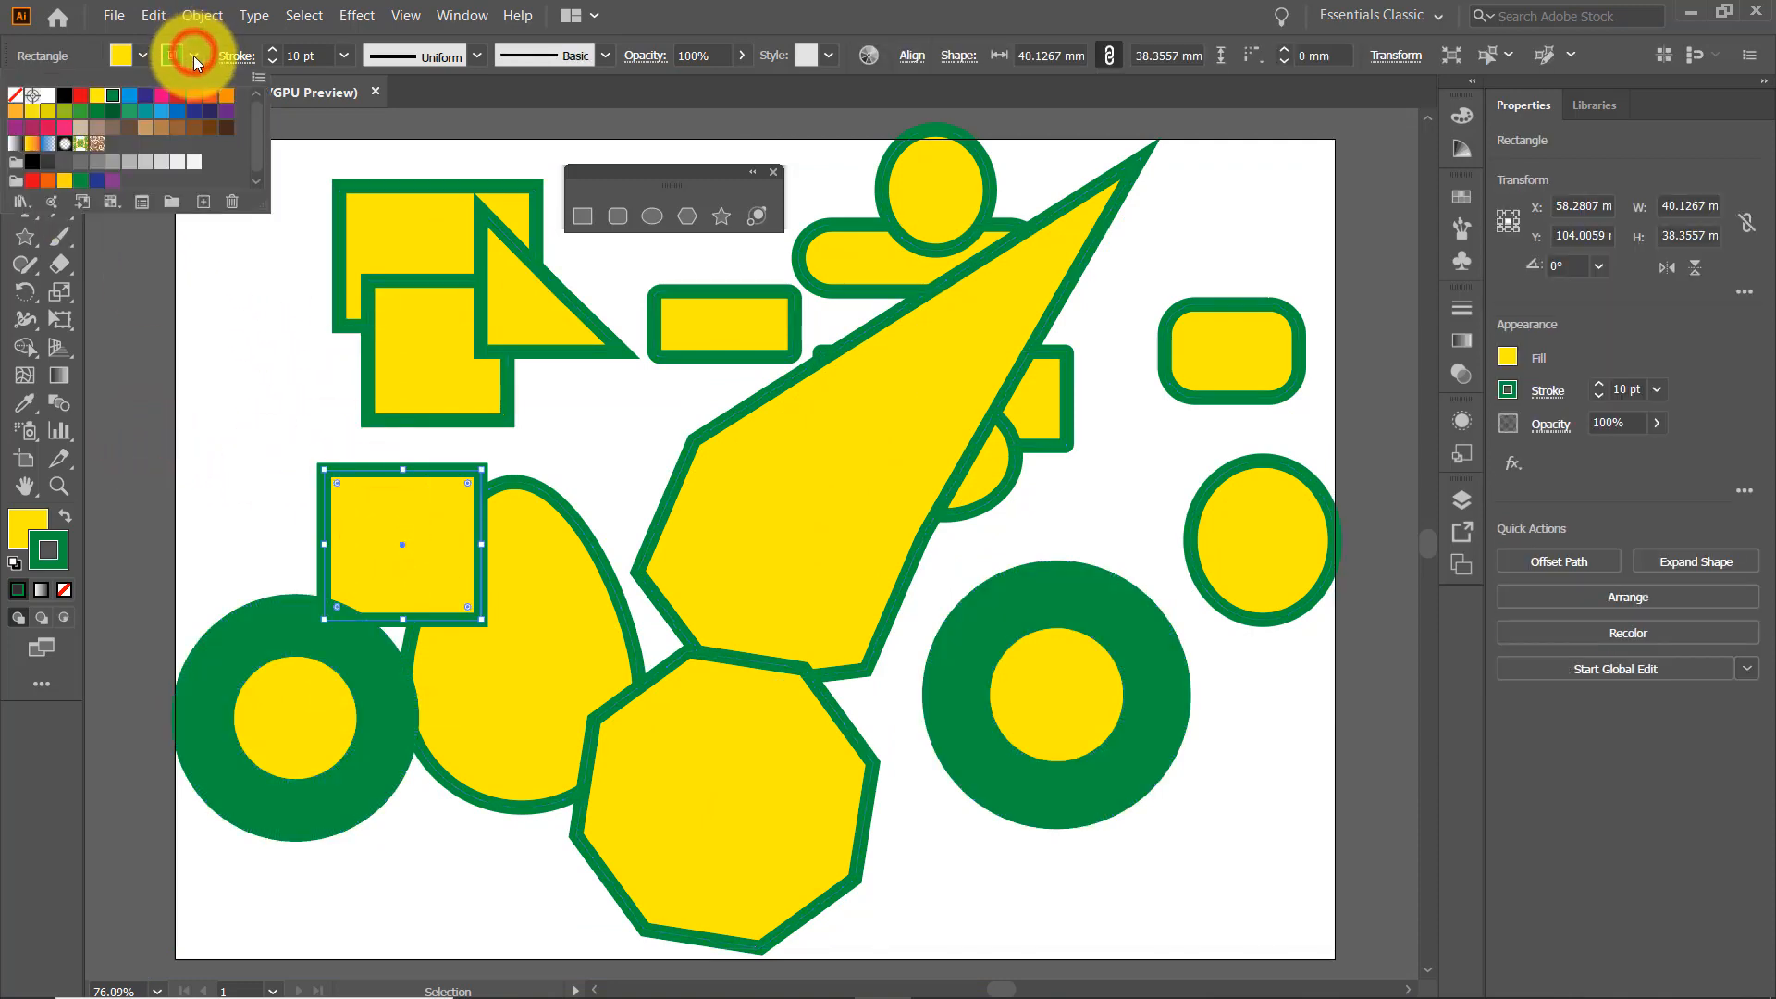
click(176, 95)
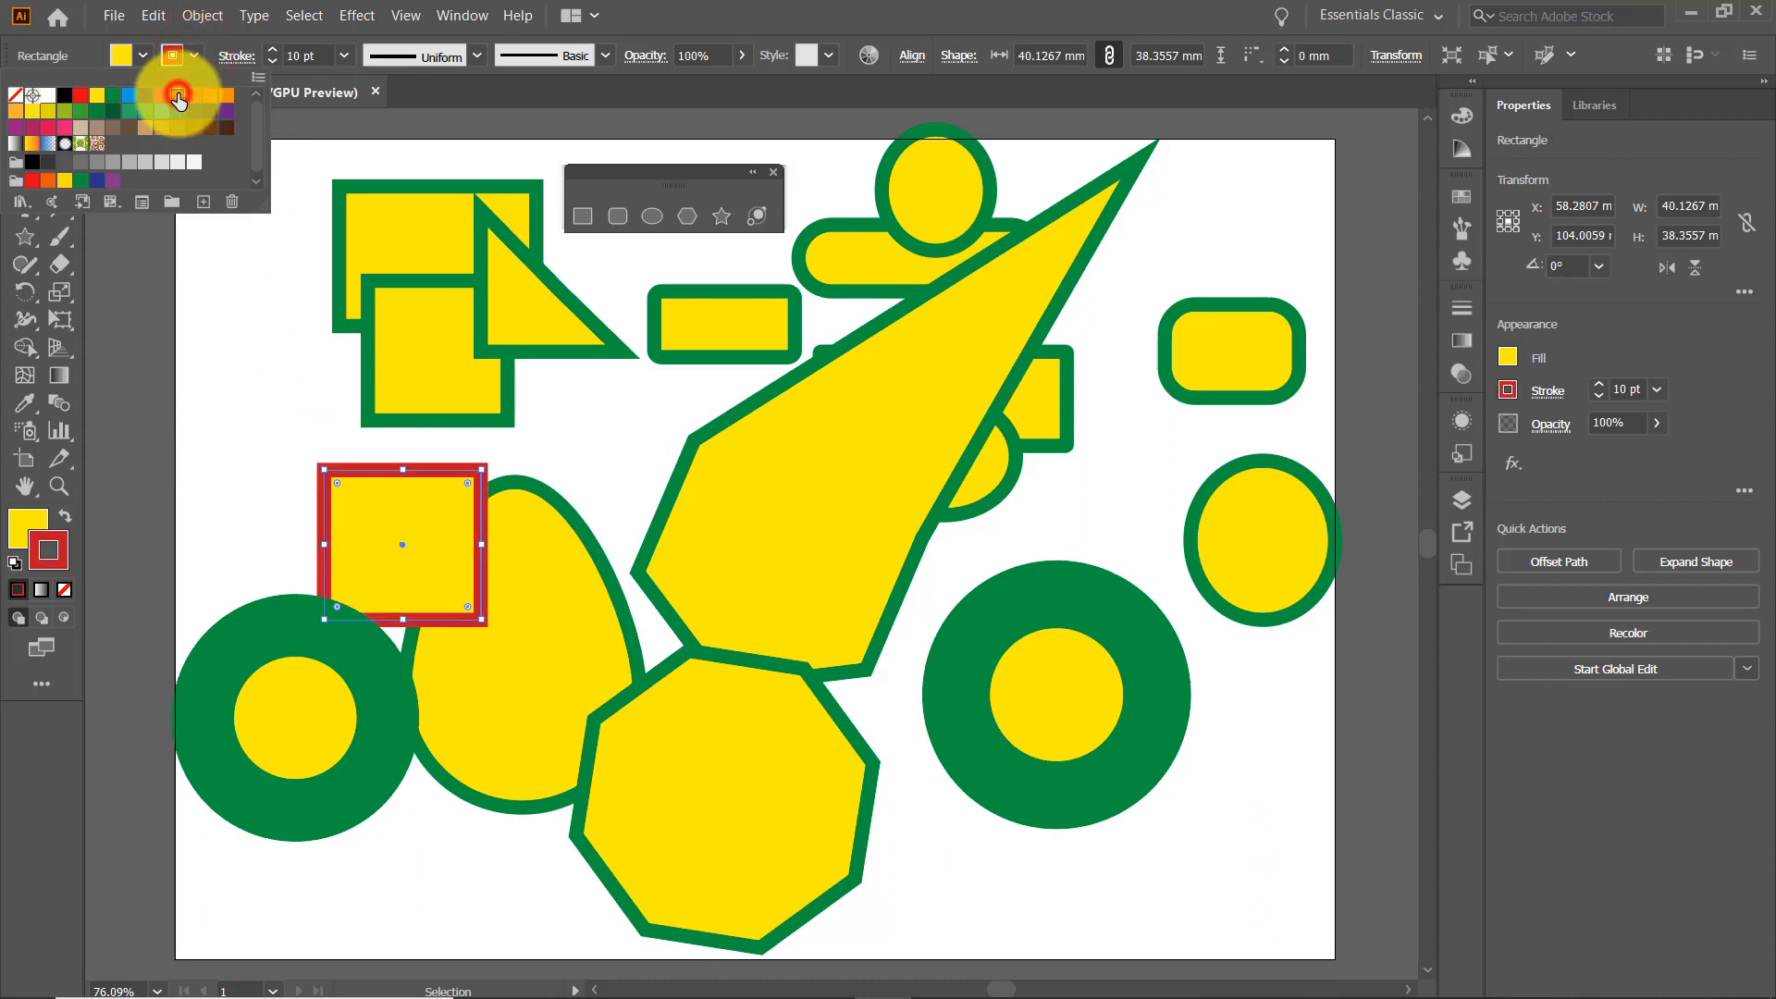
click(145, 56)
click(145, 55)
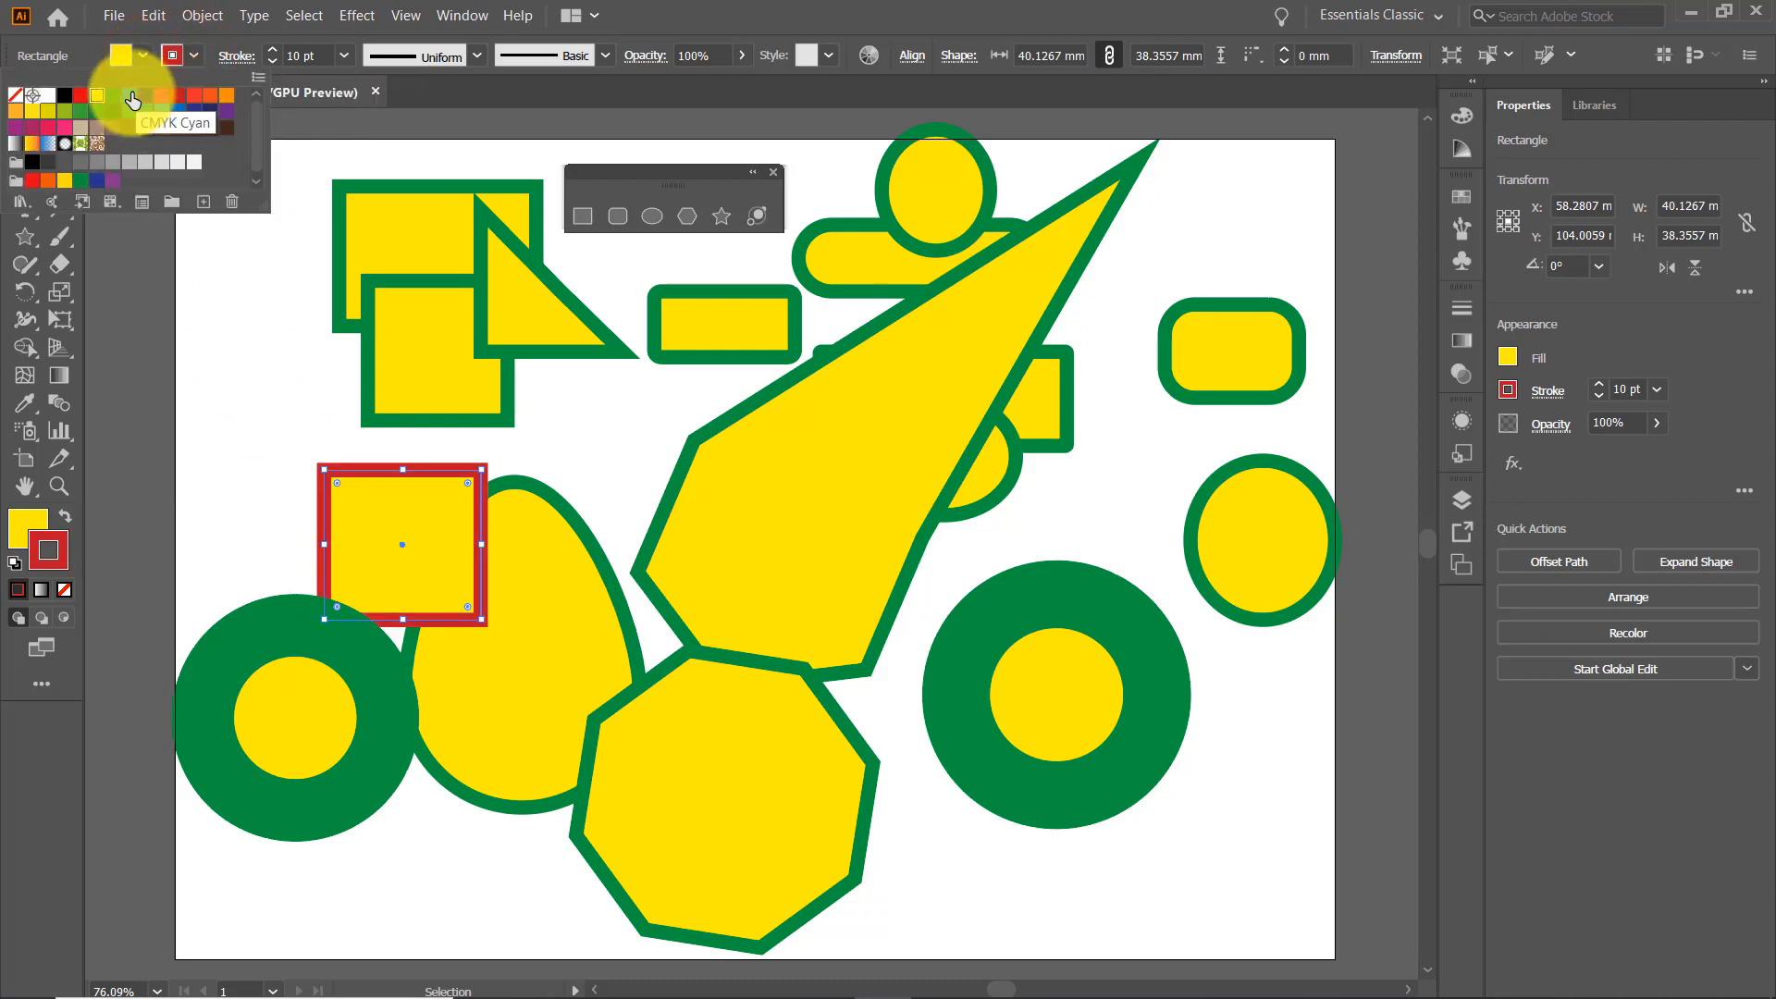
click(133, 100)
click(235, 331)
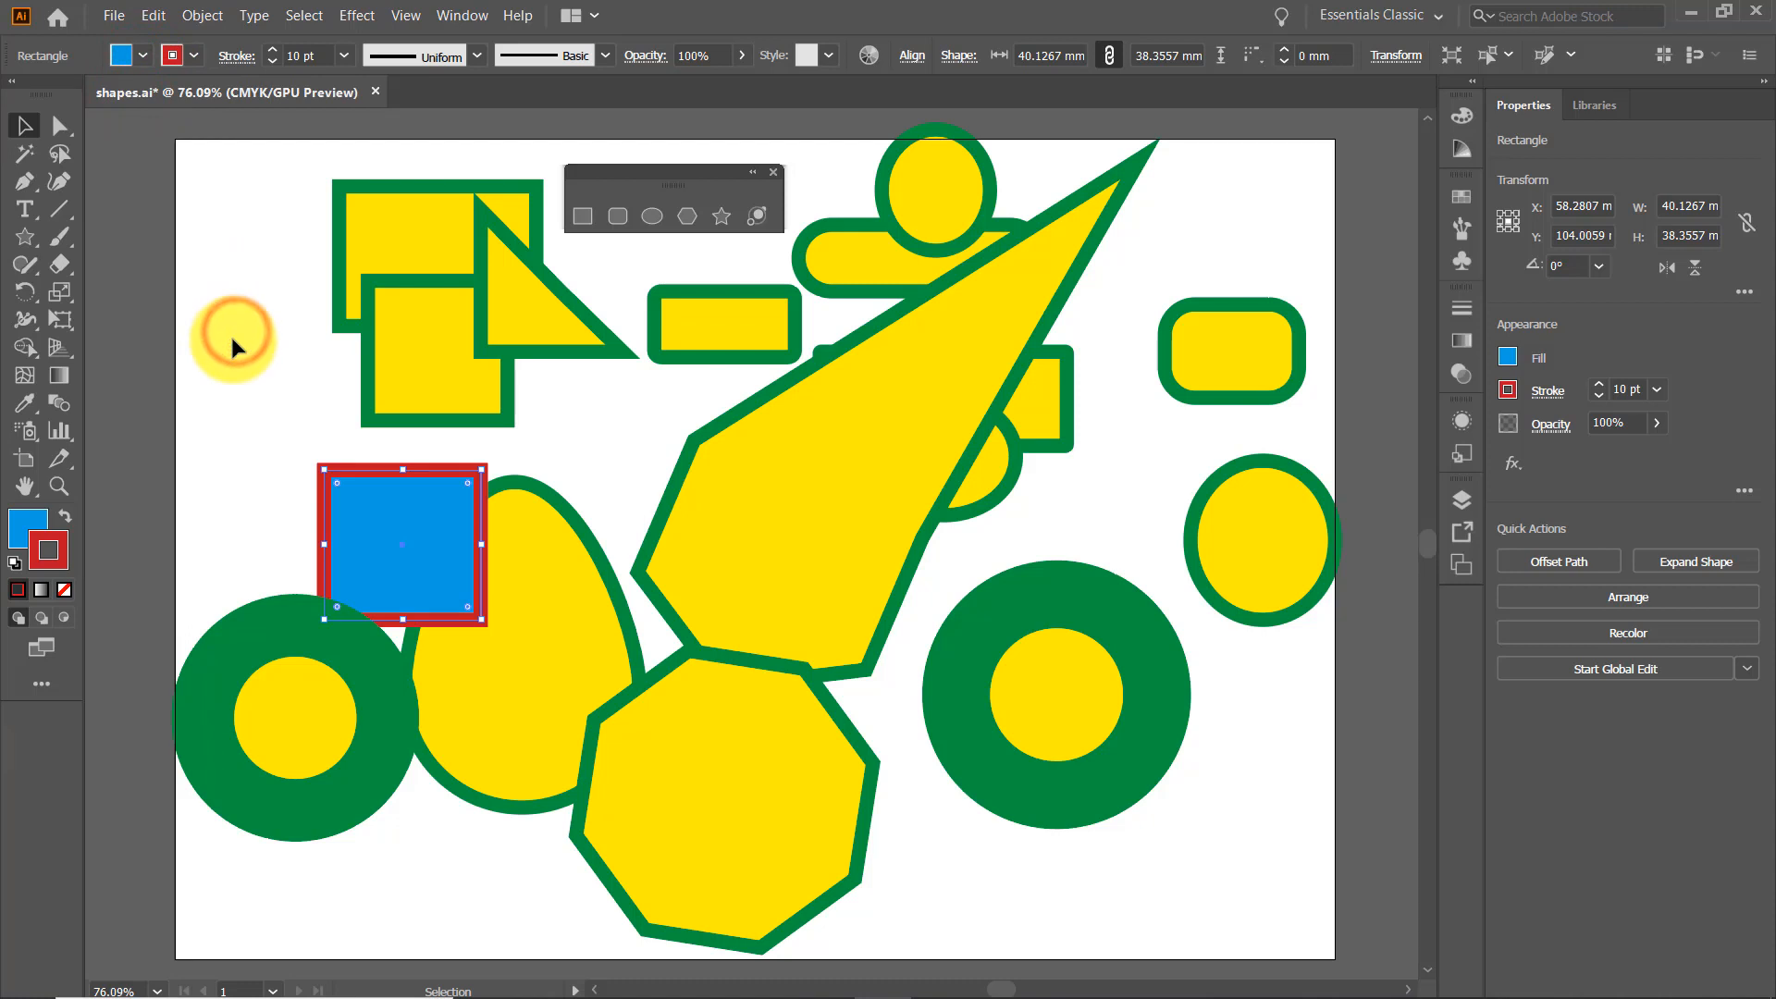